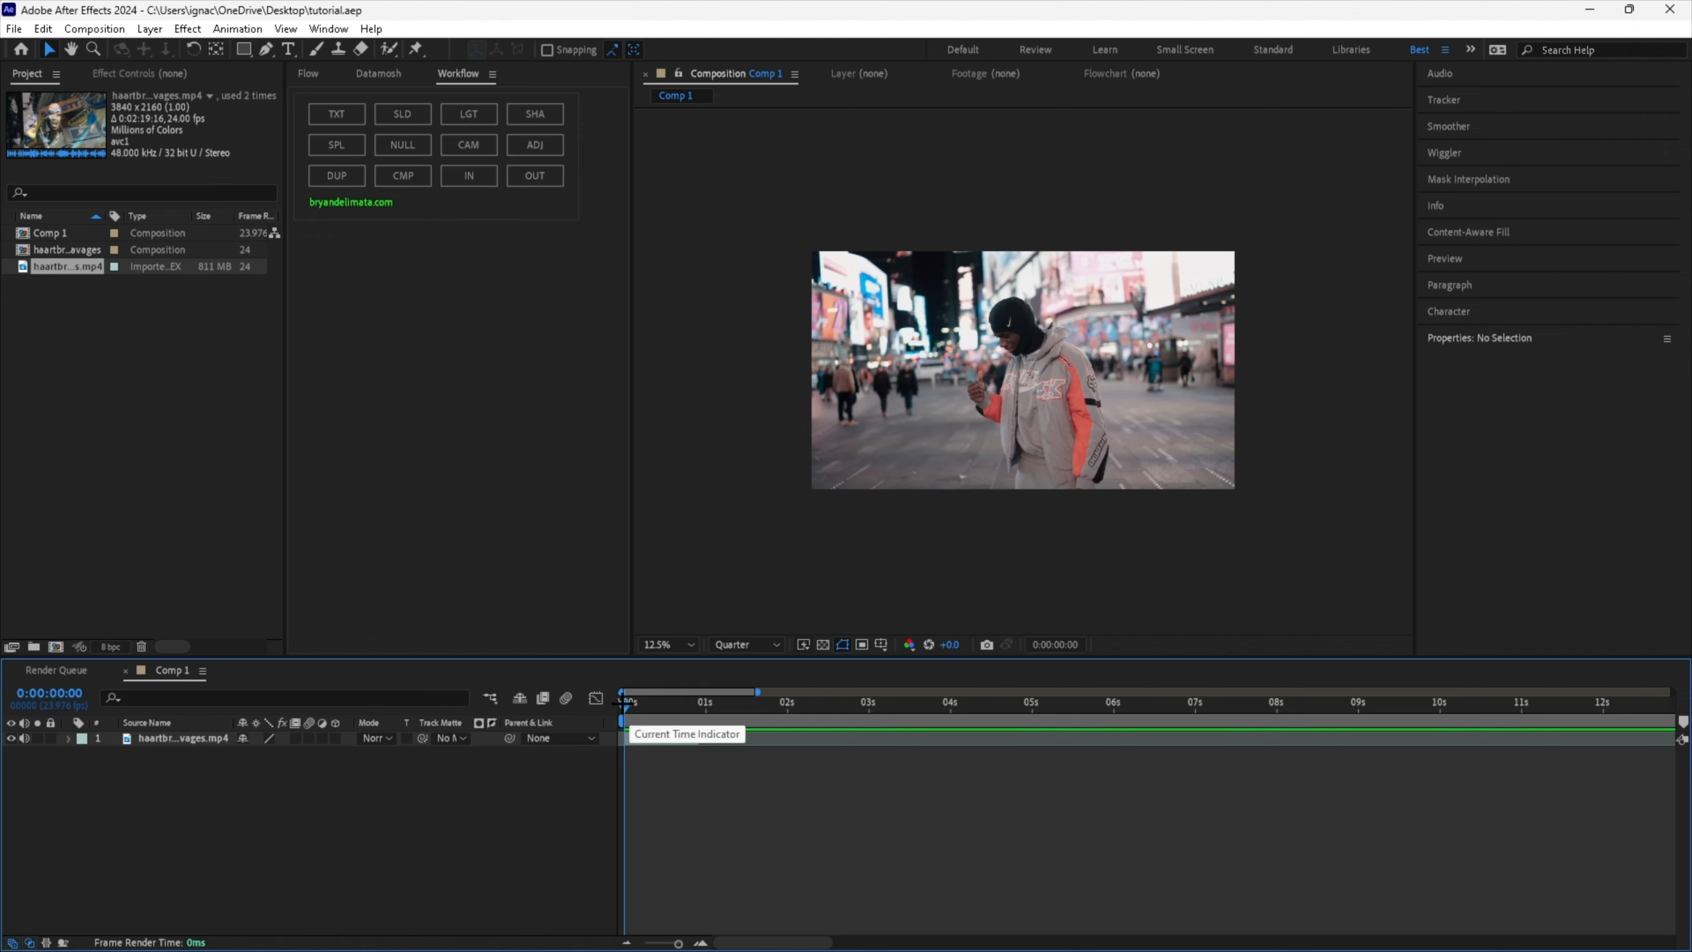
Scrub and preview the first second of the clip in Comp 1, examining the man's movement.
drag(624, 700, 684, 703)
key(period)
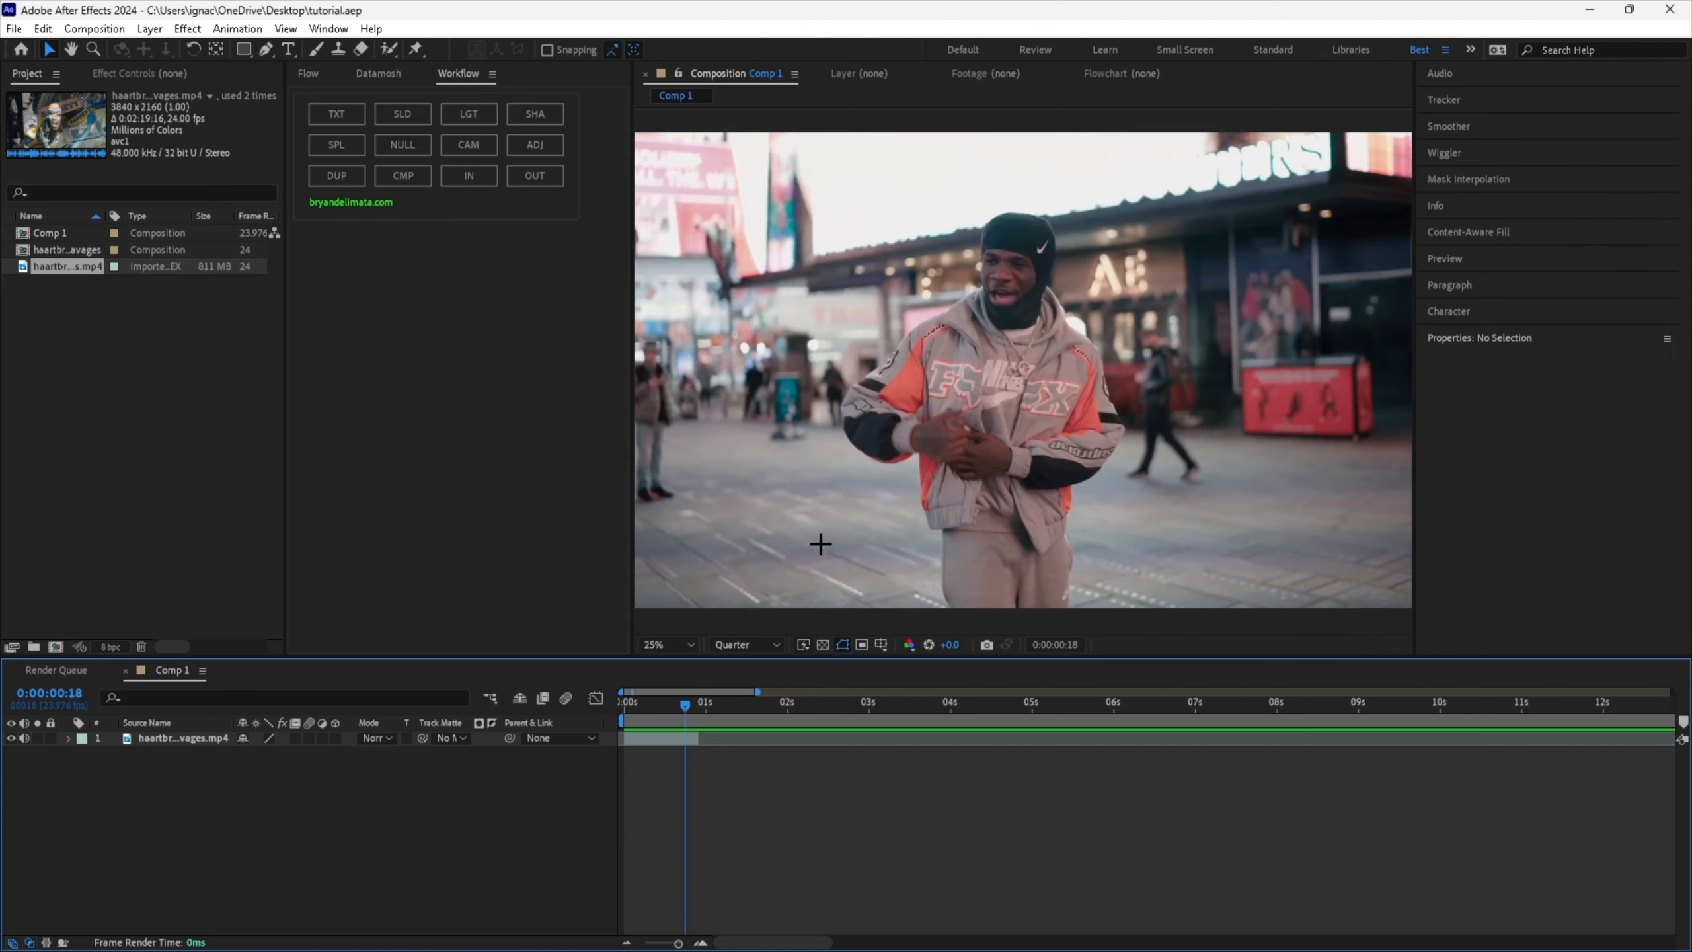
mouse_move(685, 707)
mouse_down()
mouse_move(627, 708)
mouse_move(668, 715)
mouse_up()
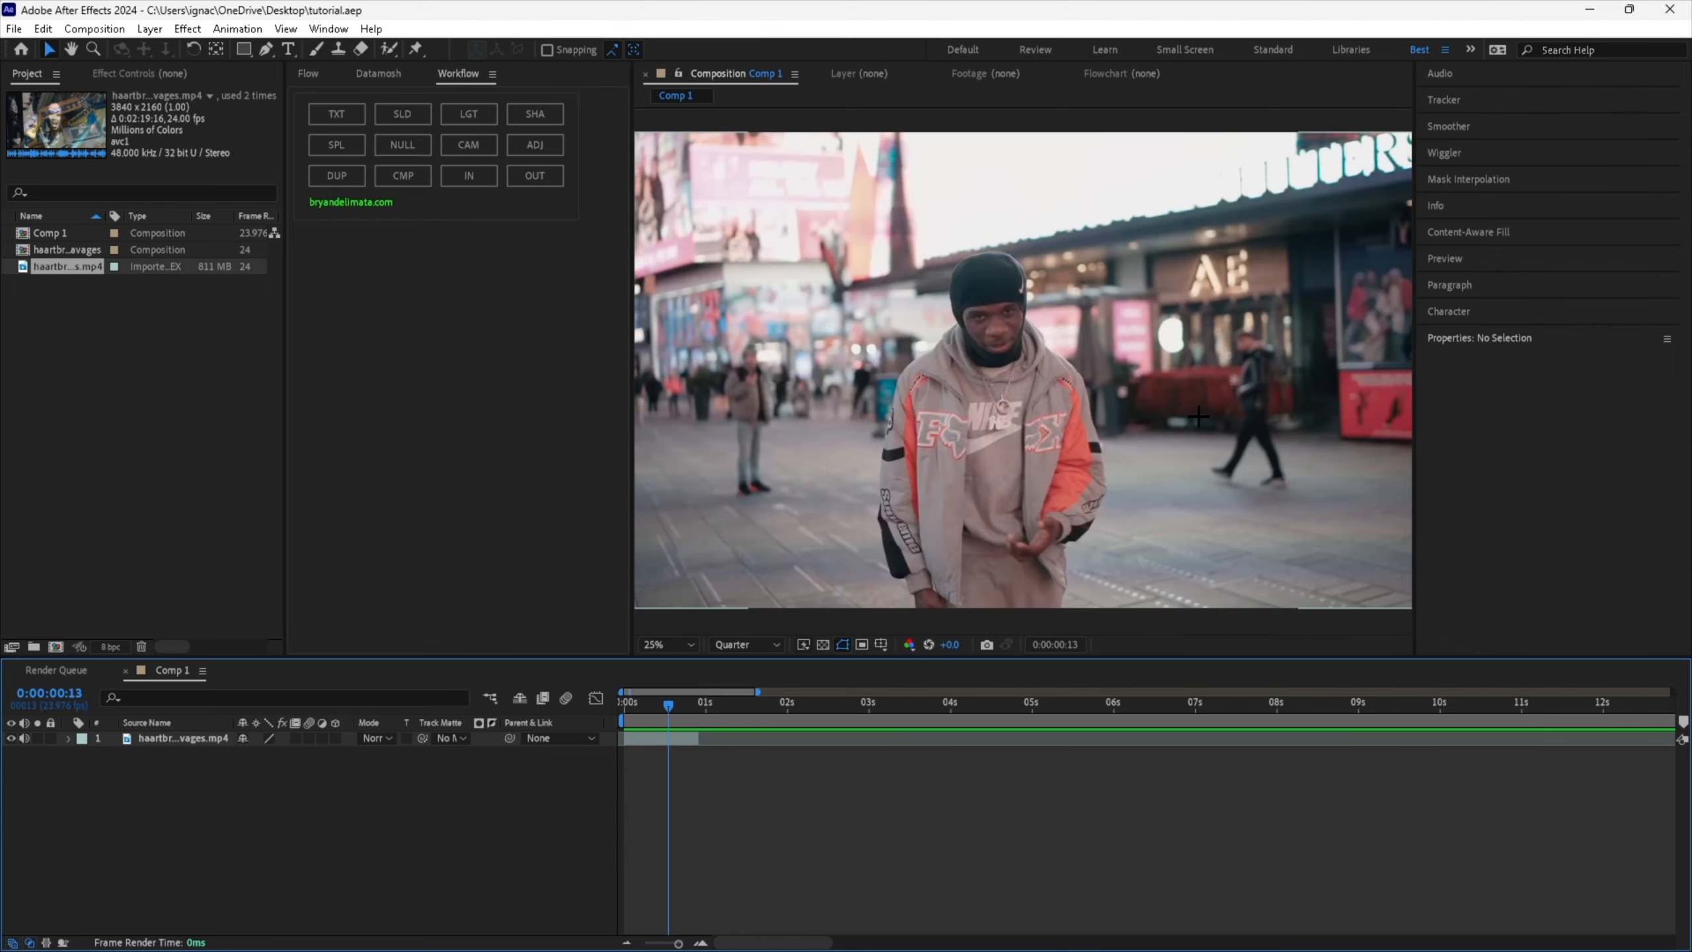
key(Home)
key(space)
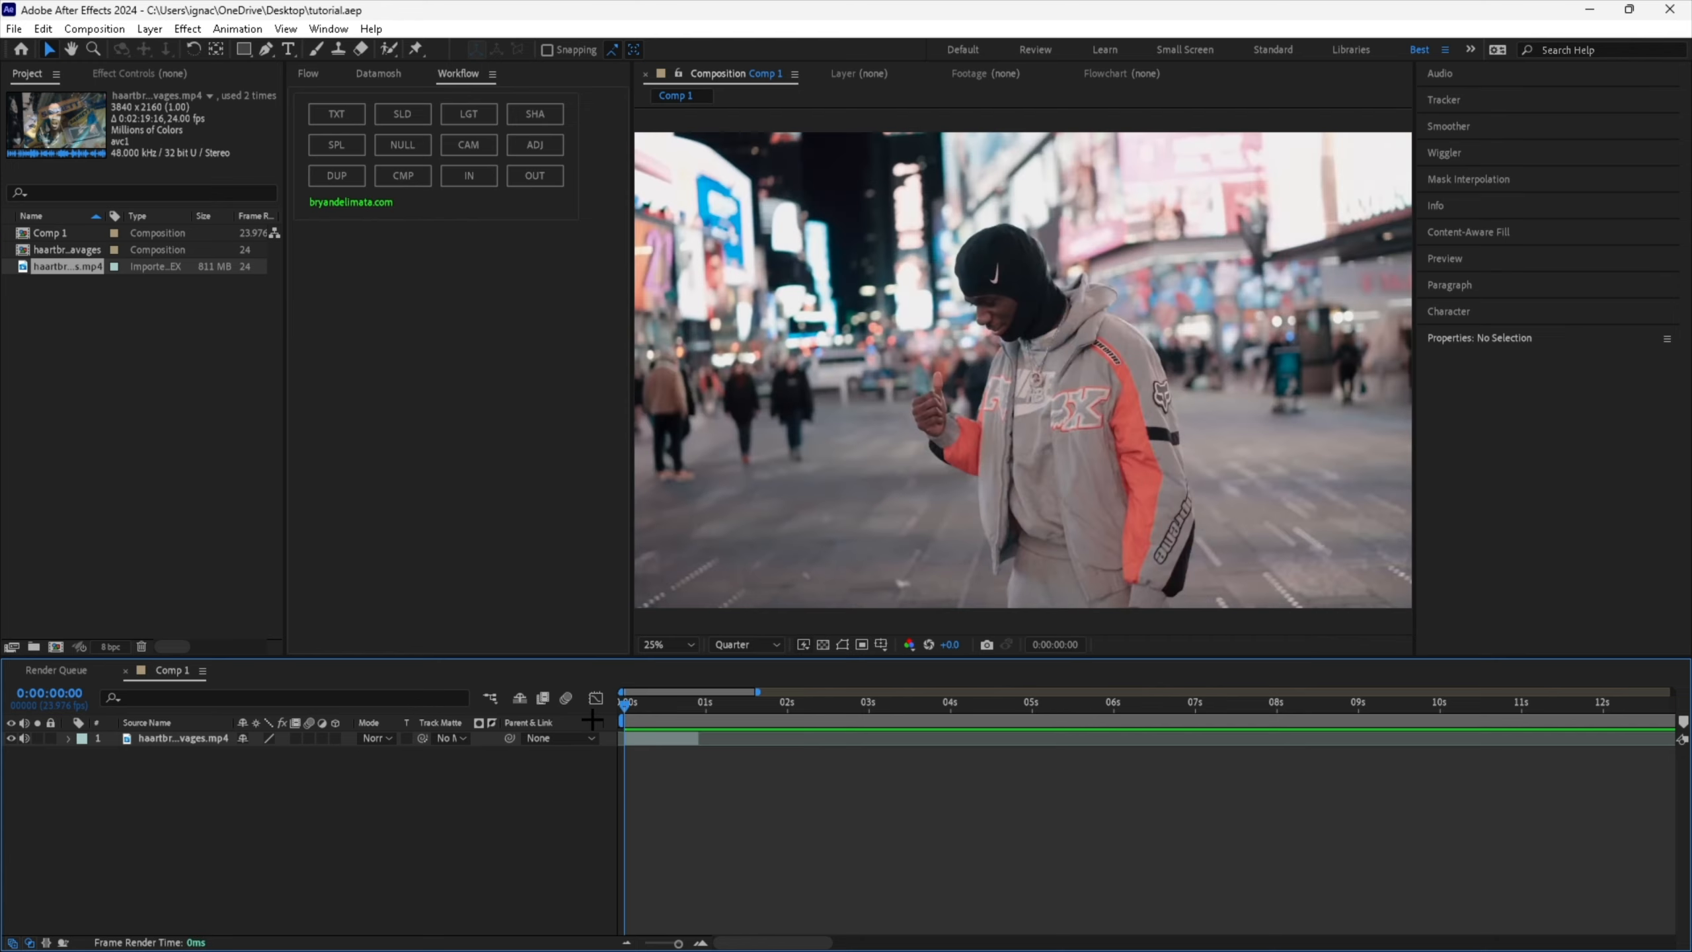
drag(699, 718, 622, 719)
Apply the Twixtor Pro effect to the haartbreak savages clip and turn its Use GPU option on.
click(611, 741)
right_click(608, 740)
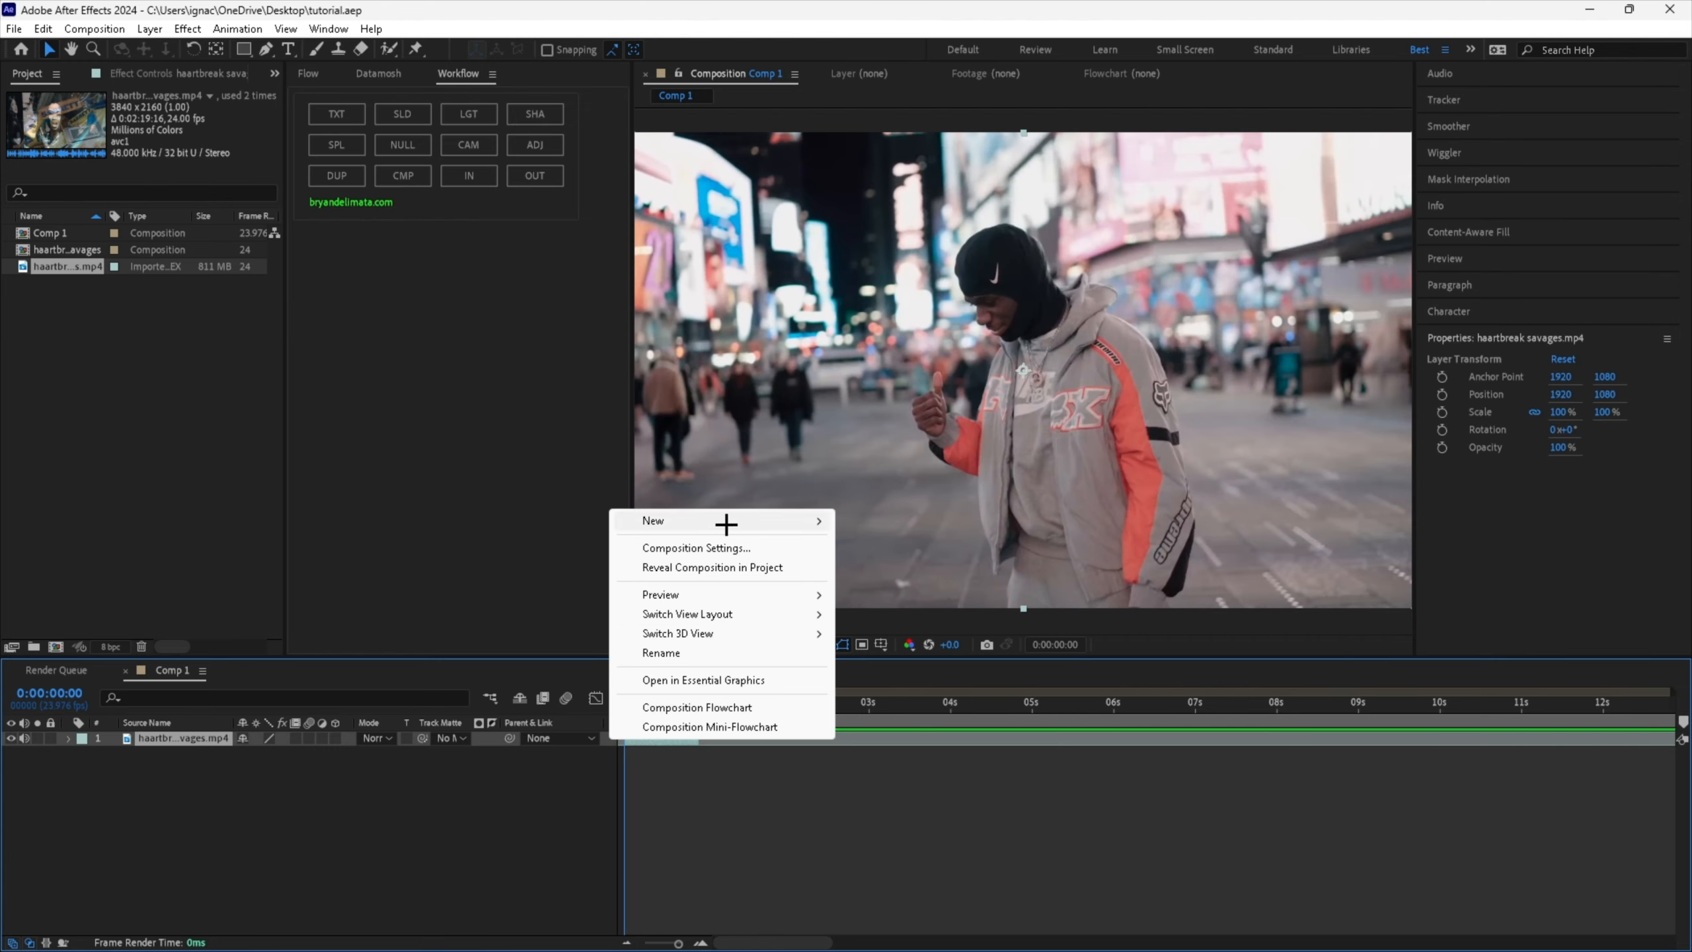
mouse_move(741, 520)
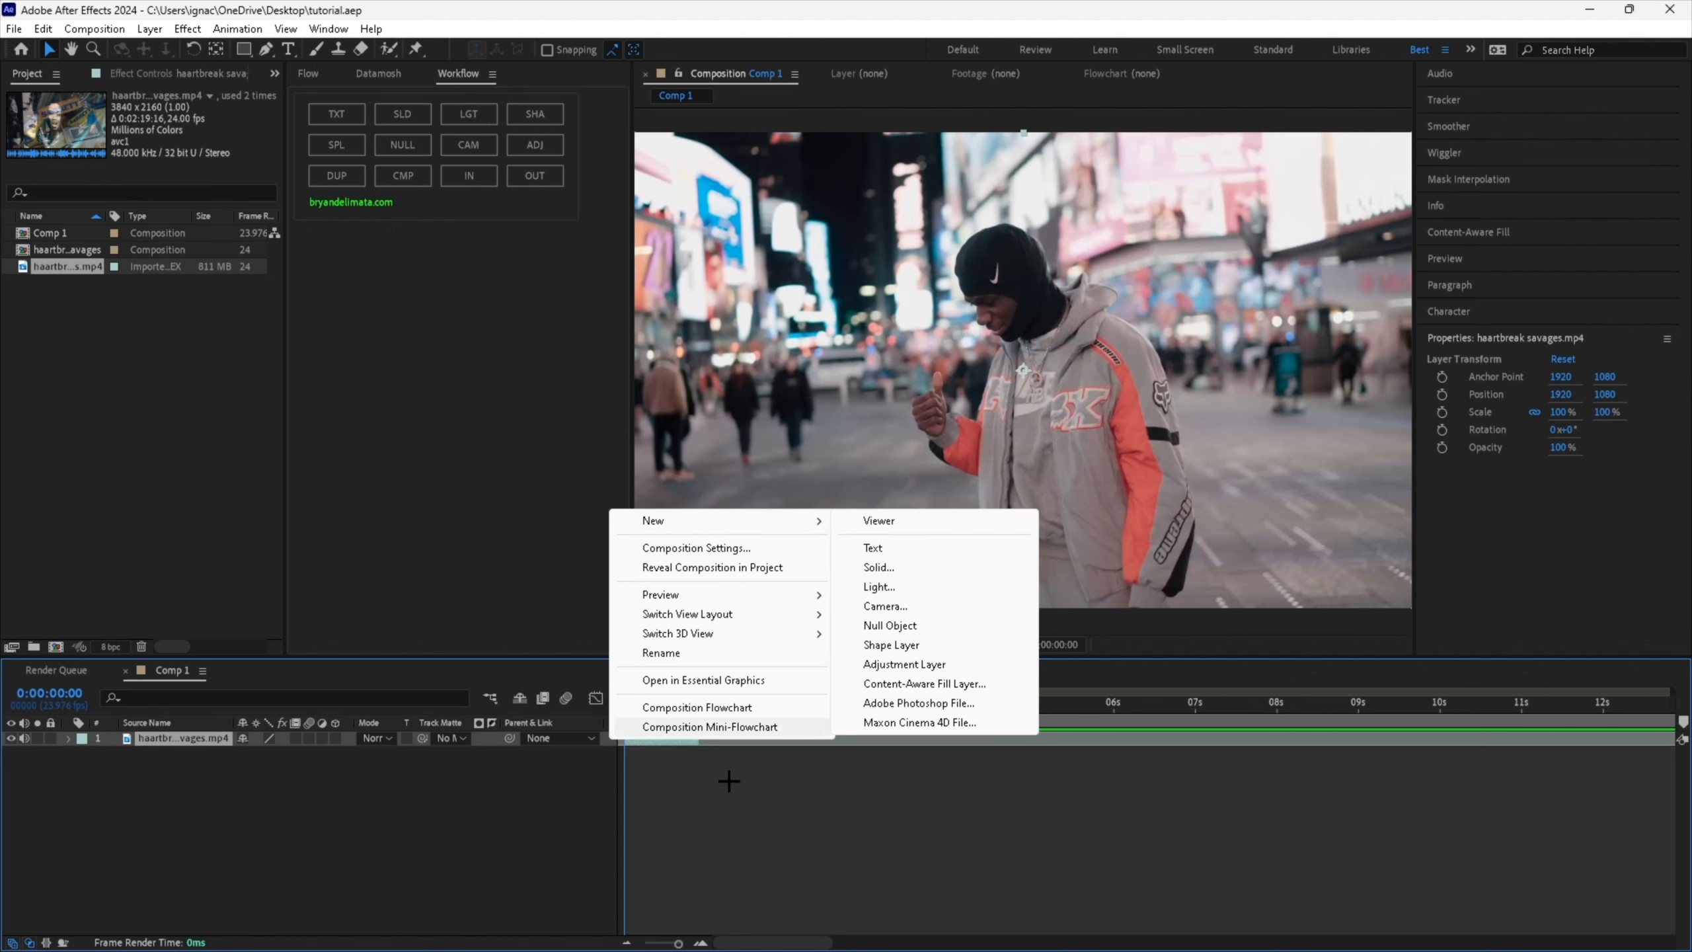
click(690, 740)
key(ctrl+space)
text(tw)
key(BackSpace)
key(Down)
key(Down)
key(Return)
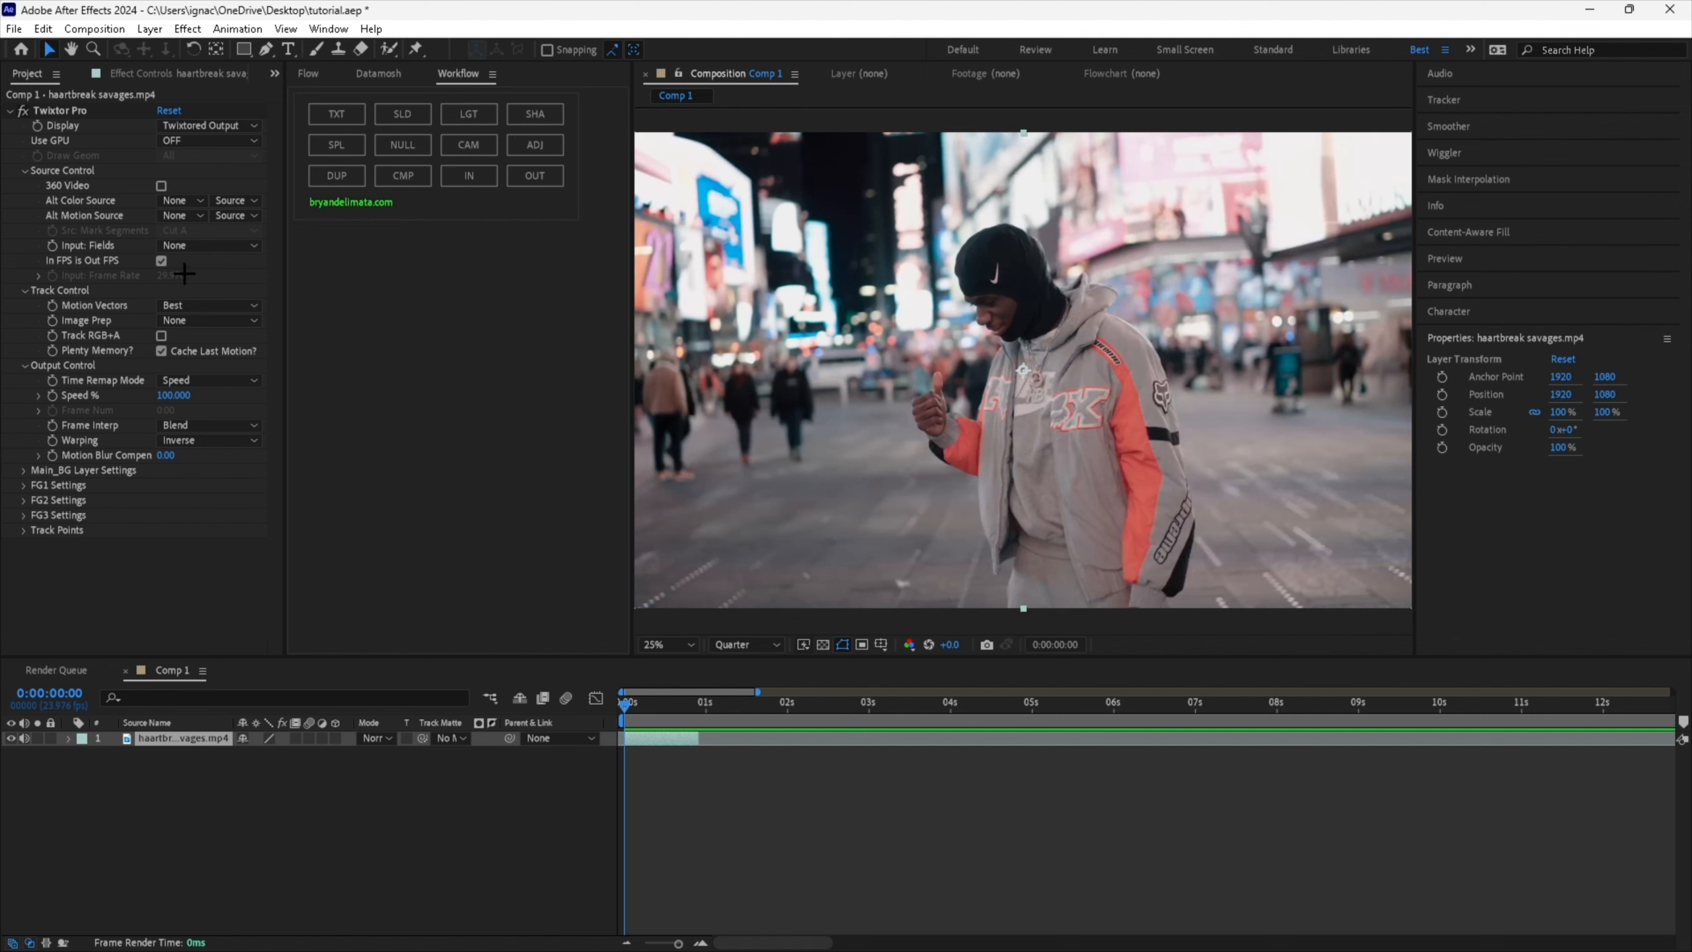
click(200, 140)
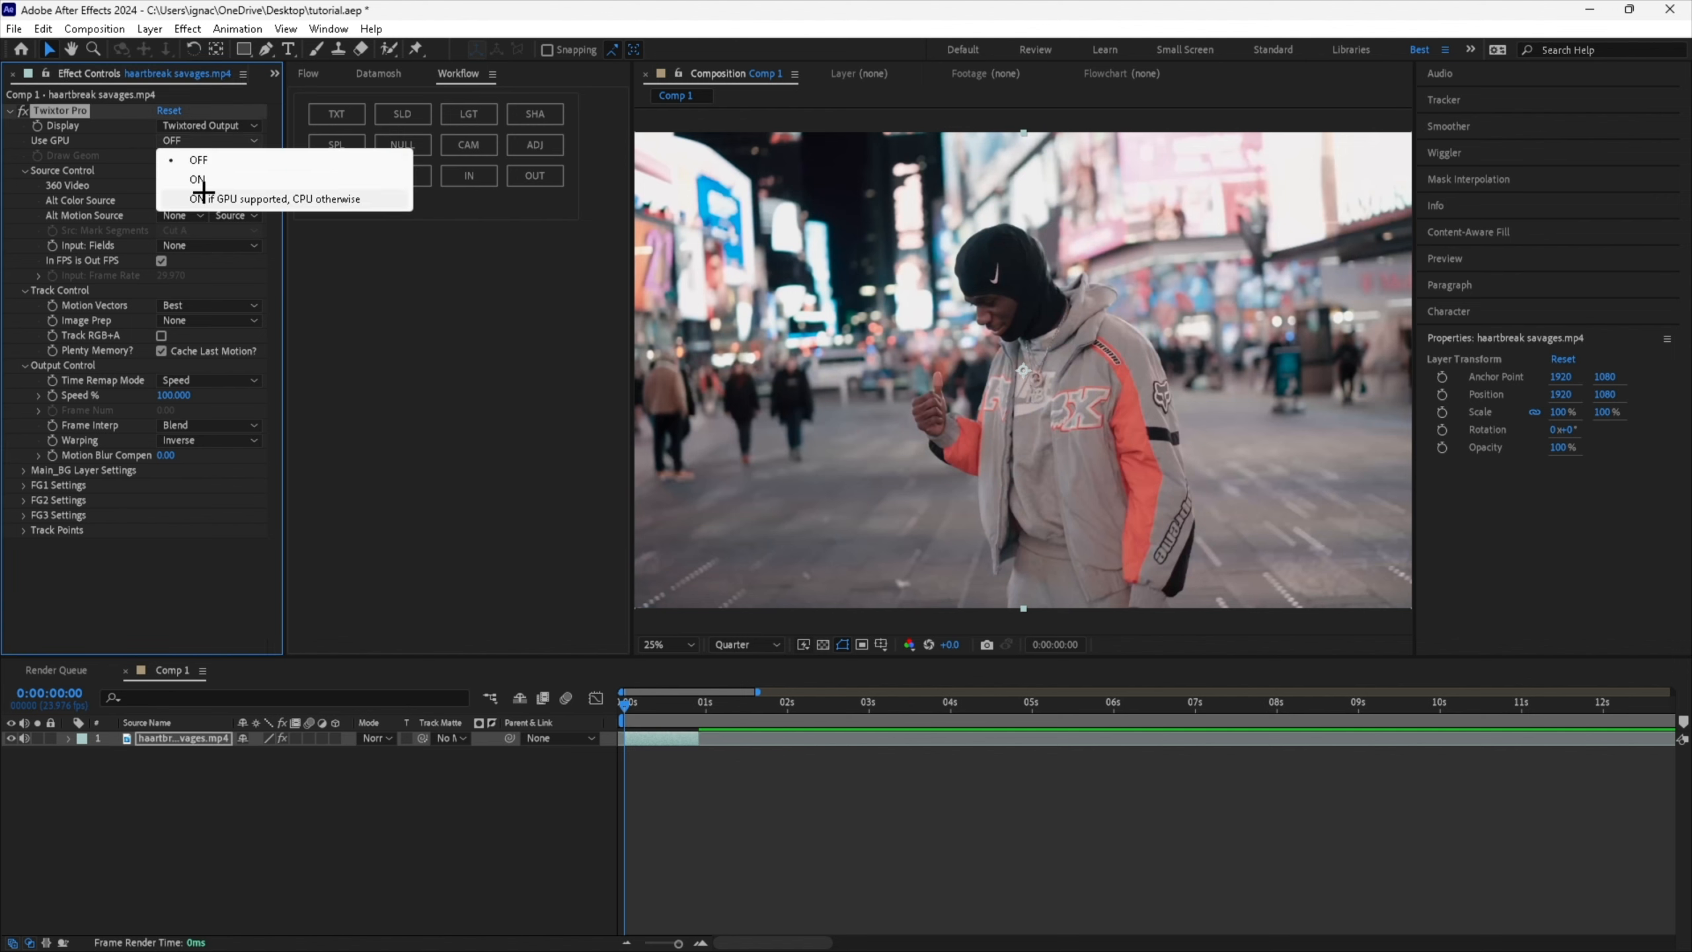
click(186, 174)
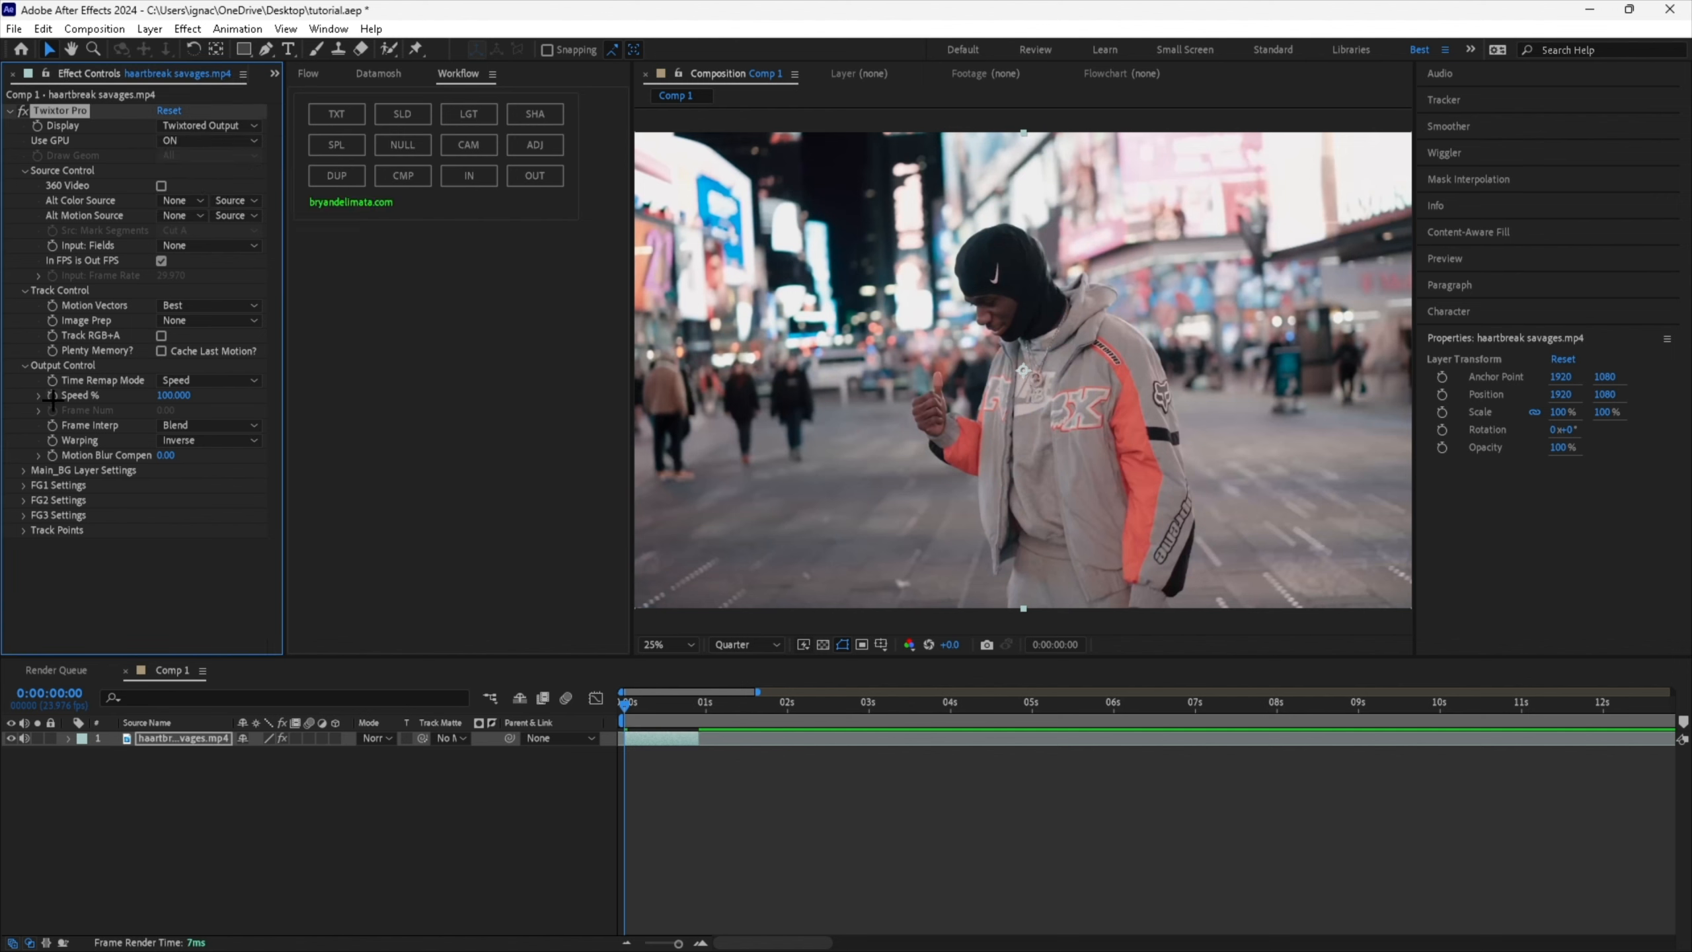
Keyframe Twixtor's Speed % at 100 and place that keyframe at 0:00:00:08 on the clip.
drag(631, 712, 653, 712)
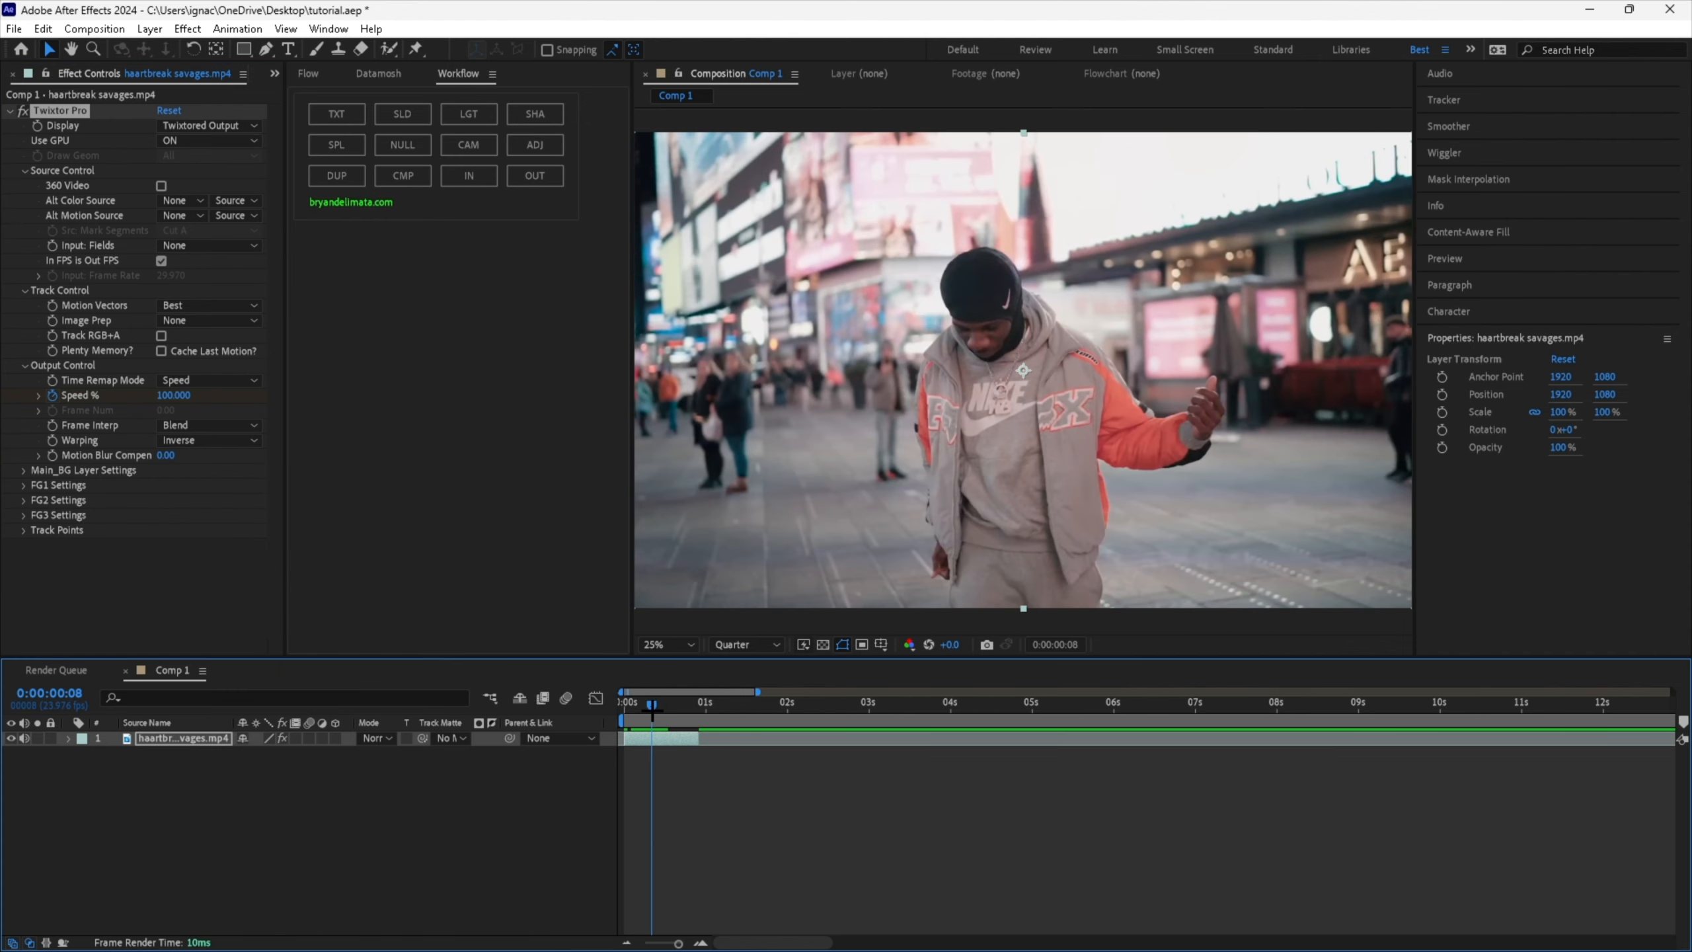
key(space)
key(space)
key(l)
key(l)
drag(652, 707, 655, 706)
key(u)
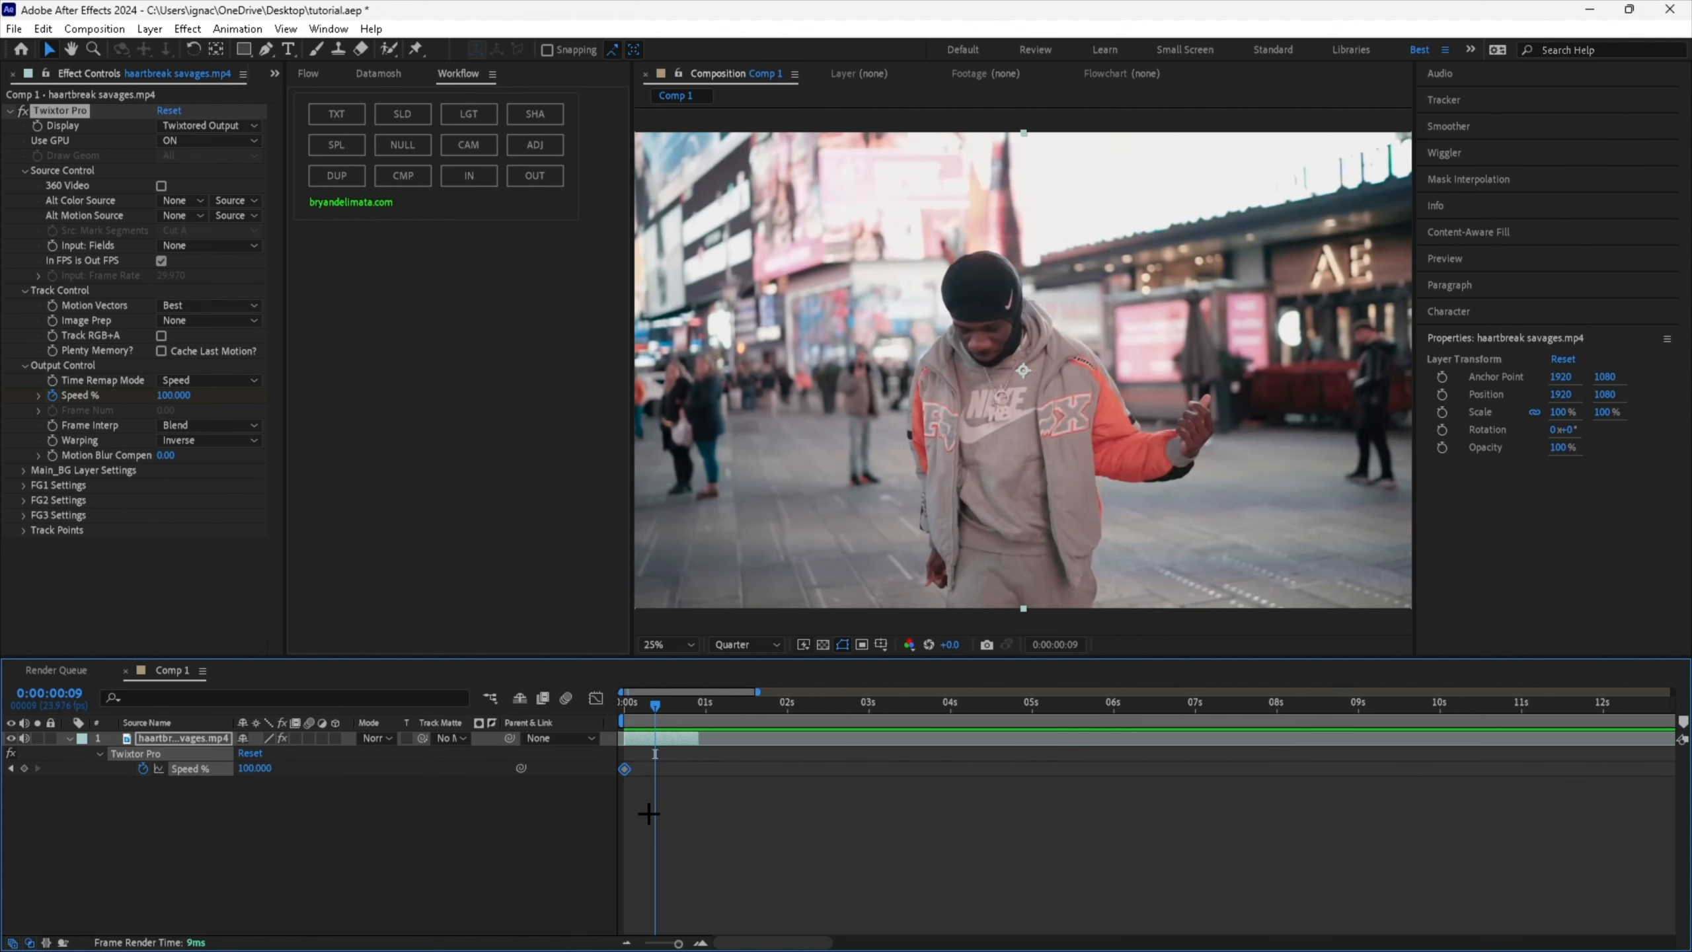
drag(625, 769, 651, 769)
scroll(665, 791, up, 1)
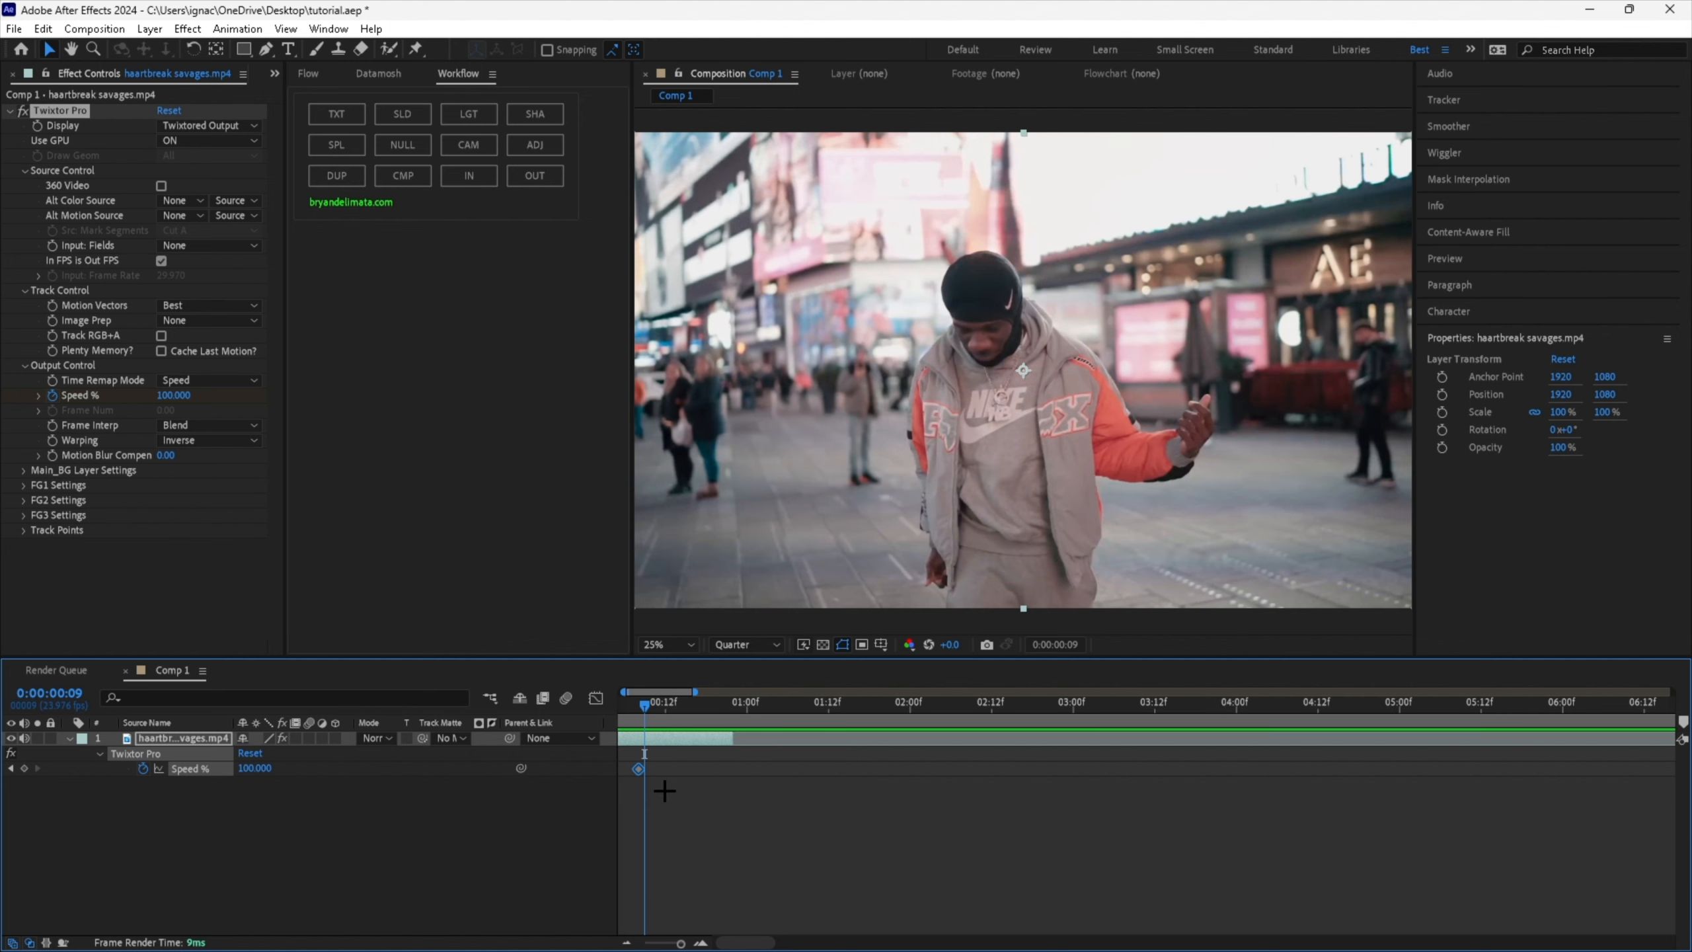
Add a second Speed % keyframe with a reduced speed at 0:00:00:09 and preview the slowdown.
click(174, 396)
text(10)
key(Return)
mouse_move(638, 708)
mouse_down()
mouse_move(624, 712)
mouse_move(643, 712)
mouse_up()
key(space)
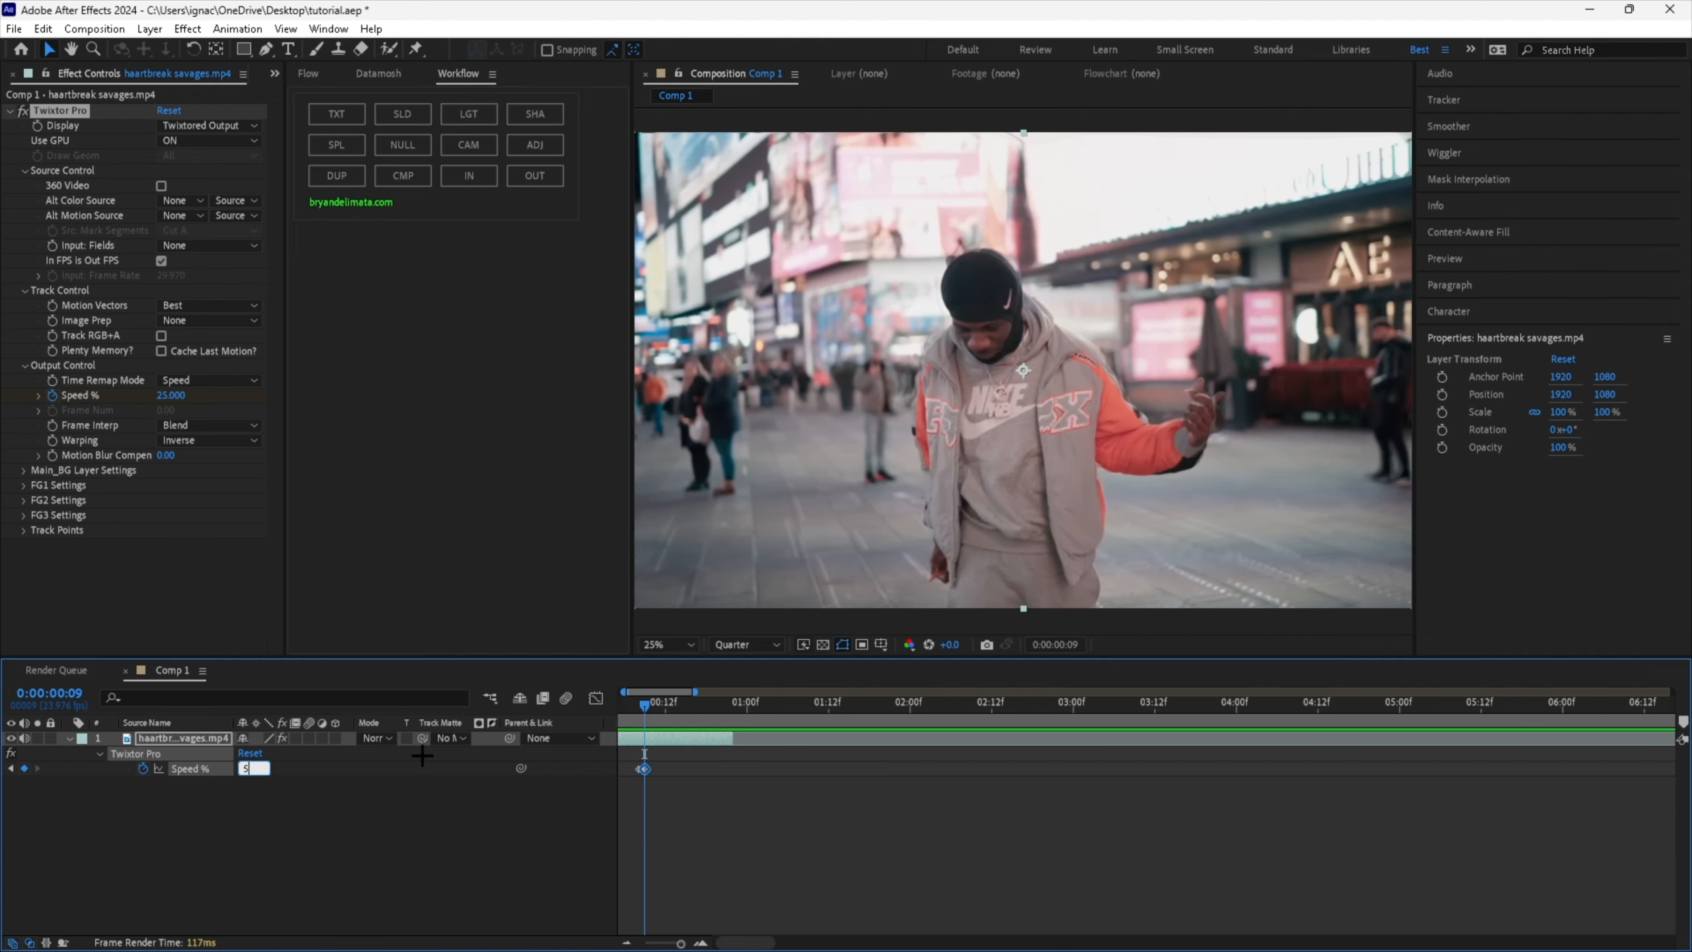
drag(640, 708, 639, 710)
key(space)
Pre-compose the clip as "slowmo", moving all attributes into the new composition.
key(ctrl+s)
right_click(666, 735)
click(686, 606)
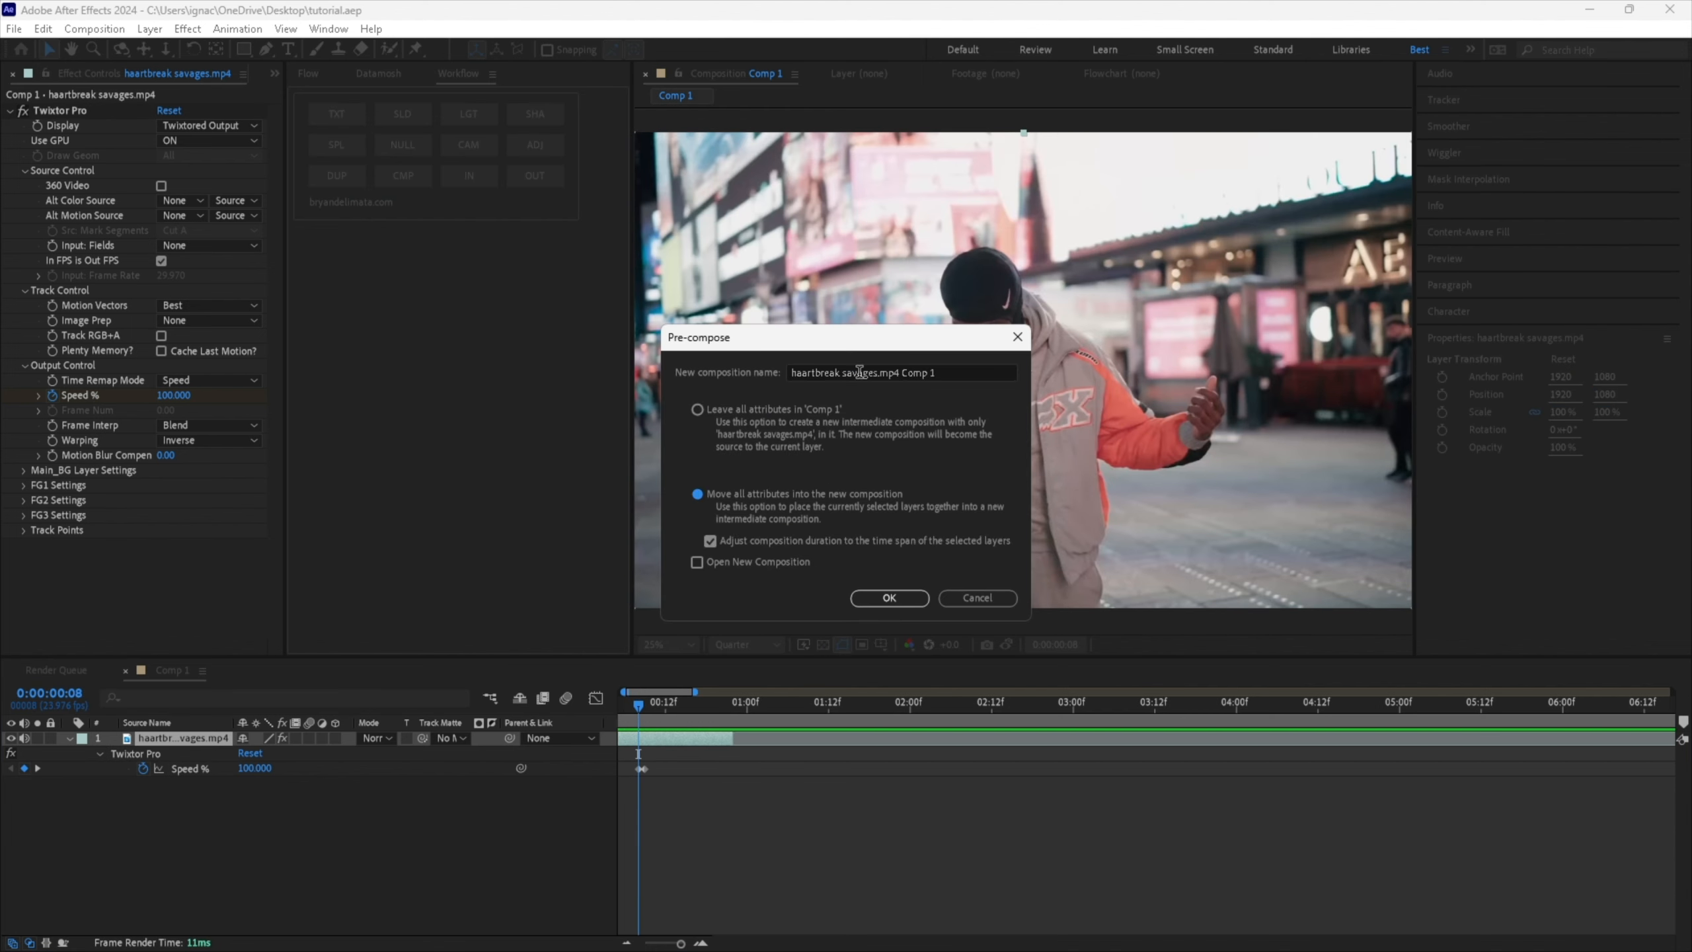
click(866, 381)
key(ctrl+a)
text(slowm)
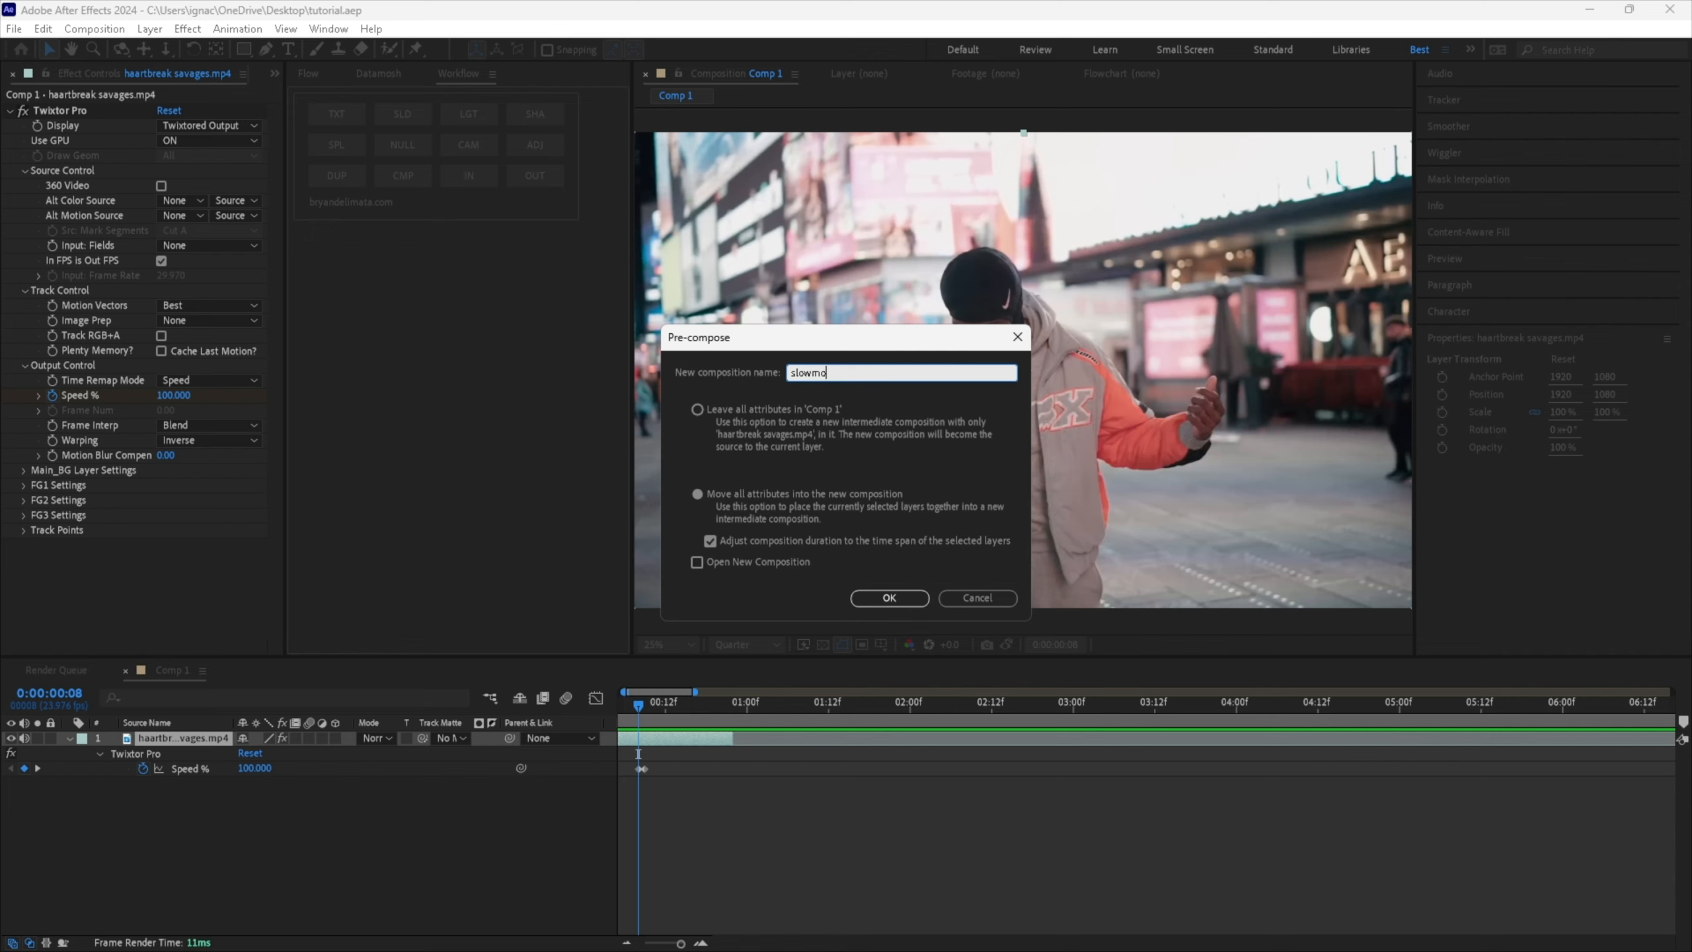
text(o)
key(Return)
Rename the slowmo layer as "pick him up".
right_click(191, 737)
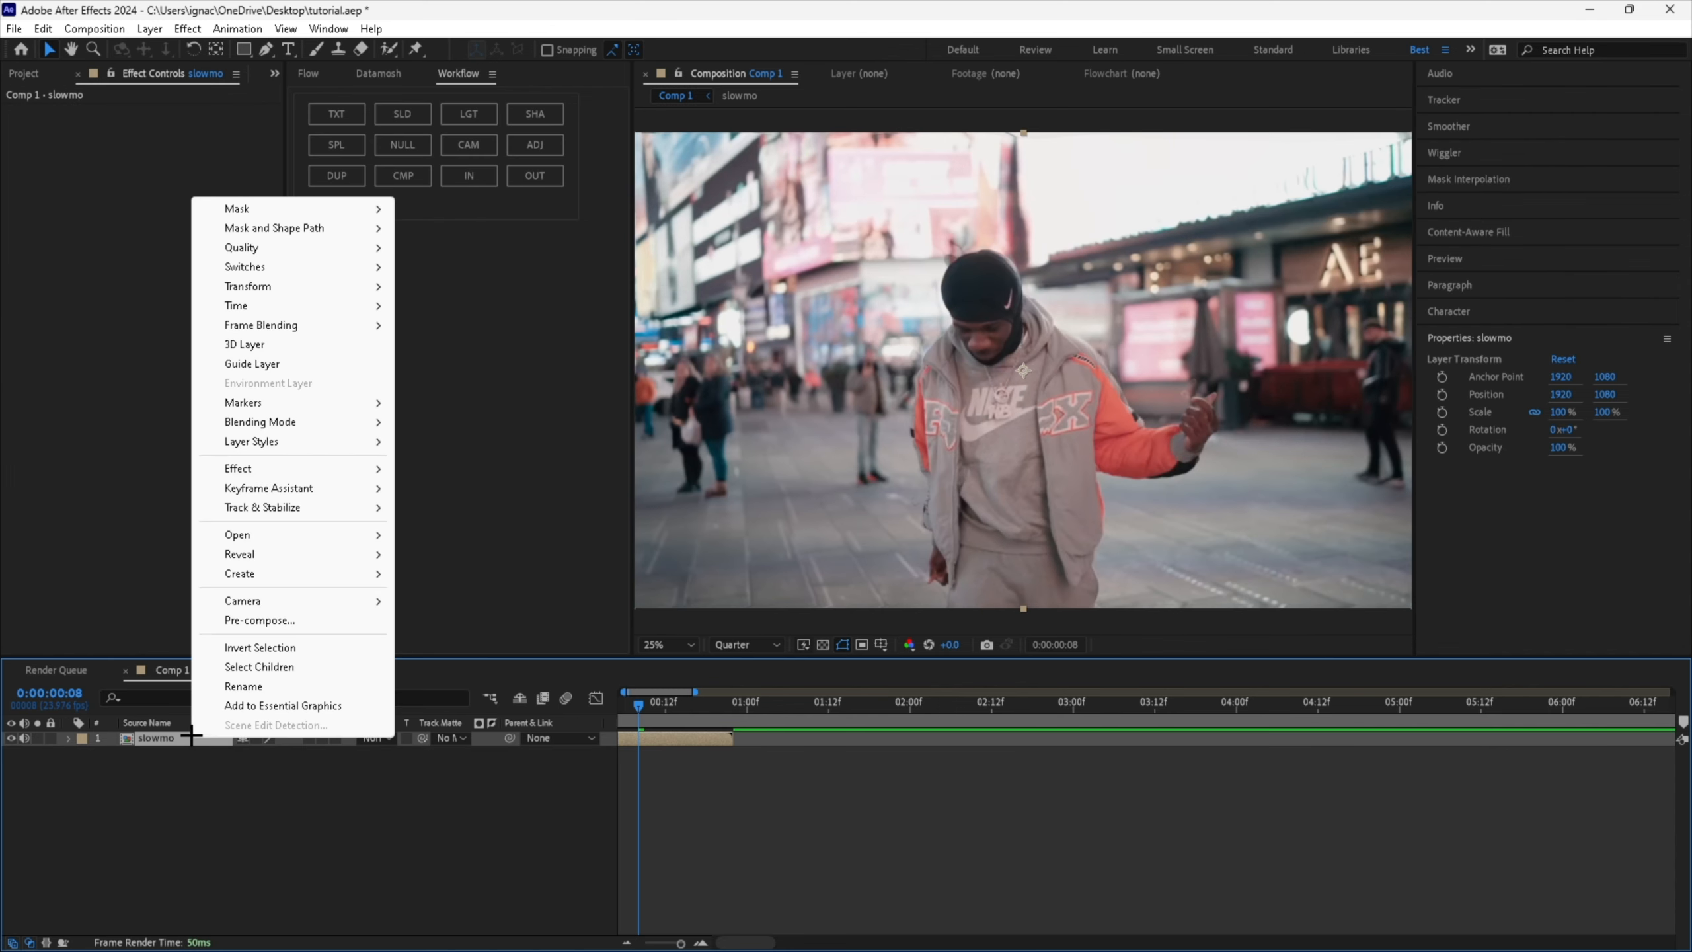
click(272, 683)
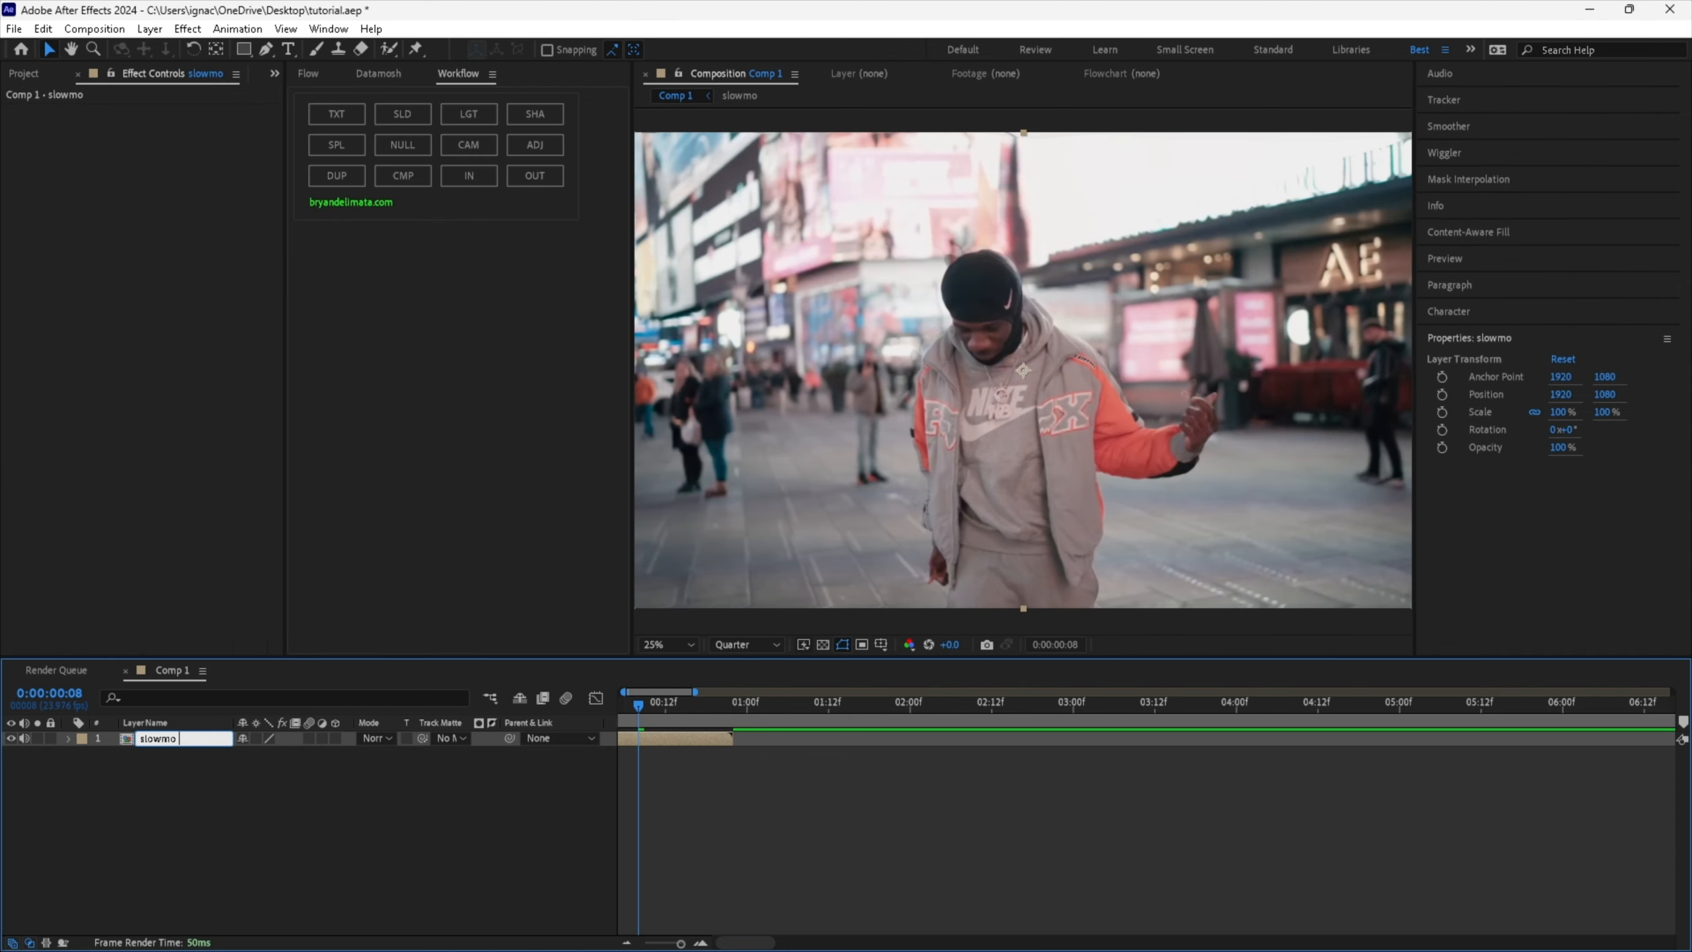
key(ctrl+a)
text(pick him up)
key(Return)
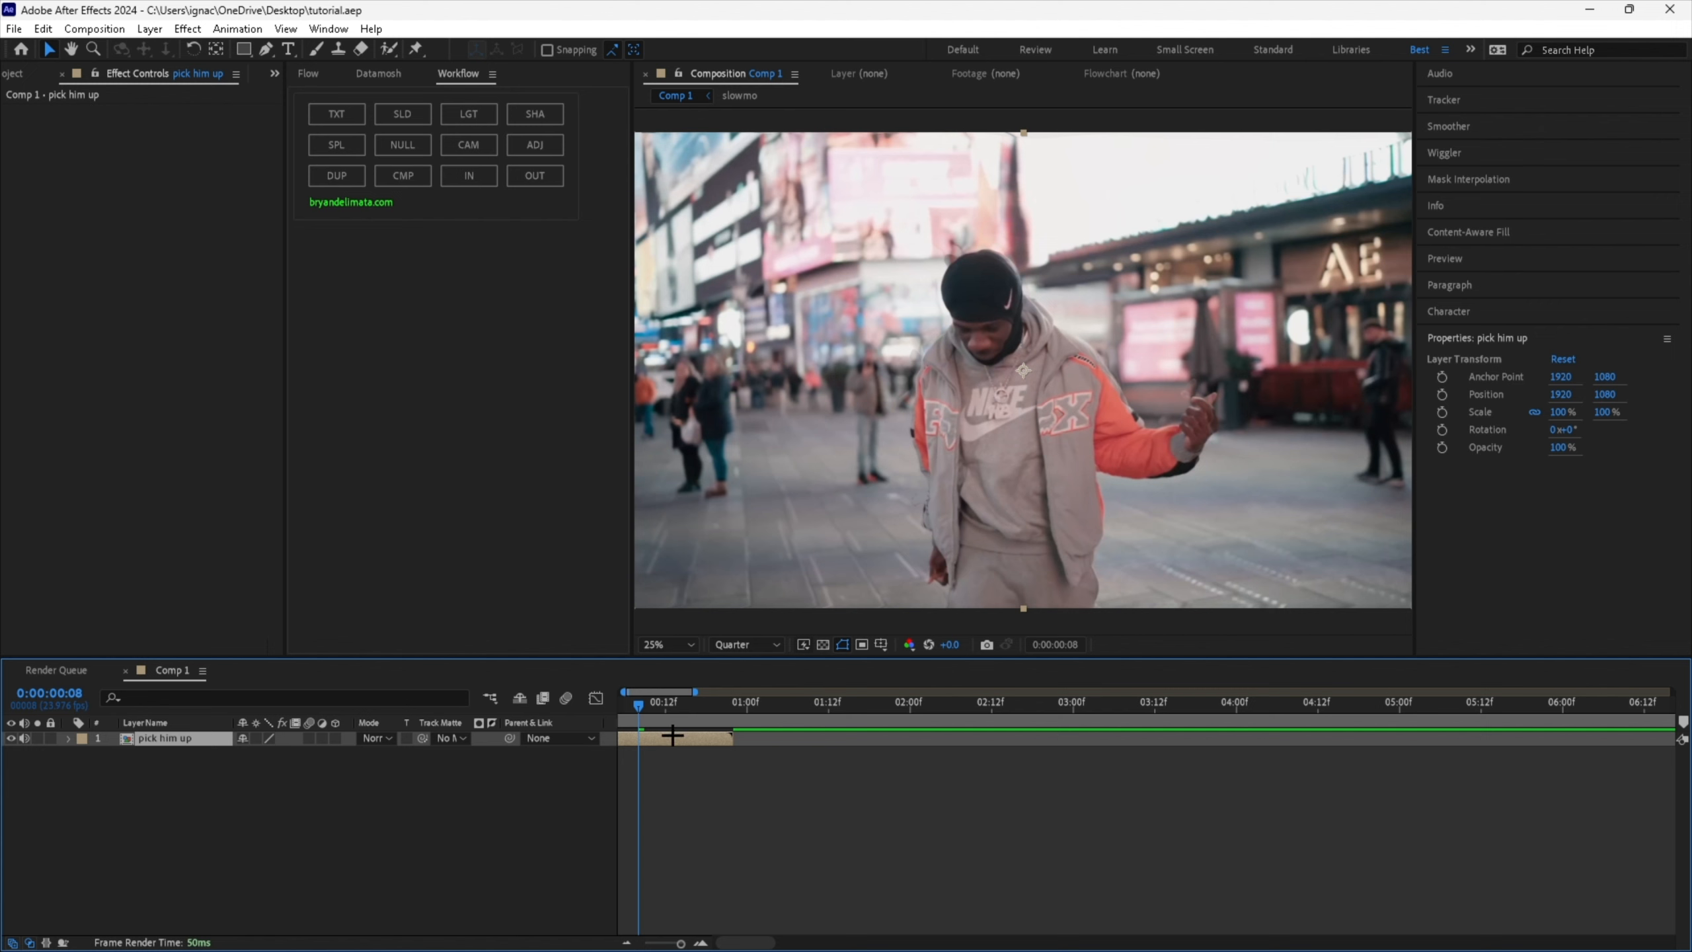
Apply the Mocha AE effect to the "pick him up" layer.
key(ctrl+space)
text(mocha)
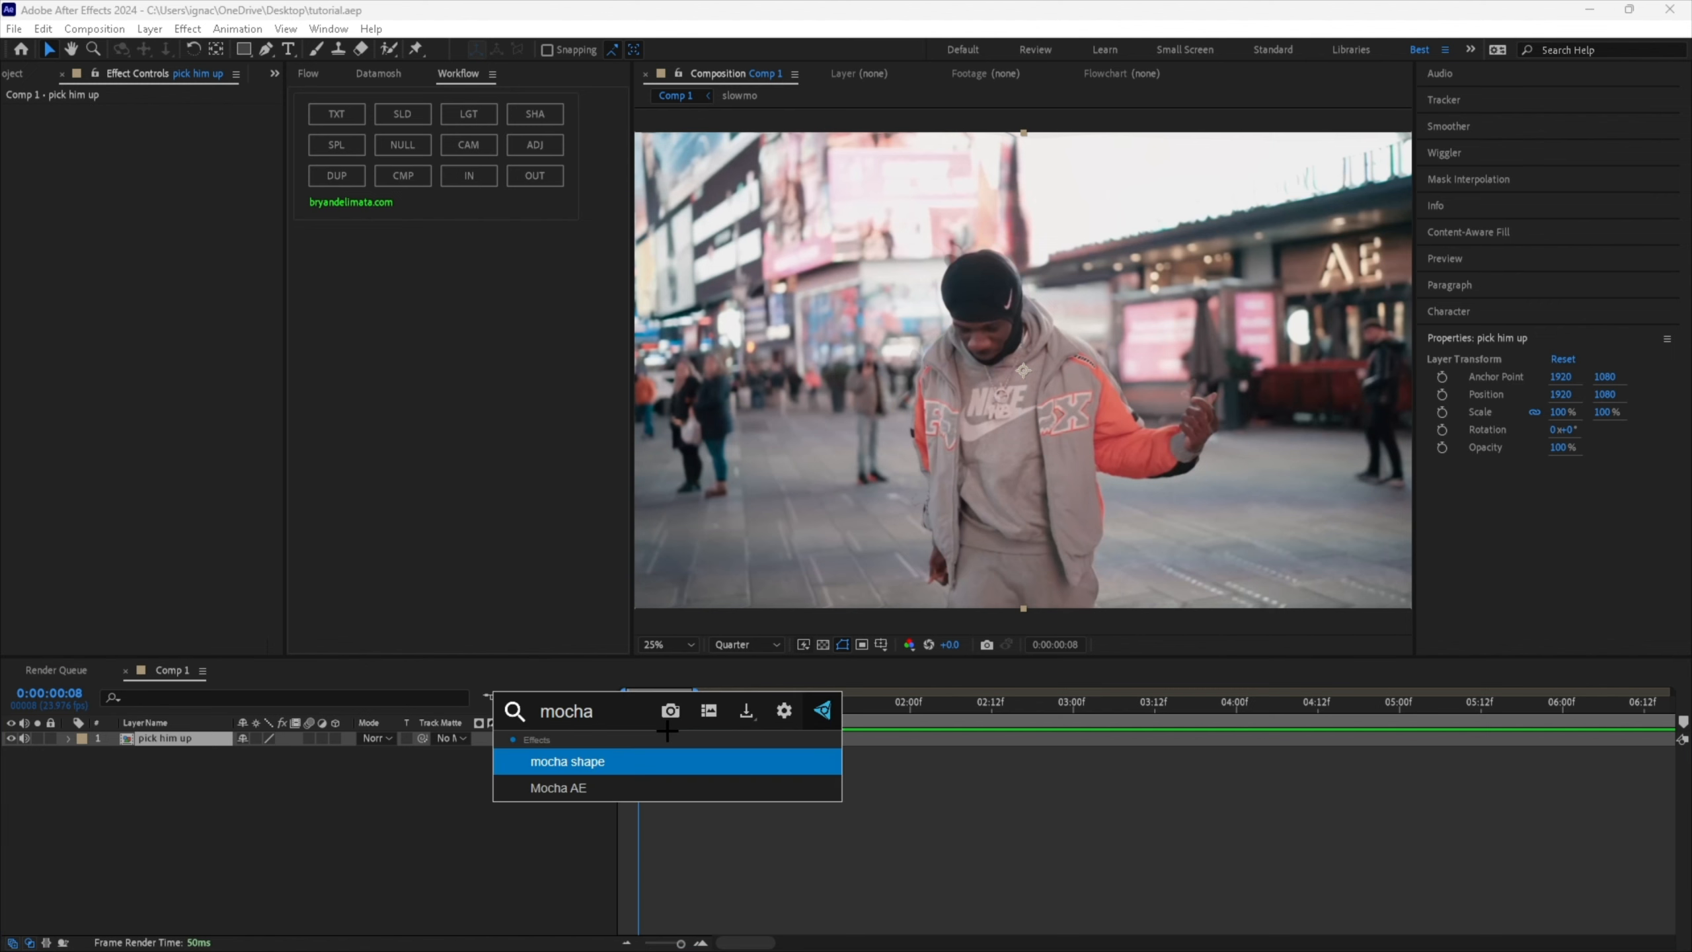
key(Down)
key(Return)
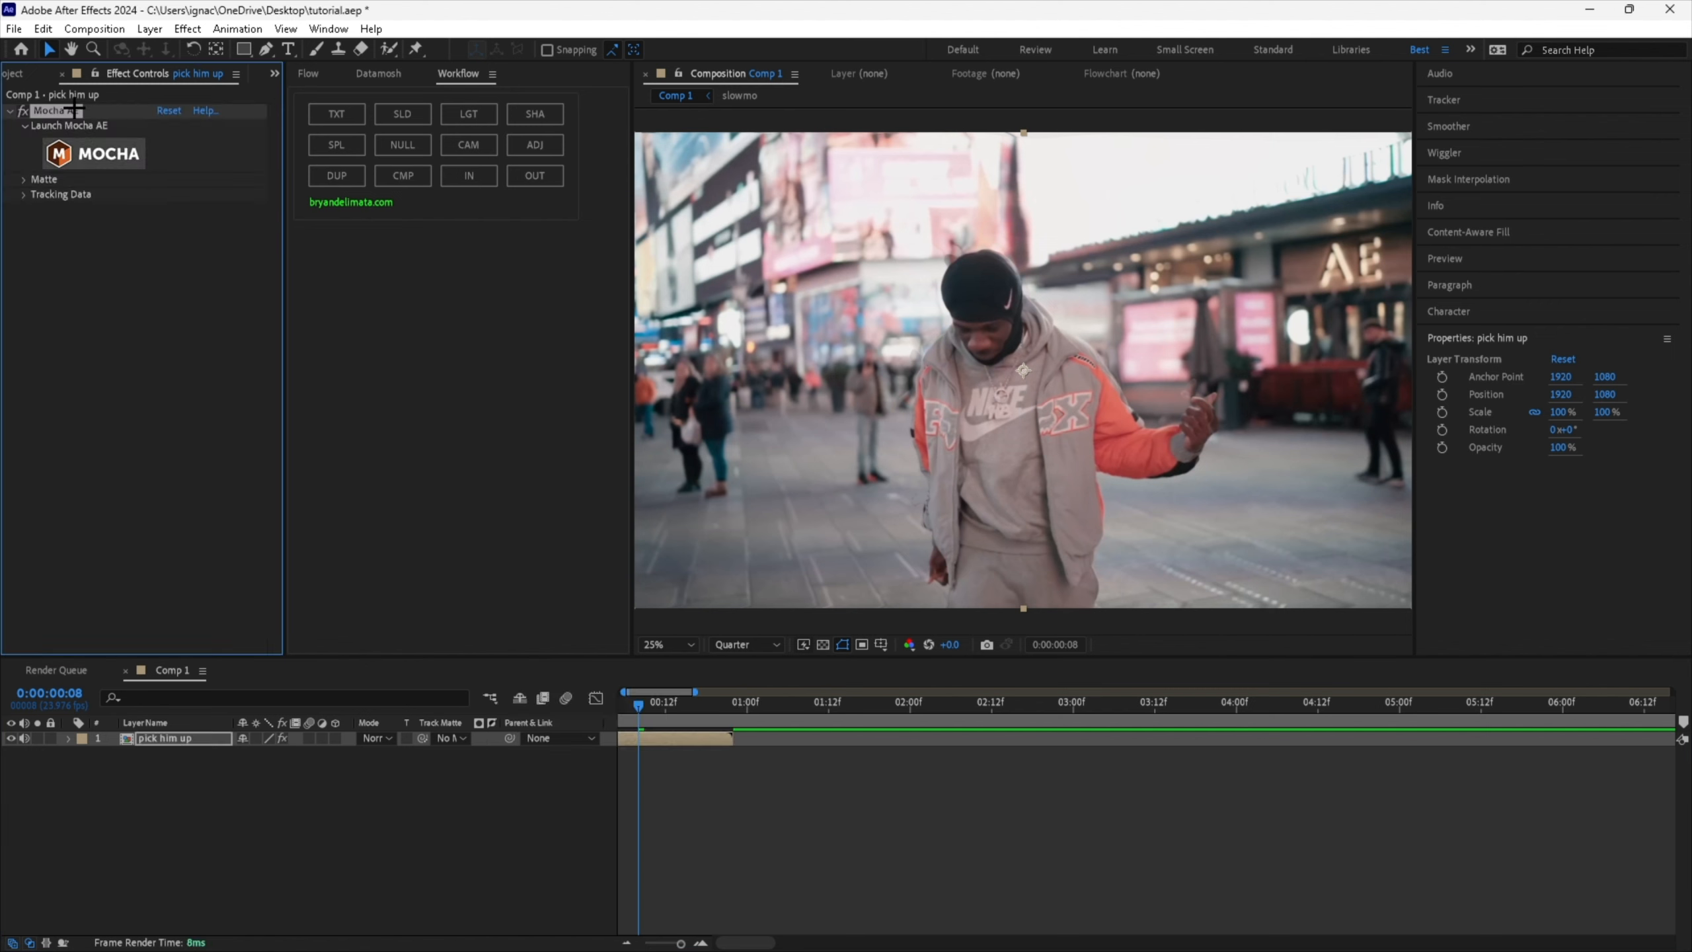
Set the composition preview resolution to Full and launch Mocha AE from the effect, dismissing its welcome message.
click(99, 154)
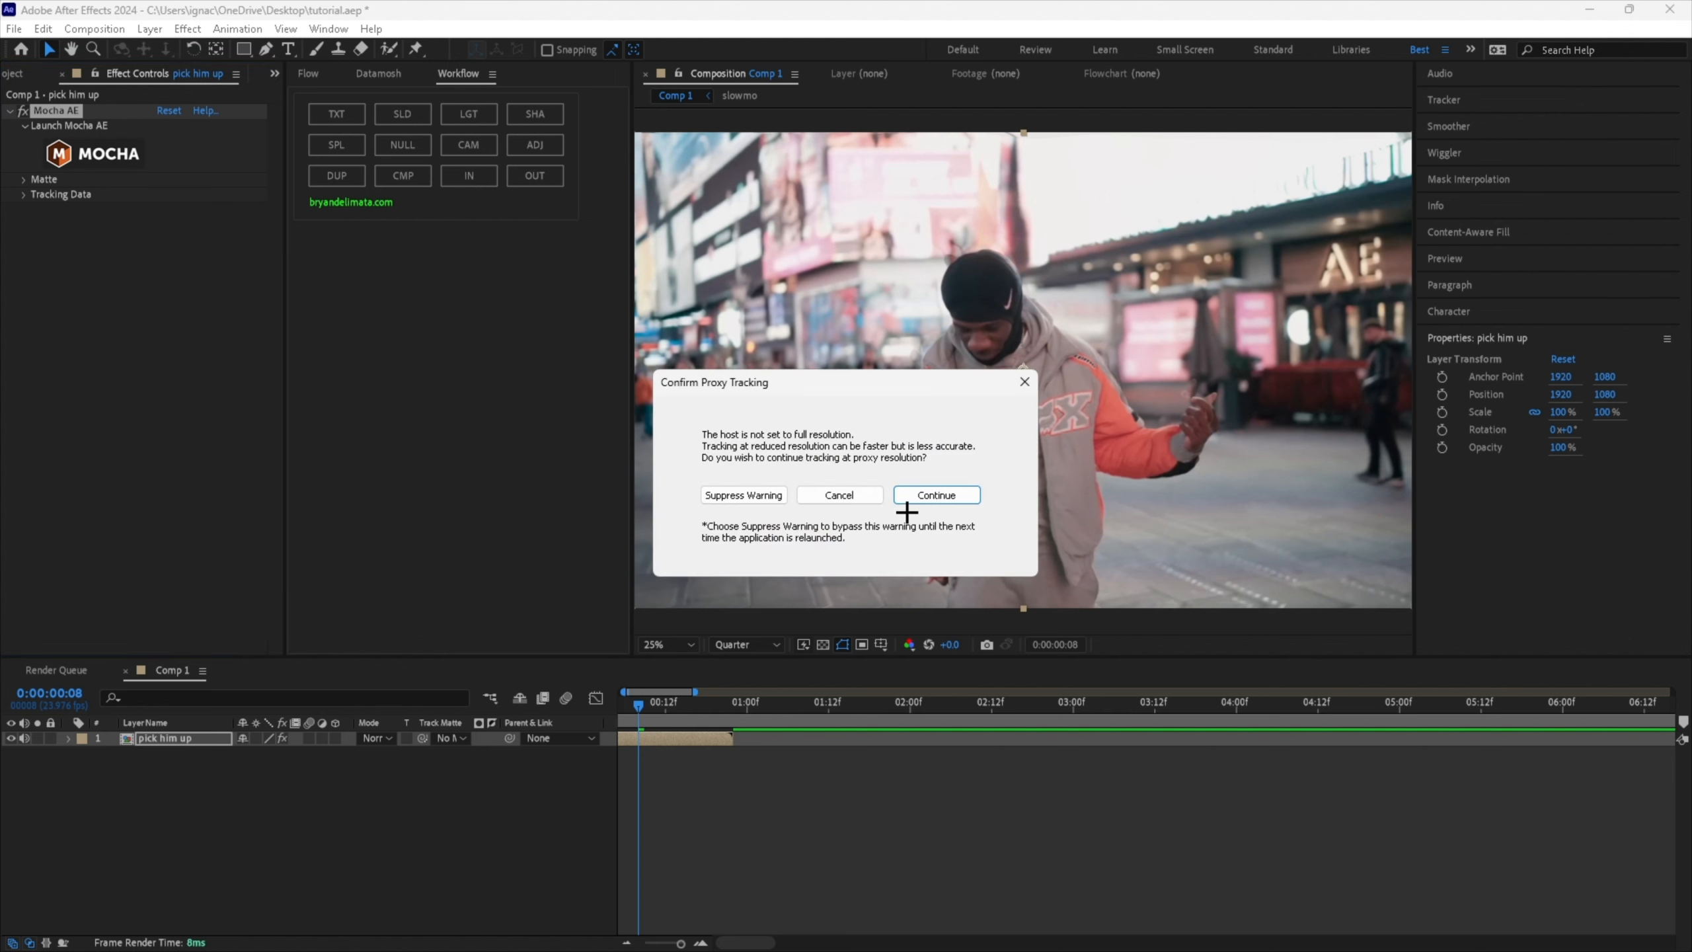
click(864, 496)
click(753, 643)
click(727, 658)
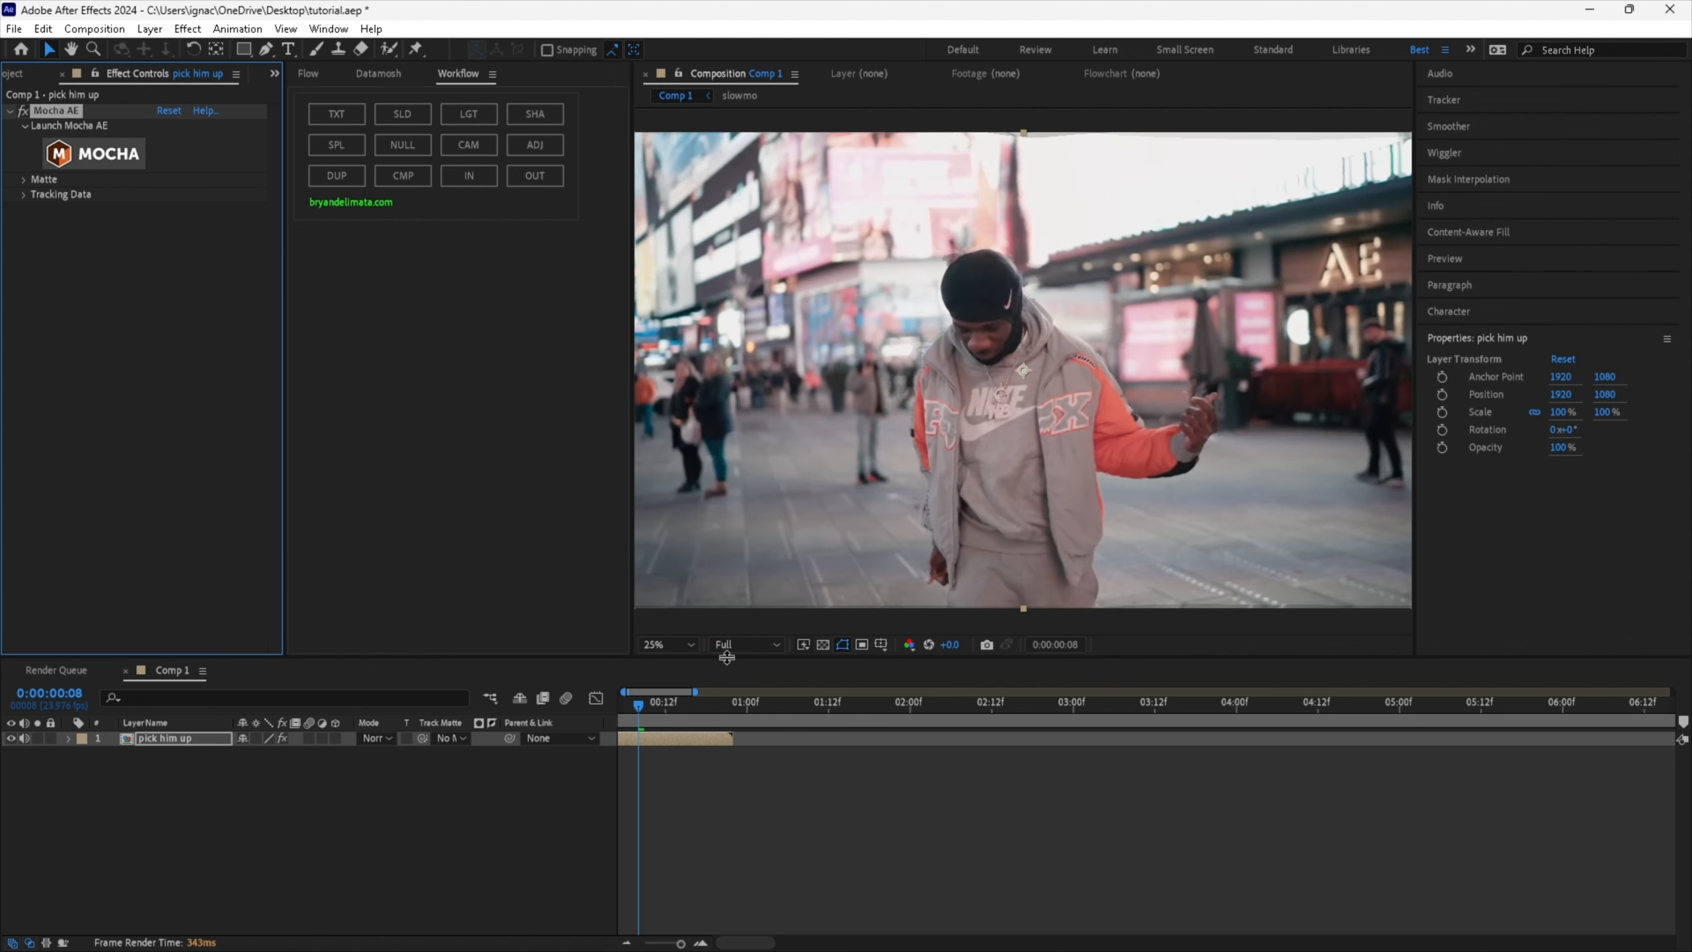
scroll(716, 796, left, 1)
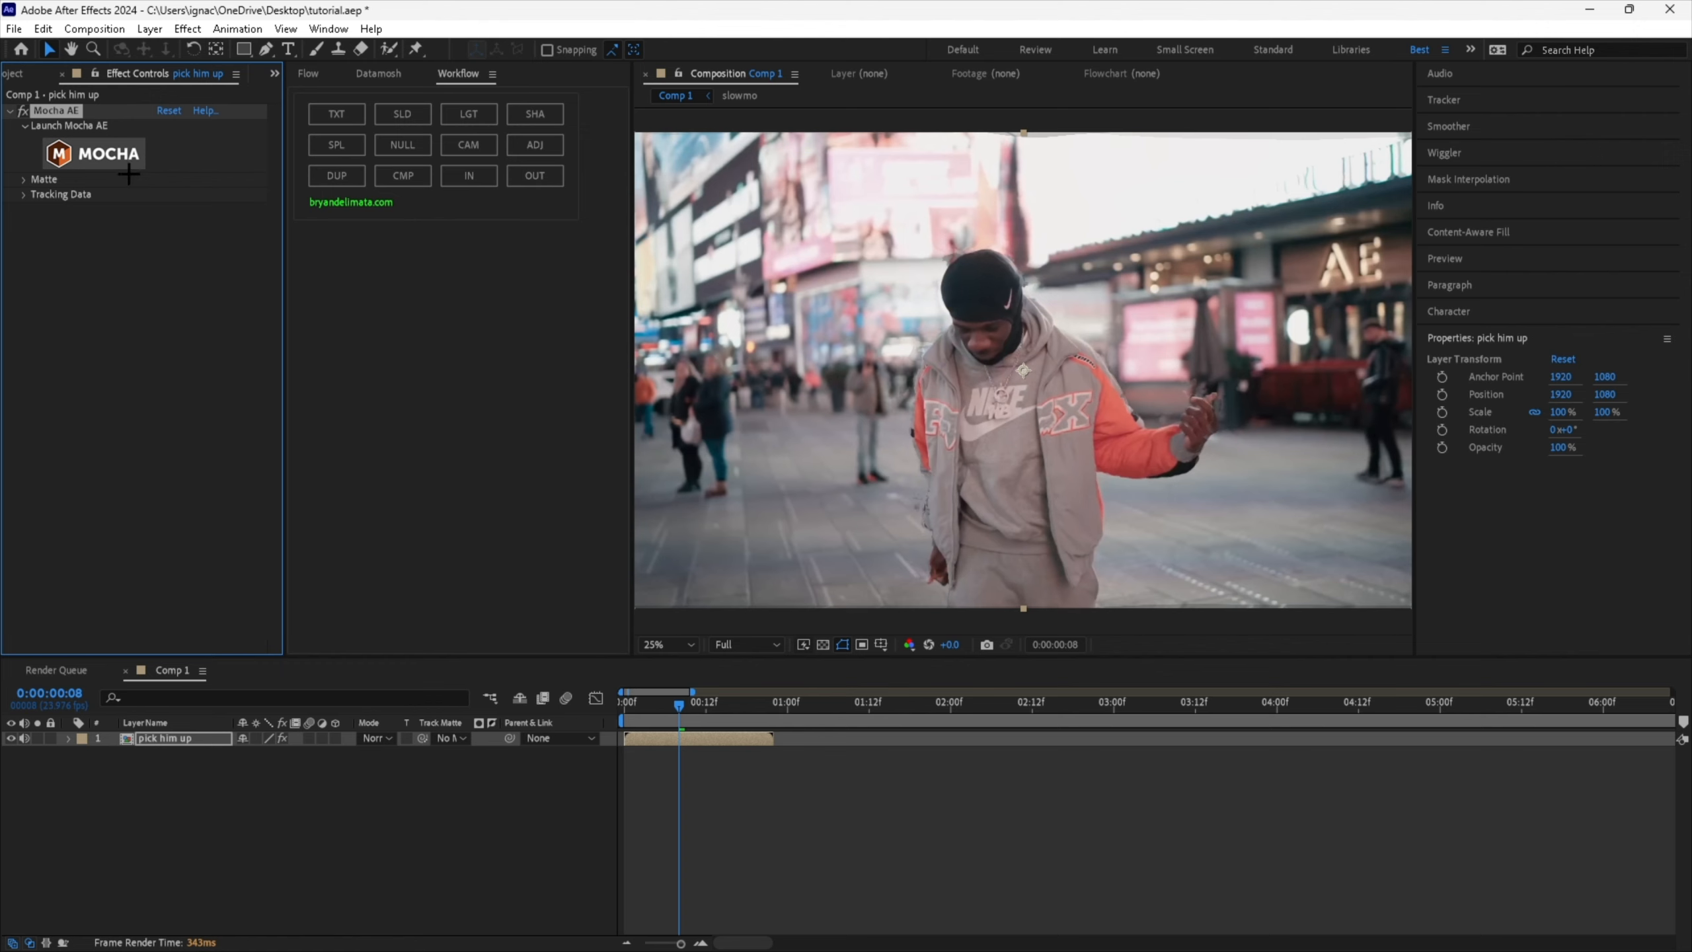
click(87, 145)
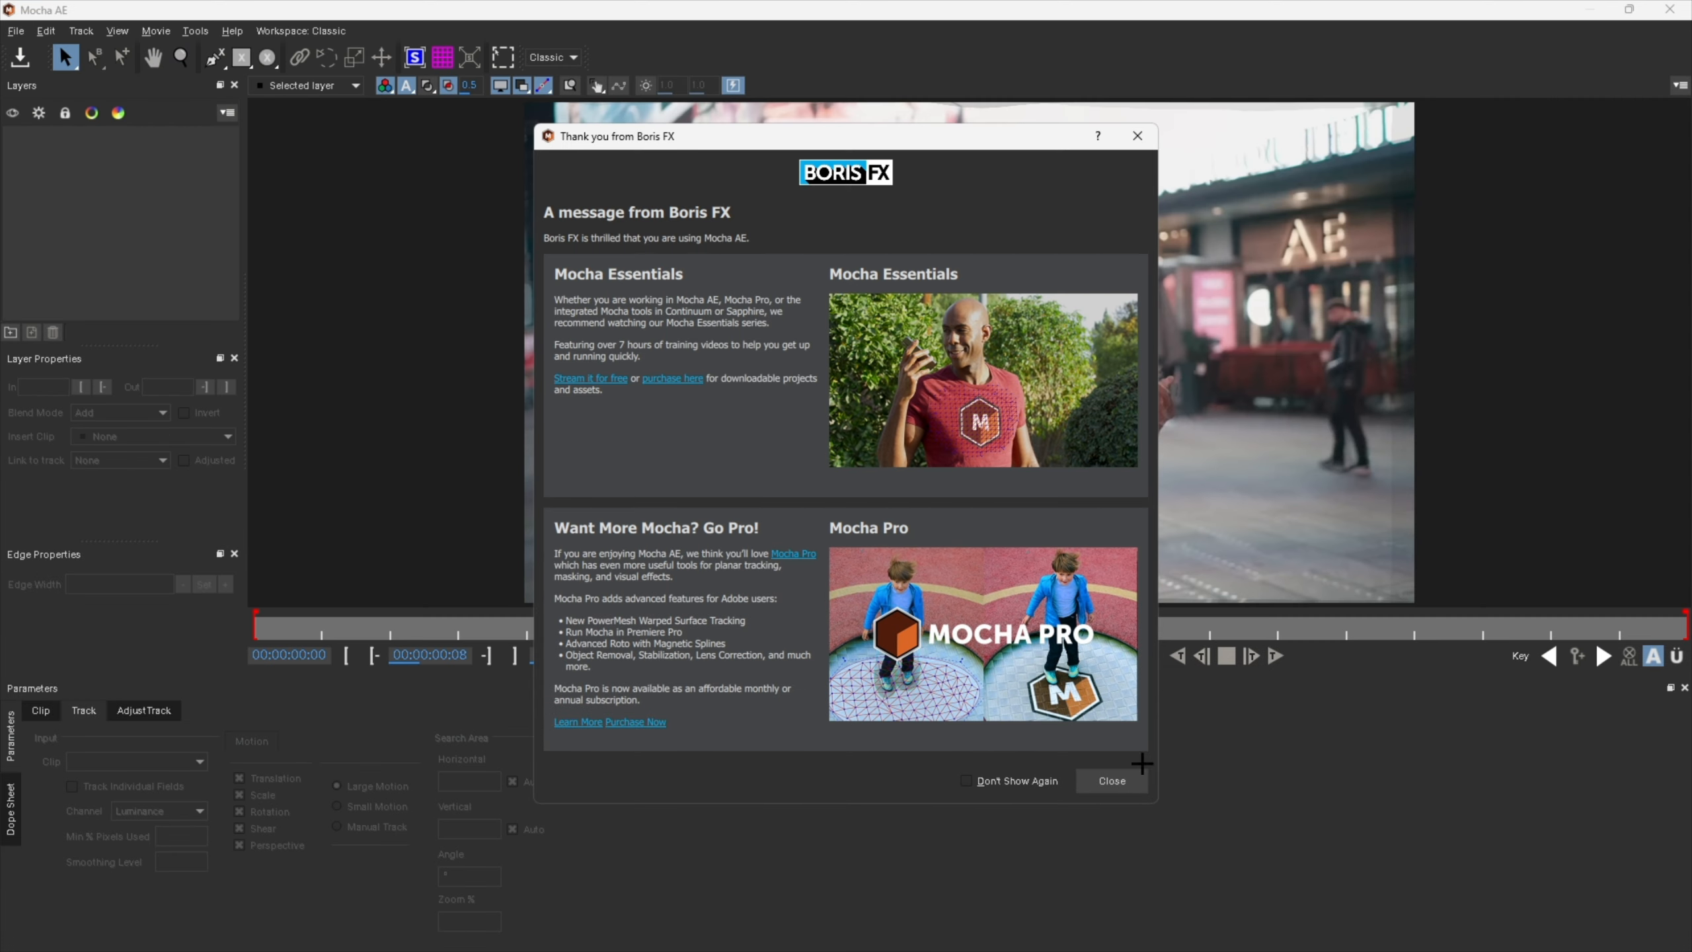
click(1112, 780)
click(1383, 173)
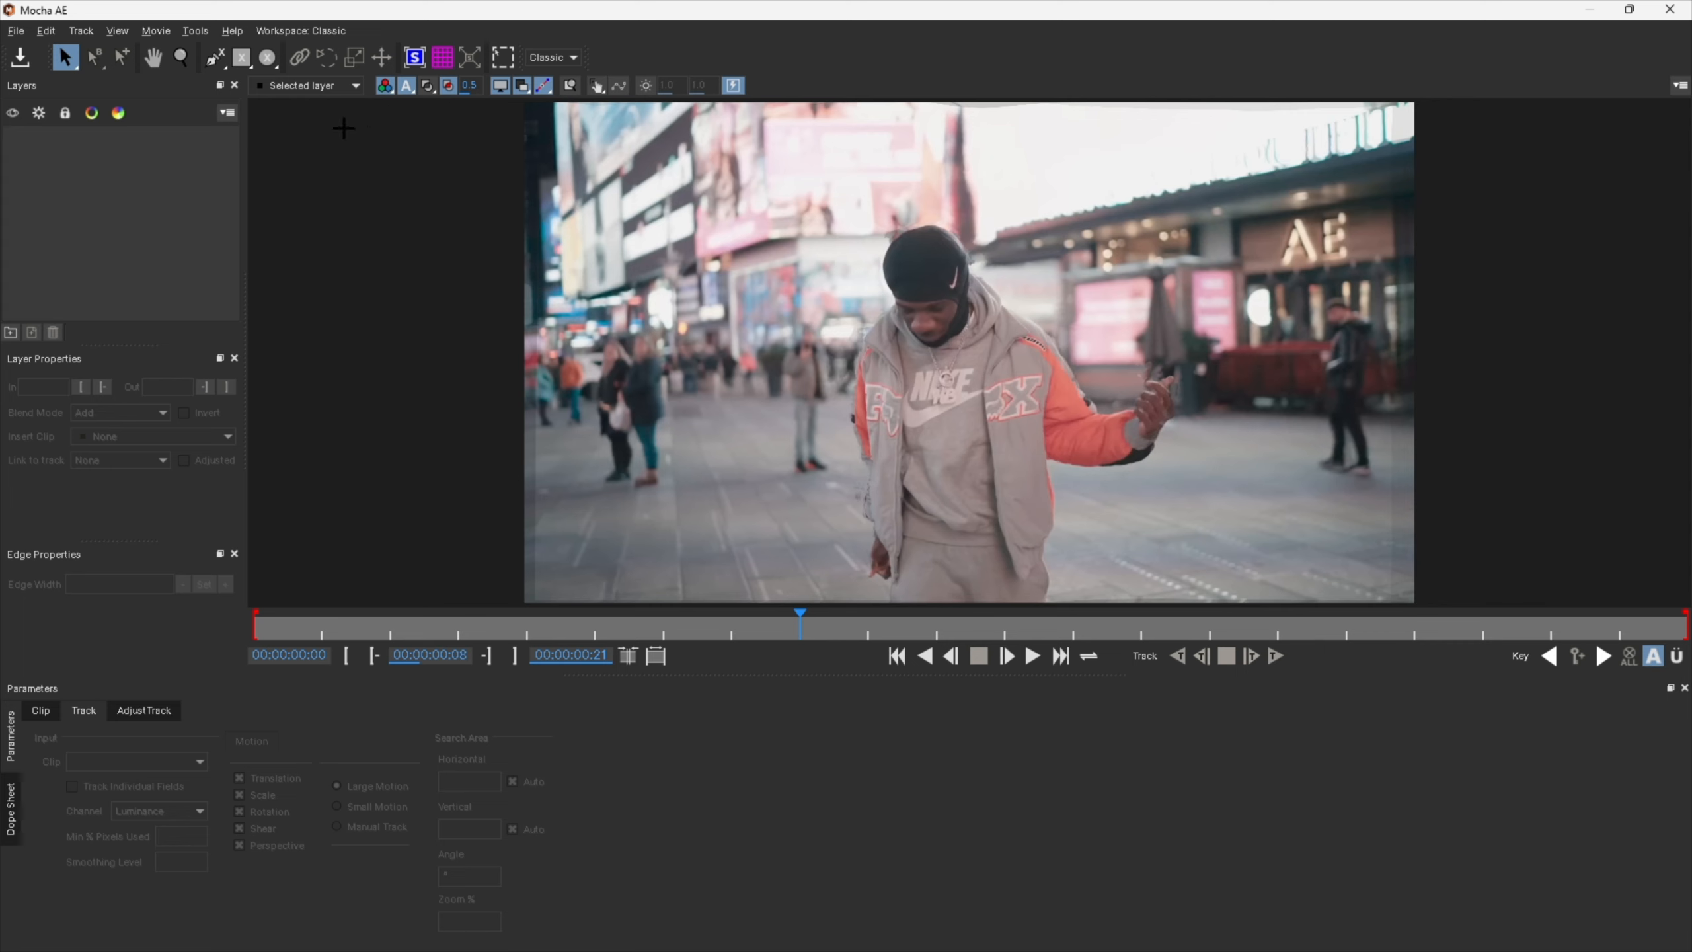
Draw a closed spline tightly around the man's head and black balaclava at frame 00:00:00:08.
click(214, 60)
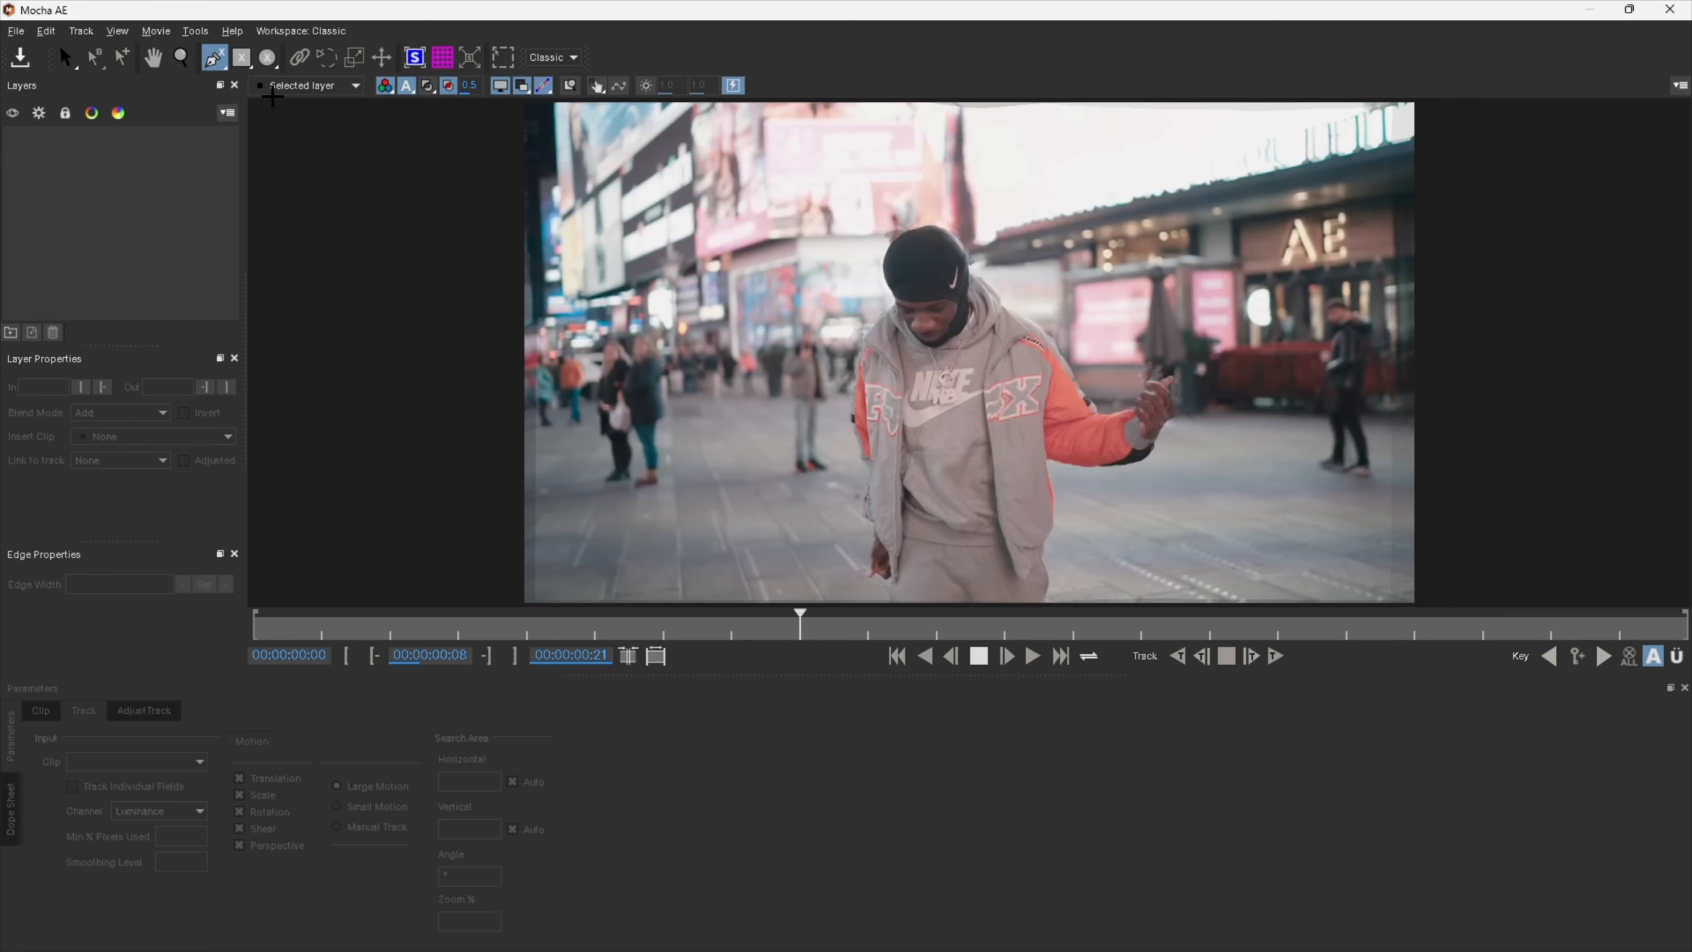
scroll(947, 347, up, 2)
scroll(947, 347, up, 3)
key(x)
drag(946, 347, 922, 448)
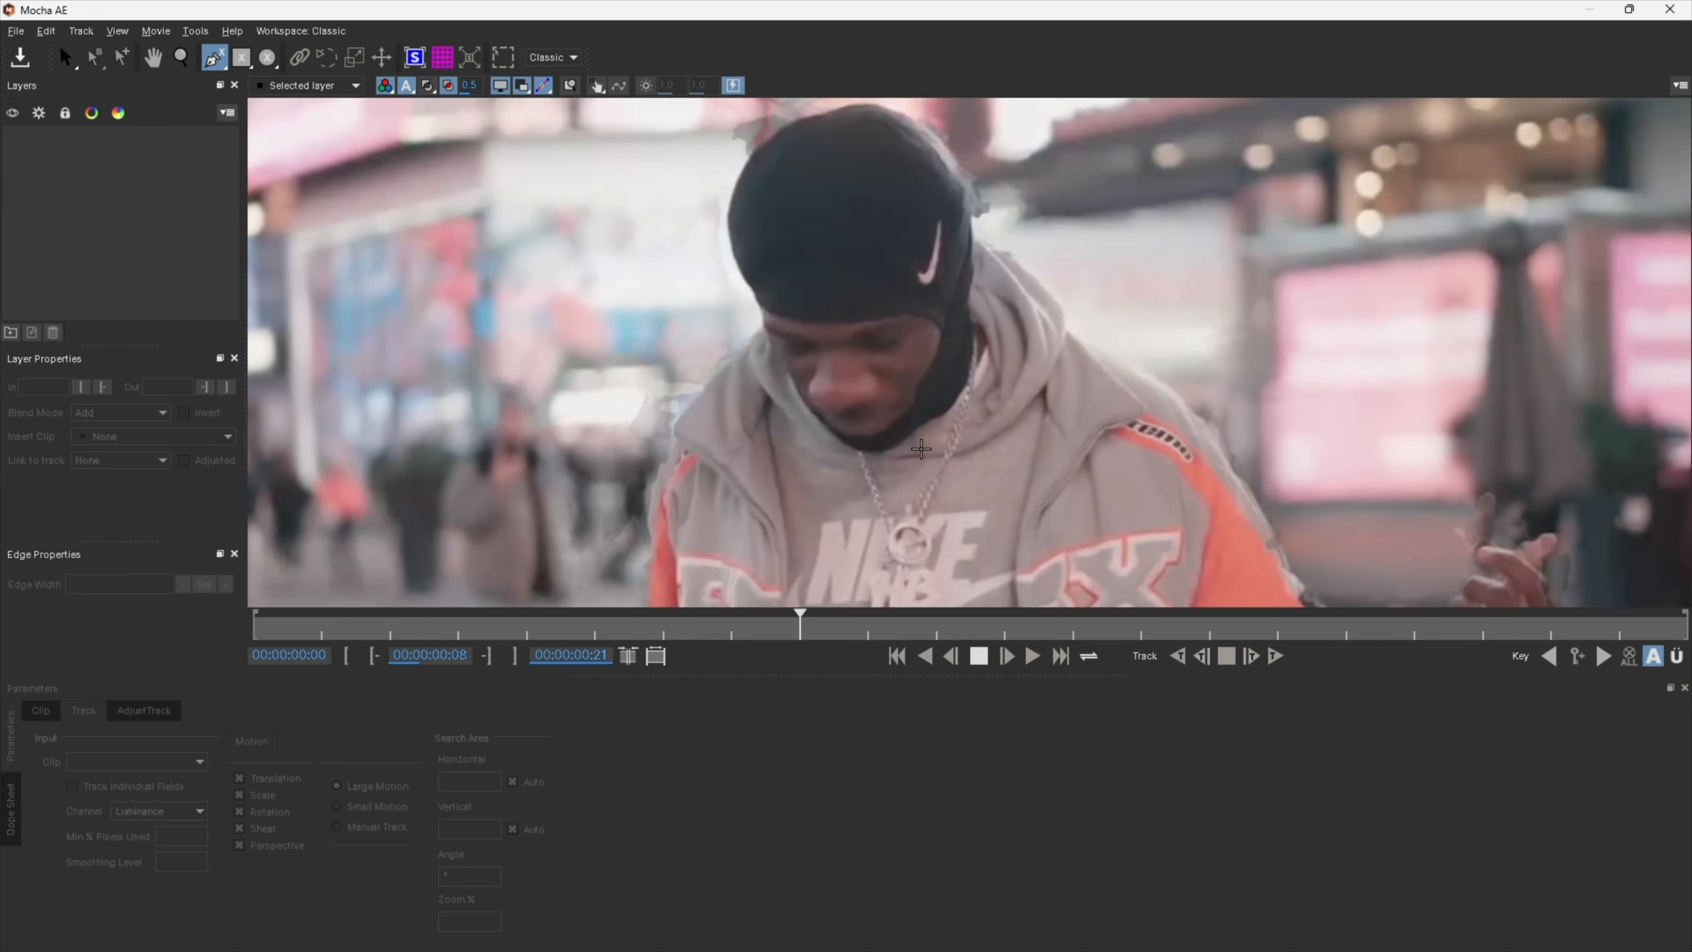
click(880, 453)
click(928, 422)
click(945, 408)
click(955, 398)
click(969, 373)
click(975, 323)
click(973, 295)
click(971, 267)
click(963, 232)
click(948, 184)
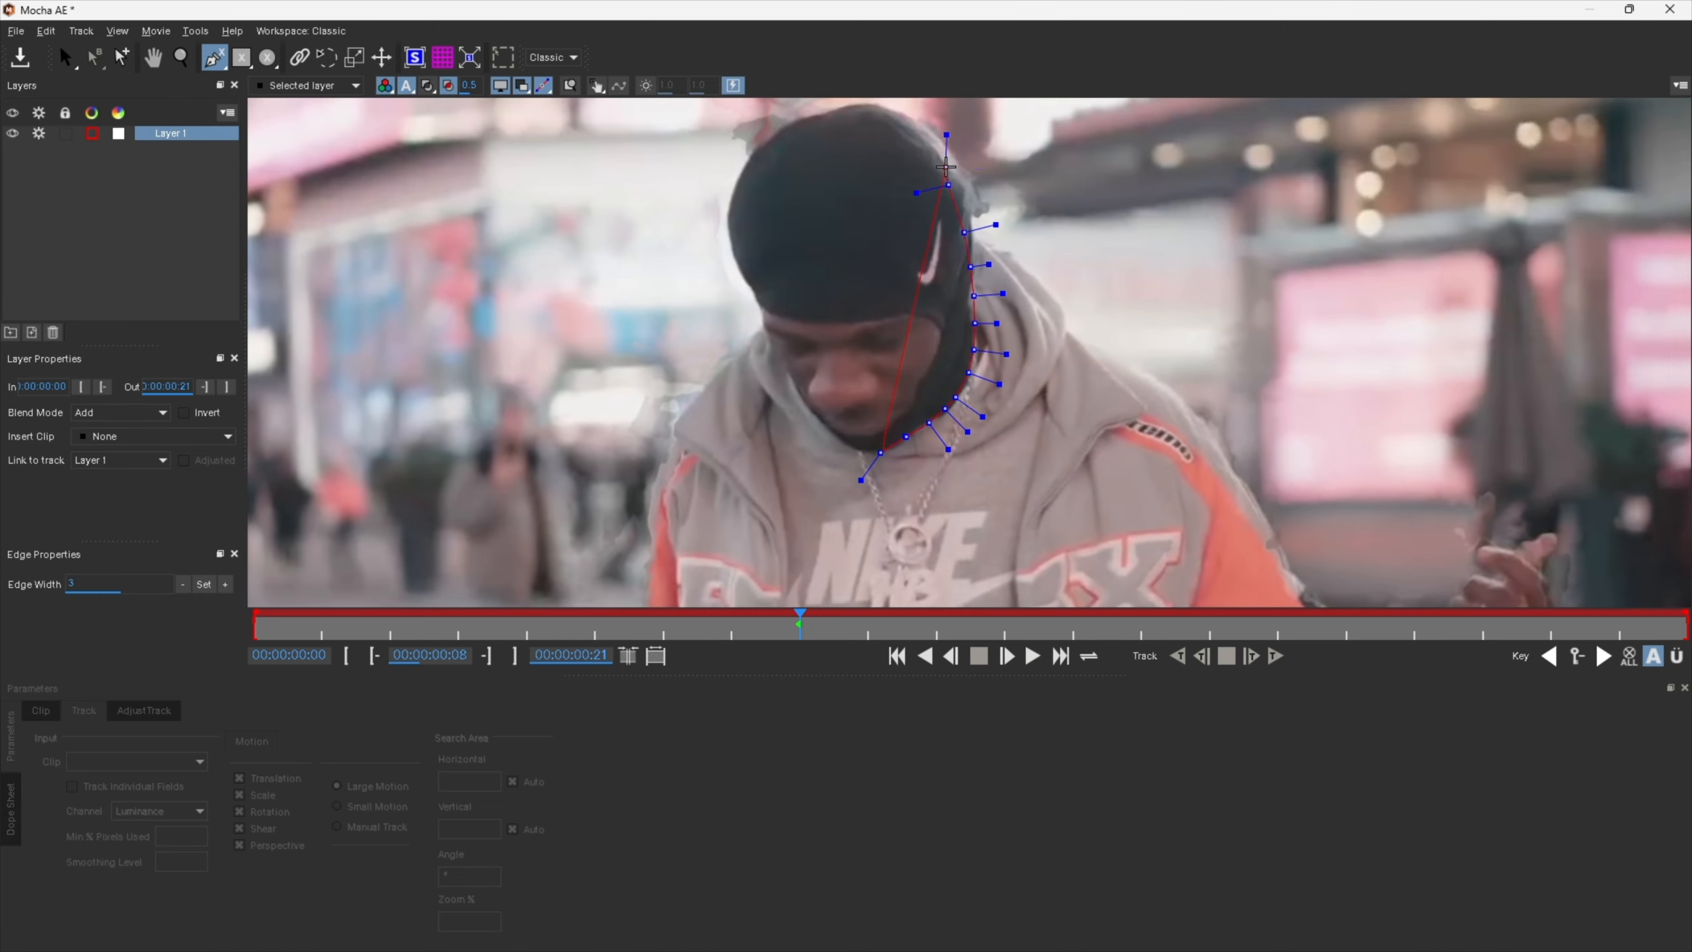
key(ctrl+z)
click(973, 213)
click(970, 199)
click(957, 163)
click(939, 139)
click(921, 122)
click(890, 107)
click(867, 106)
click(838, 115)
click(809, 127)
click(772, 139)
click(759, 150)
click(747, 174)
click(733, 215)
click(737, 250)
click(749, 273)
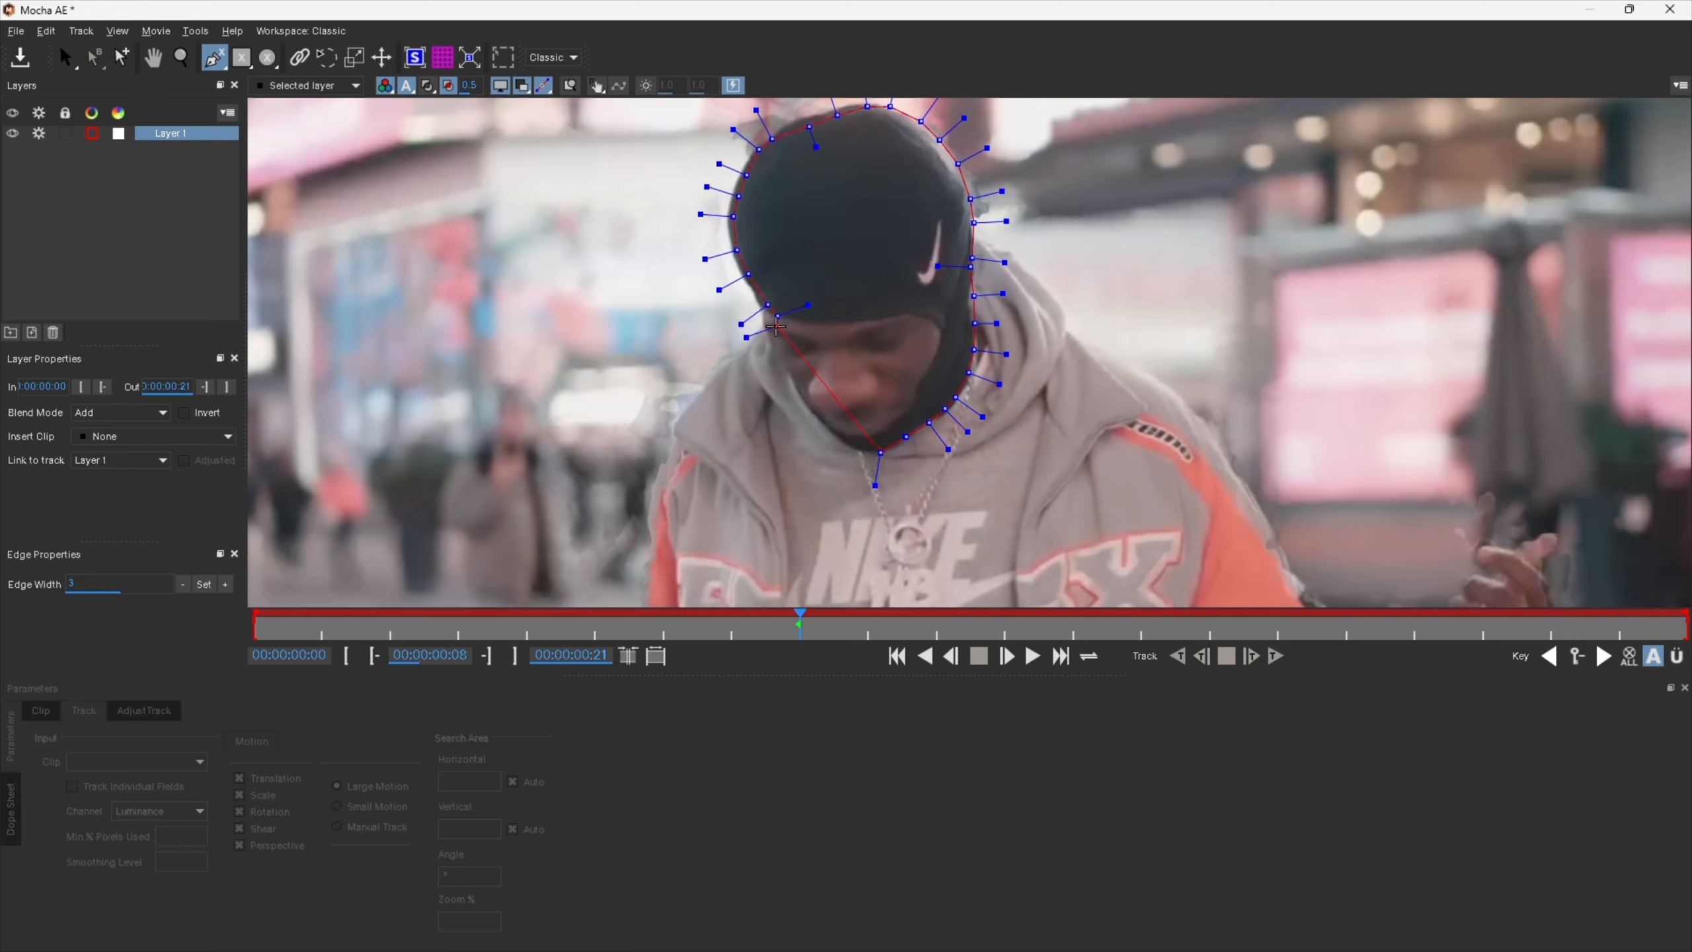
click(768, 322)
click(773, 344)
click(776, 362)
click(795, 381)
click(809, 393)
click(825, 422)
click(845, 437)
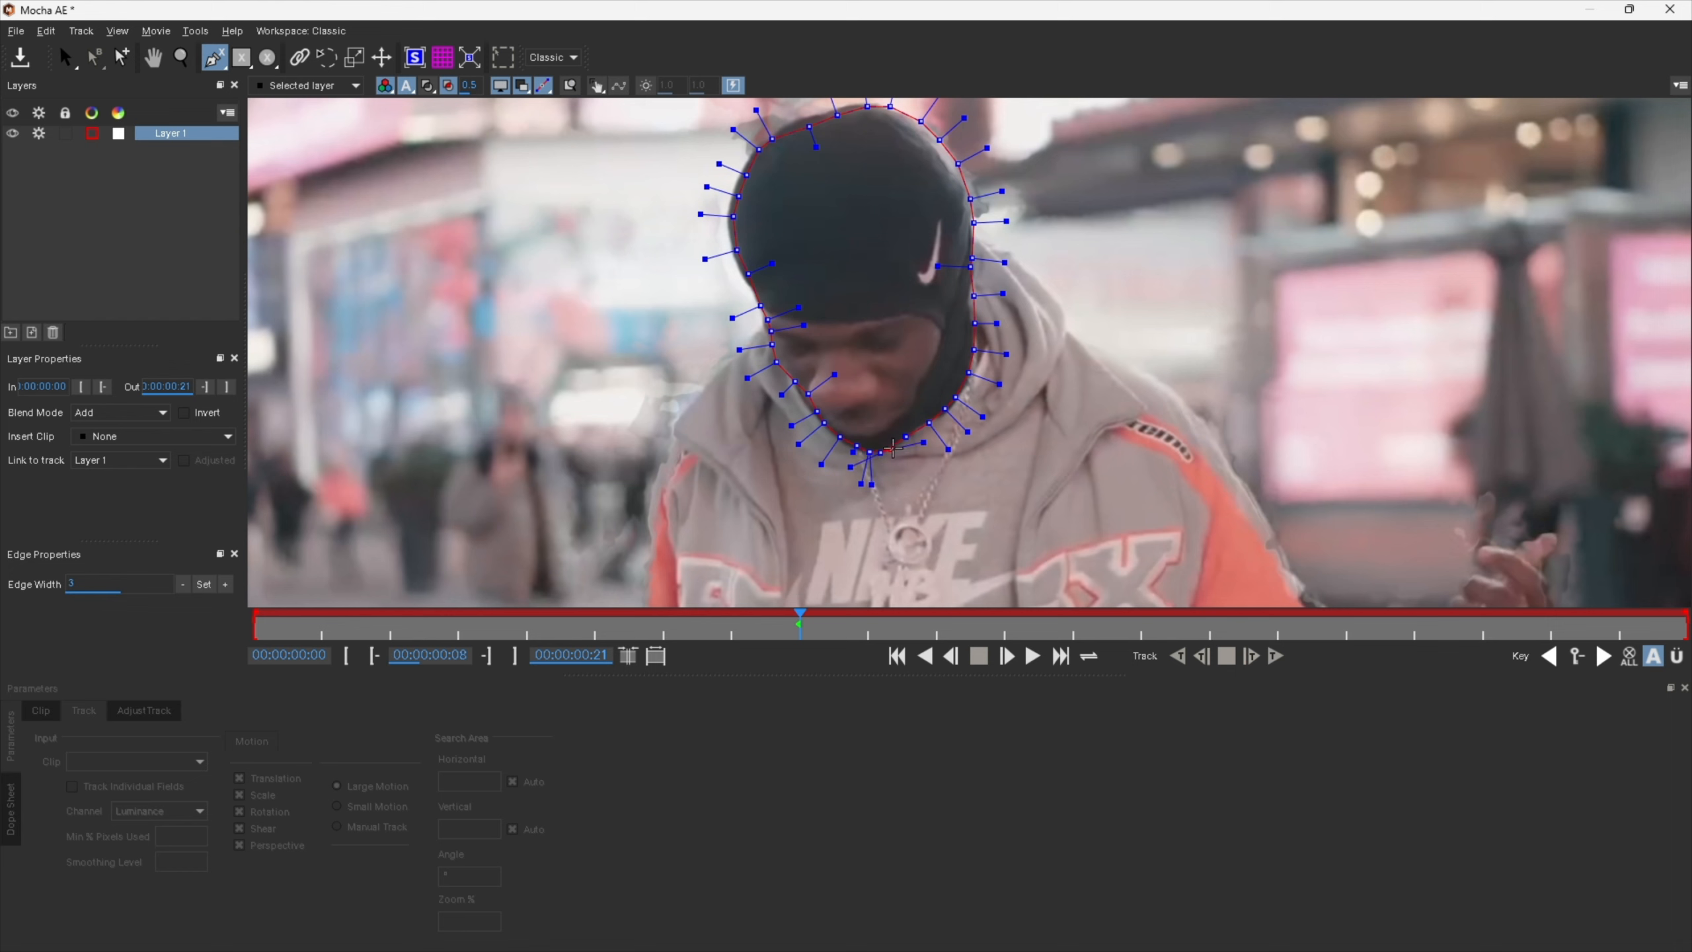
right_click(869, 452)
Track the head spline forward from frame 8 to the end of the clip and scrub through to check its fit.
scroll(892, 372, down, 2)
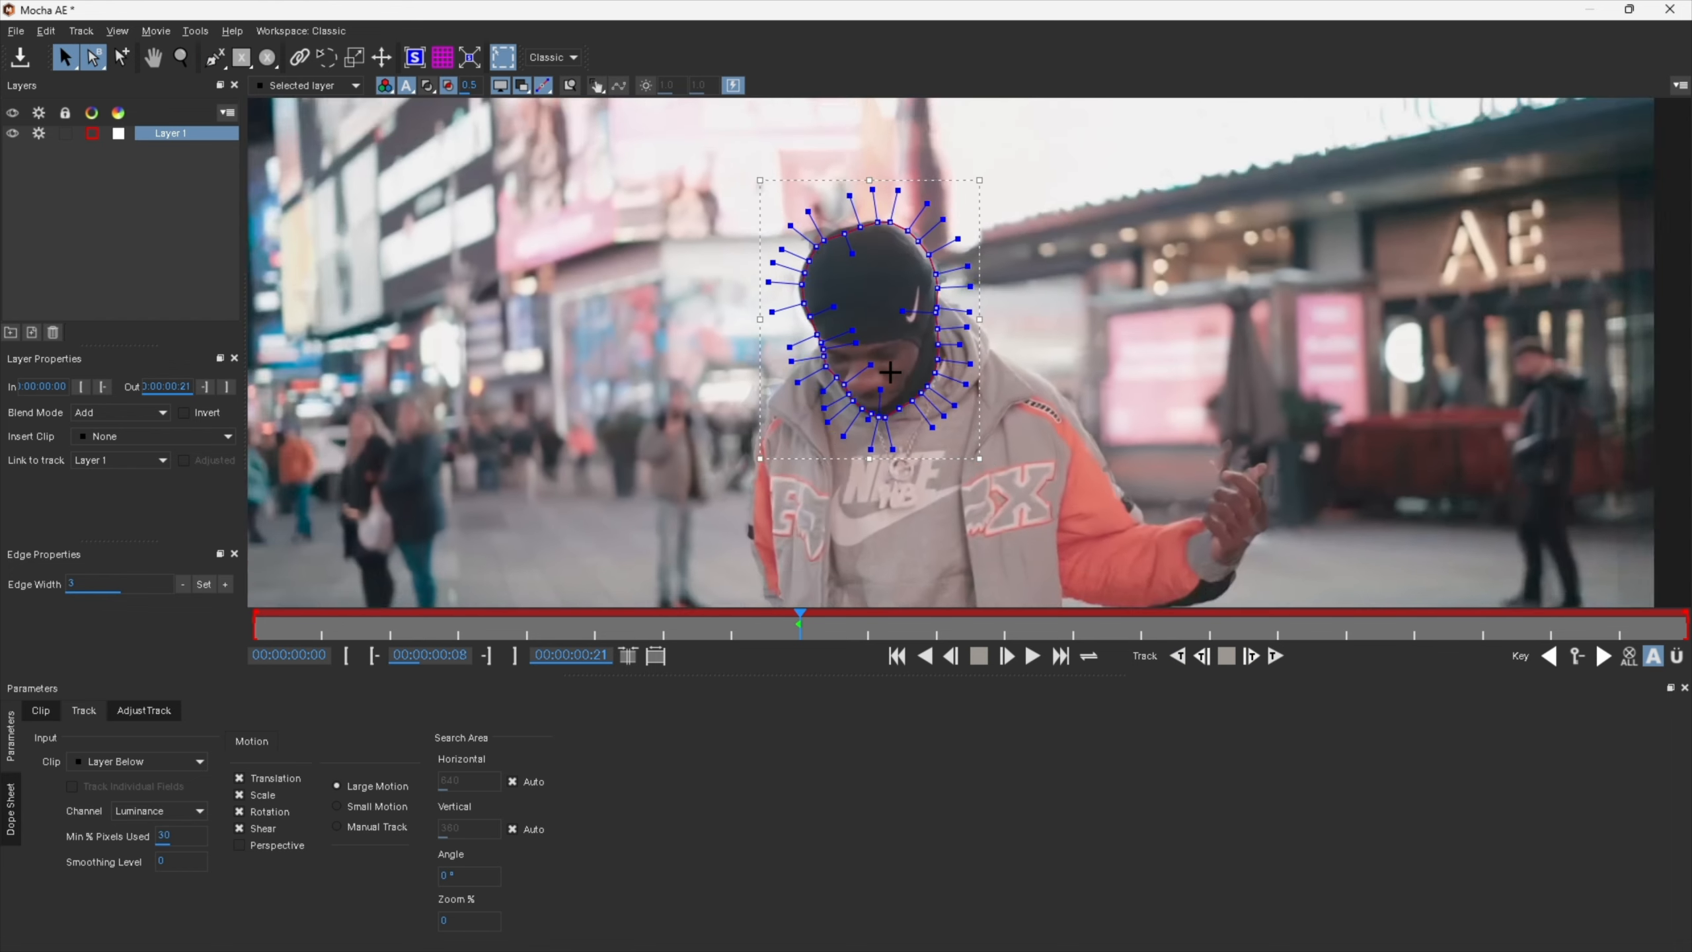
click(1272, 656)
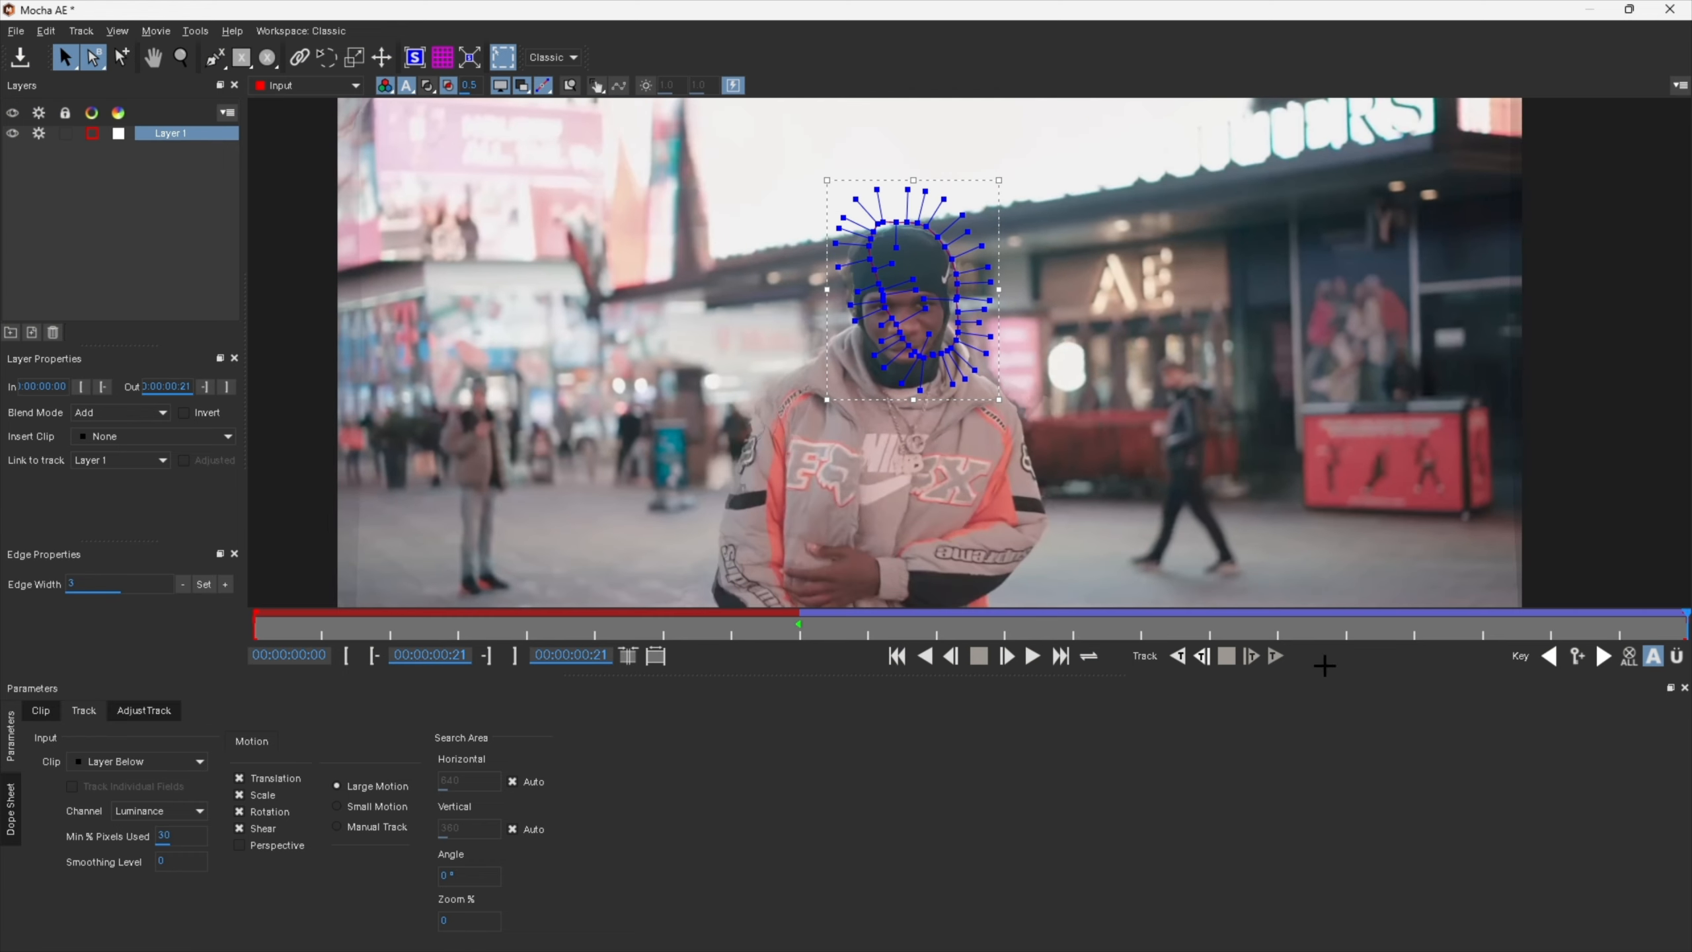
drag(1645, 636, 247, 657)
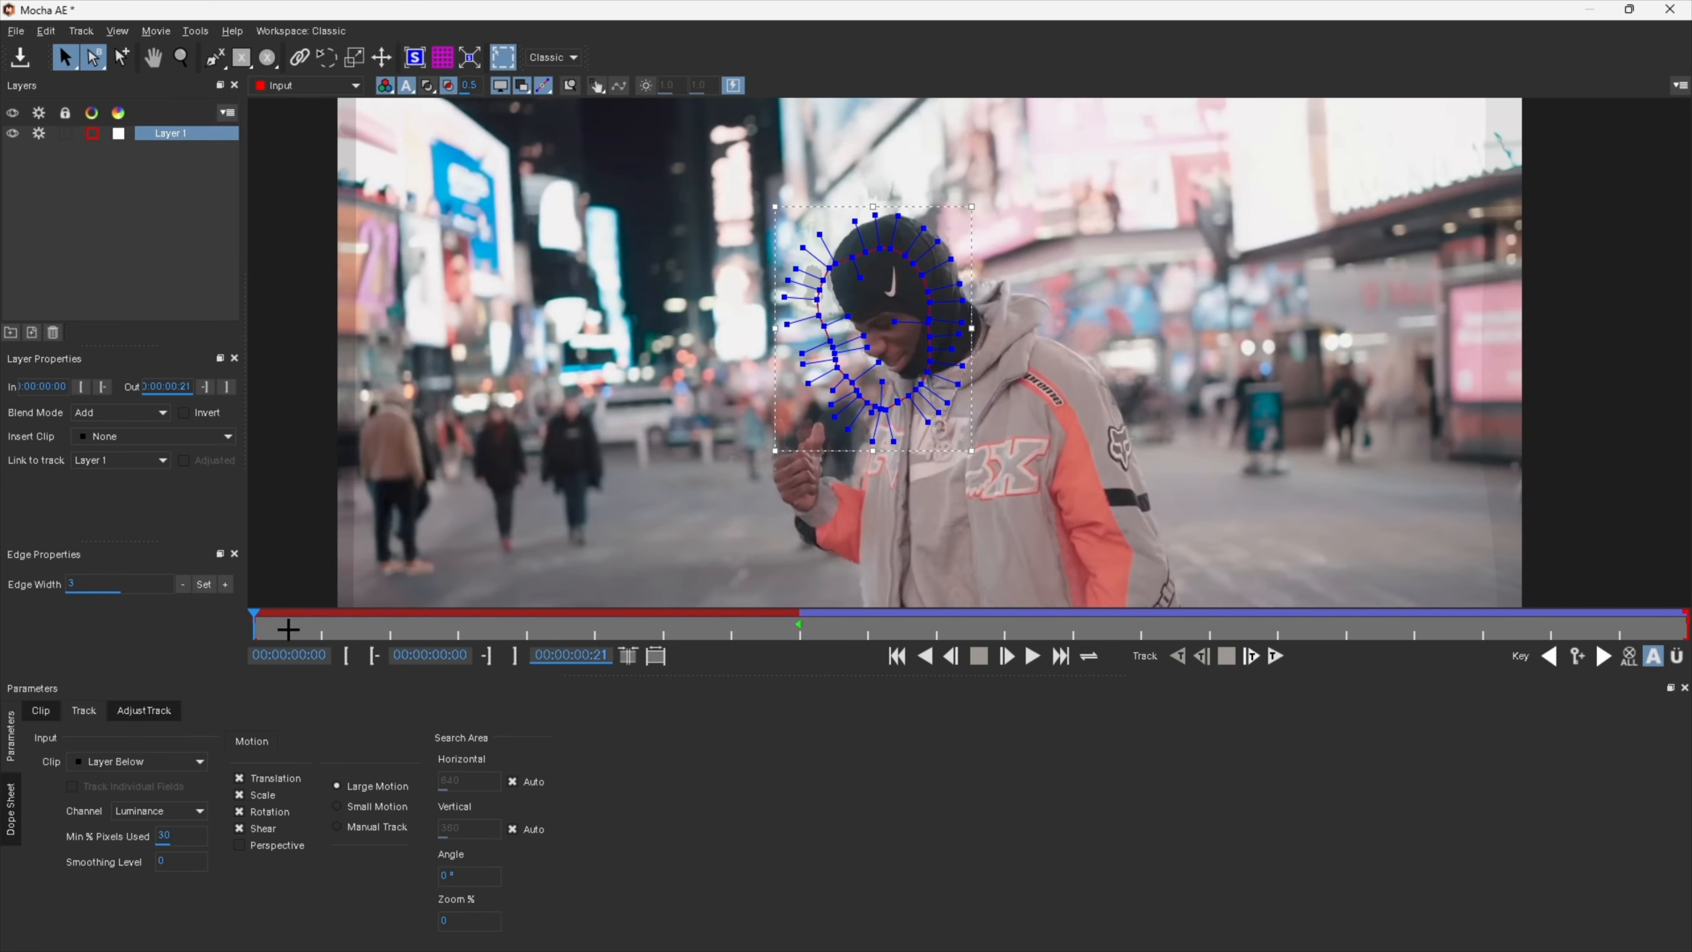
click(802, 629)
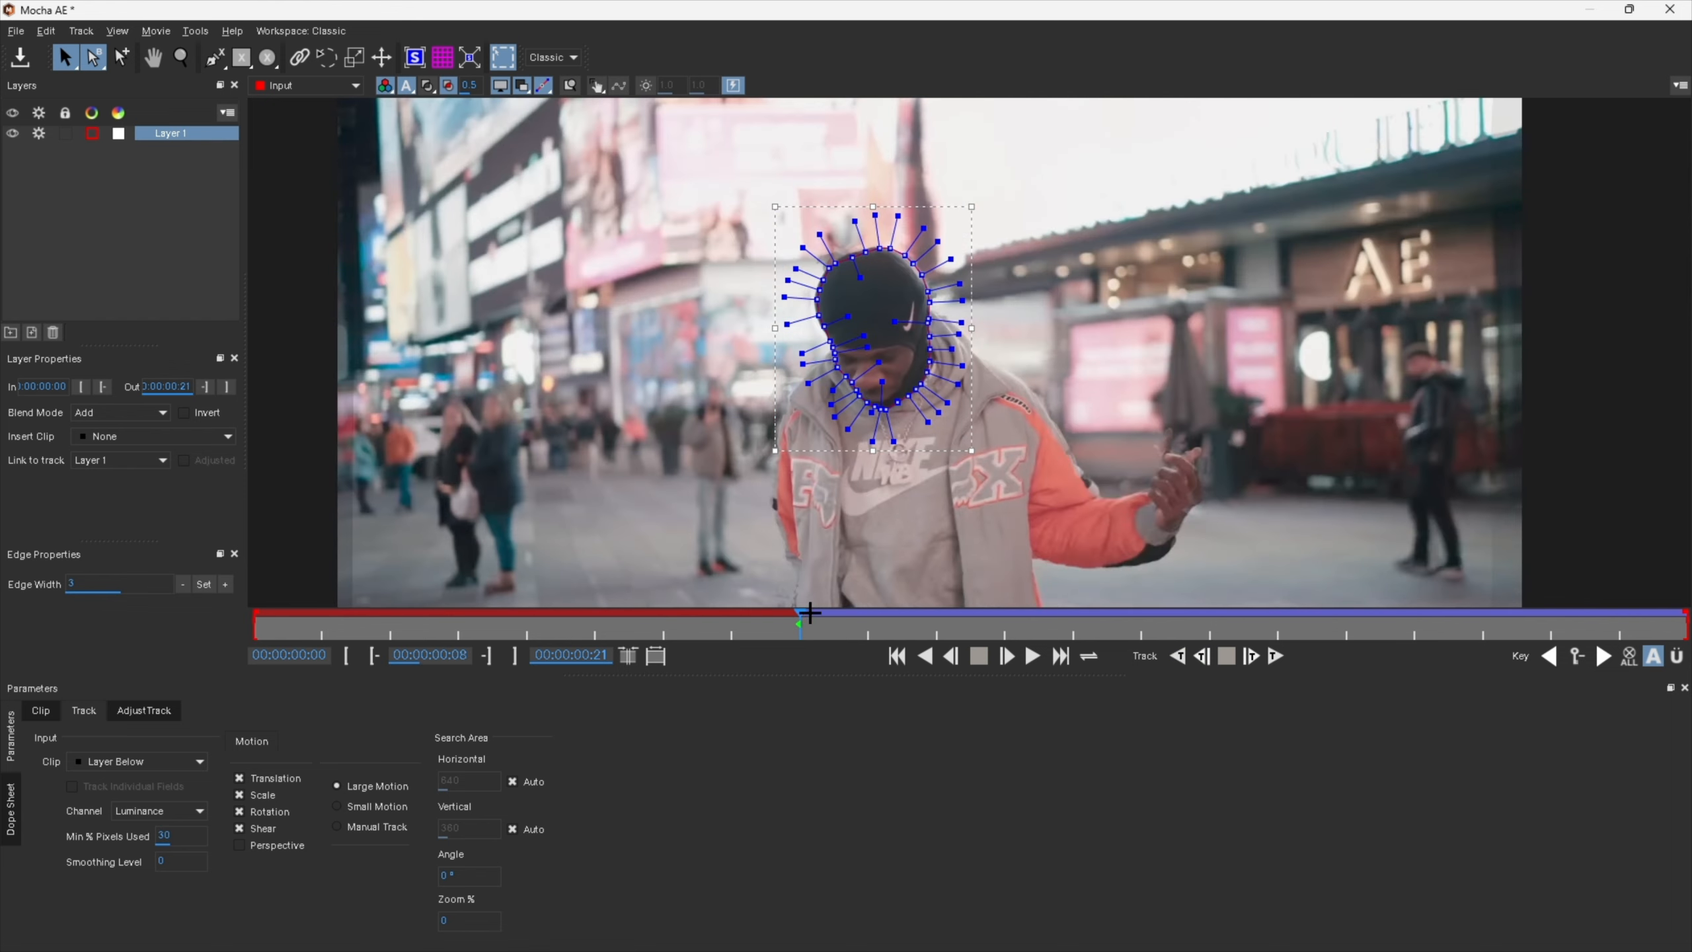
key(Right)
drag(861, 621, 1019, 619)
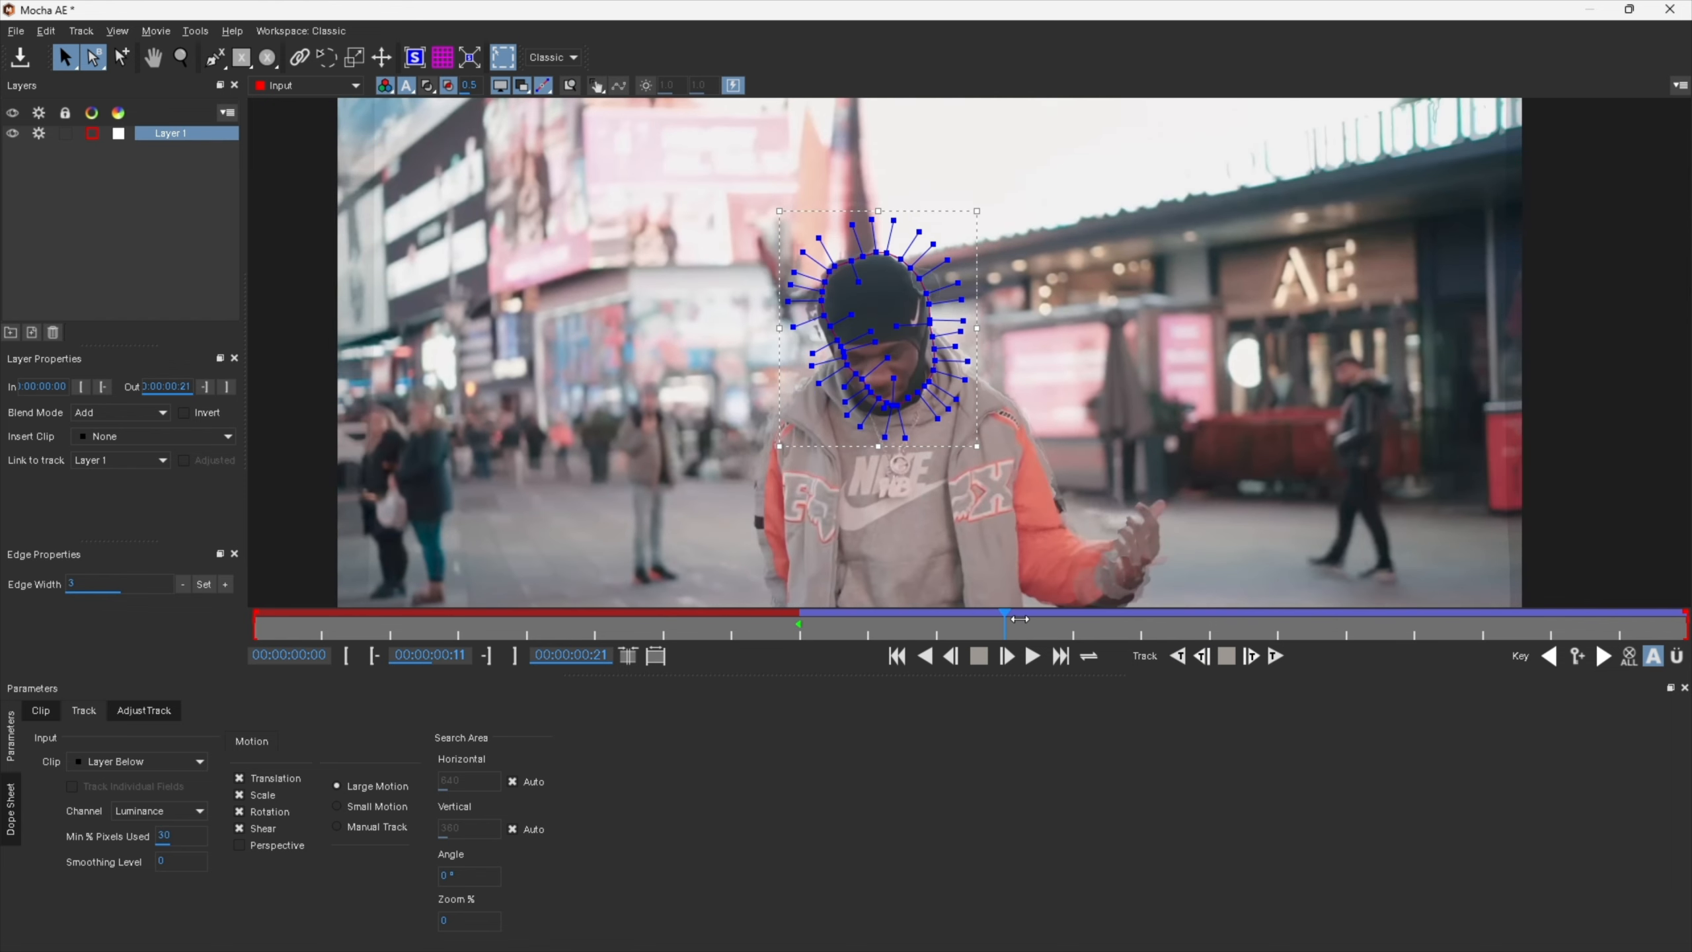
scroll(791, 504, up, 2)
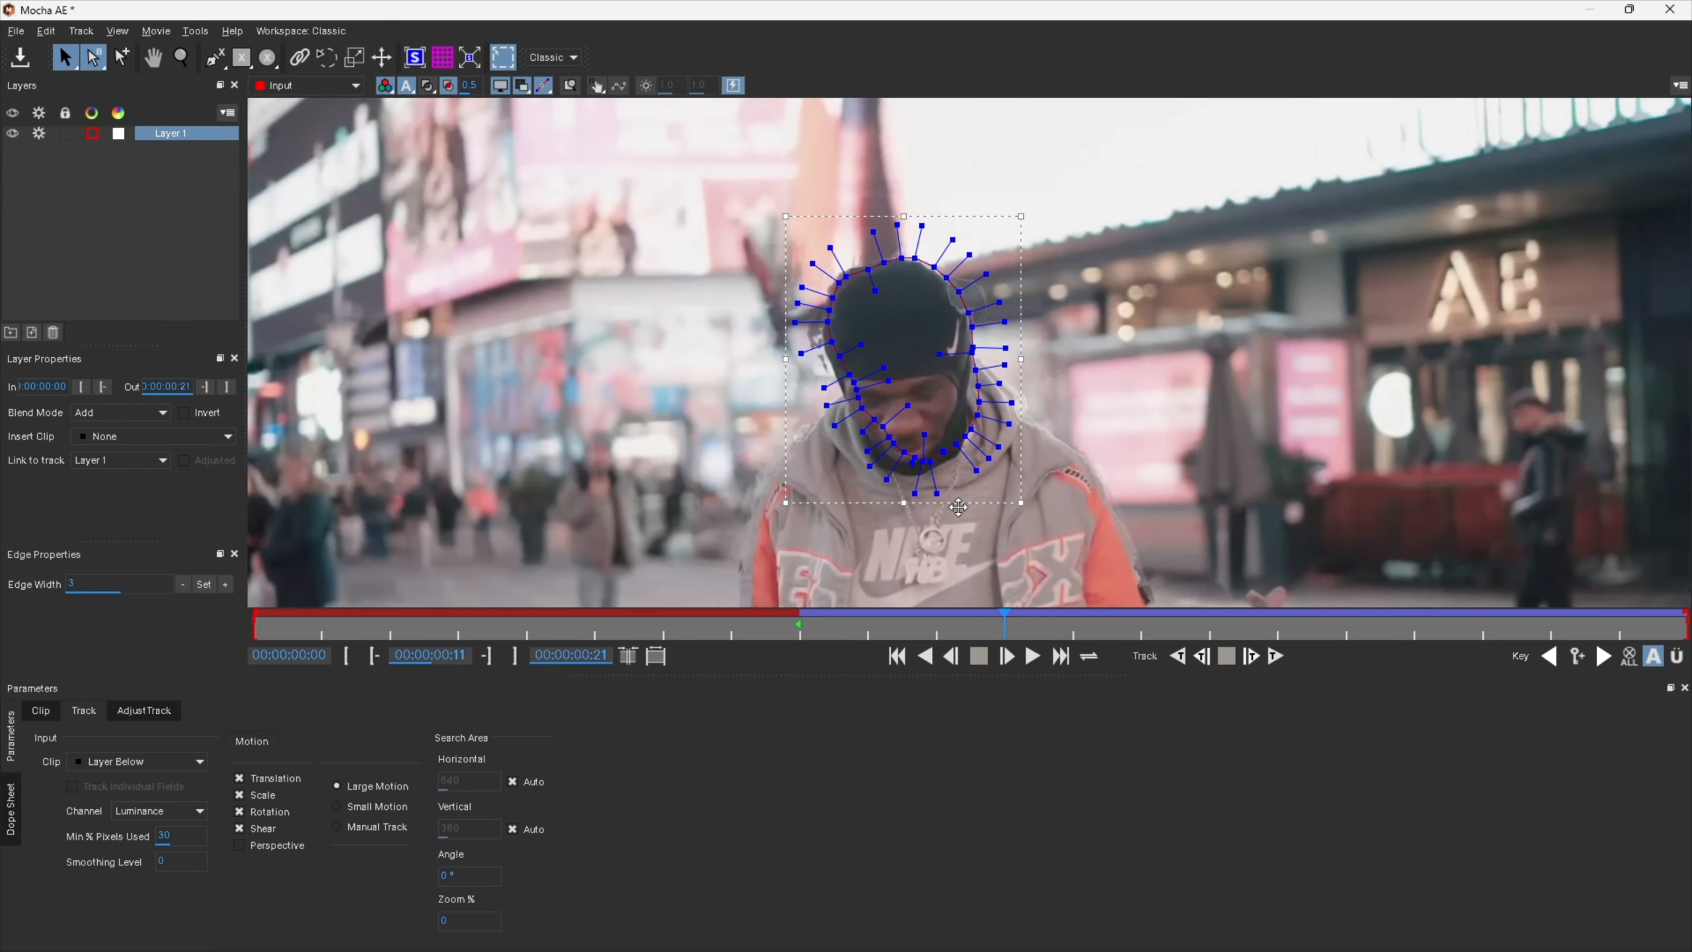
Refit the spline points to the balaclava's outline at frame 00:00:00:11, retrack forward to the clip's end and check the fit.
scroll(892, 441, up, 3)
mouse_move(895, 428)
mouse_down()
mouse_move(883, 459)
mouse_move(968, 452)
mouse_move(998, 243)
mouse_up()
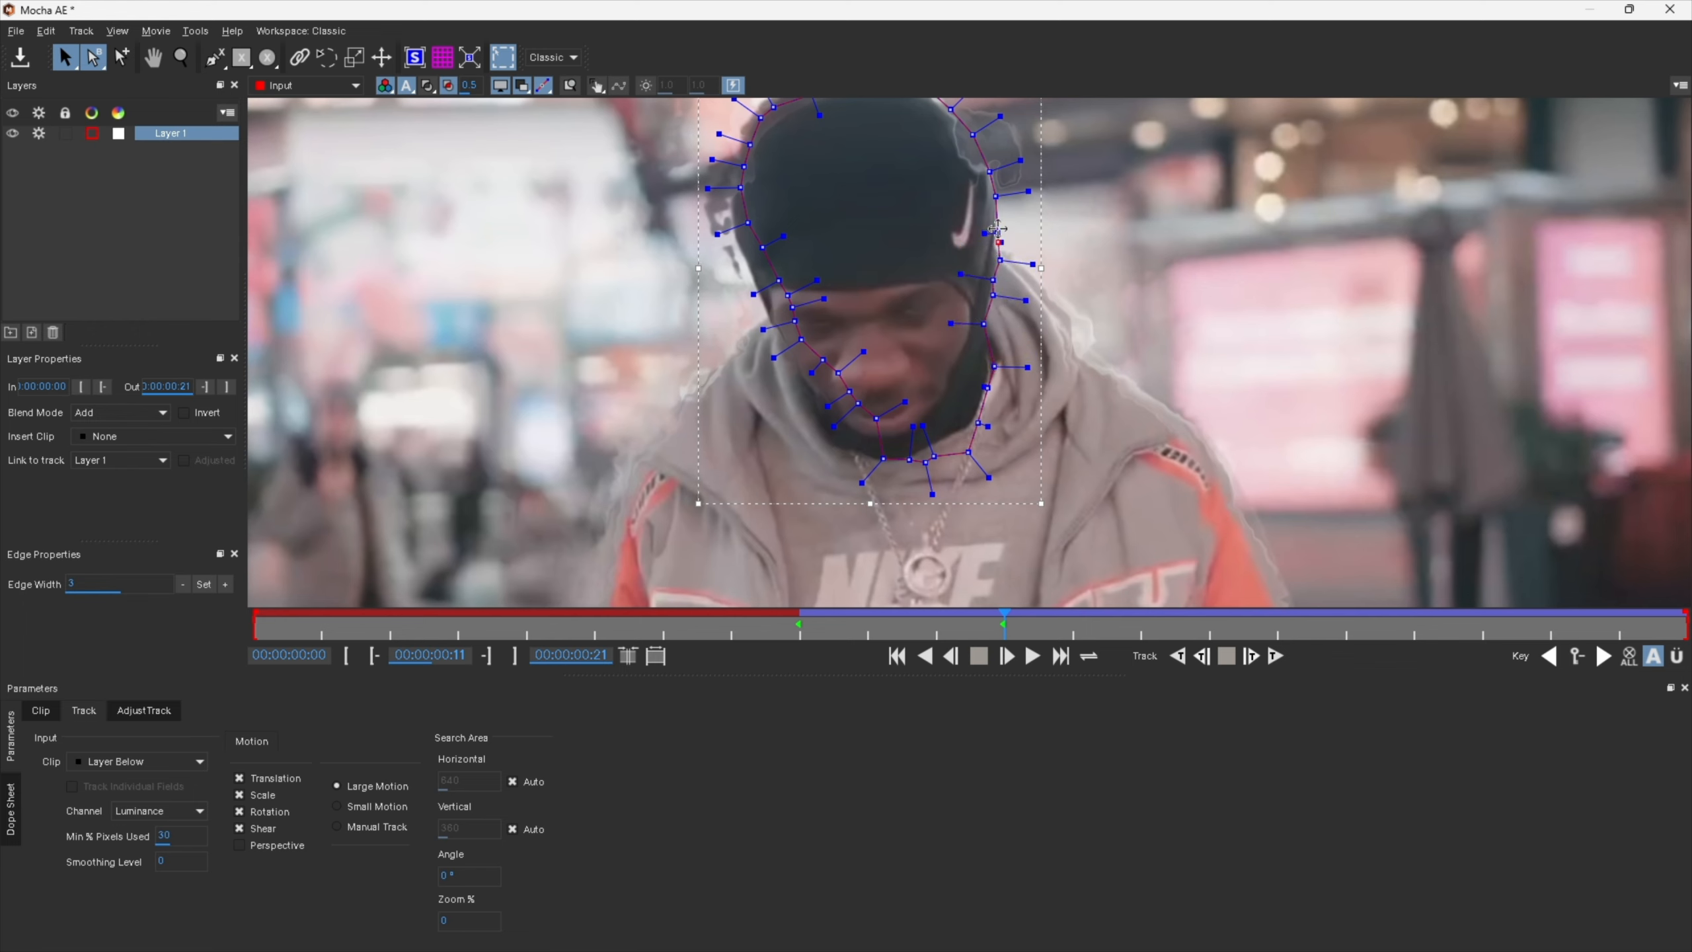
drag(748, 224, 875, 468)
drag(759, 302, 748, 263)
drag(771, 322, 768, 308)
drag(788, 373, 788, 364)
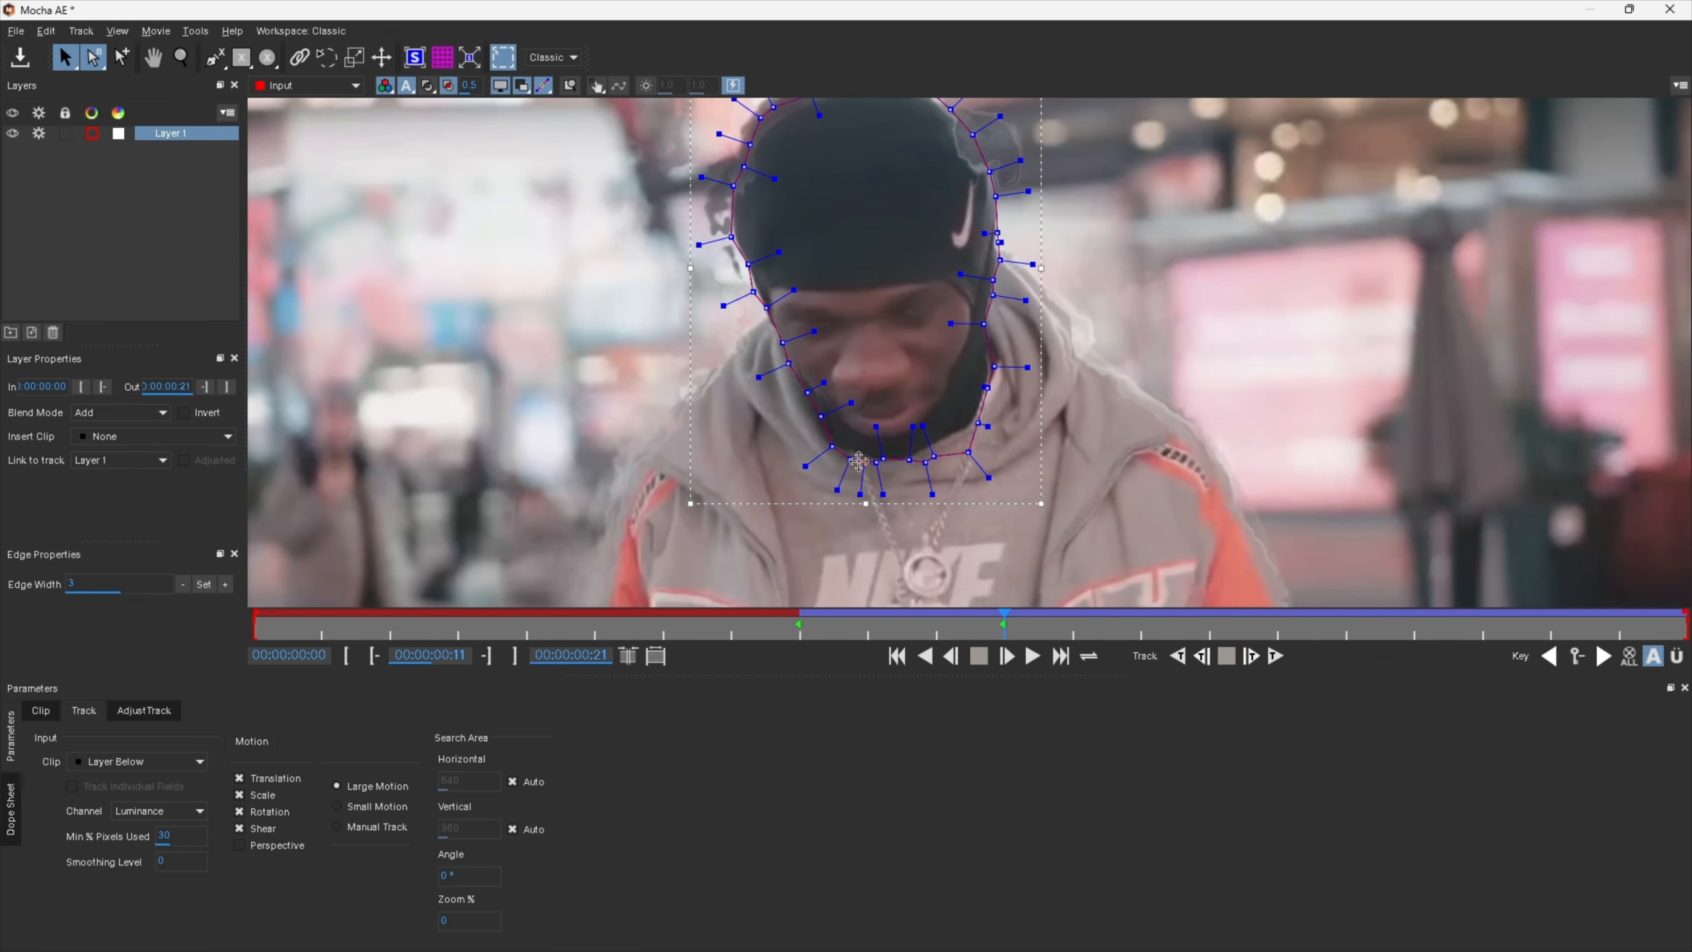
drag(934, 456, 966, 393)
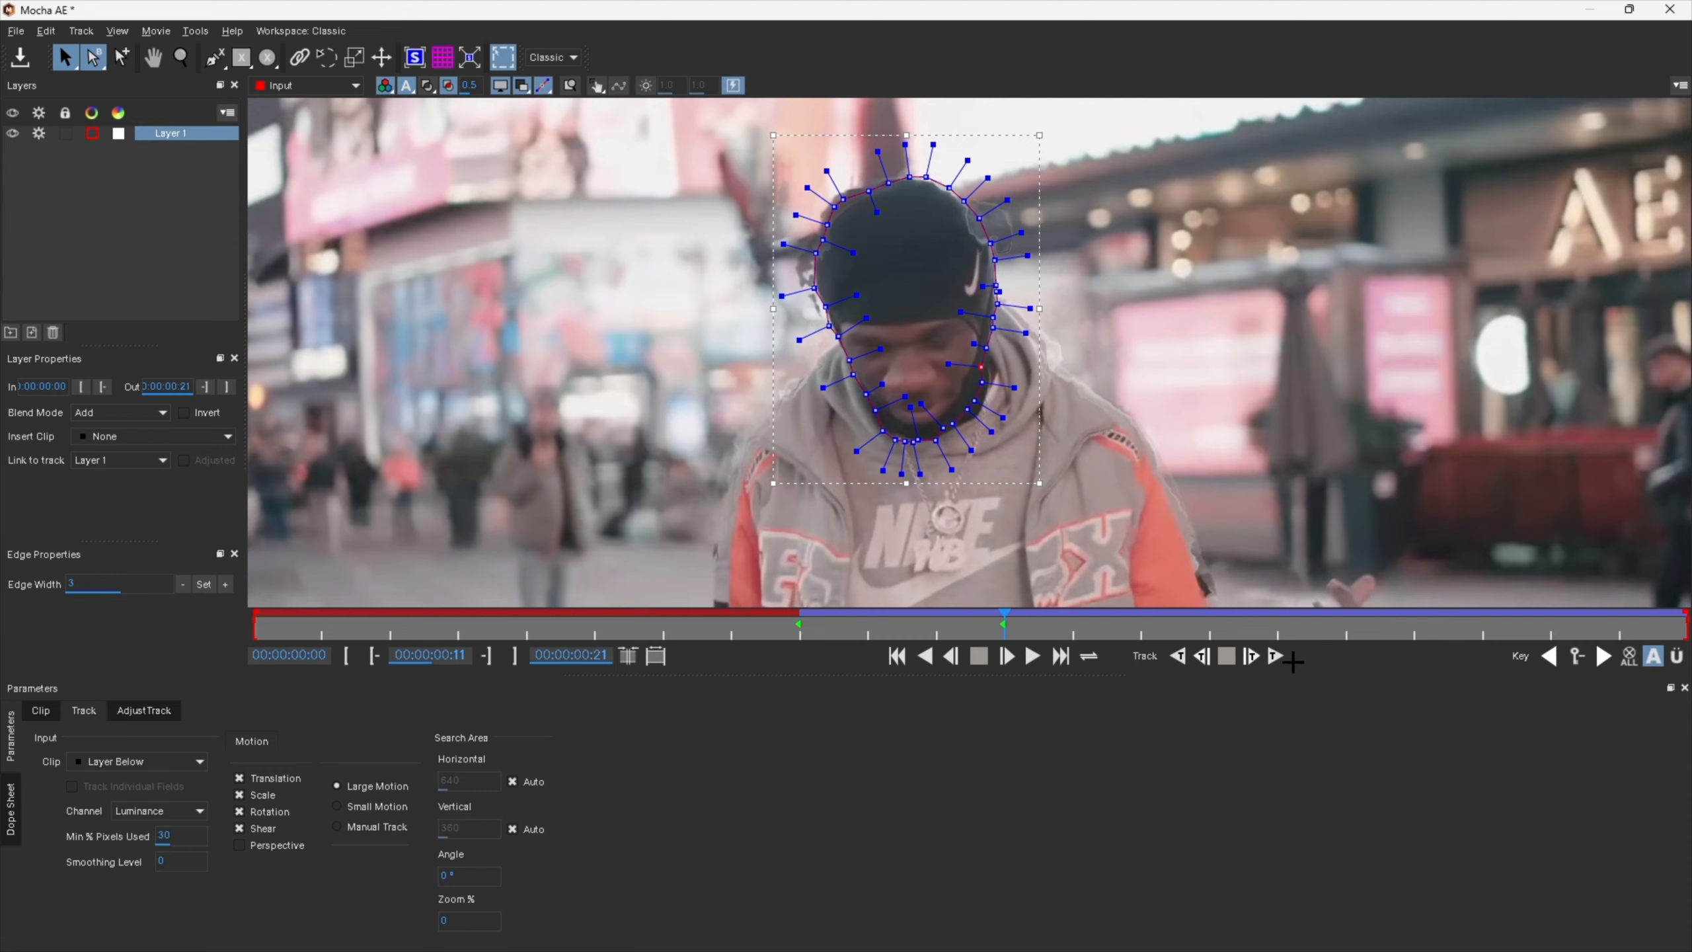
click(1274, 656)
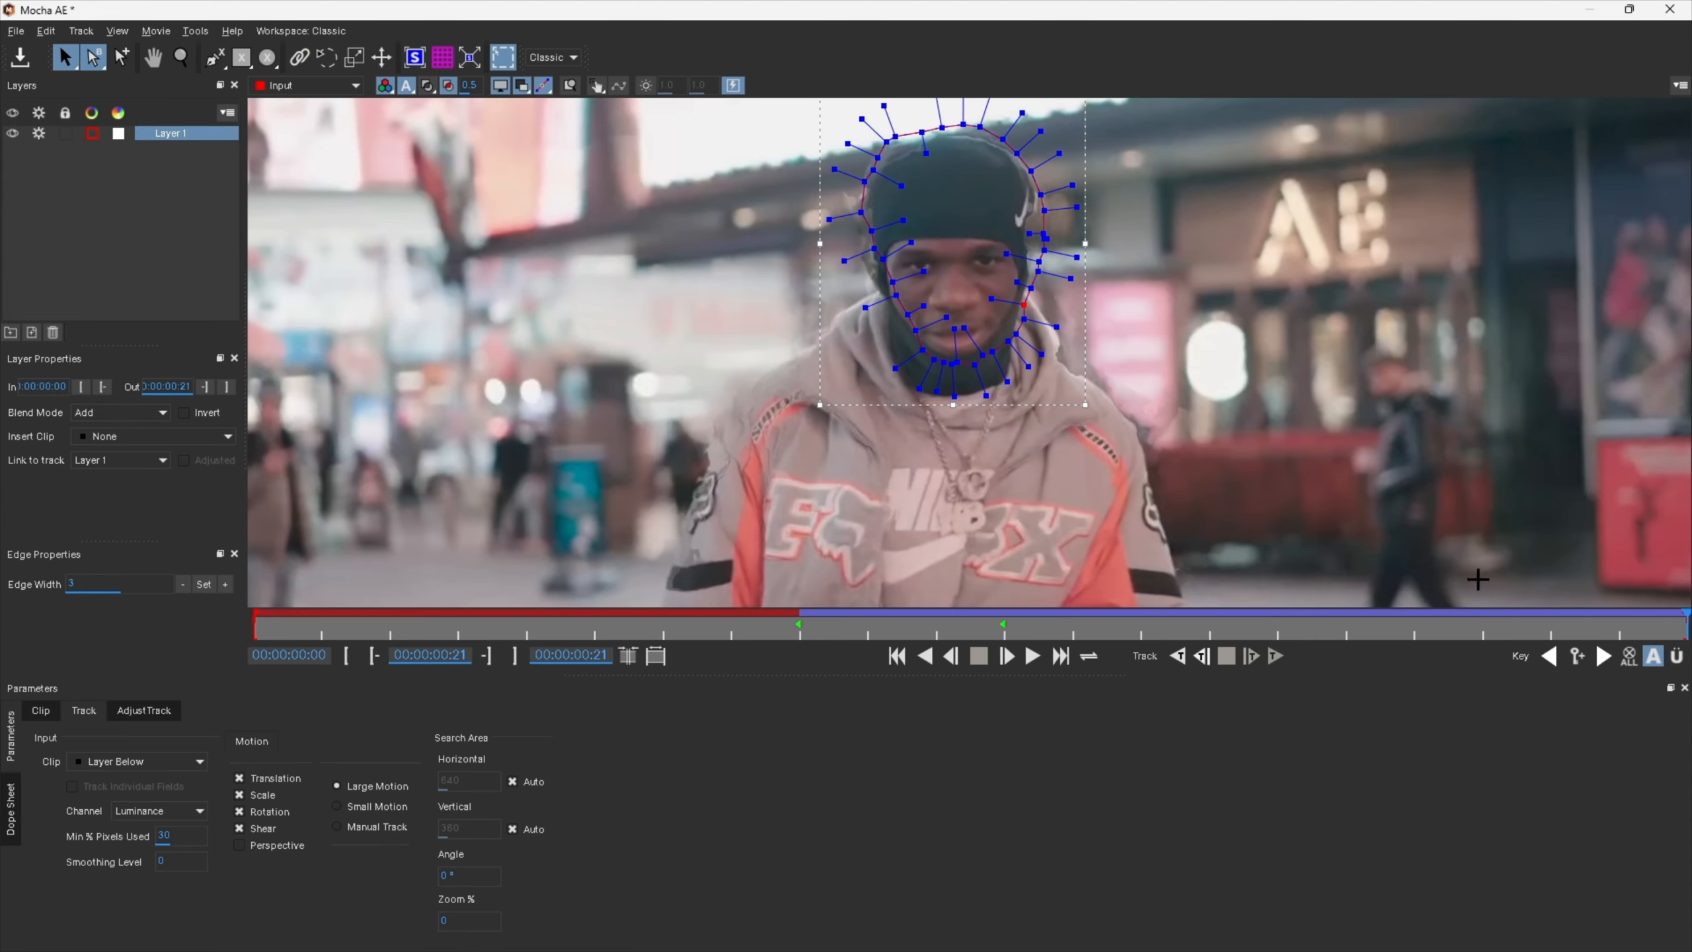
drag(1471, 633, 803, 629)
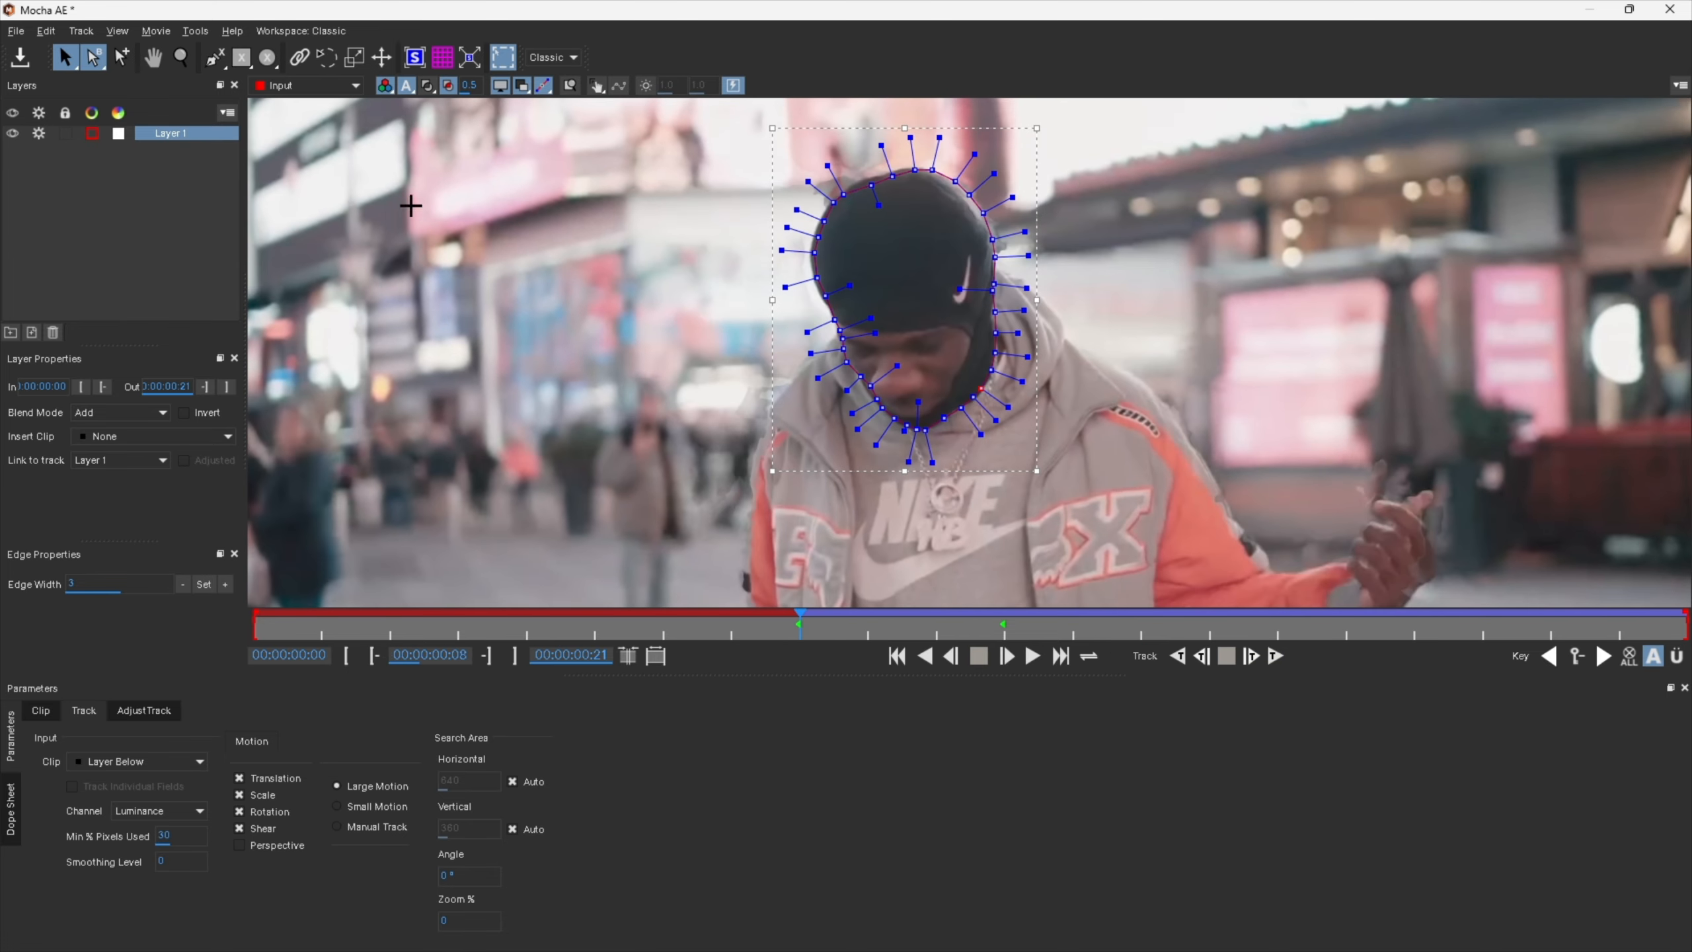
Close Mocha AE and create the effect's track data from Layer 1.
click(1670, 9)
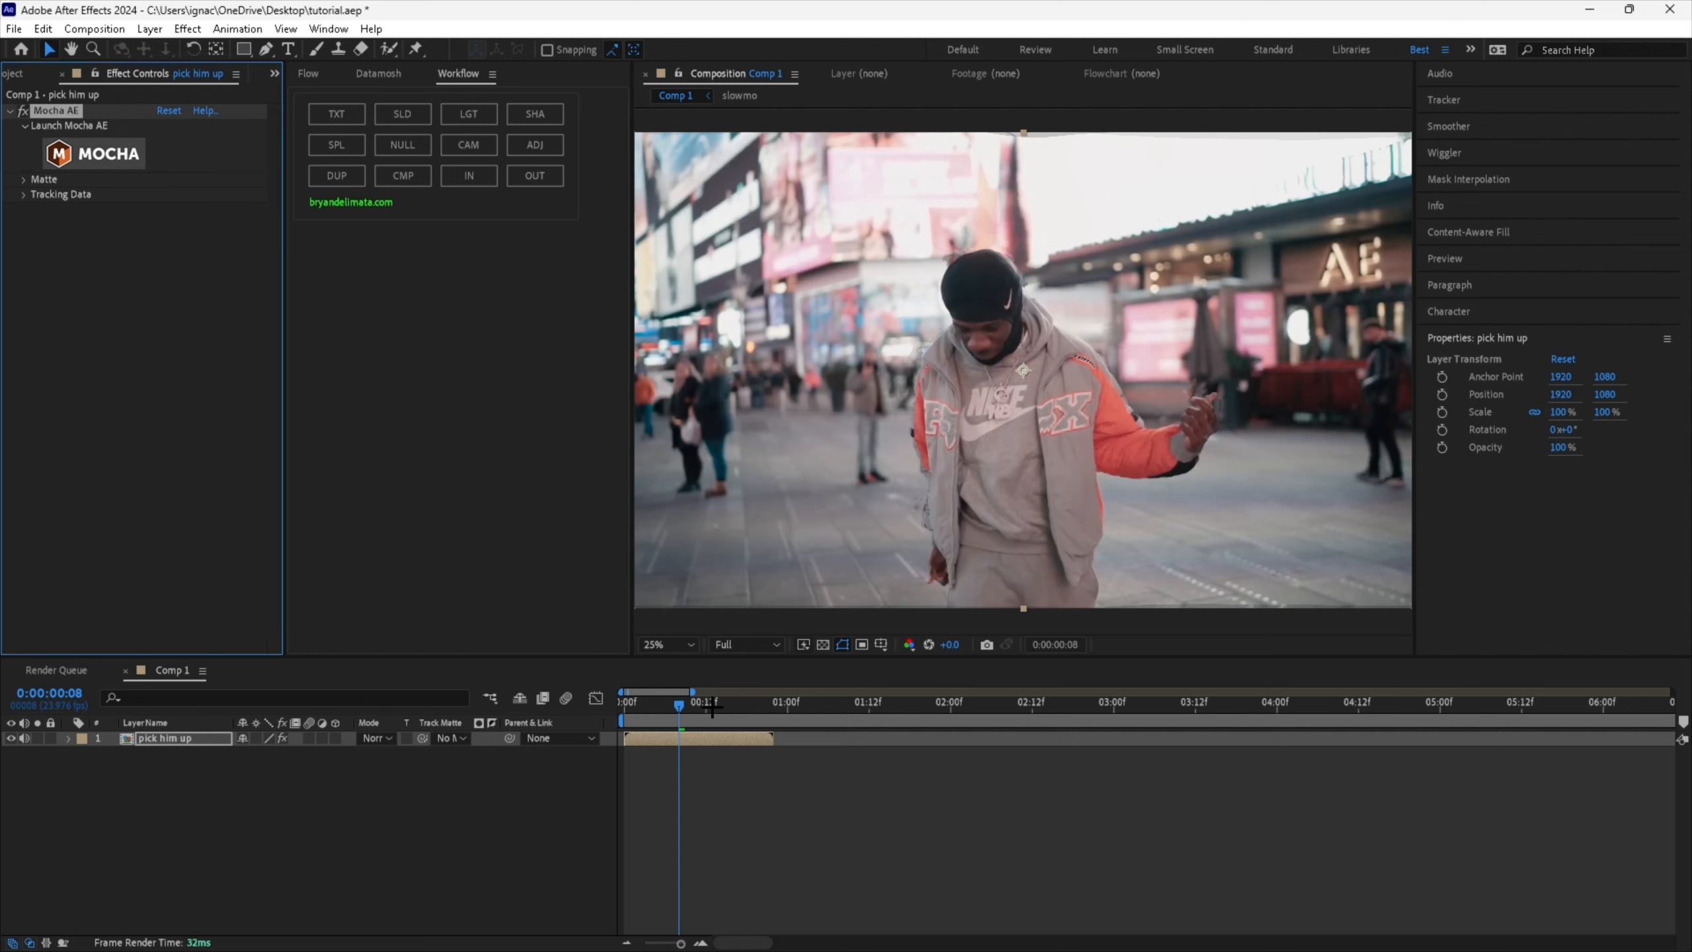
click(25, 194)
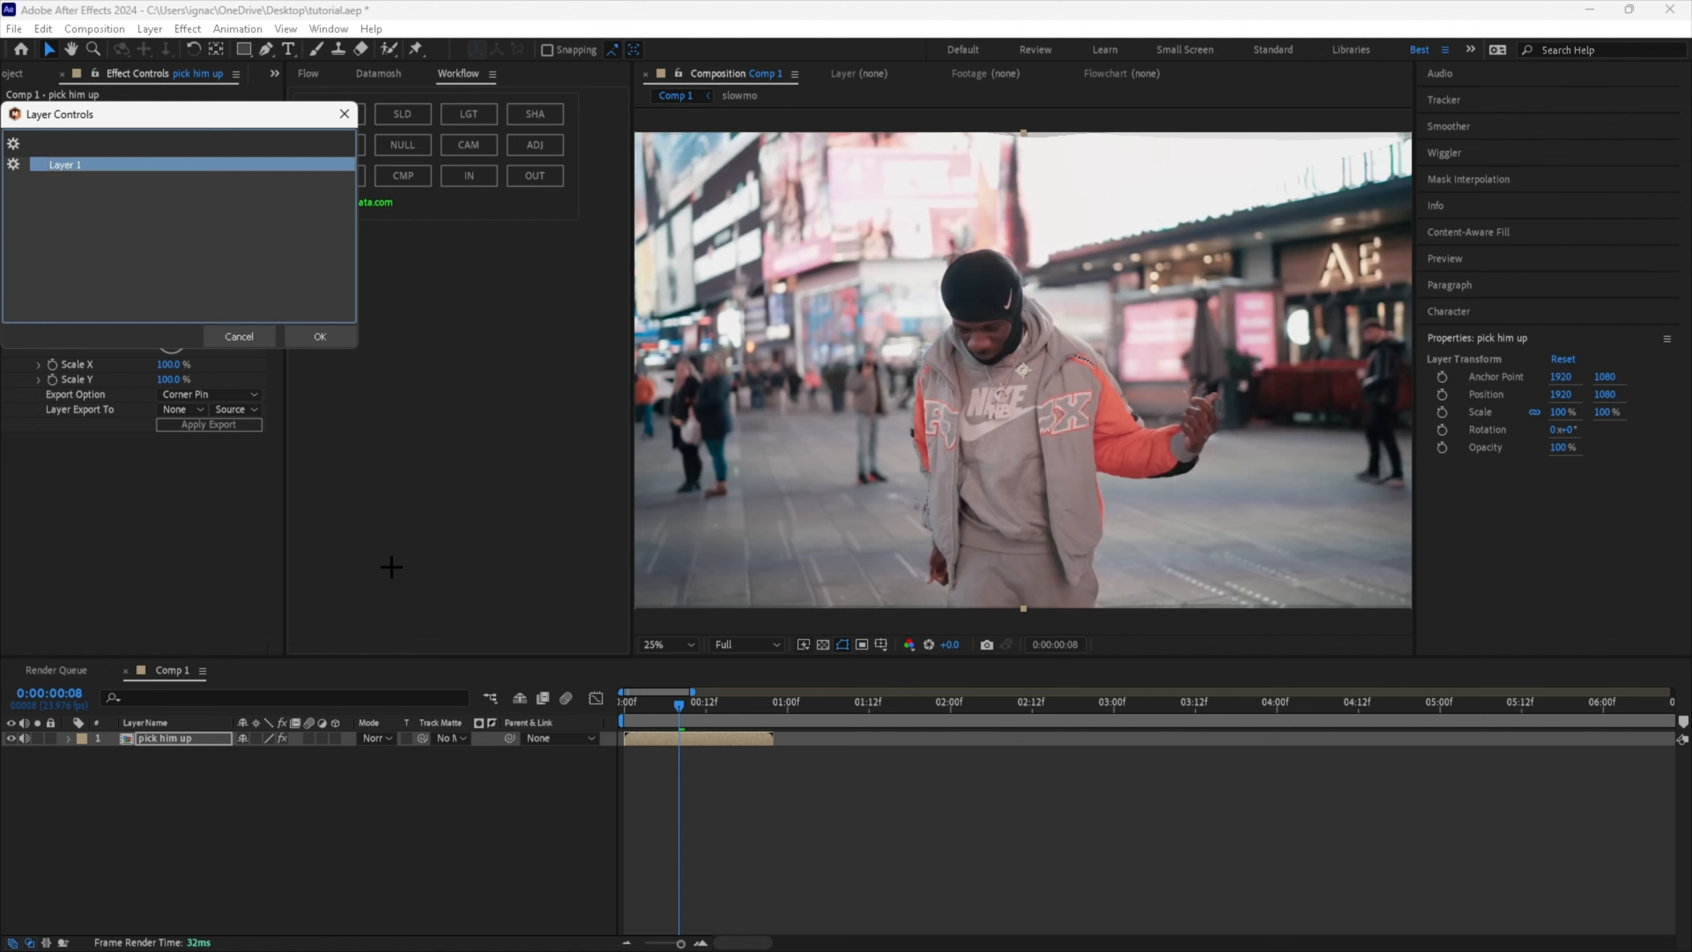
click(319, 336)
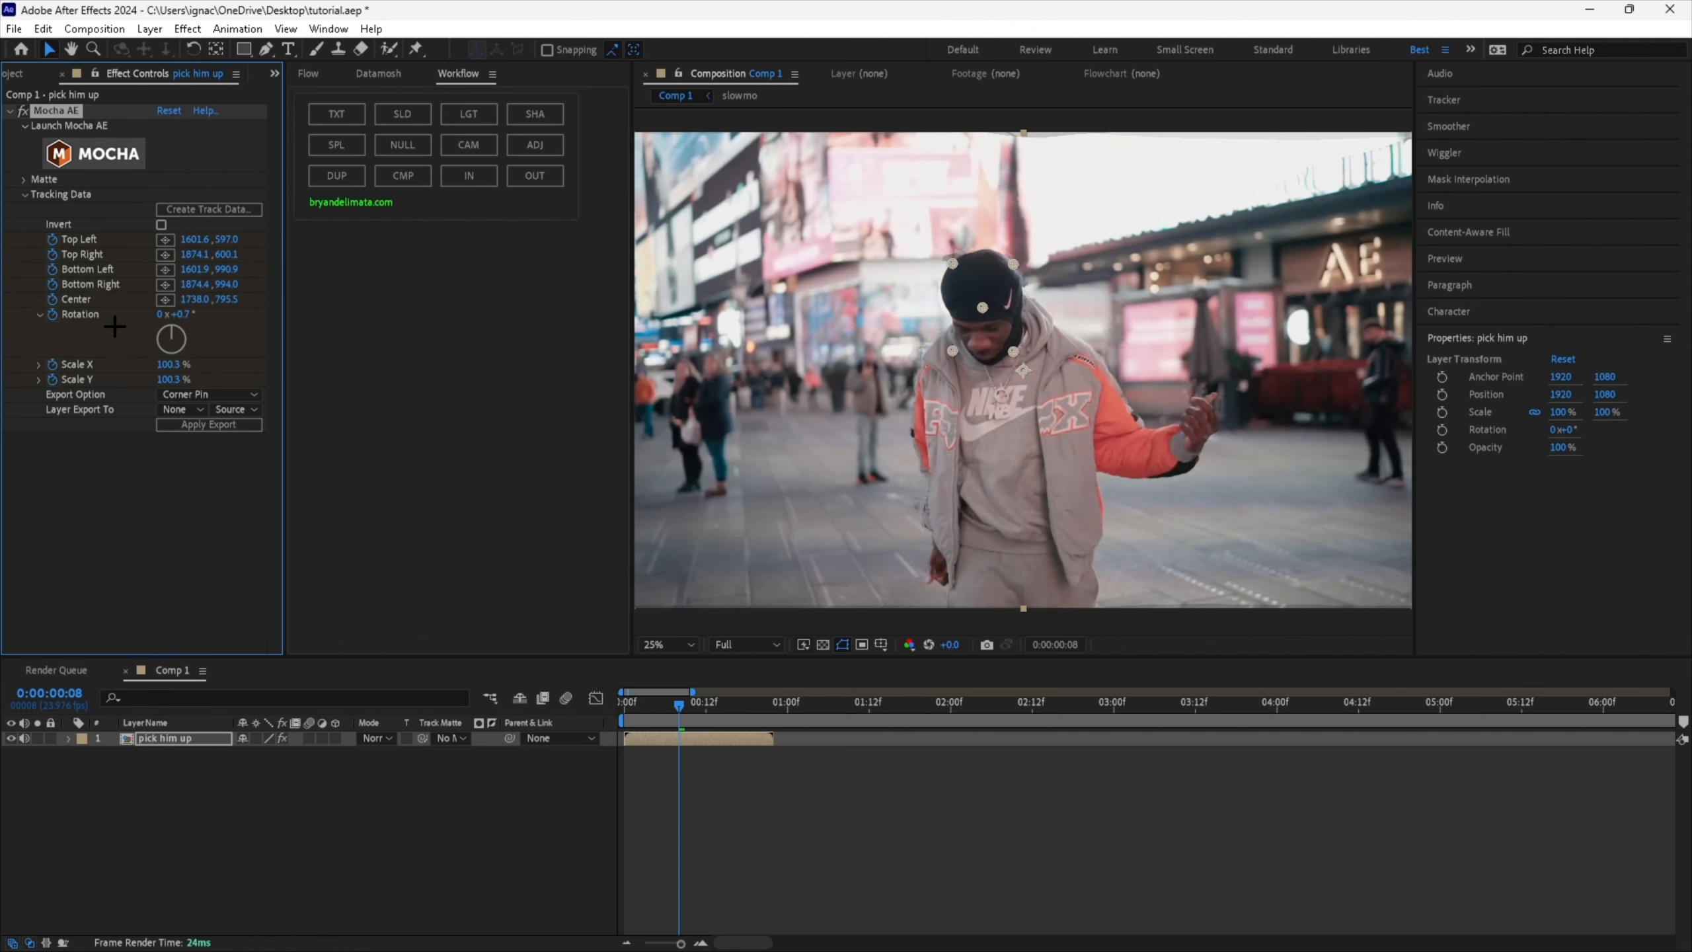
Add a null object to Comp 1.
right_click(618, 749)
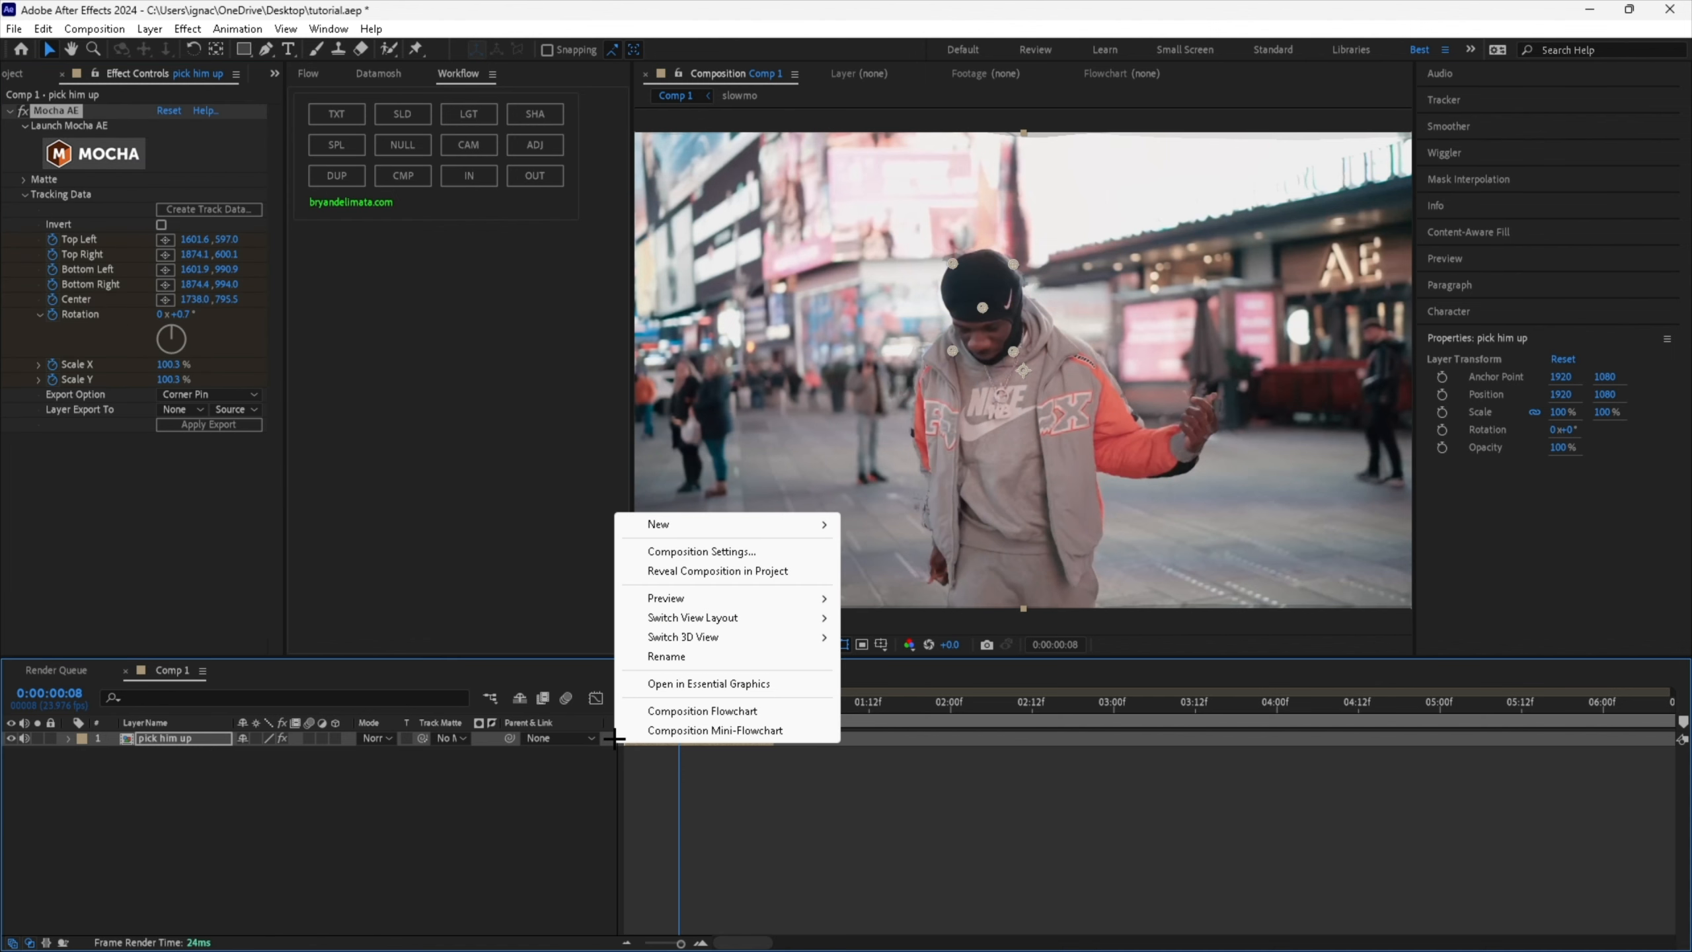
mouse_move(742, 523)
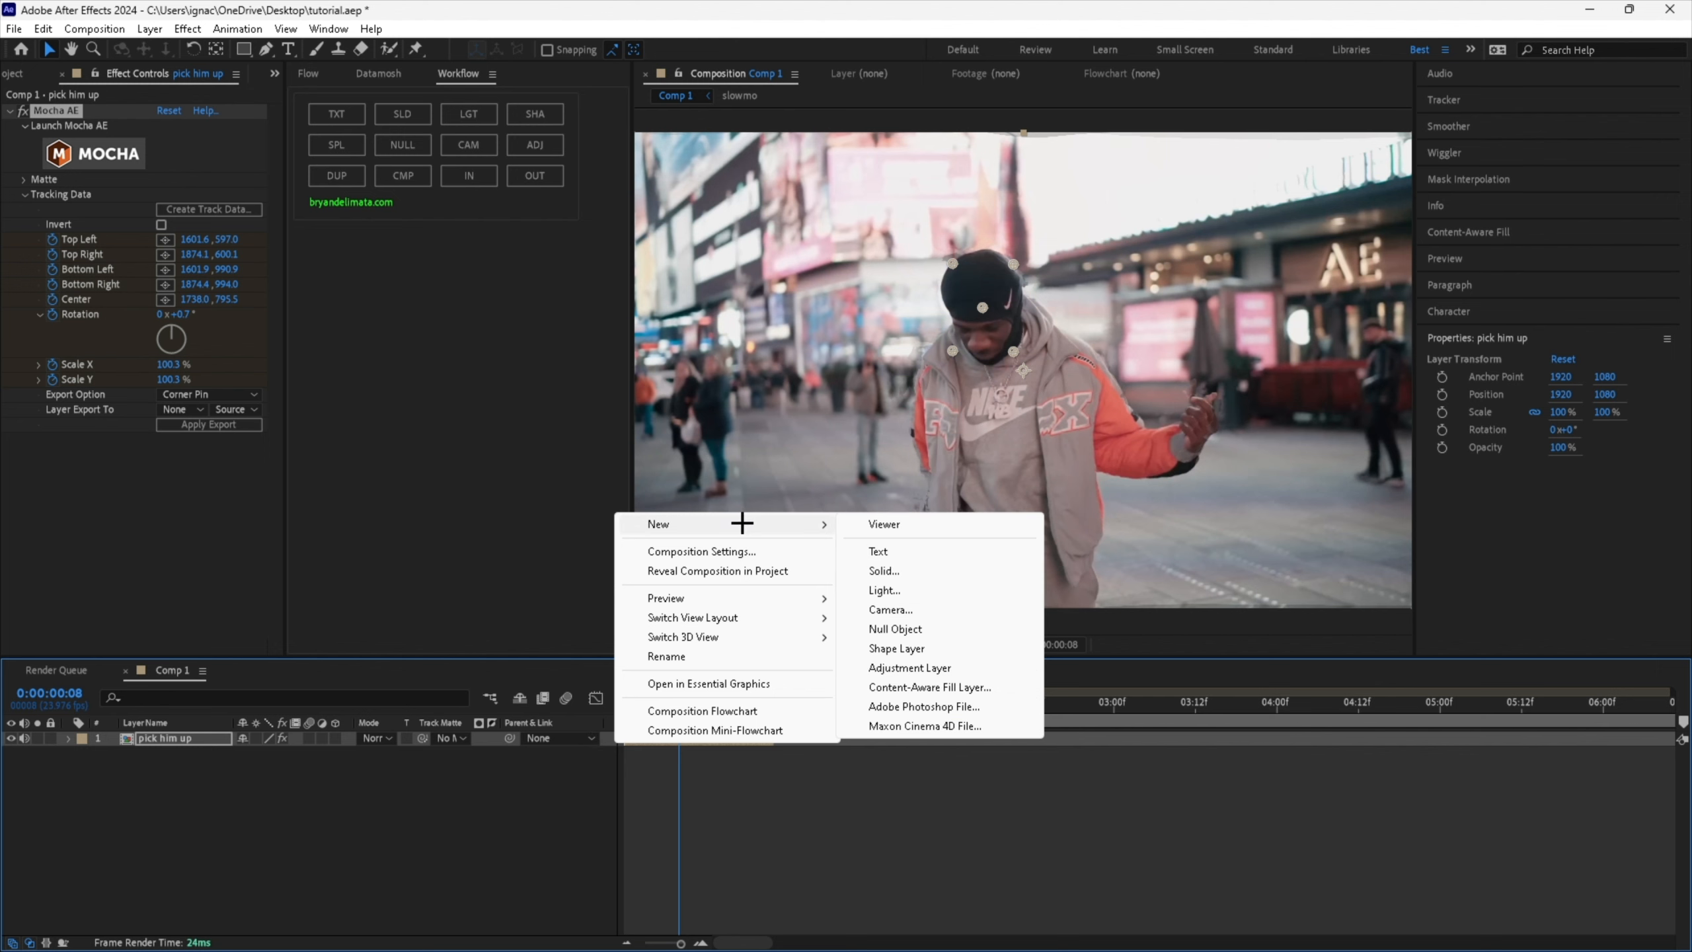
click(896, 628)
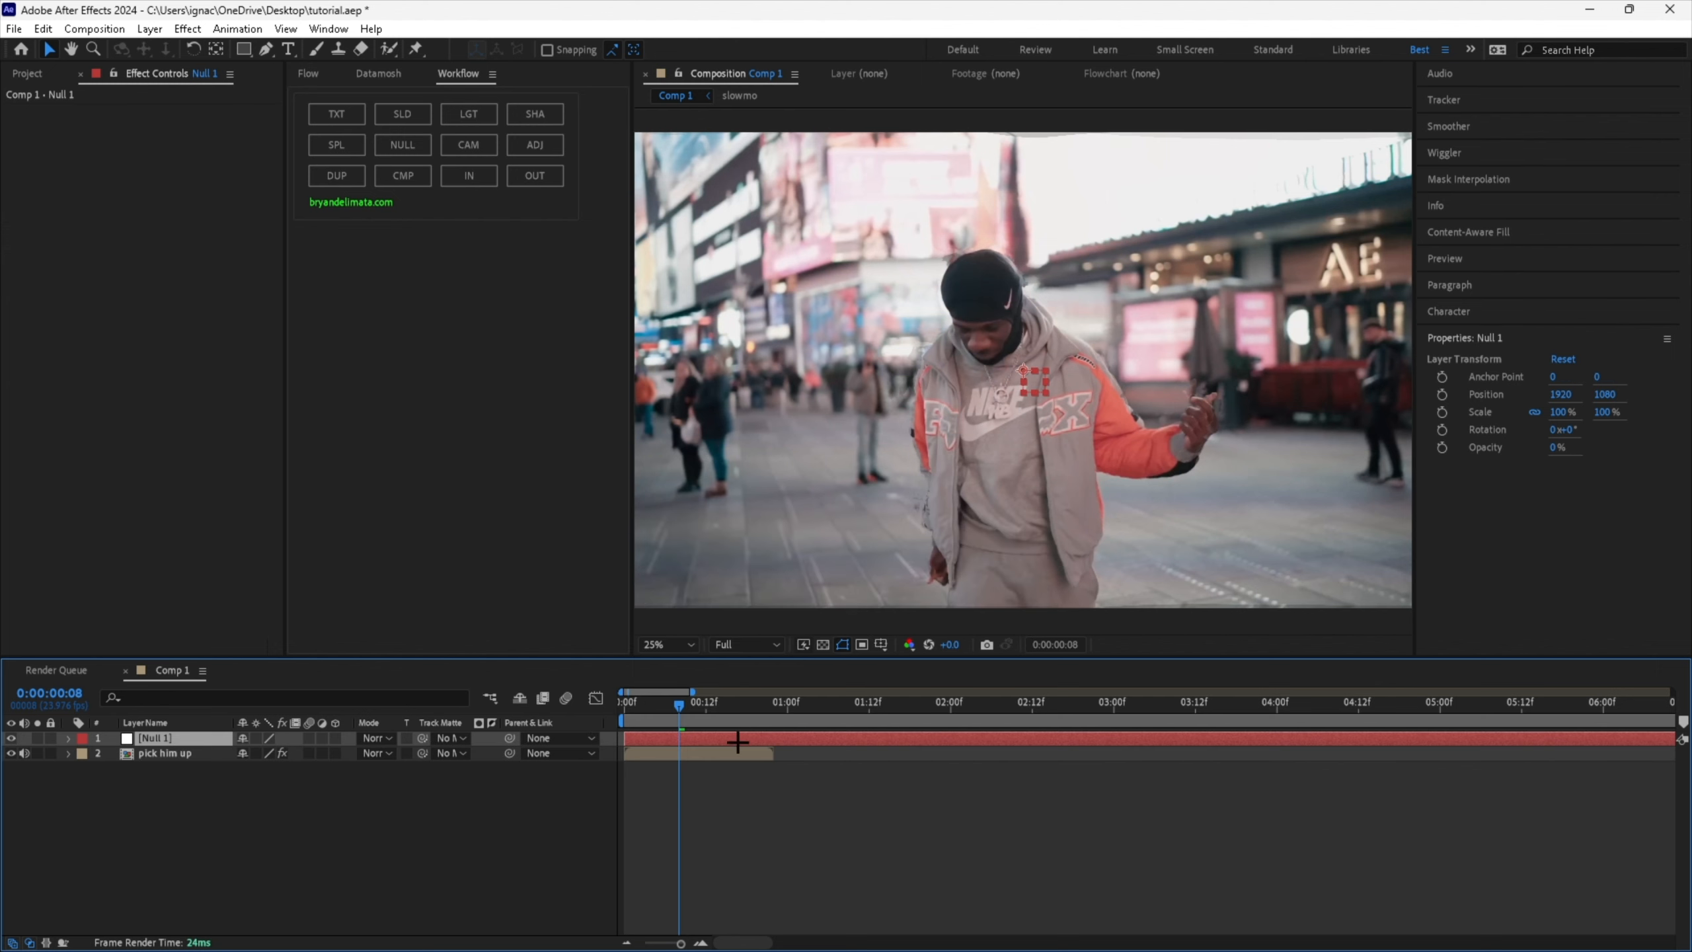
Reveal the "pick him up" layer's tracking keyframes and trim the null's end to the end of that clip.
click(704, 755)
key(u)
key(space)
click(801, 744)
key(ctrl+shift+d)
key(Delete)
drag(776, 718, 596, 732)
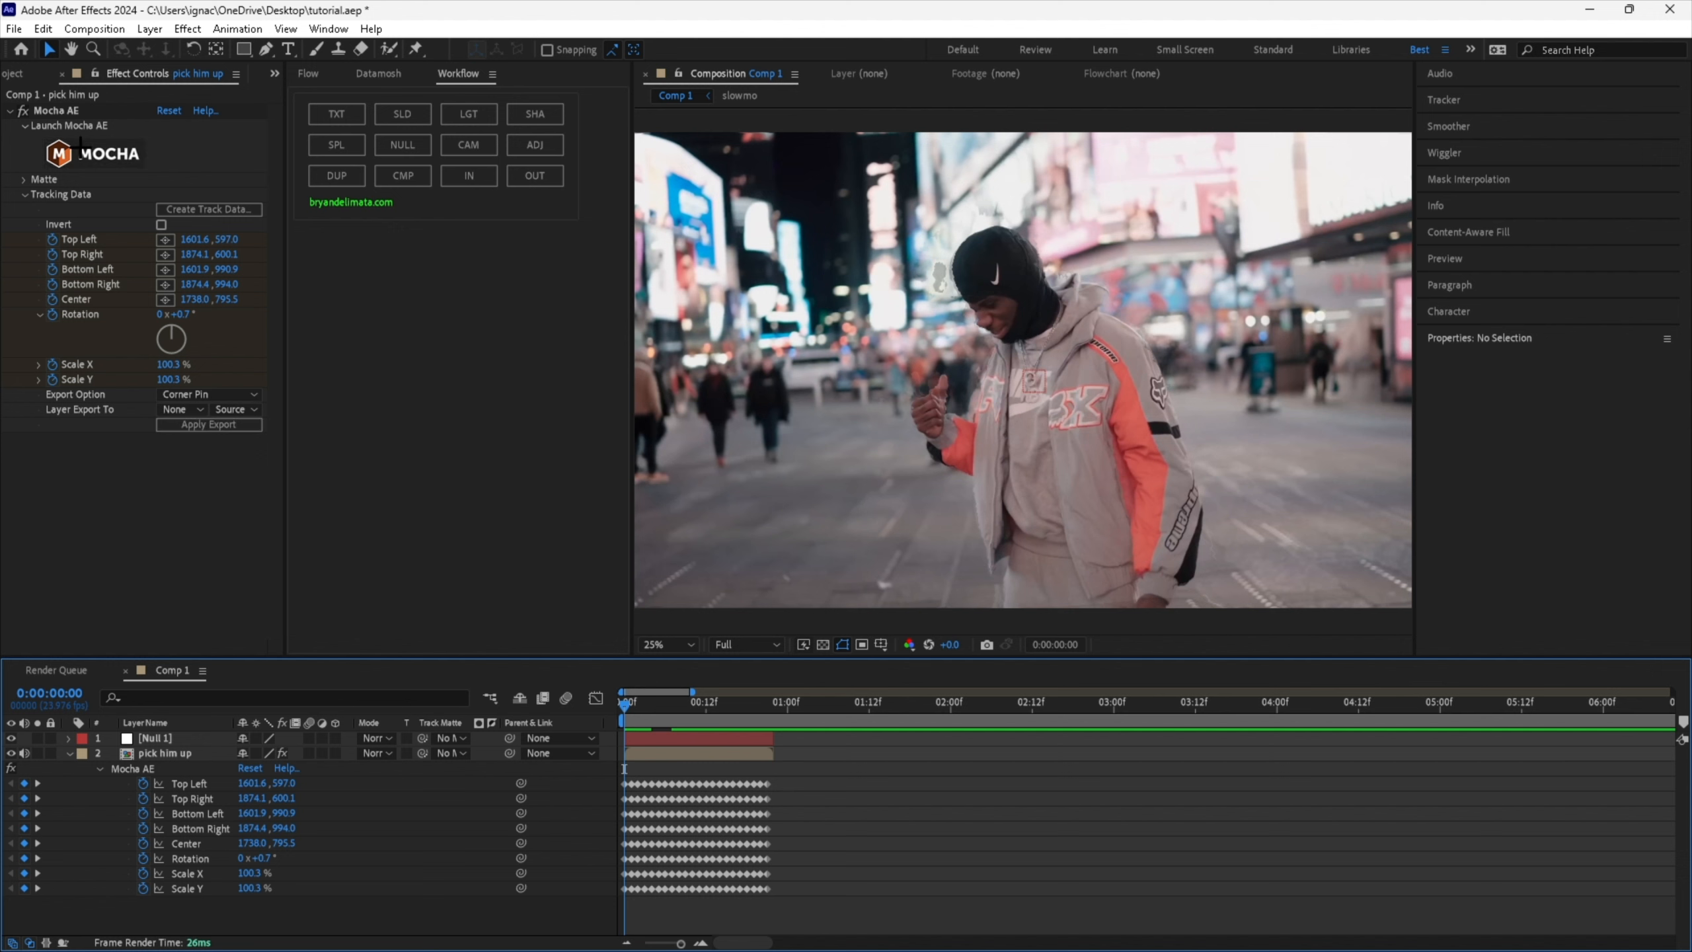
Apply the Mocha AE tracking data to the null layer with the Transform export option.
click(665, 754)
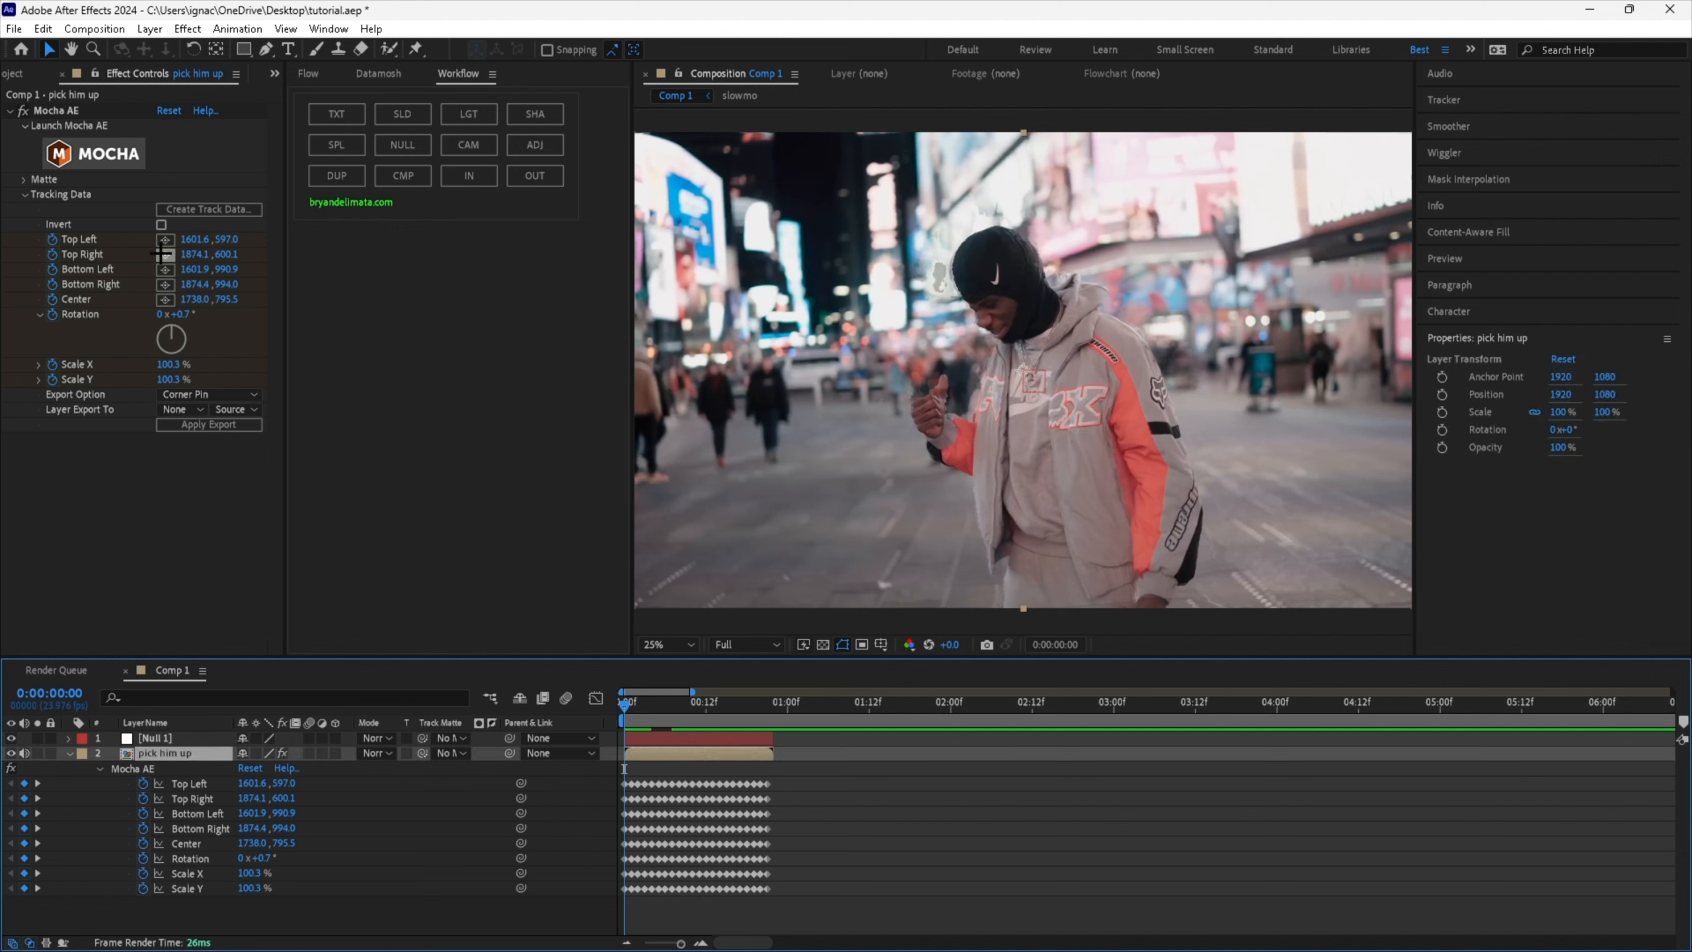
click(208, 393)
click(183, 455)
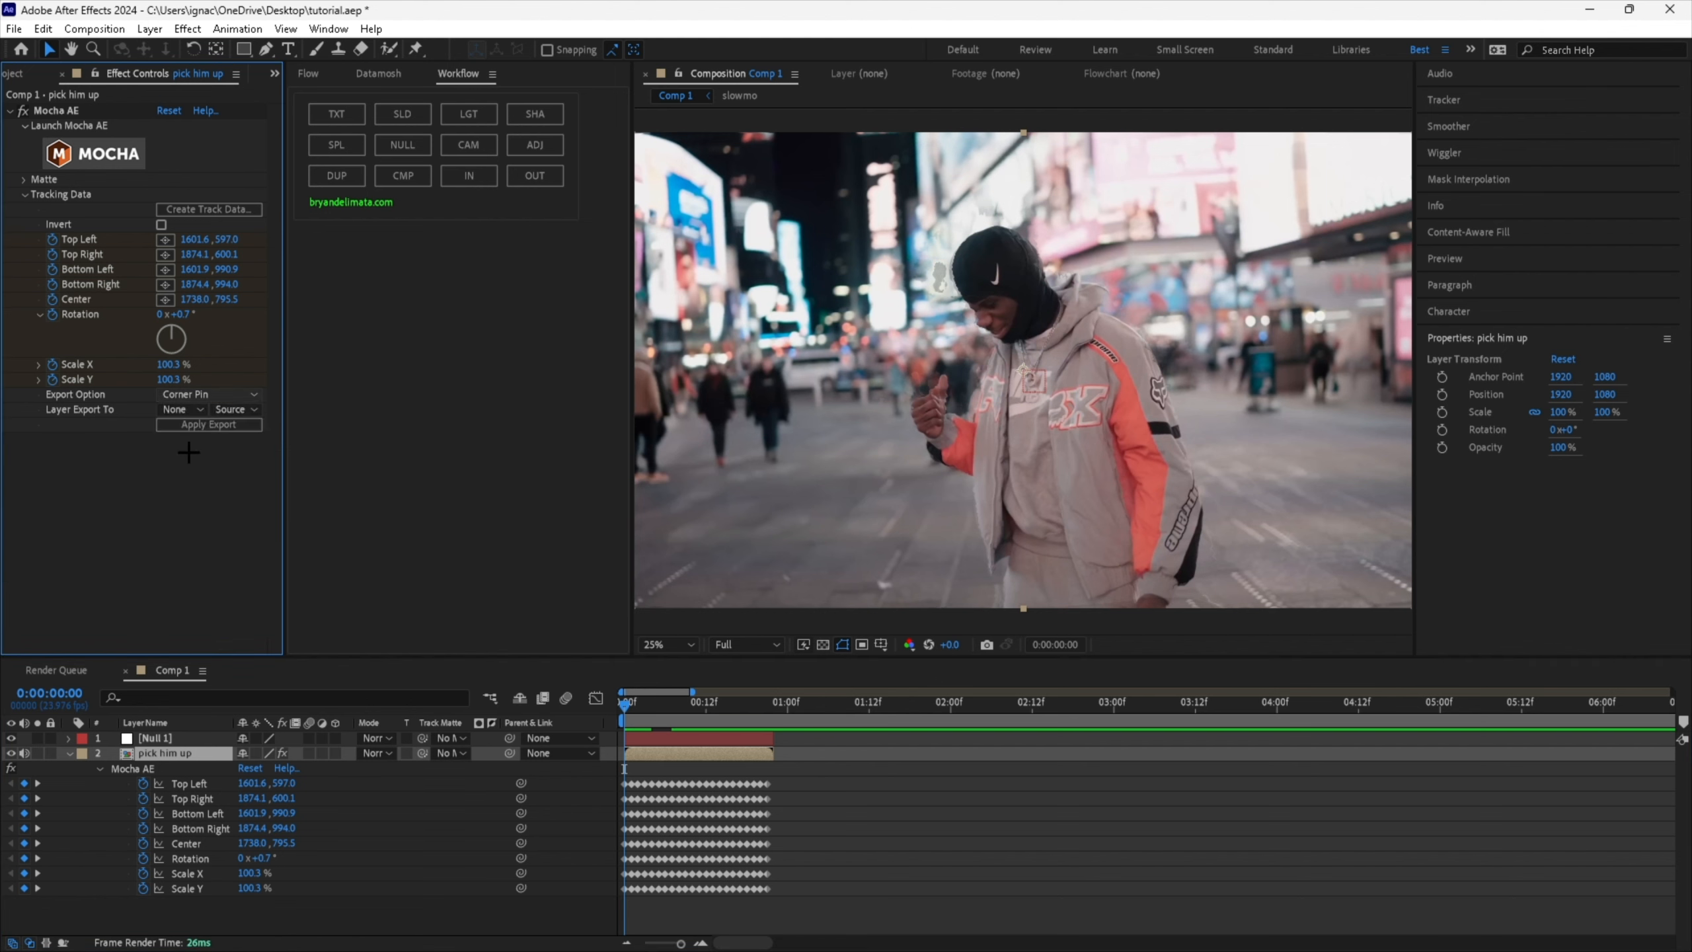
click(170, 409)
click(192, 457)
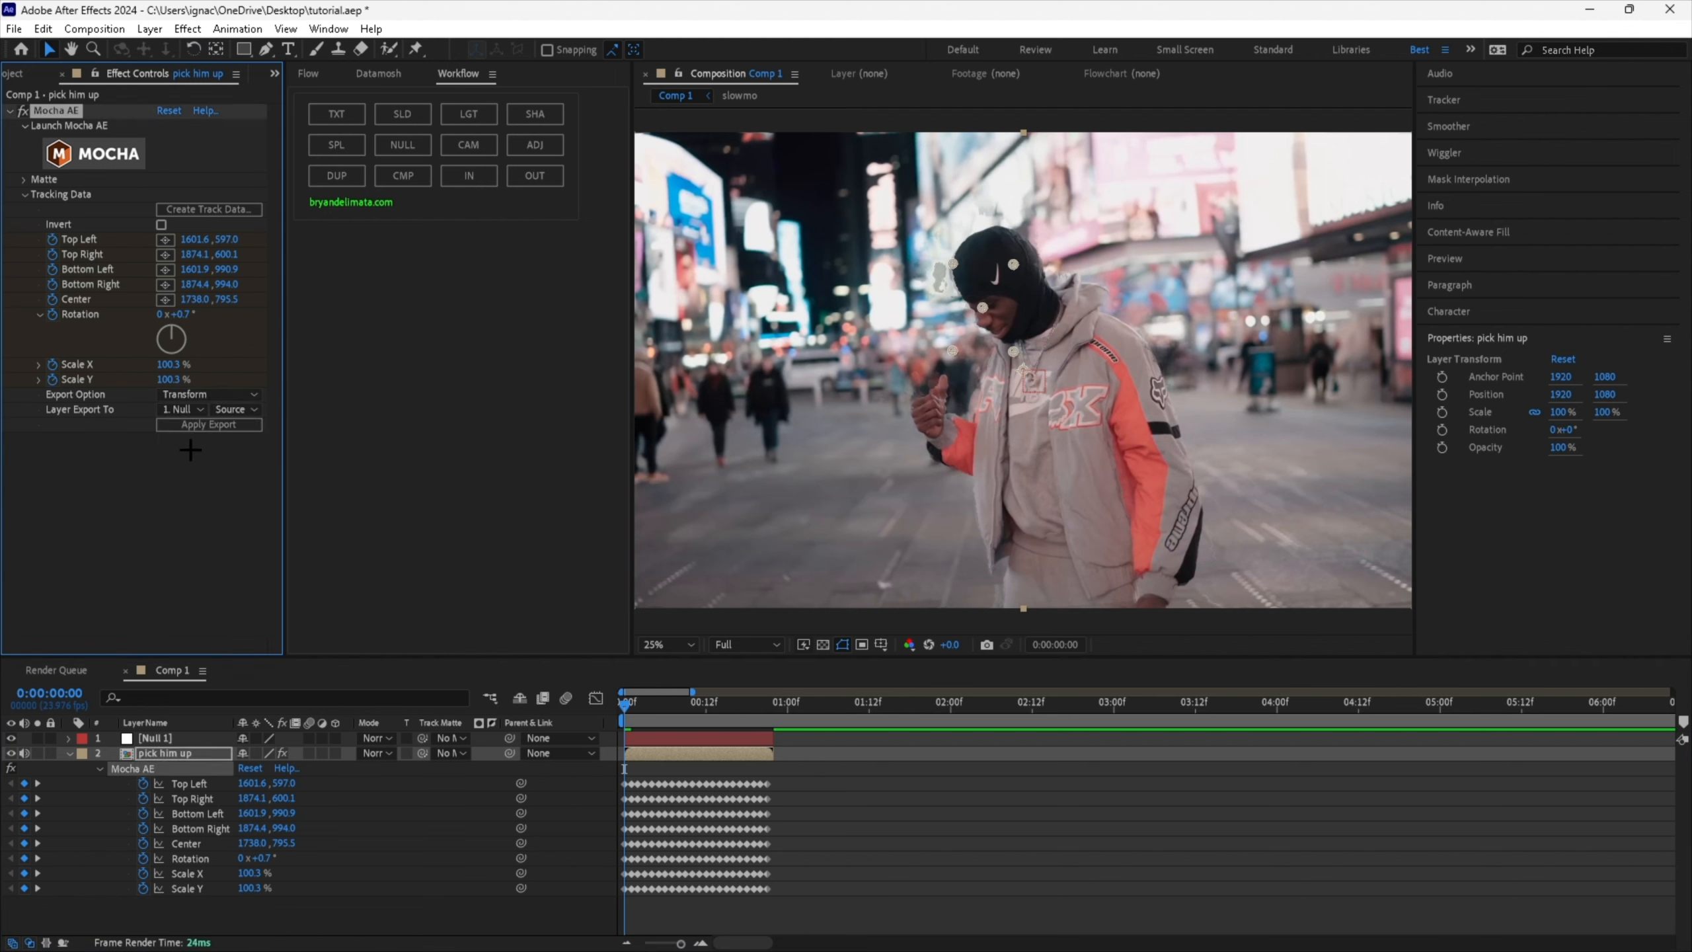
click(176, 427)
Trim the null layer so that it starts at frame 0:00:00:08.
click(659, 738)
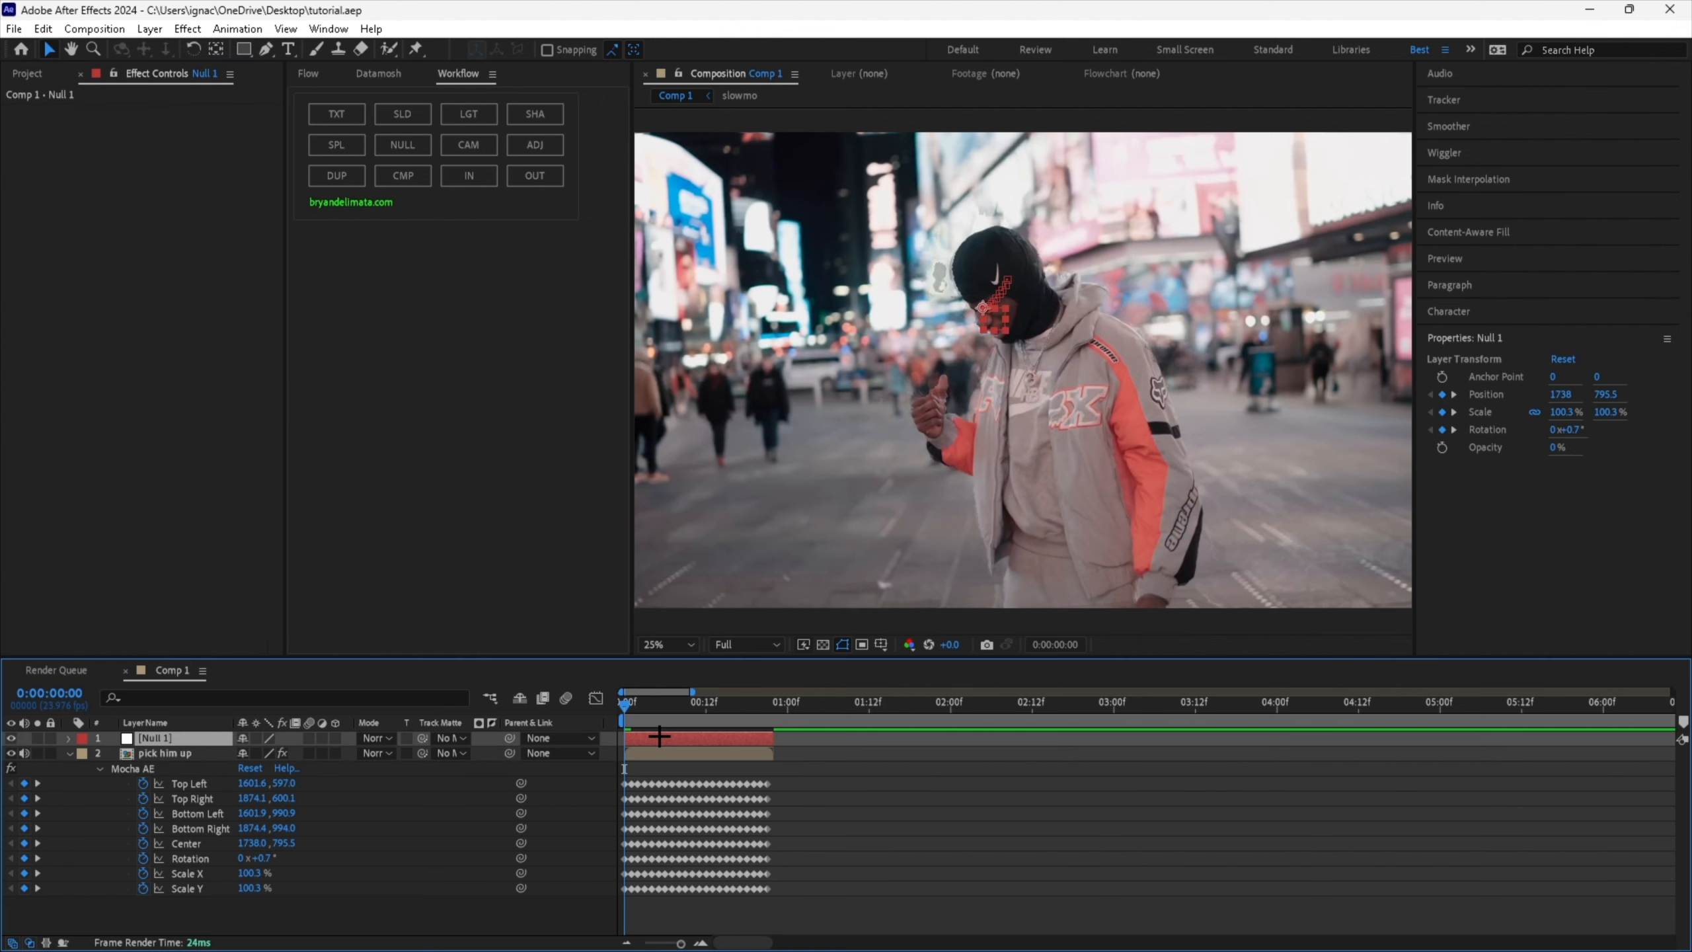
key(u)
drag(625, 707, 679, 758)
key(ctrl+shift+d)
click(671, 754)
key(Delete)
click(688, 741)
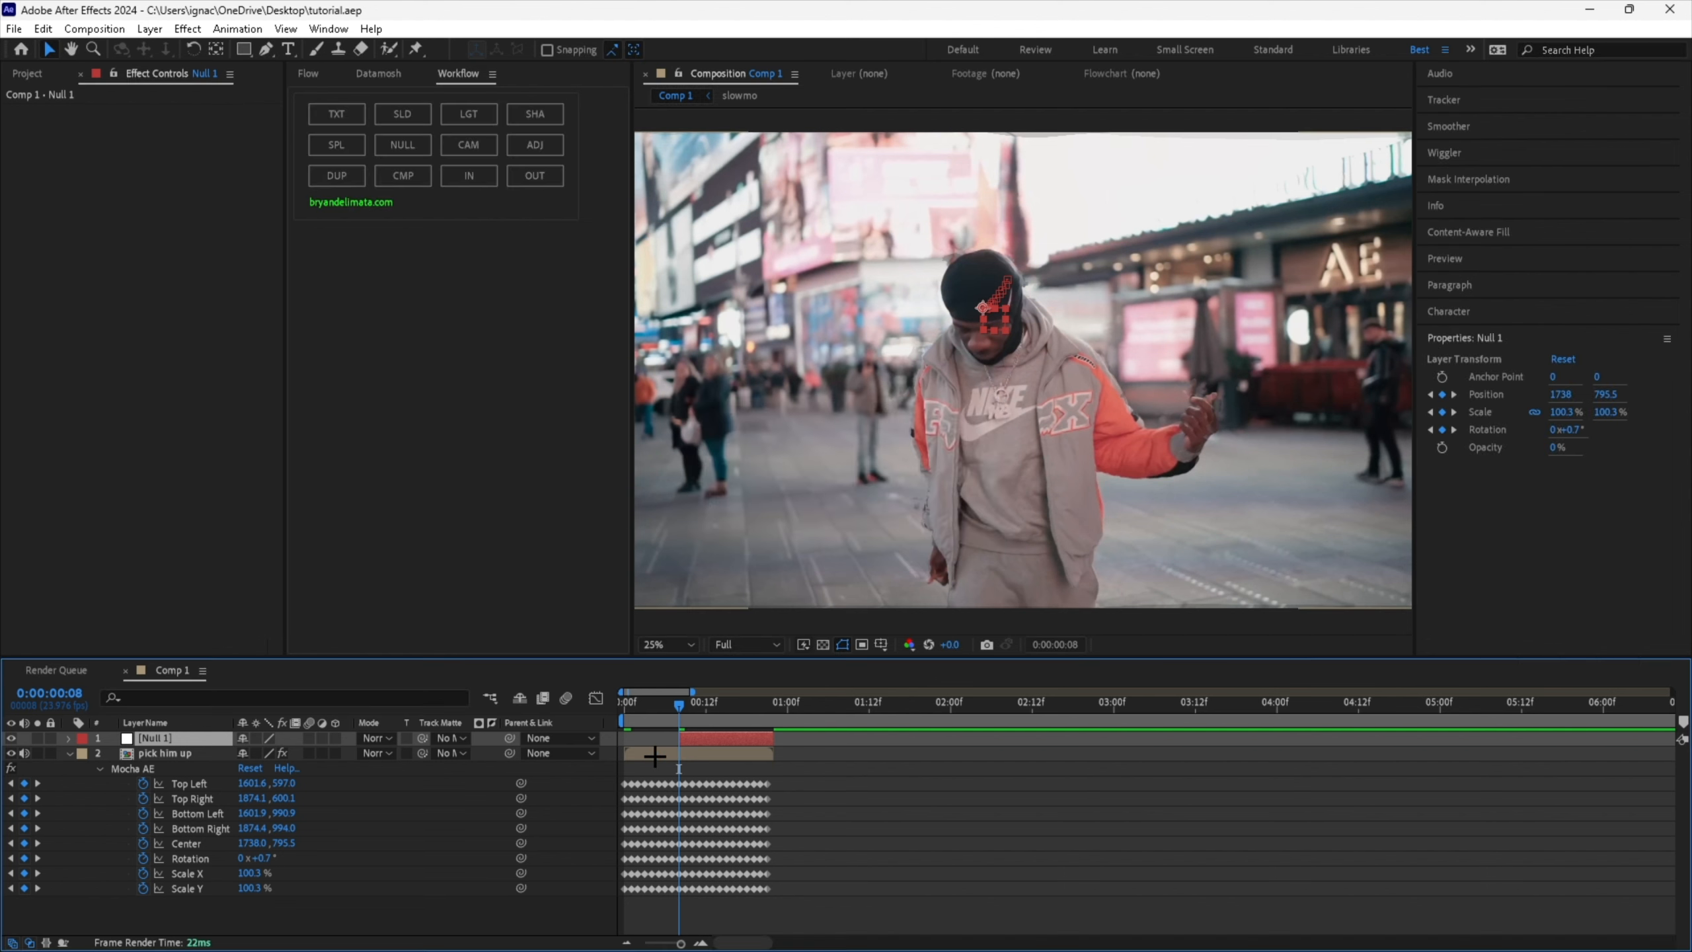
Add a text layer beneath the null and trim it to run from frame 0:00:00:08 to the clip's end.
right_click(610, 736)
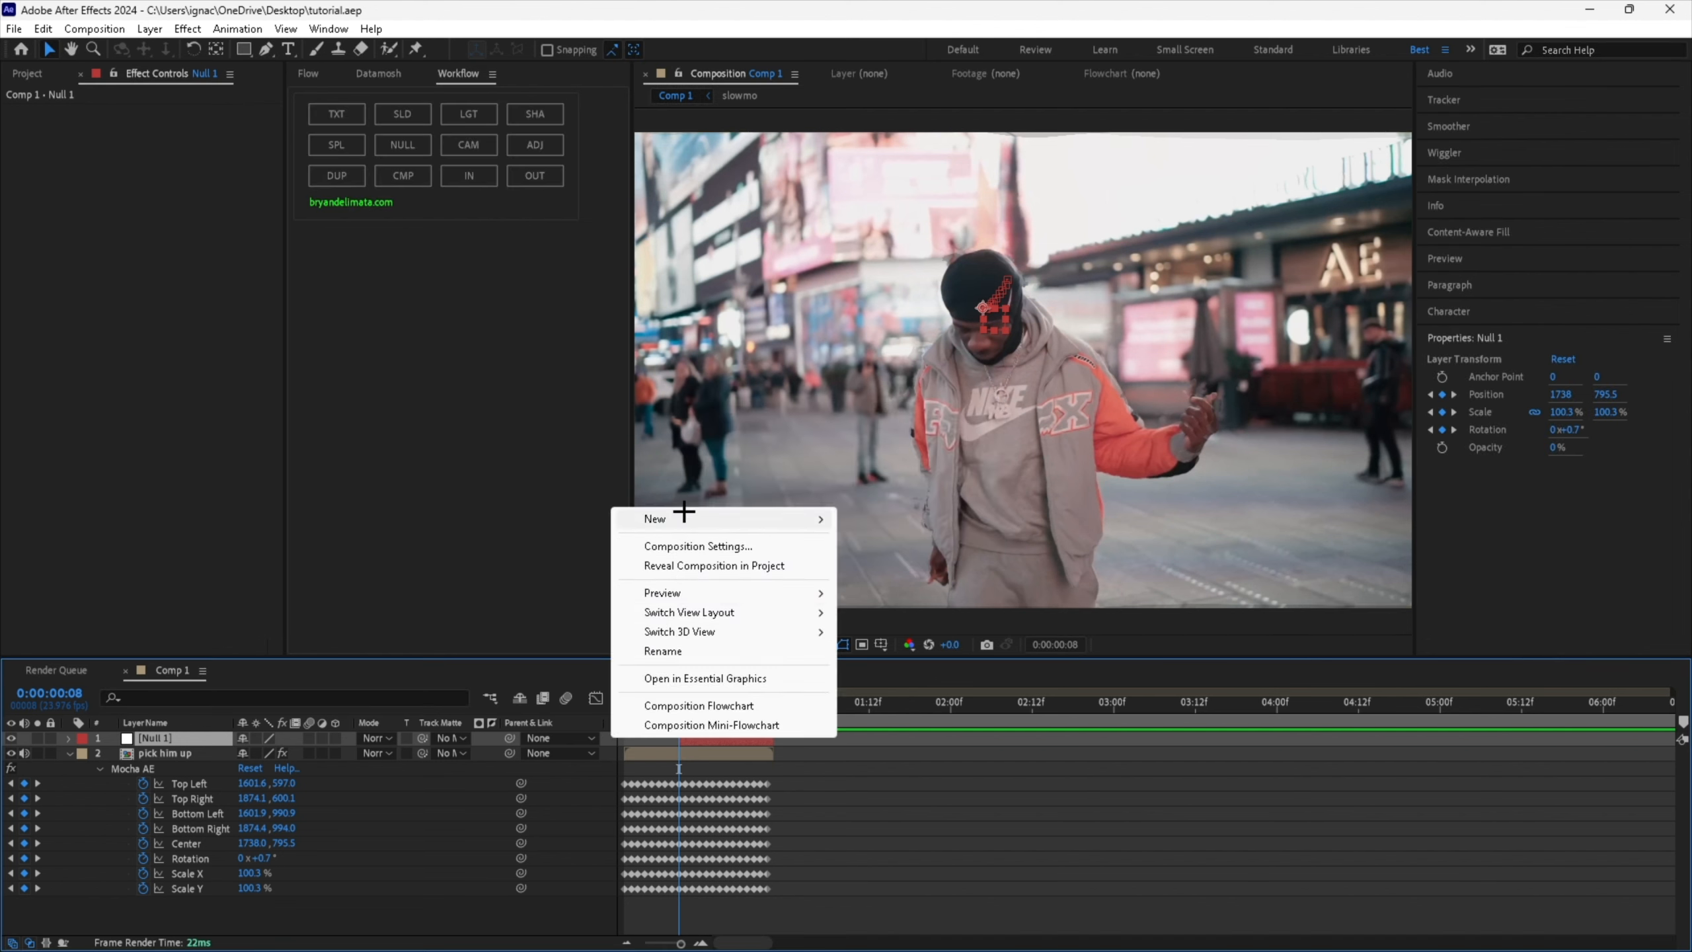
mouse_move(740, 519)
click(843, 545)
drag(180, 738, 185, 764)
key(ctrl+shift+d)
click(674, 768)
key(Delete)
click(732, 755)
click(772, 709)
key(ctrl+shift+d)
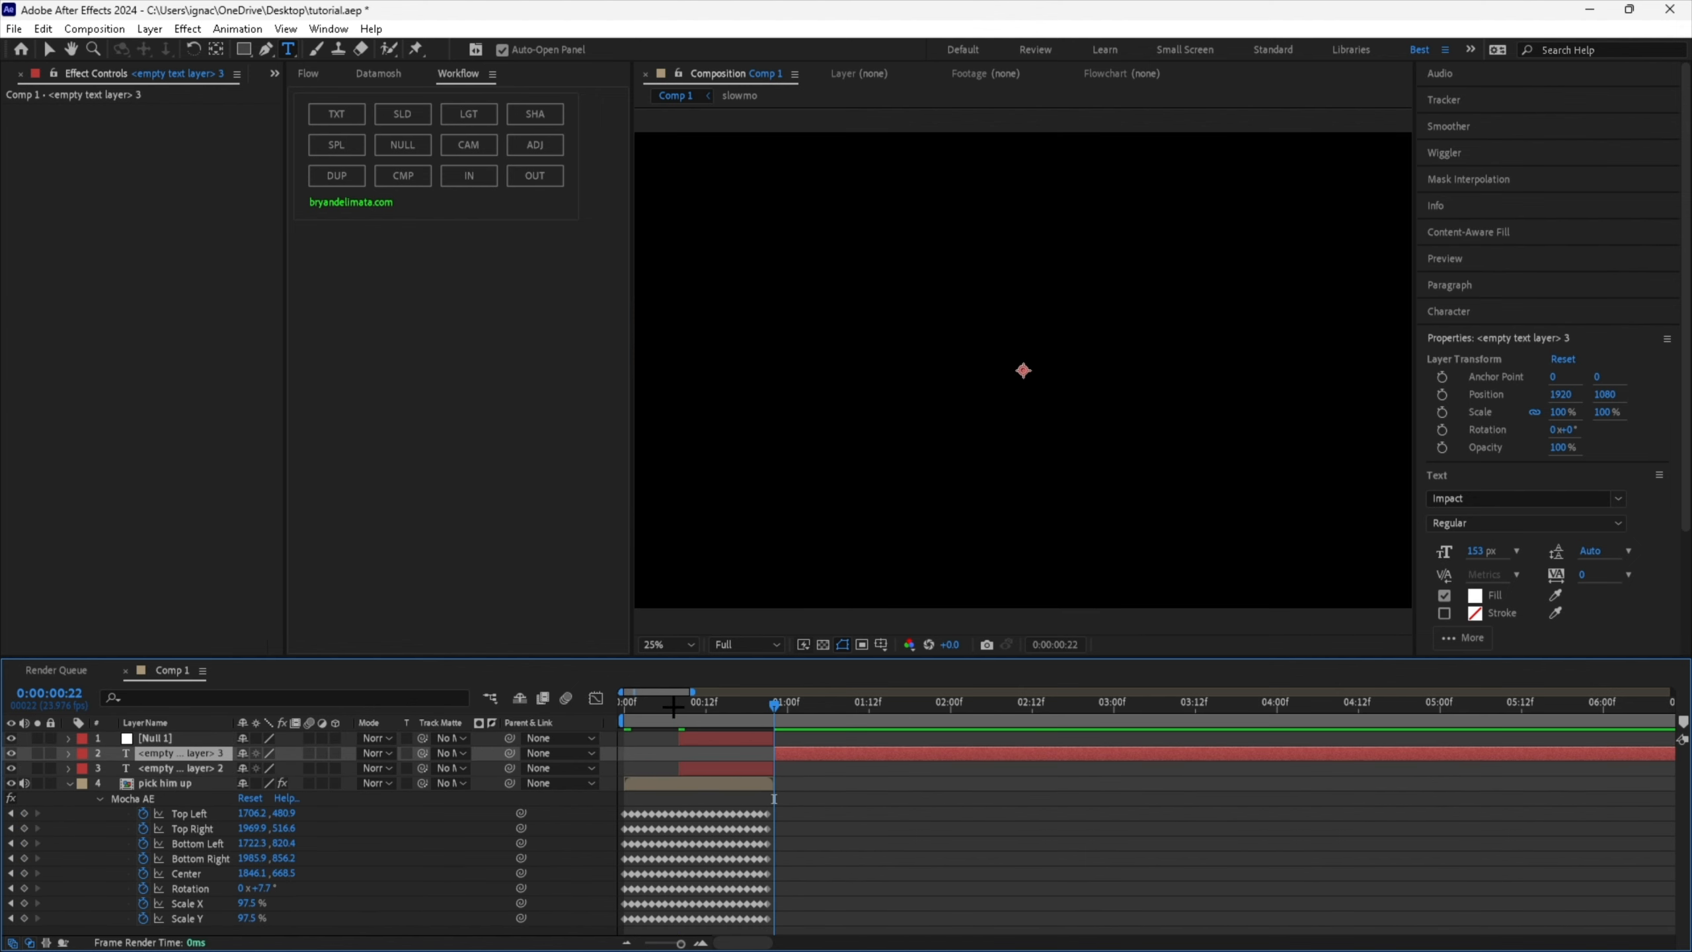
key(Delete)
Solo the empty text layer at frame 0:00:00:09 and enter the text "PICK".
click(684, 704)
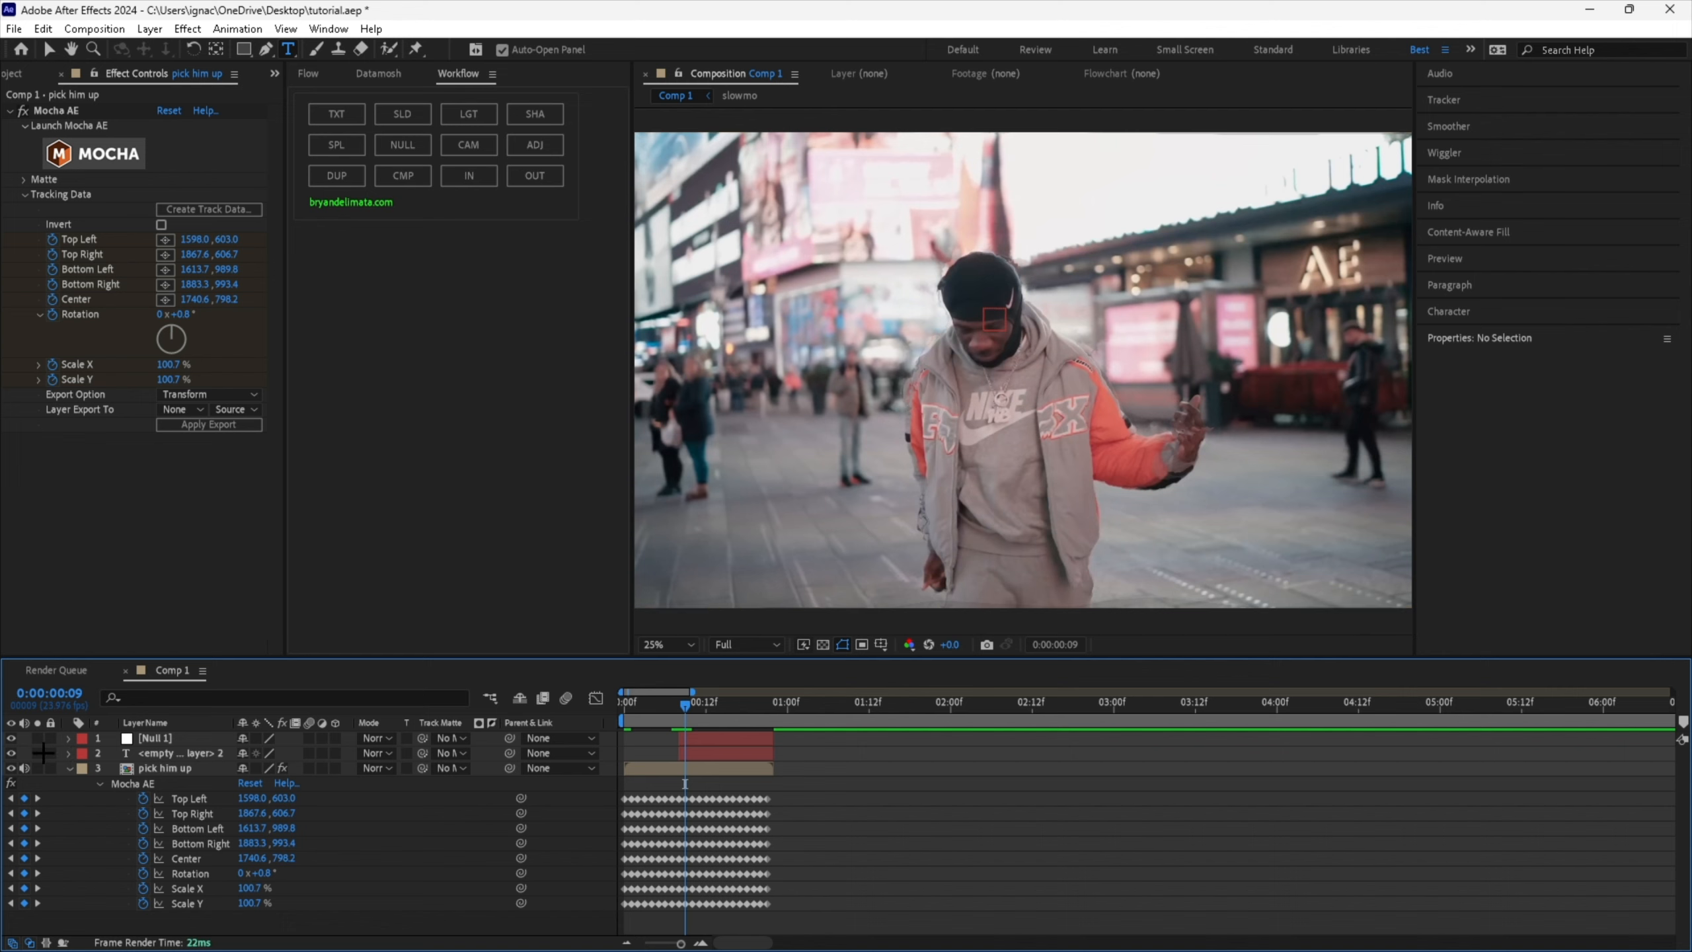
click(37, 752)
click(721, 754)
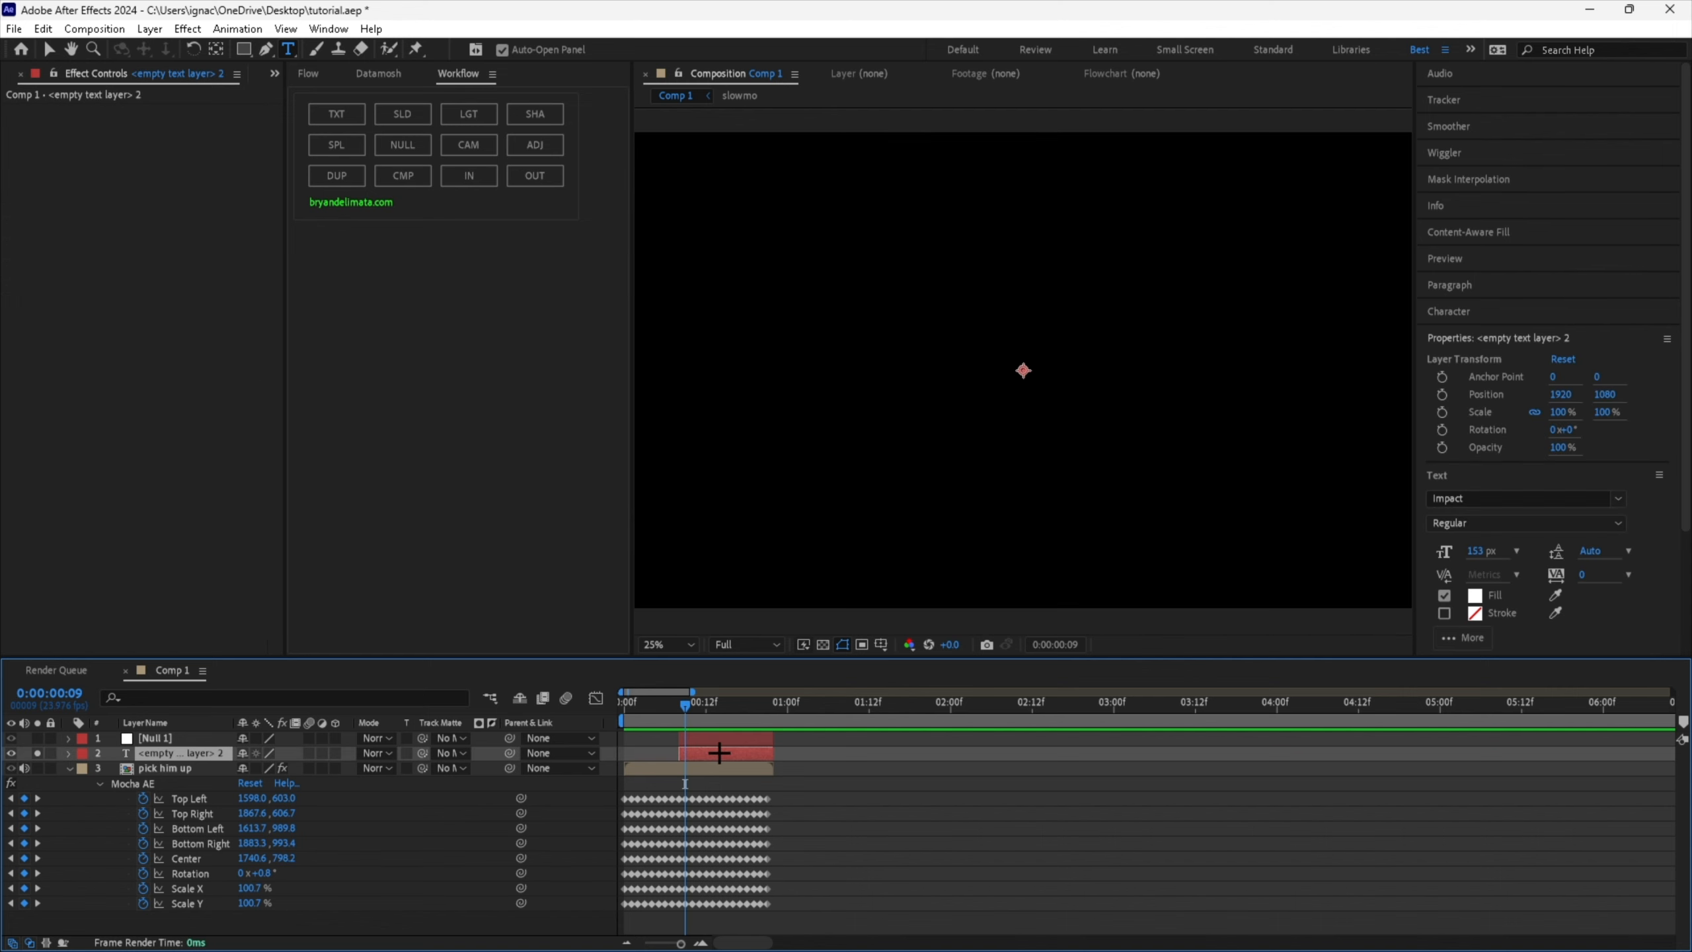
double_click(178, 752)
text(PICK)
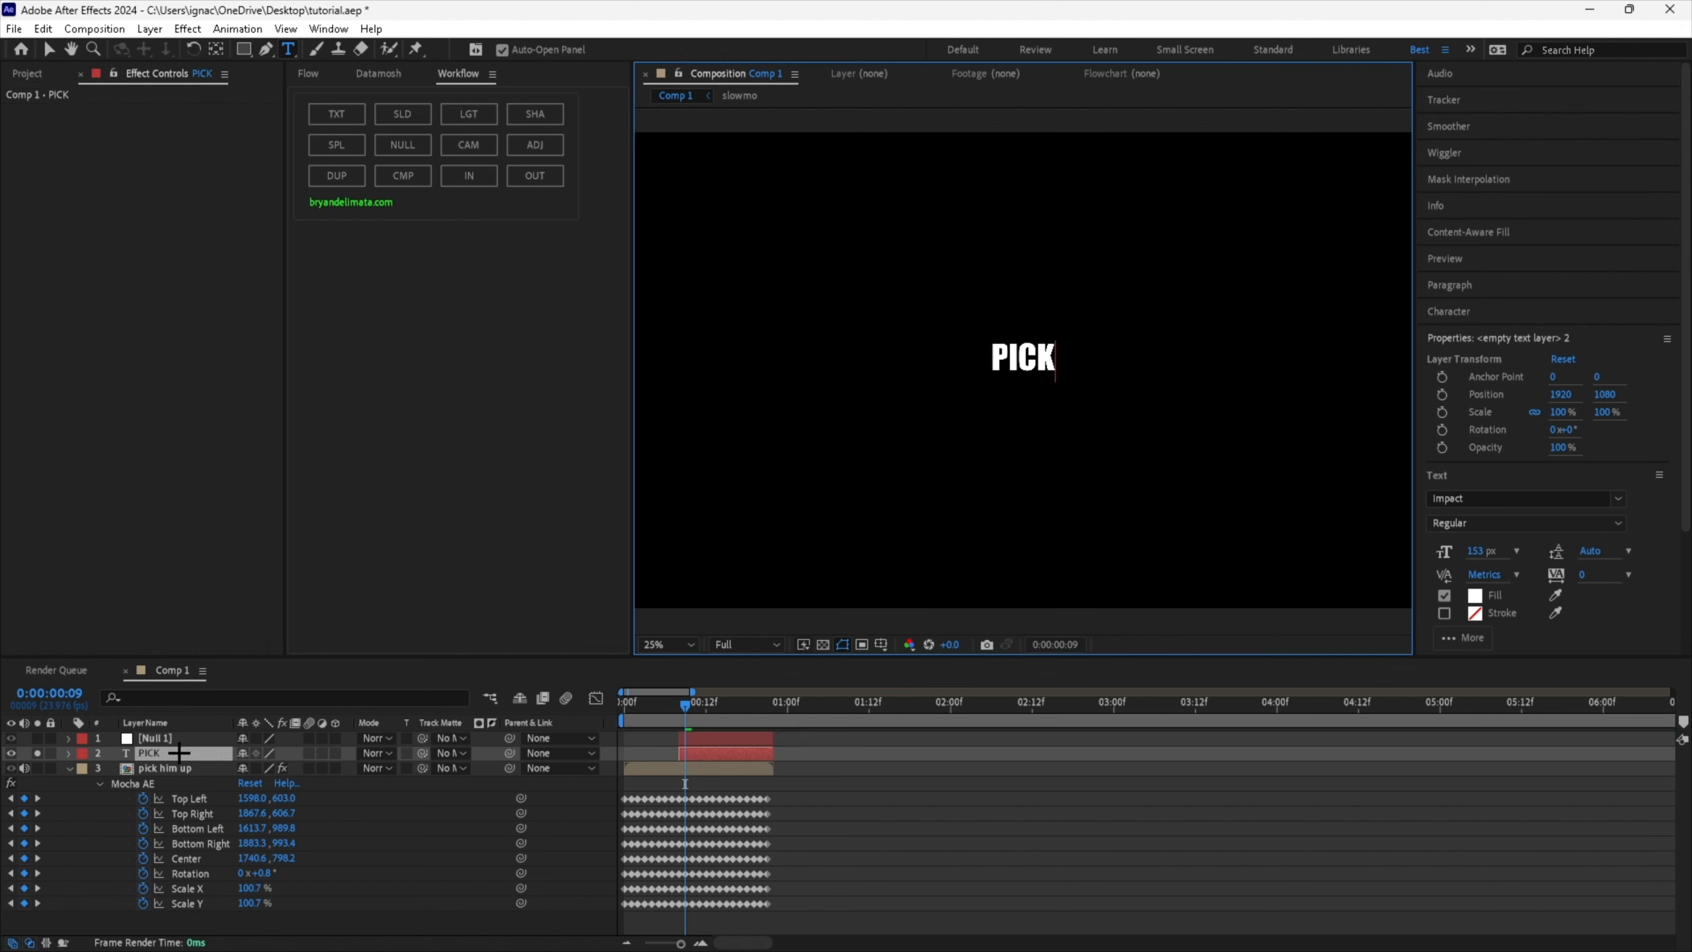
key(ctrl+a)
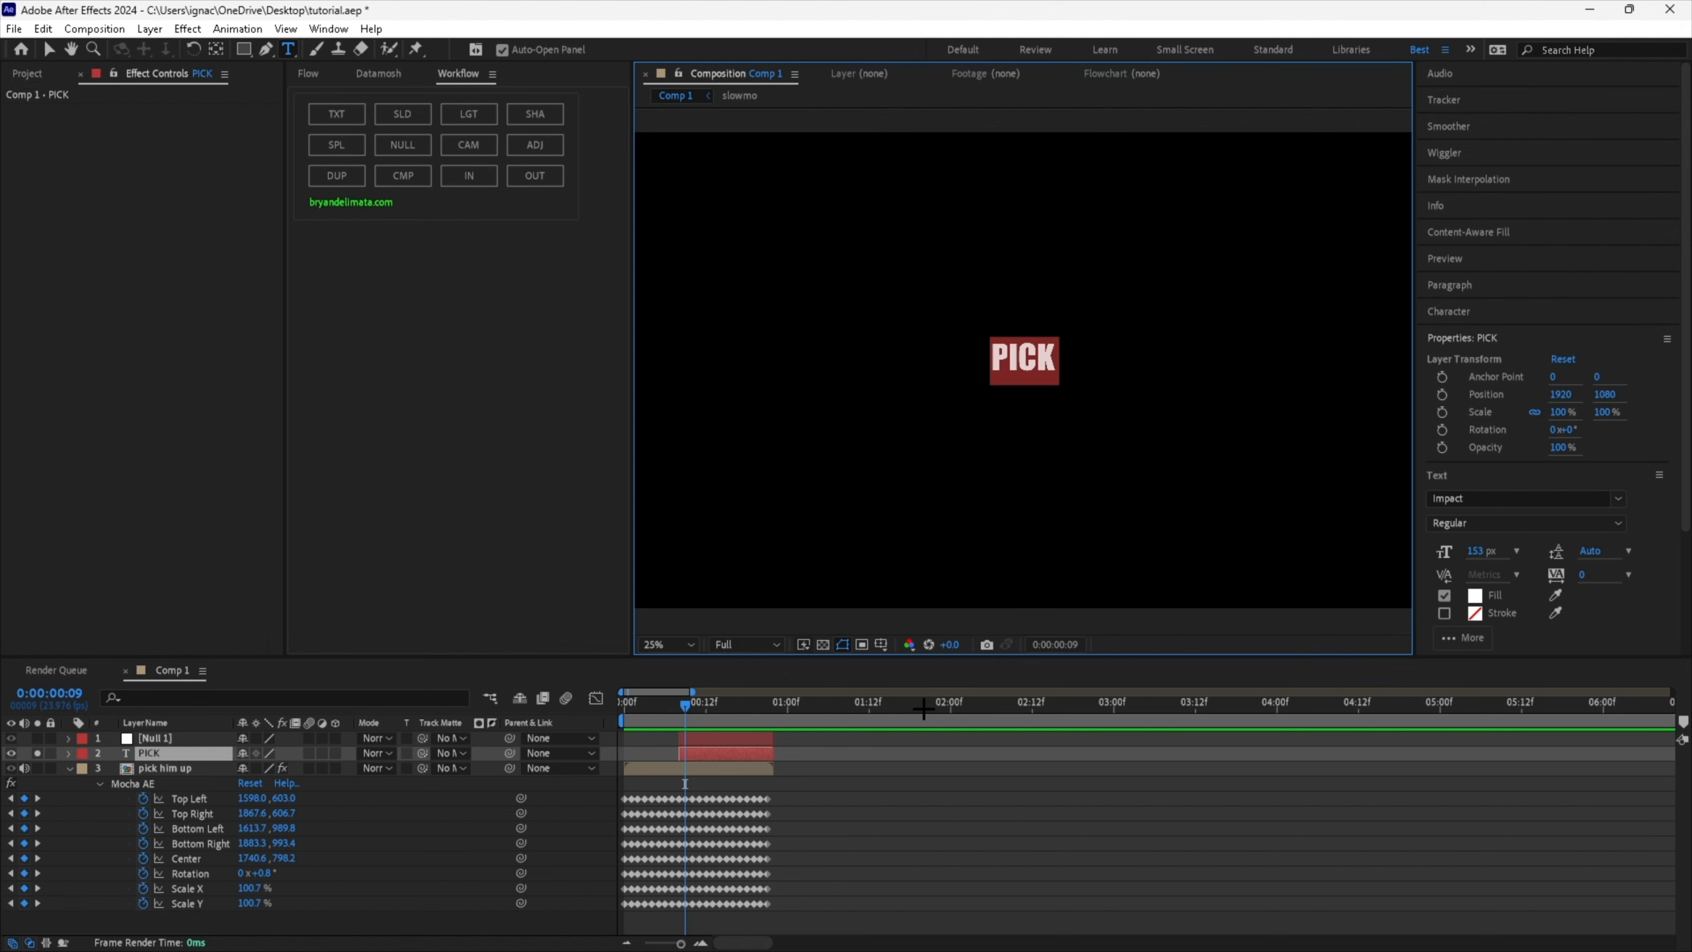
click(1618, 498)
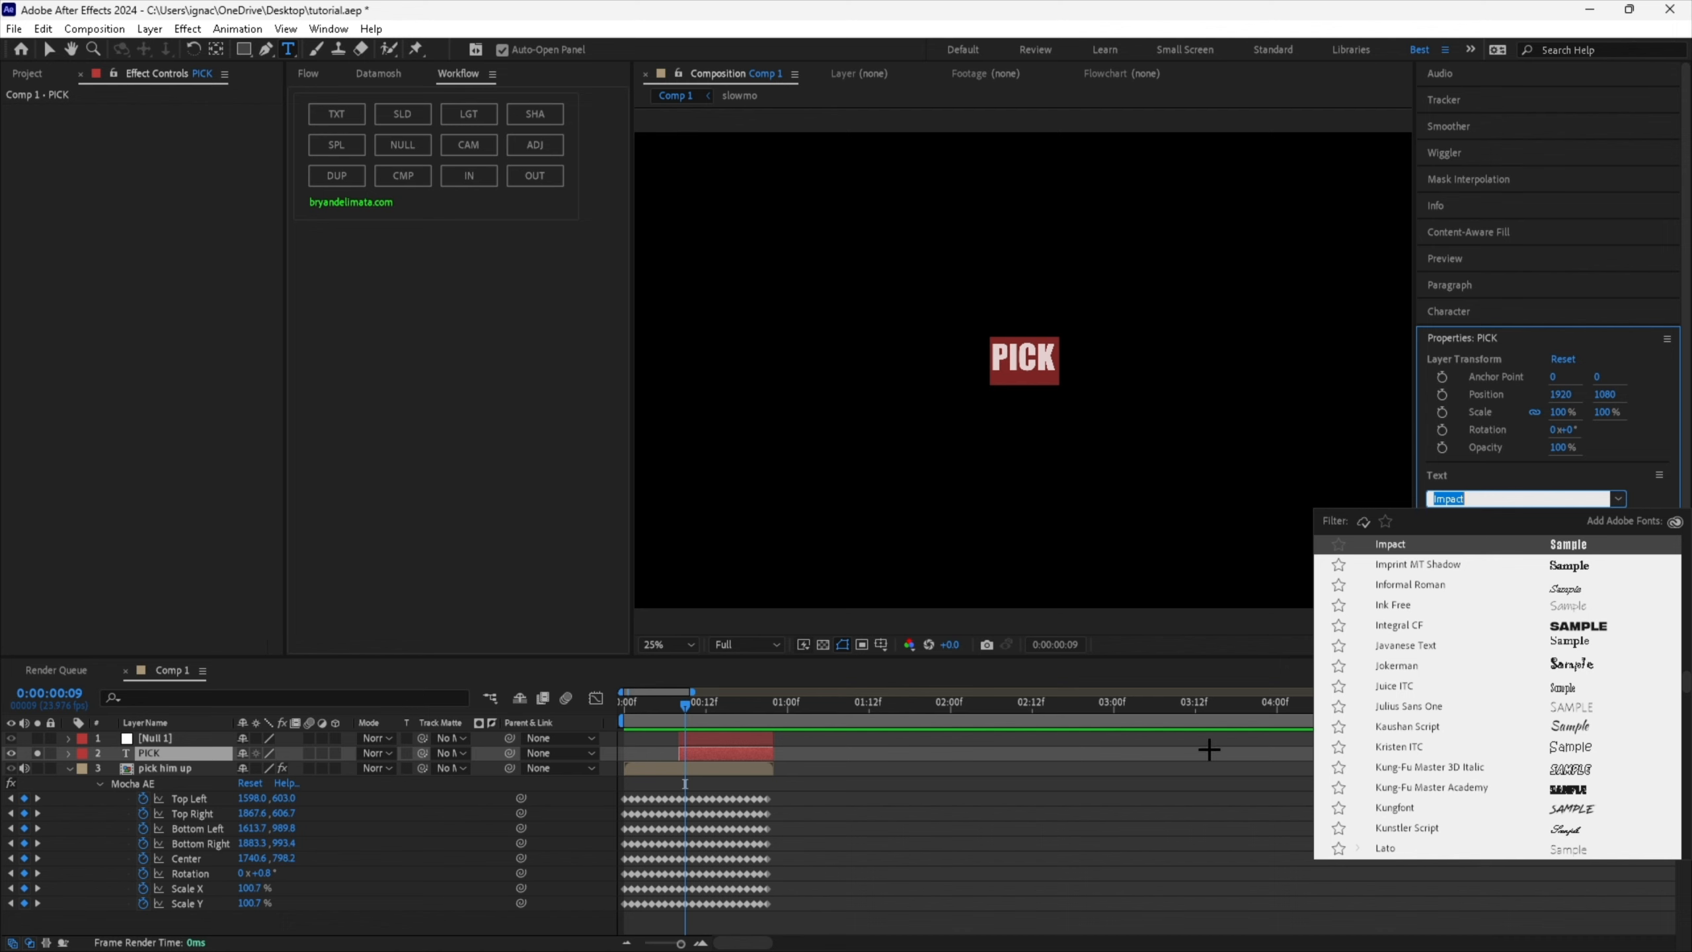
click(875, 787)
click(723, 751)
scroll(1031, 393, up, 2)
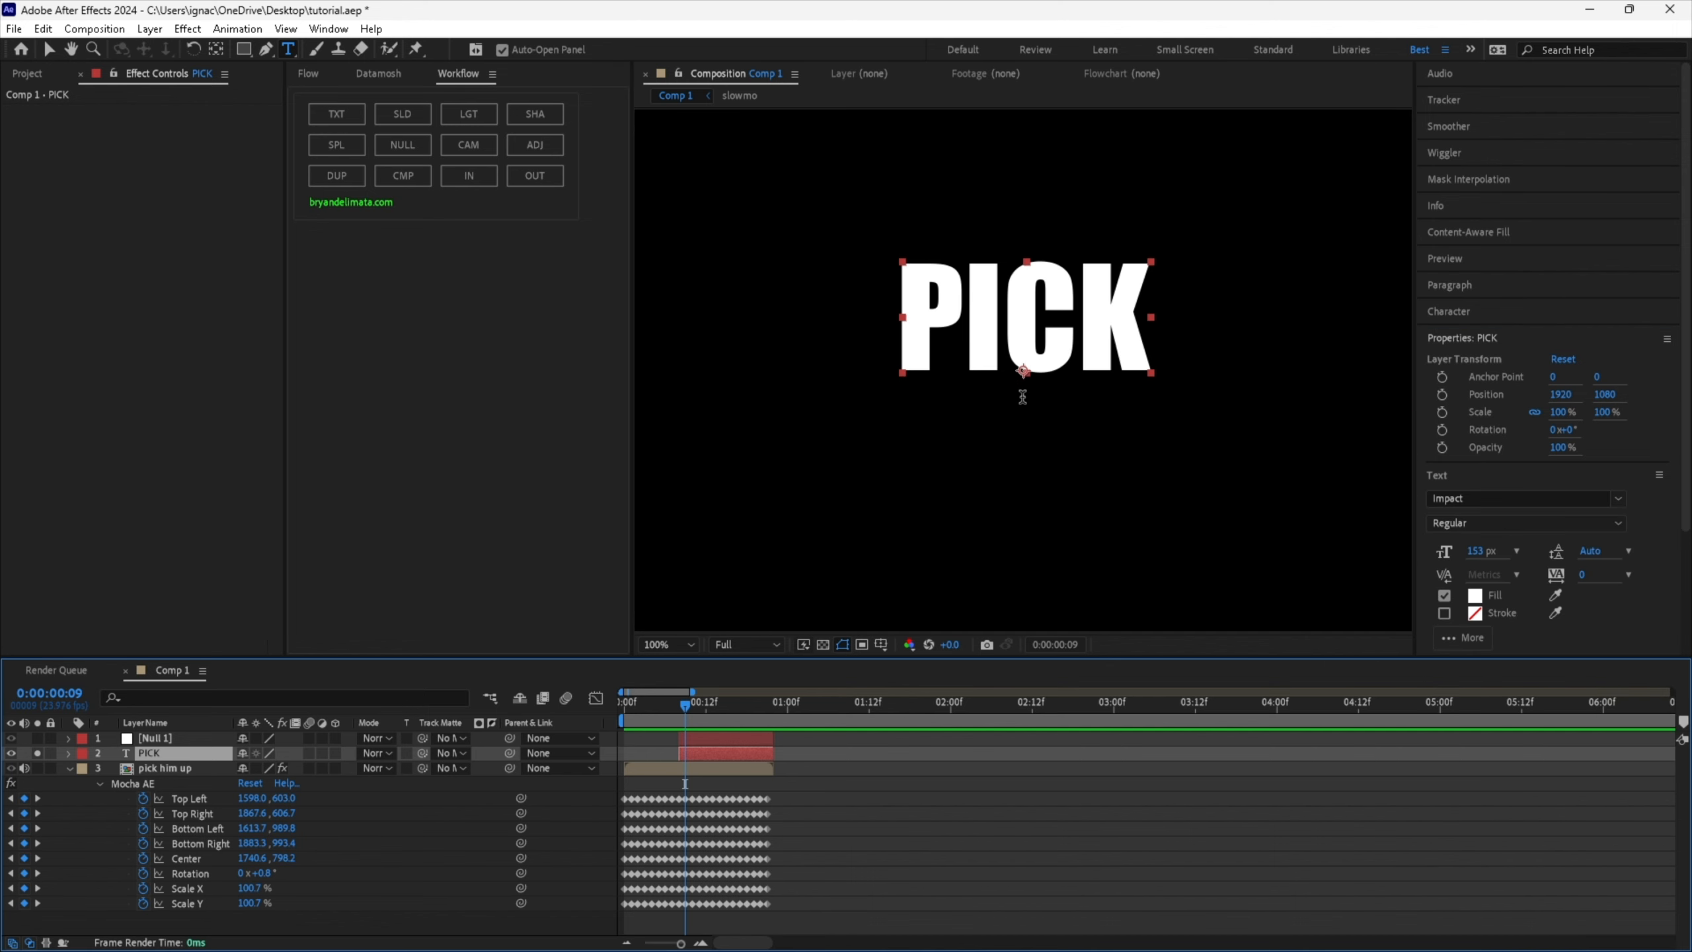
scroll(1024, 396, down, 2)
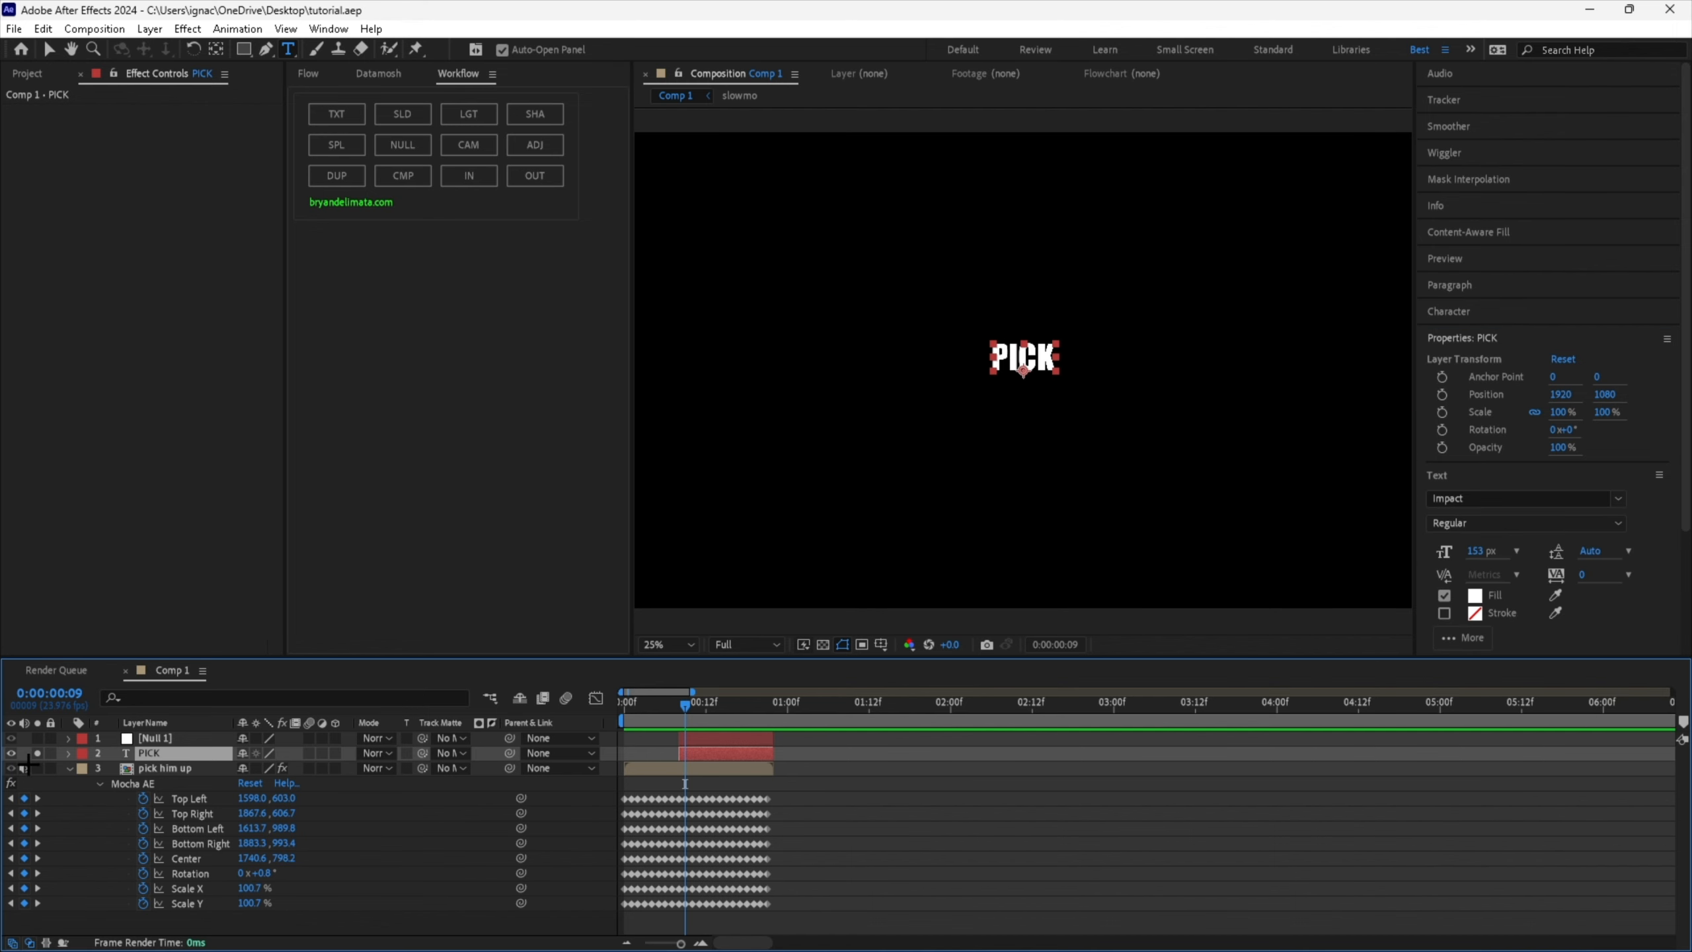
Show the footage with the PICK text, set its font size to 333 px and place it just left of the man's head.
key(v)
drag(1035, 340, 903, 296)
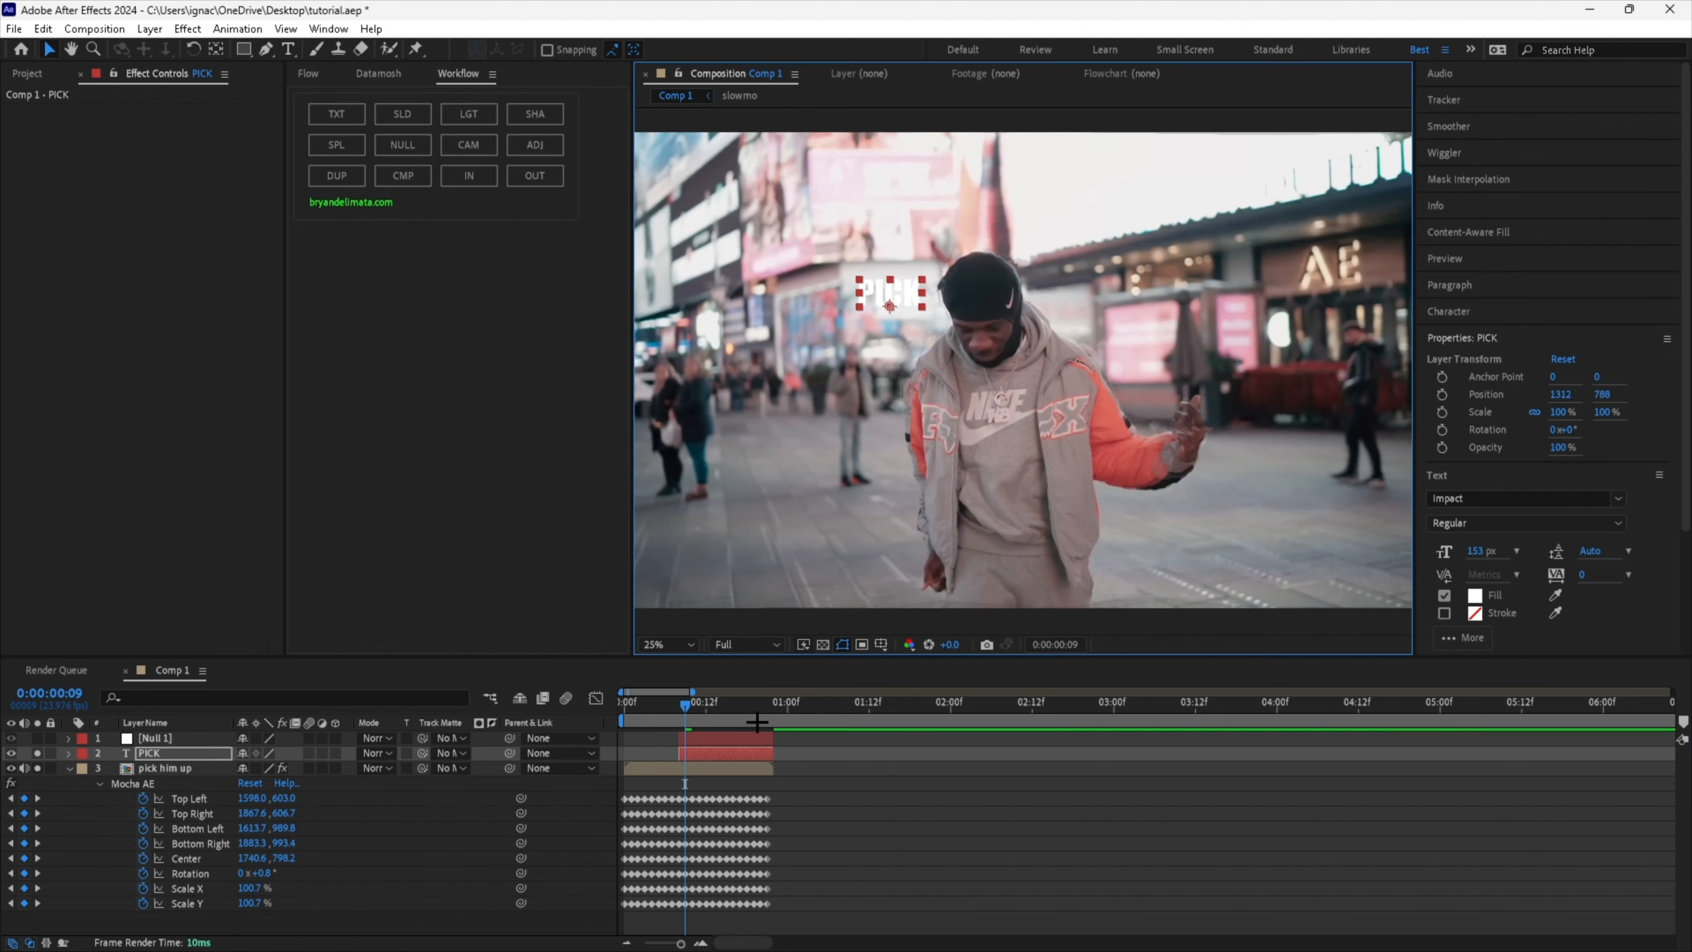
drag(1477, 552, 1639, 553)
drag(958, 305, 890, 283)
Duplicate the PICK text layer, move the copy just below the original and change its text to "HIM".
click(709, 749)
key(ctrl+d)
click(709, 767)
drag(880, 290, 886, 343)
double_click(885, 344)
text(HIM)
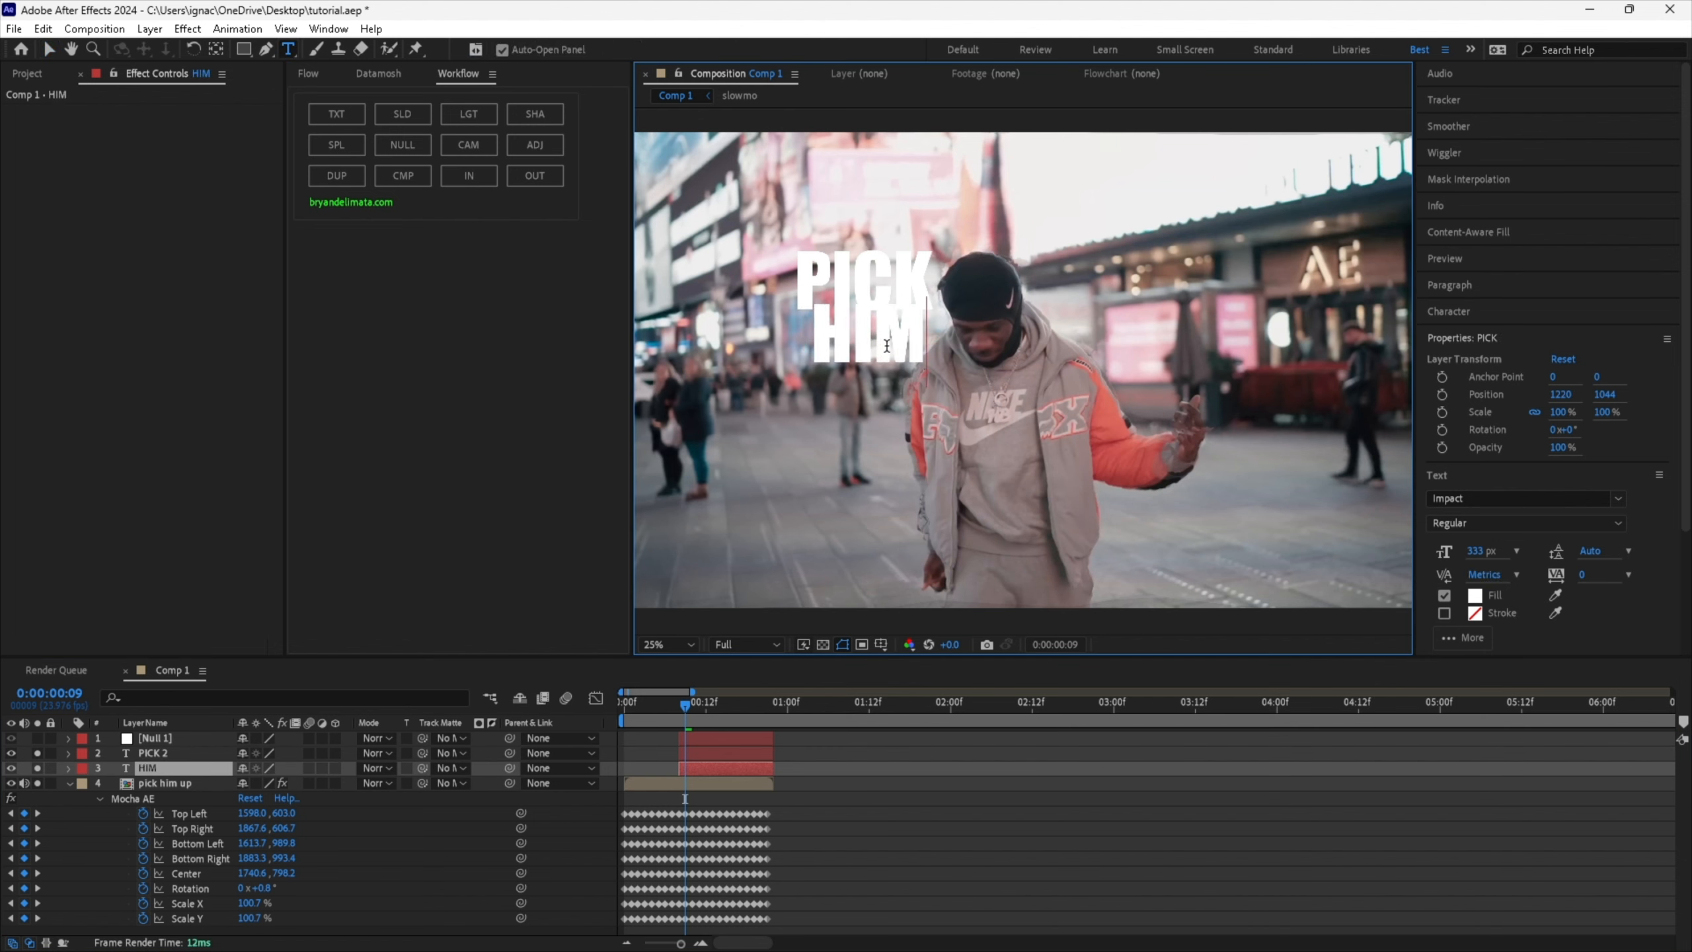
Try stretching the HIM text to 142.3% horizontal scale and undo the change.
click(756, 764)
key(v)
drag(878, 333, 928, 343)
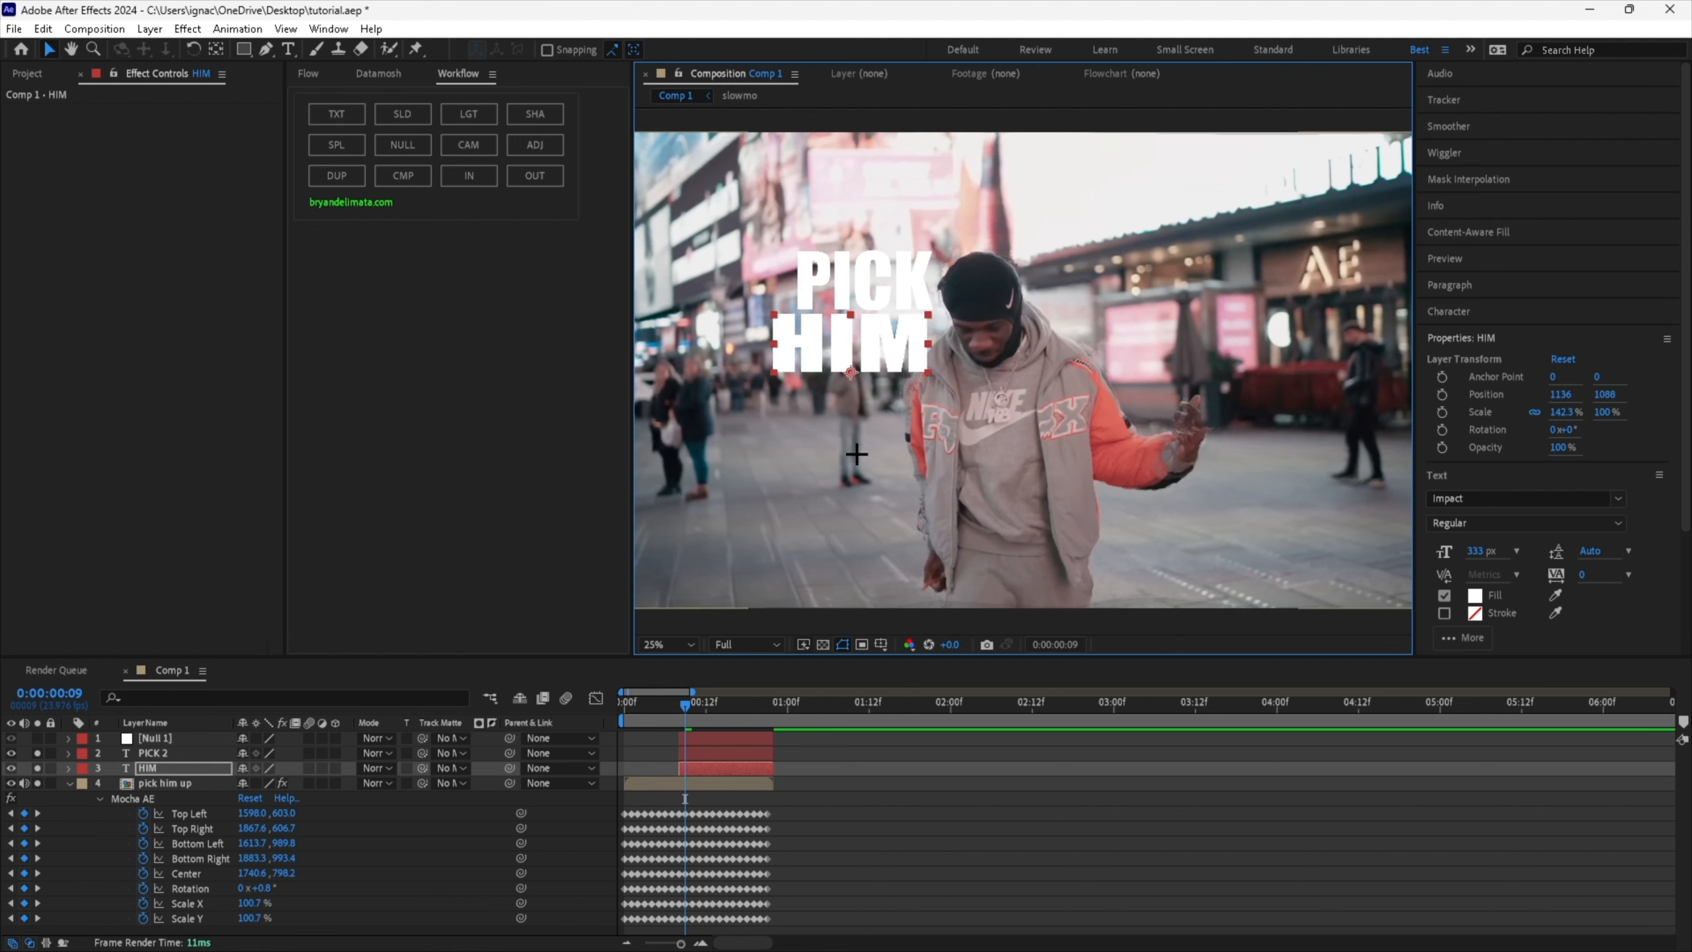
key(ctrl+z)
Reposition the HIM text beneath PICK, preview it over the clip and set its font size to 318 px.
drag(1480, 555, 1500, 518)
click(866, 336)
drag(866, 341, 872, 346)
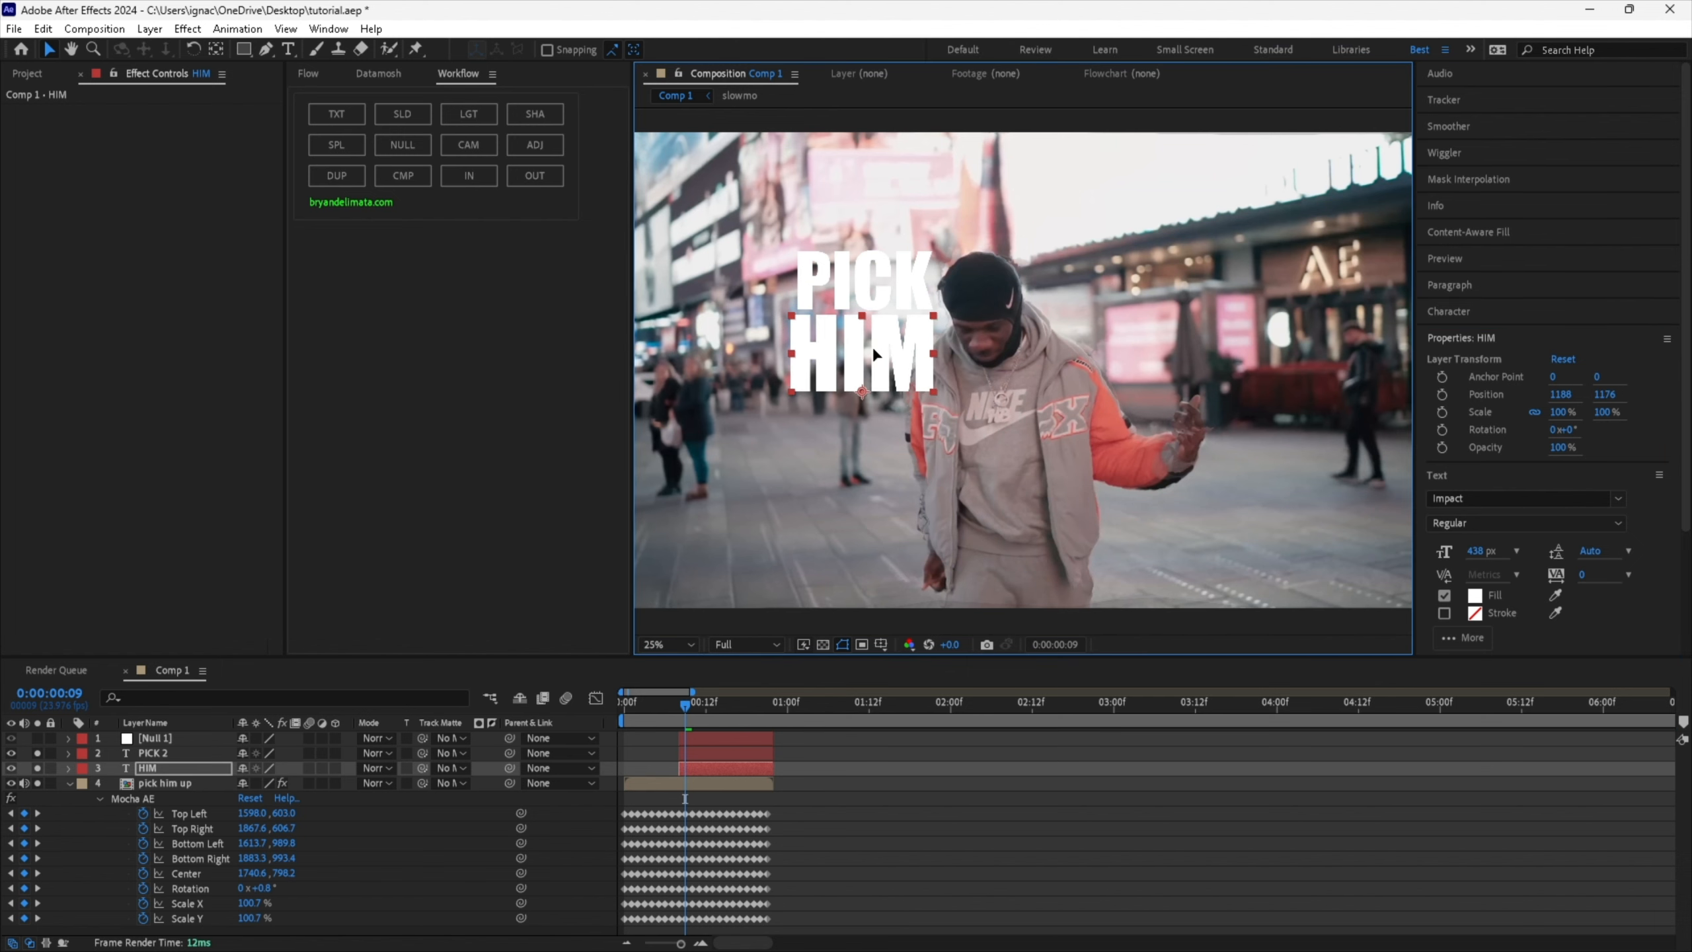
click(1011, 708)
key(space)
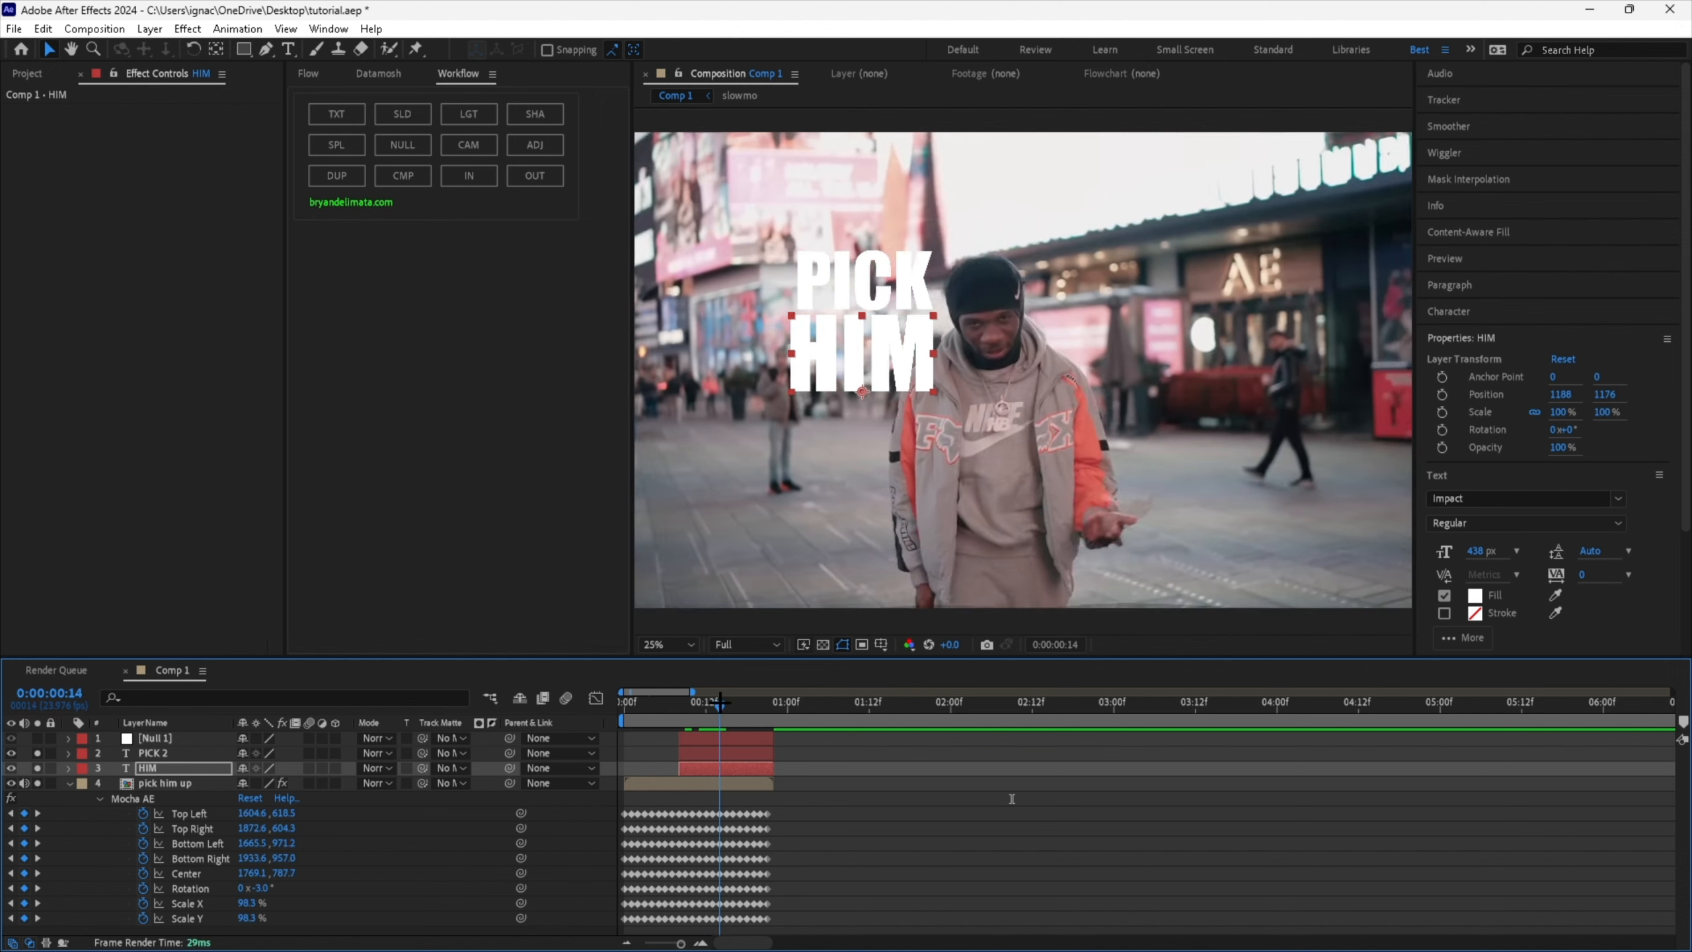
drag(1474, 553, 1395, 552)
Duplicate the HIM text layer, place the copy right of the man's head and change its text to "UP".
drag(872, 369, 1104, 353)
key(ctrl+d)
double_click(1106, 333)
text(UP)
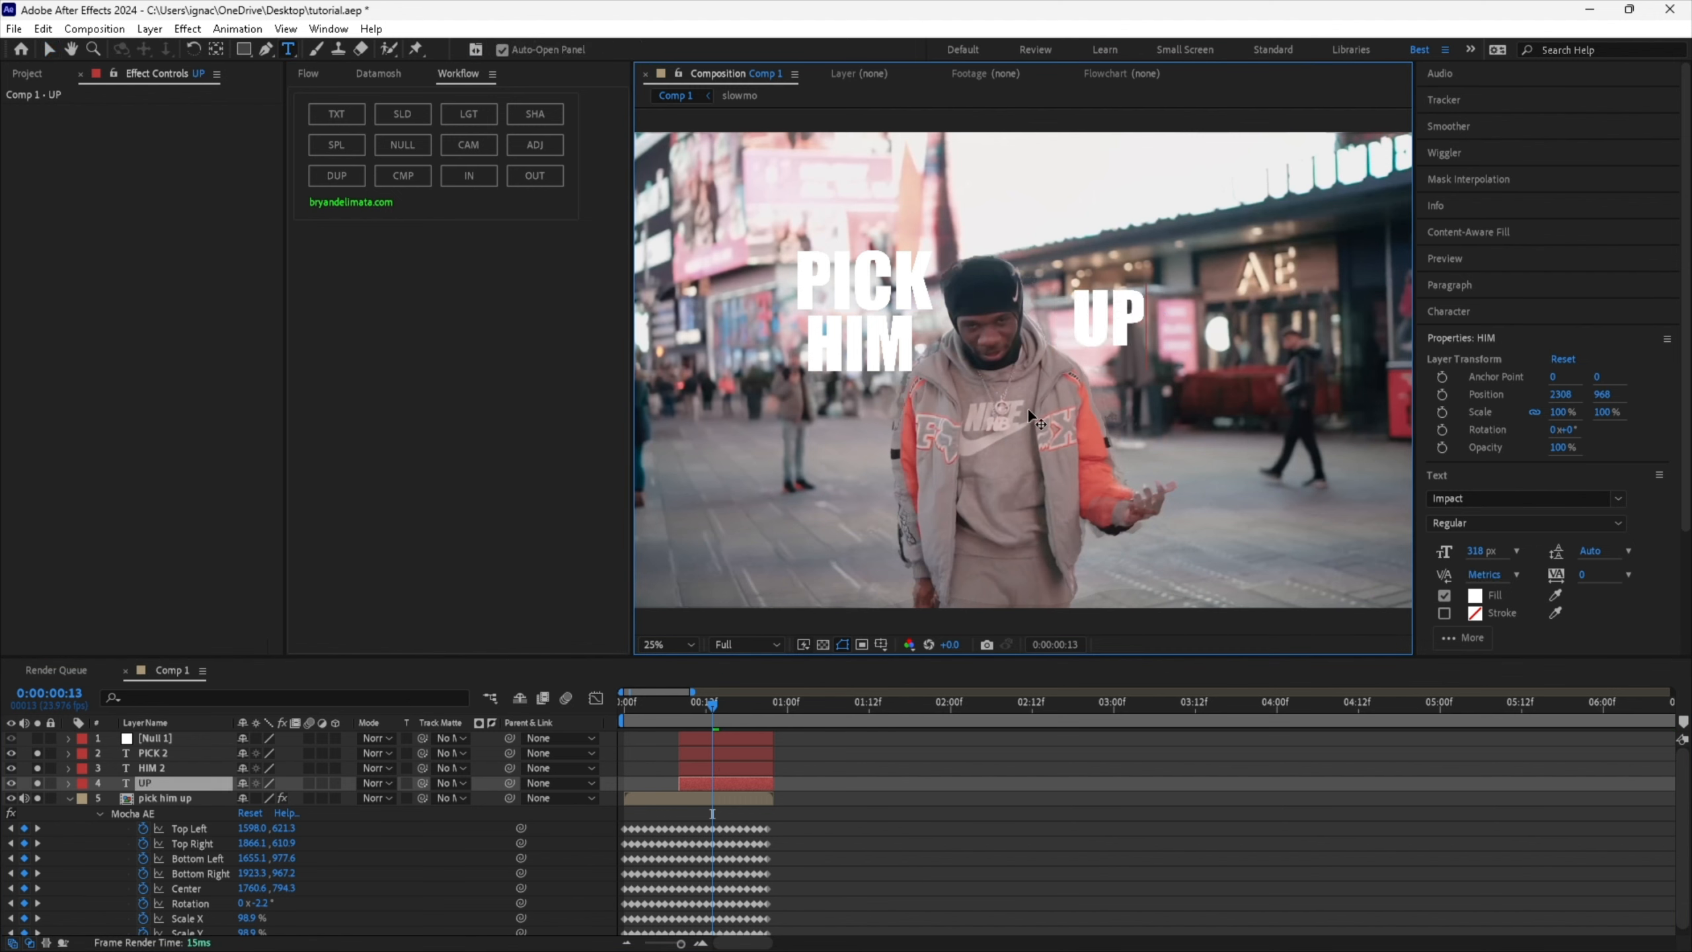
Set the UP text's fill color to red, FF0000.
click(721, 785)
click(1474, 595)
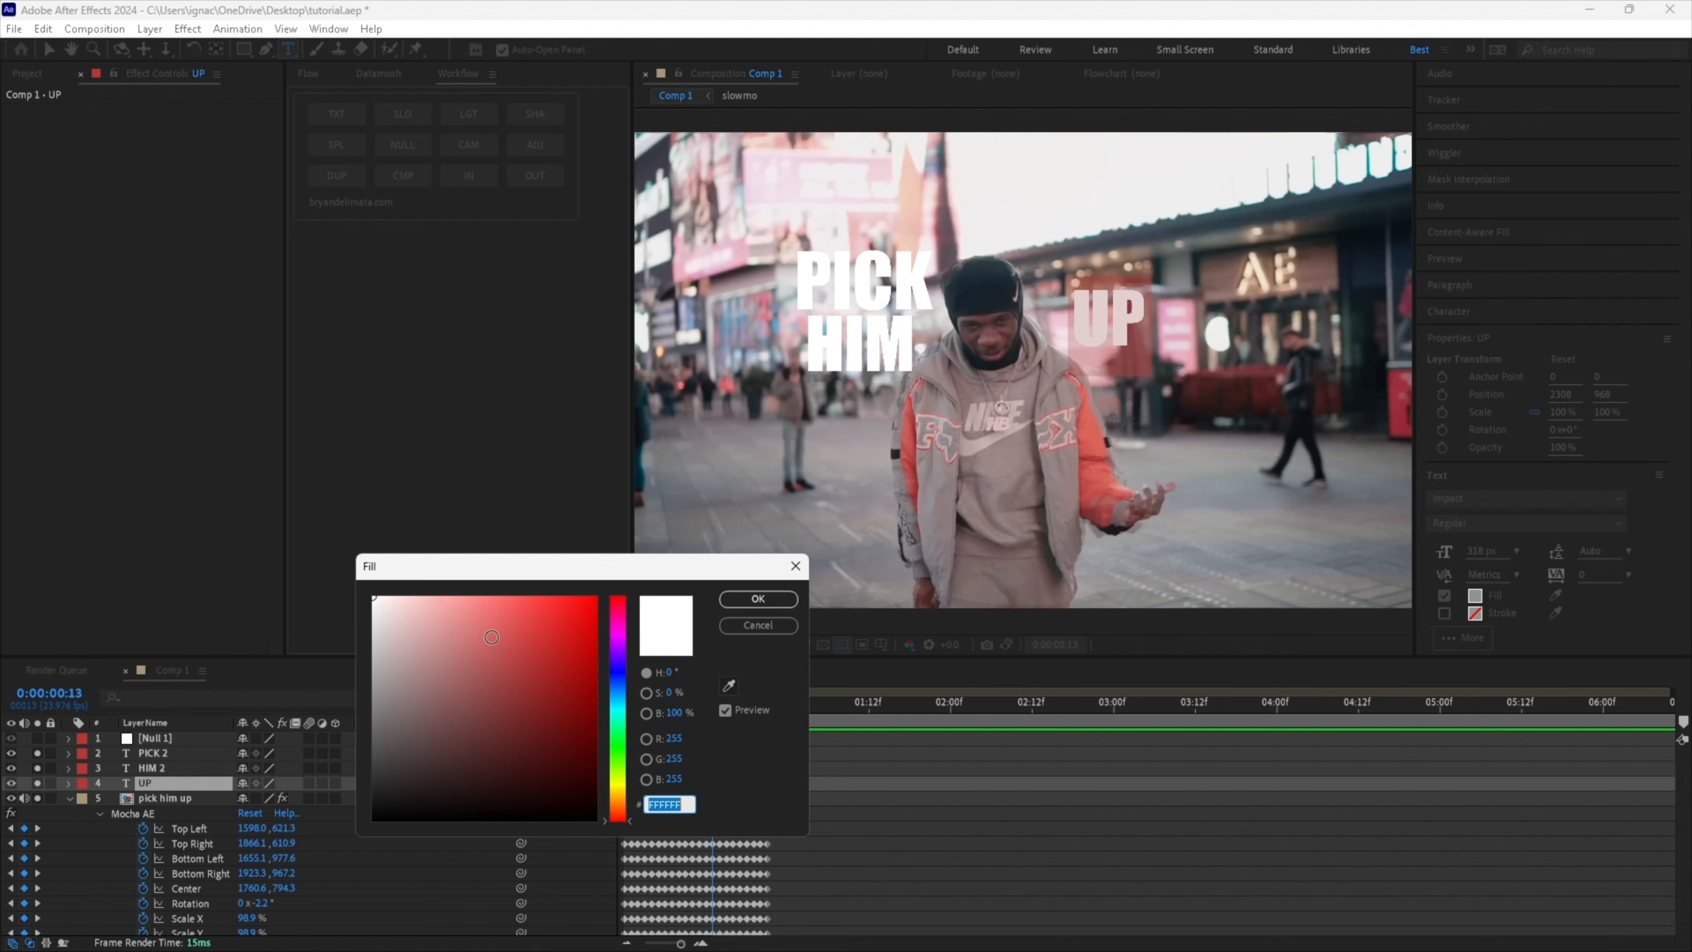
text(FF0000)
click(759, 599)
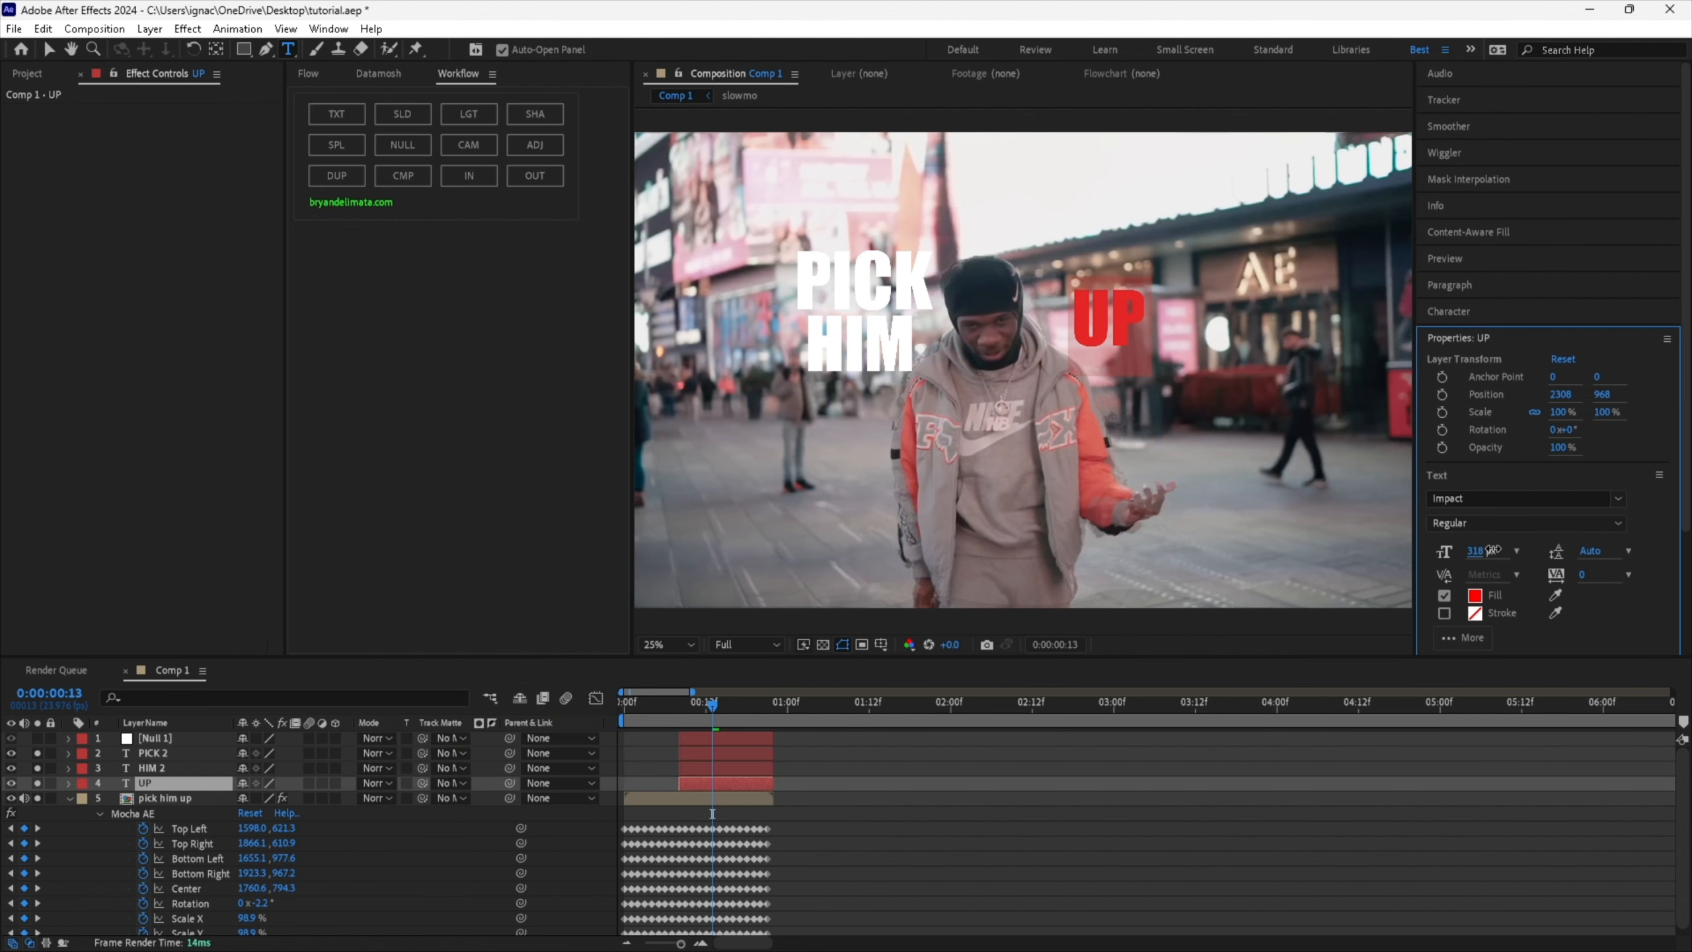
Enlarge the UP text to 519 px and reposition it beside the man's head at 2336, 1020.
click(1205, 637)
key(v)
click(1099, 308)
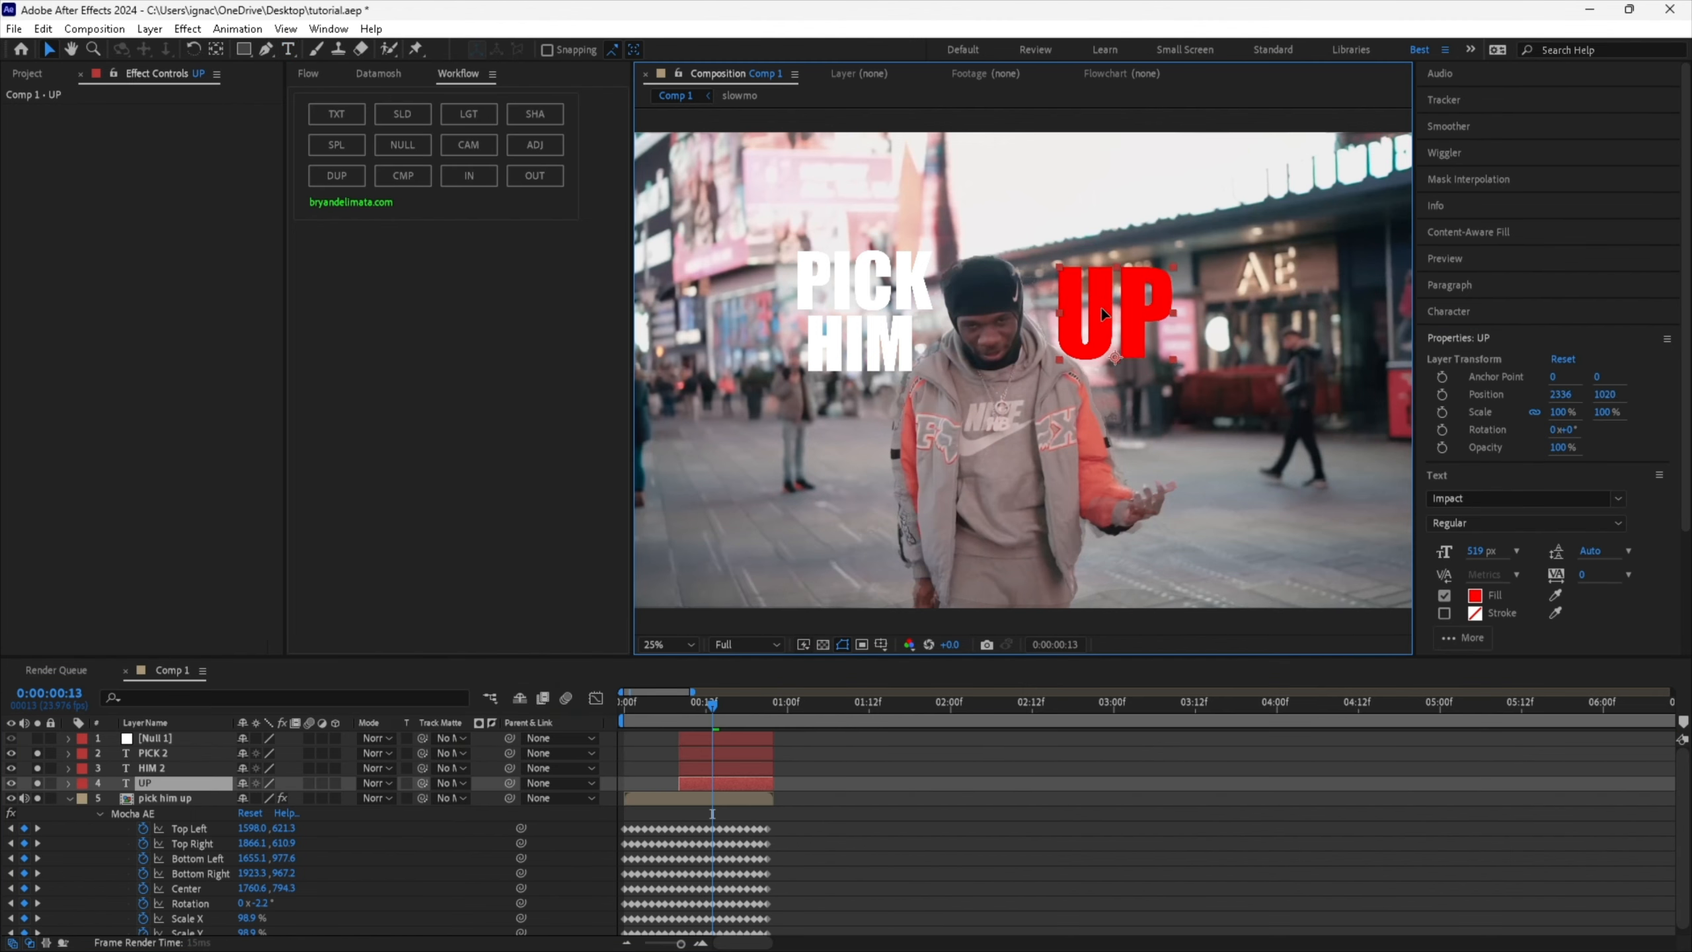
Apply the S_DissolveBlur effect to the PICK text layer with the playhead at 0:00:00:08.
mouse_move(691, 713)
mouse_down()
mouse_move(665, 713)
mouse_move(782, 723)
mouse_move(672, 739)
mouse_move(775, 723)
mouse_move(679, 725)
mouse_up()
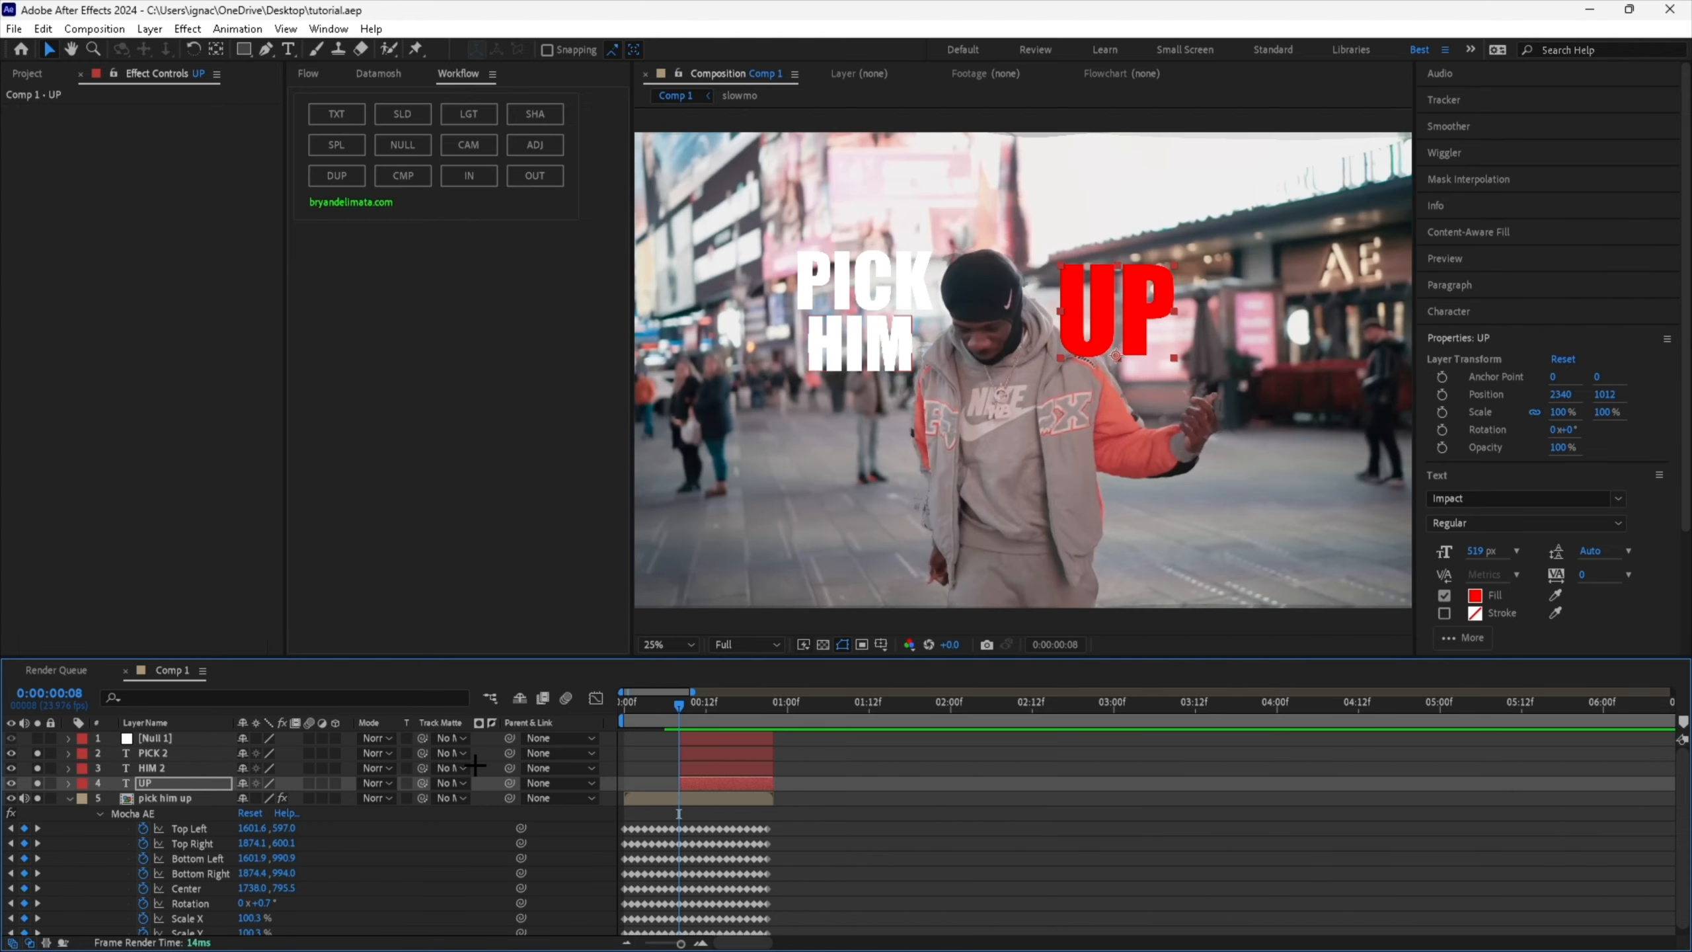
click(675, 755)
key(ctrl+space)
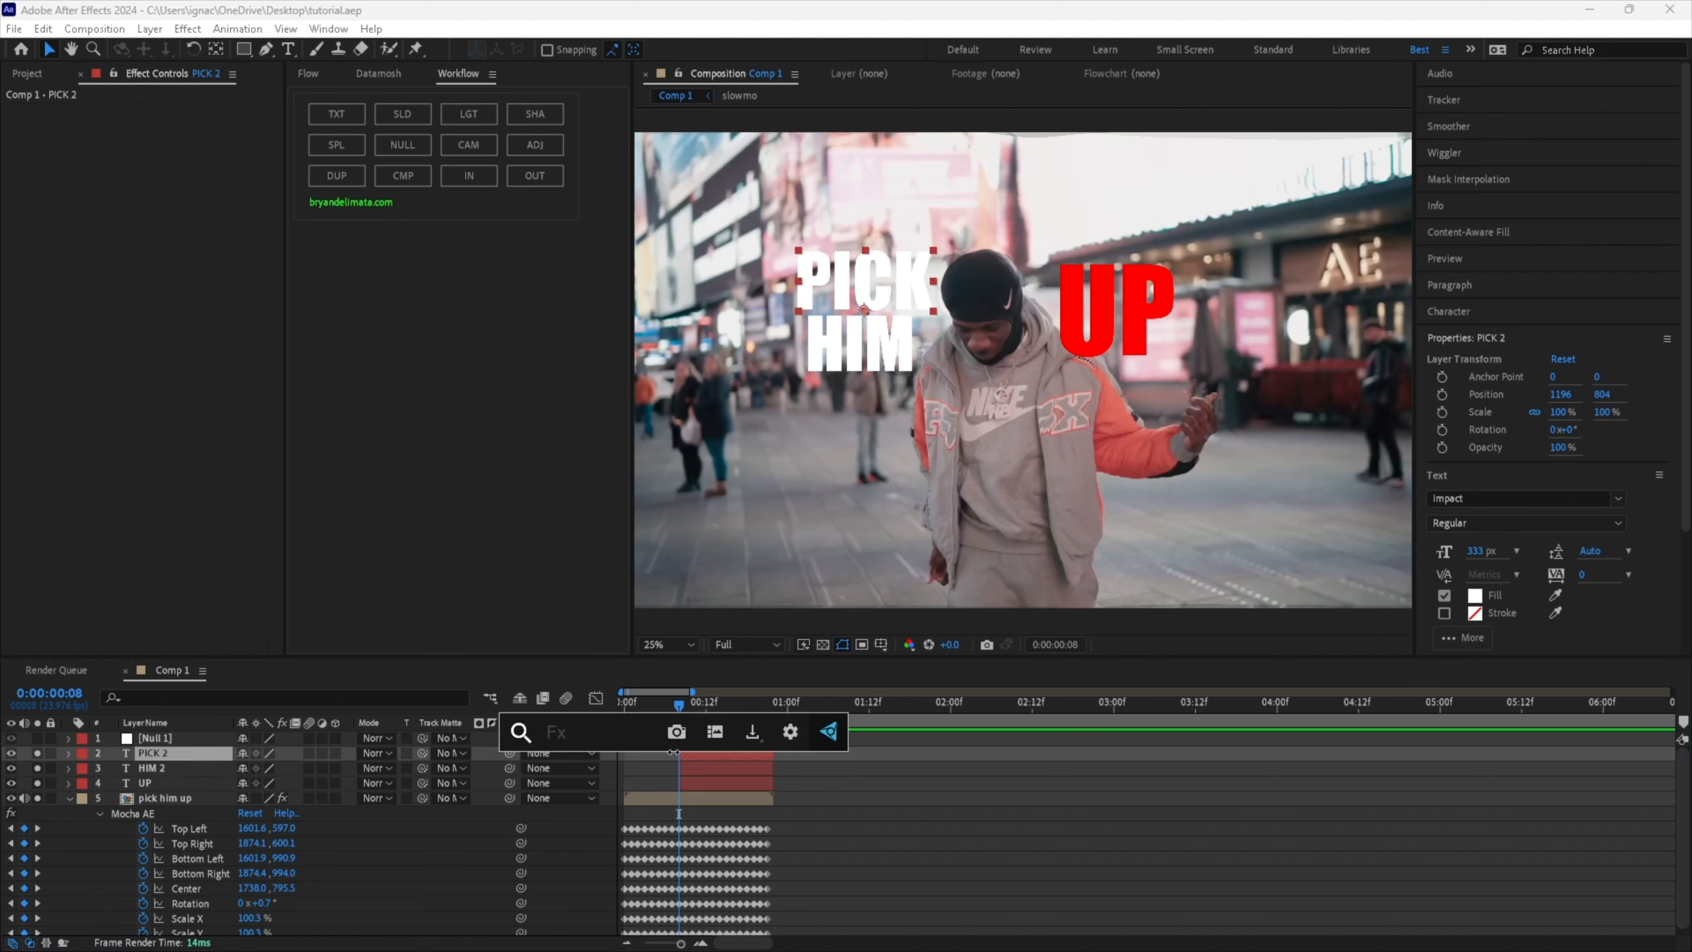
text(s_blur)
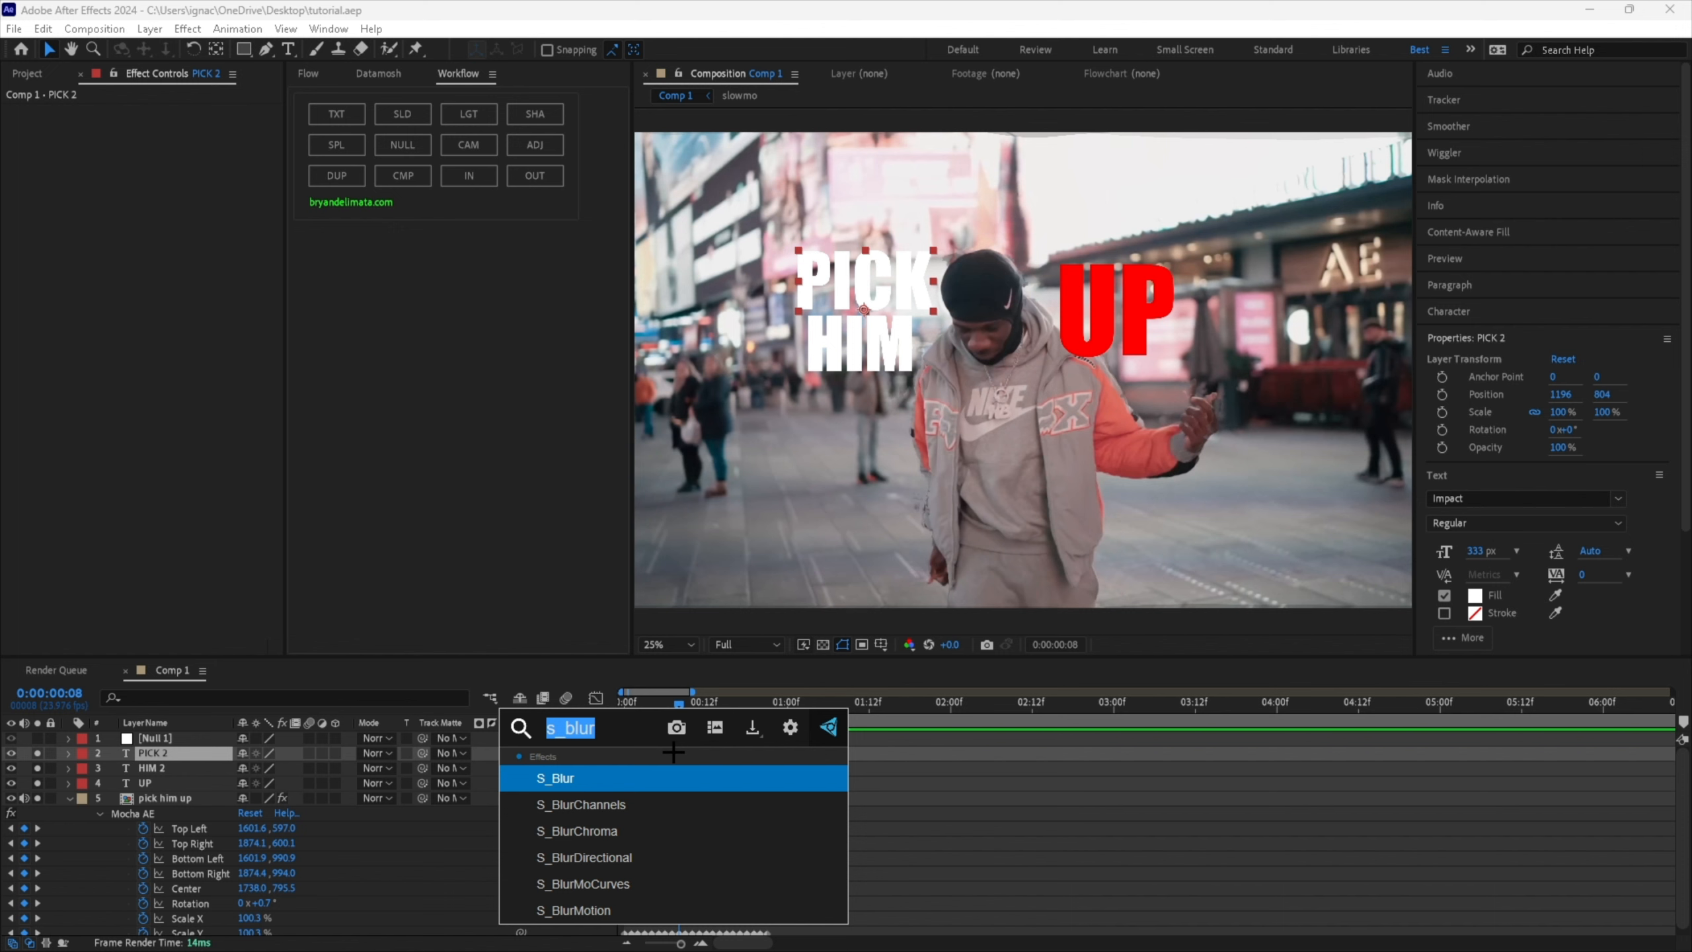
text(dissolveblur)
key(Return)
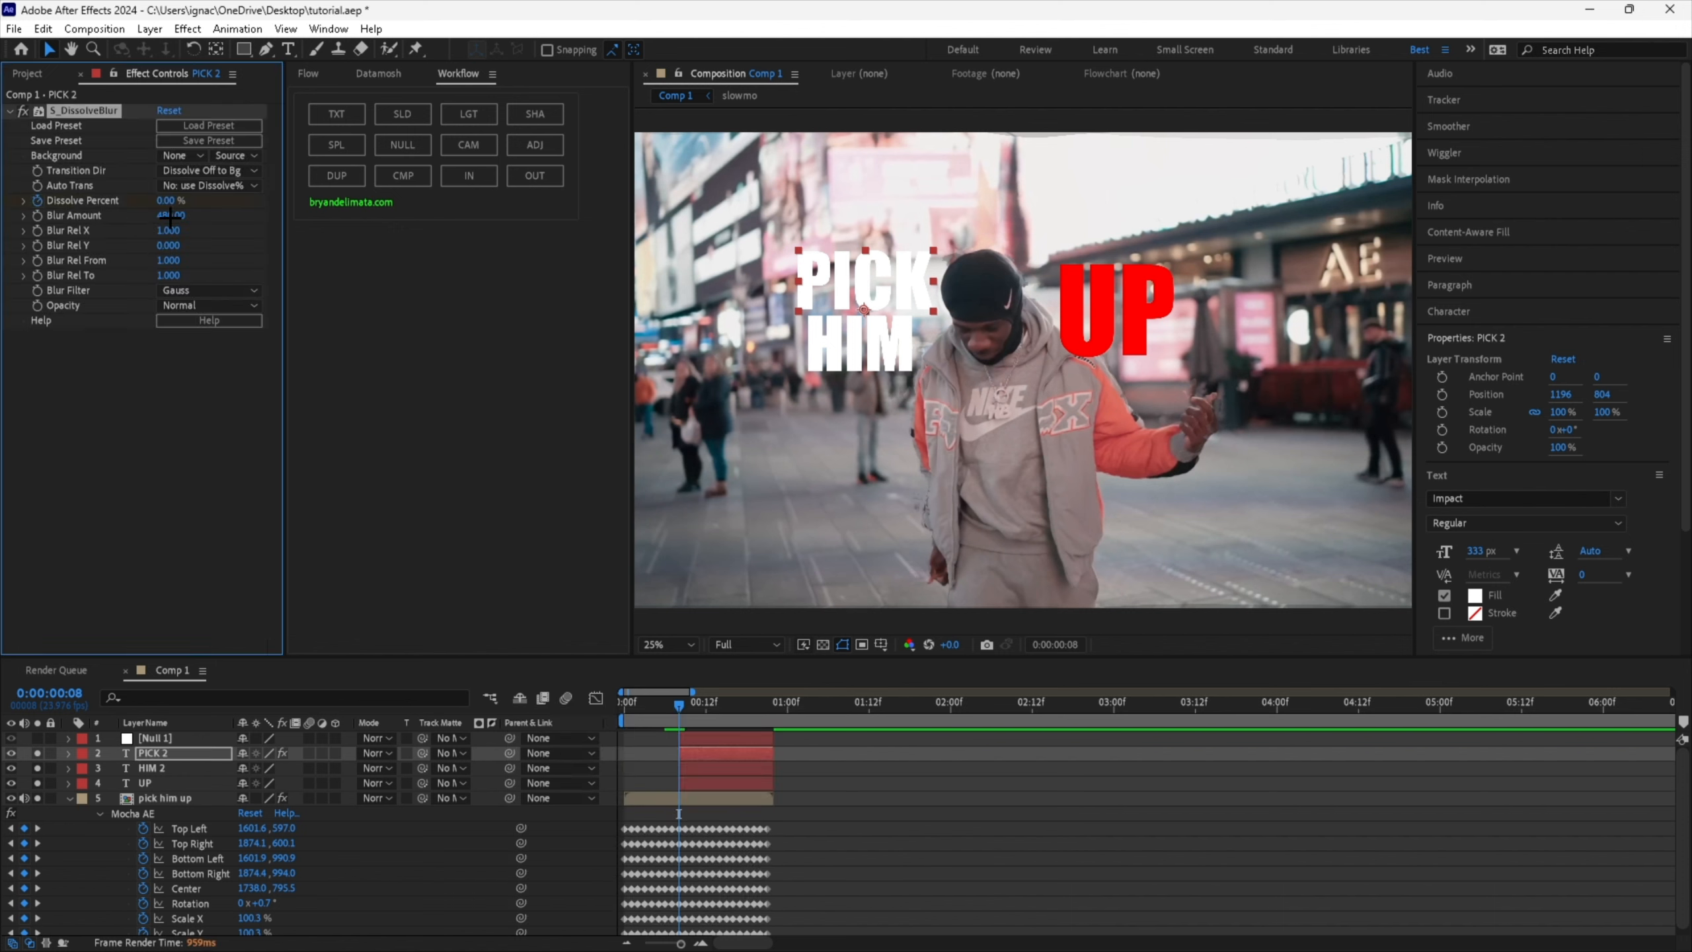
Animate PICK's Dissolve Percent from 100% at 0:00:00:08 to 0% at 0:00:00:11.
drag(232, 212, 299, 212)
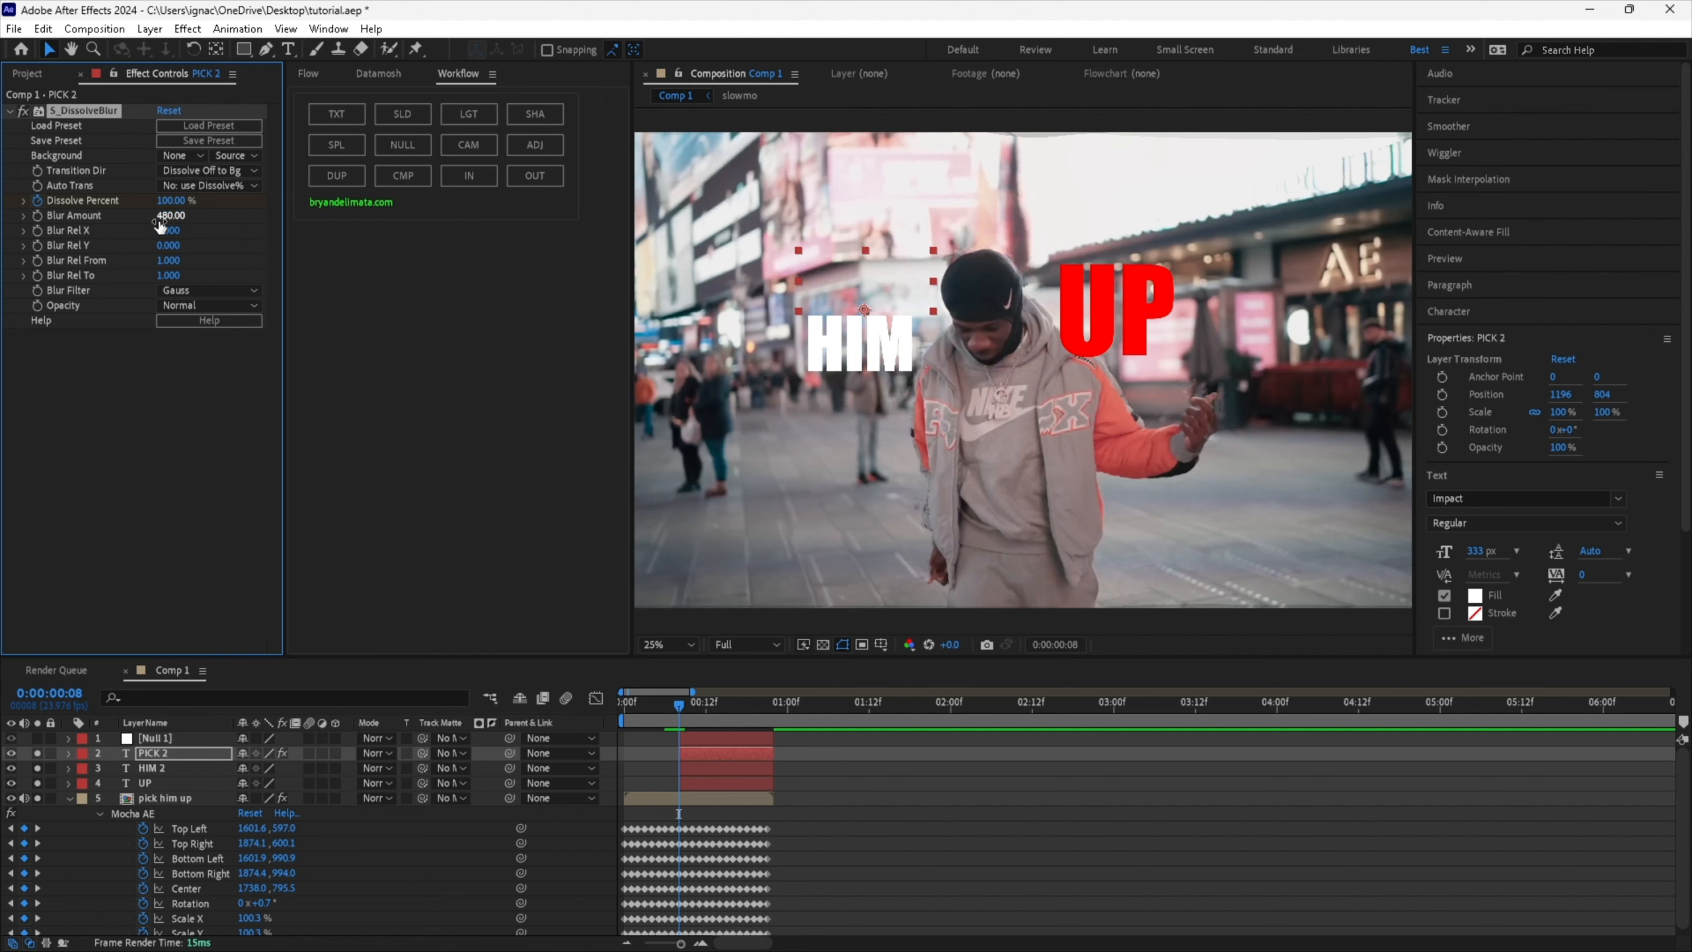
key(Page_Down)
key(Page_Down)
key(Page_Down)
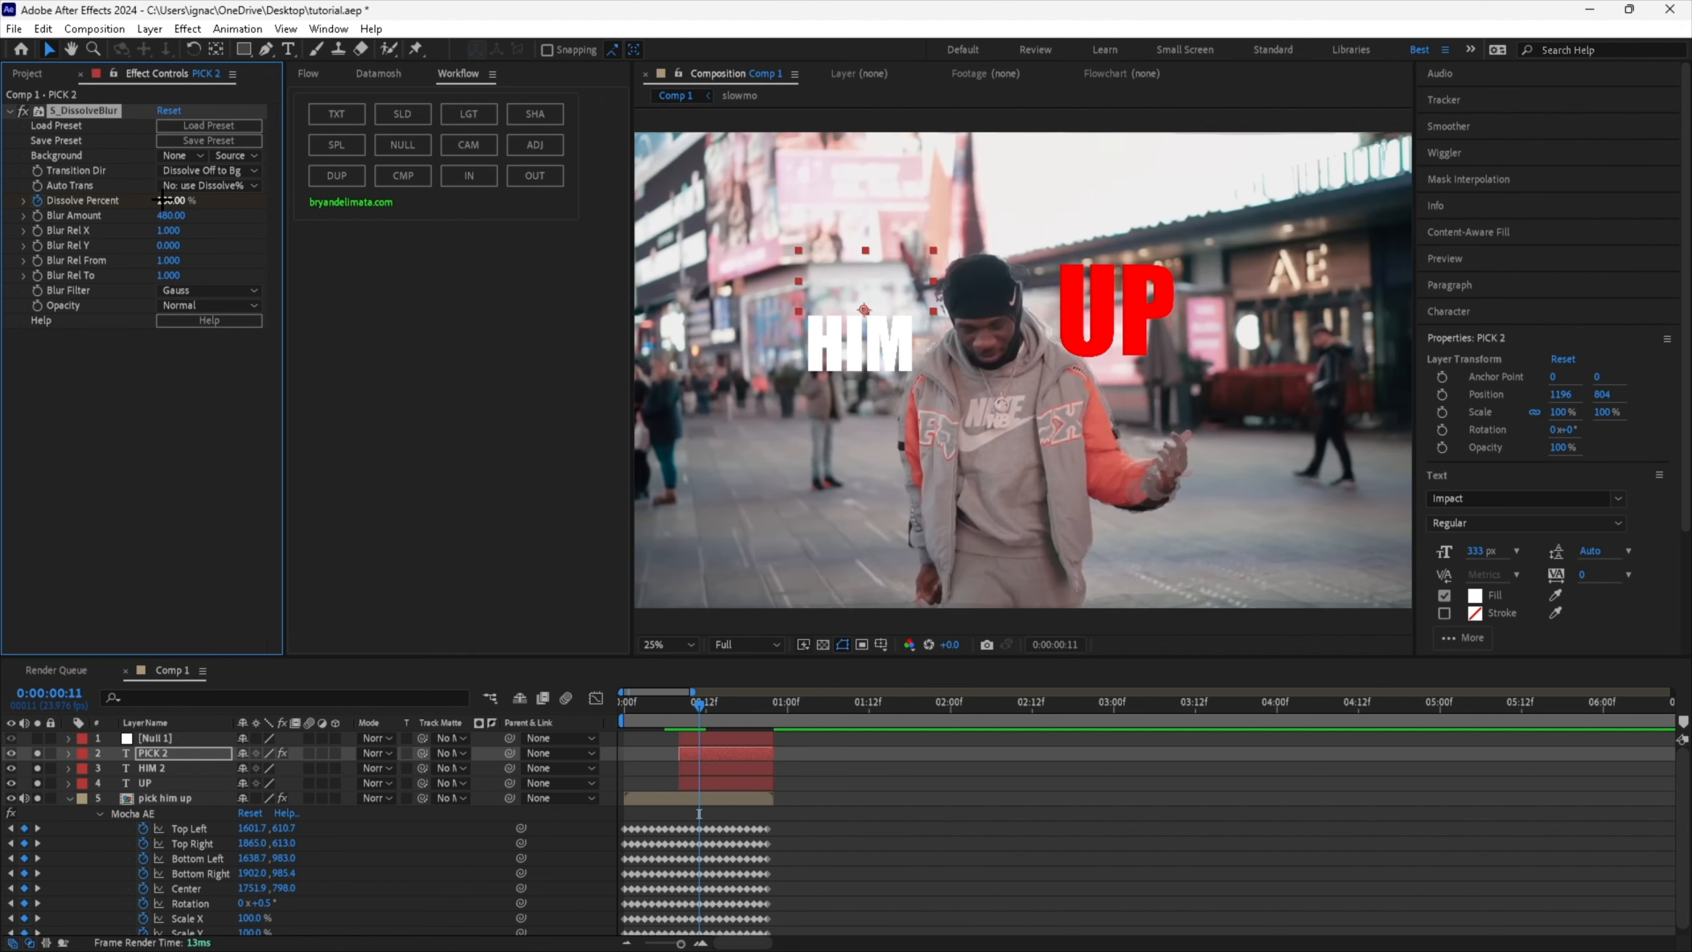
key(Page_Up)
key(Page_Up)
key(Page_Up)
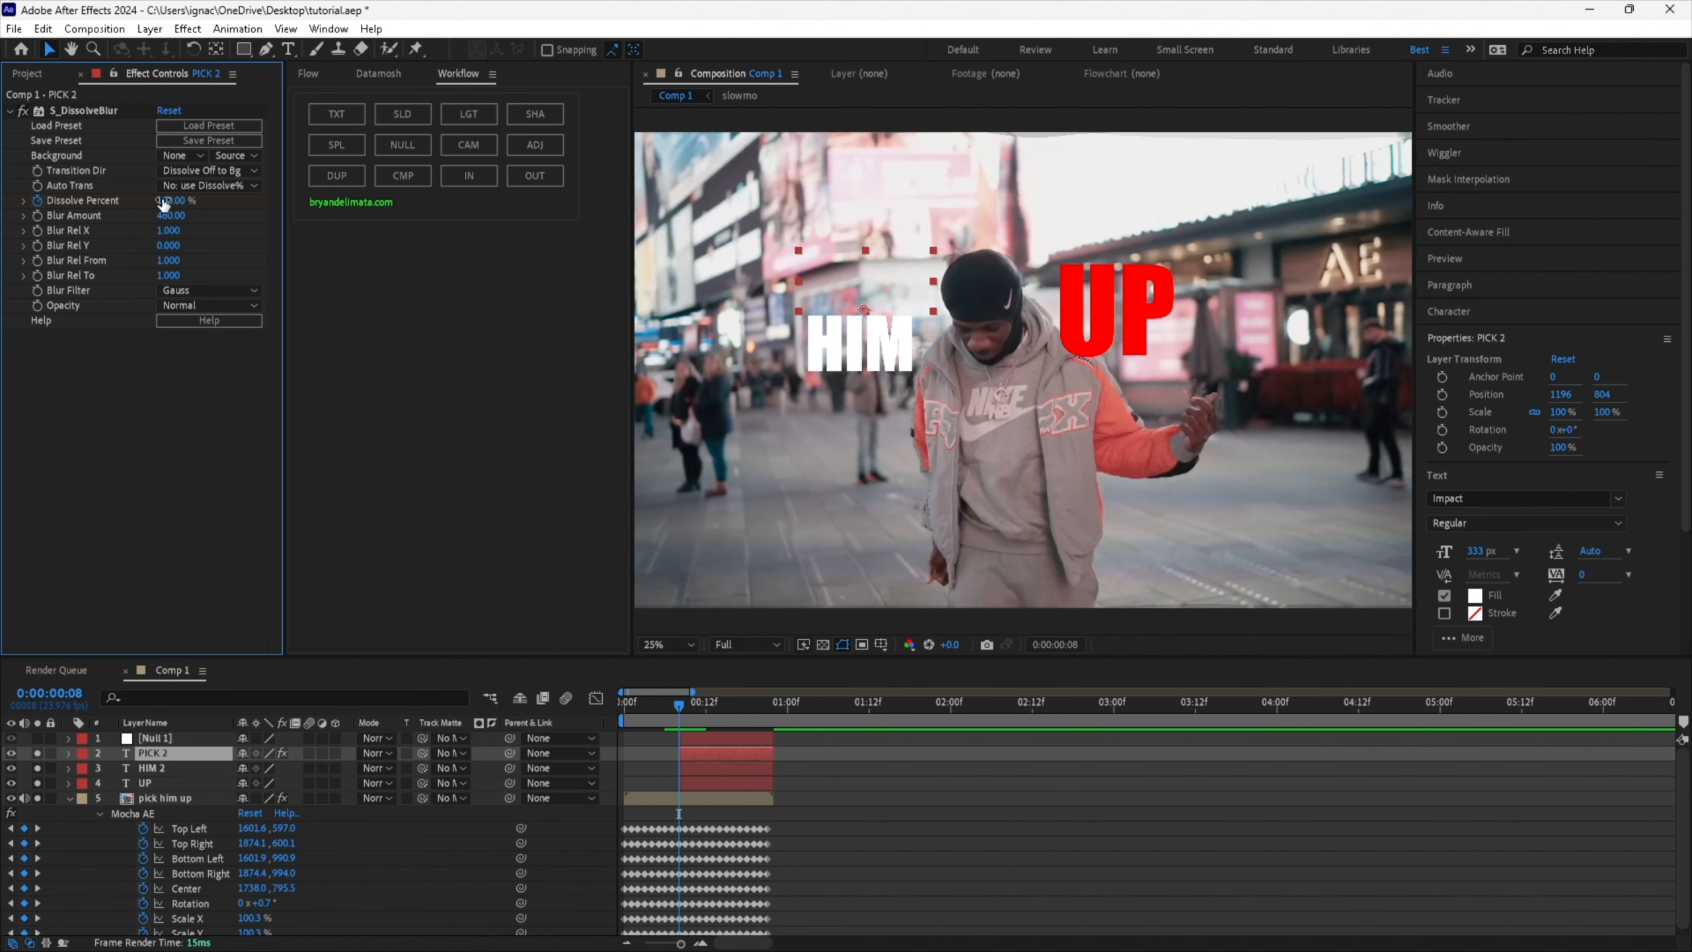
key(Page_Down)
key(Page_Down)
key(Page_Down)
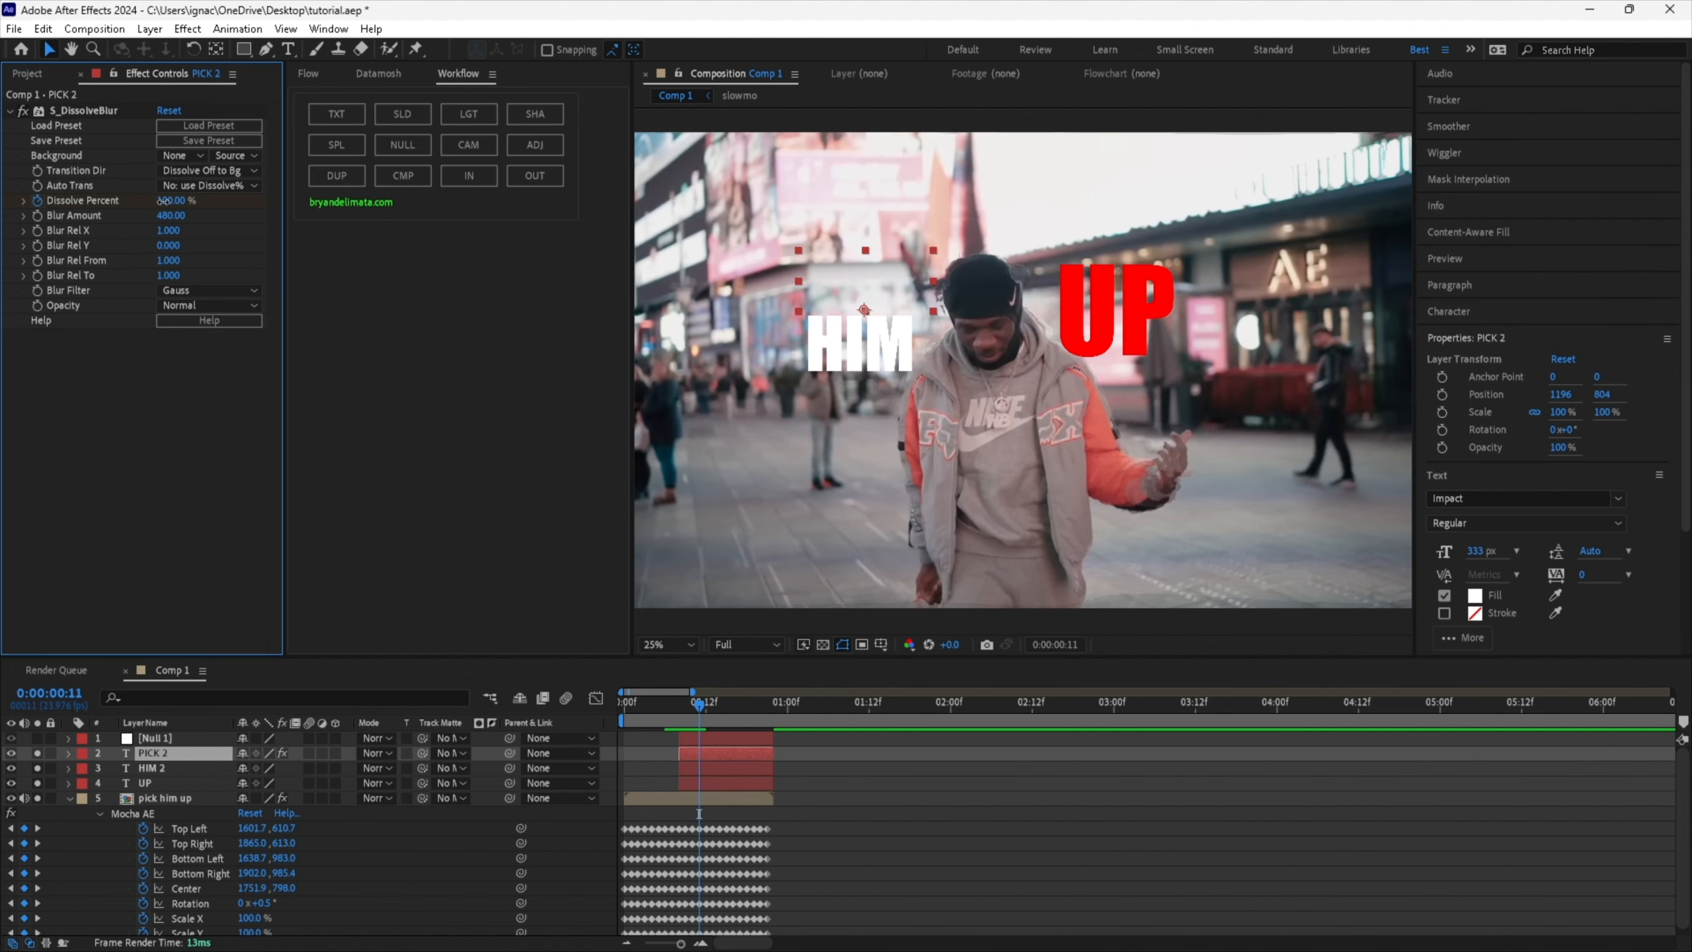
drag(163, 201, 2, 242)
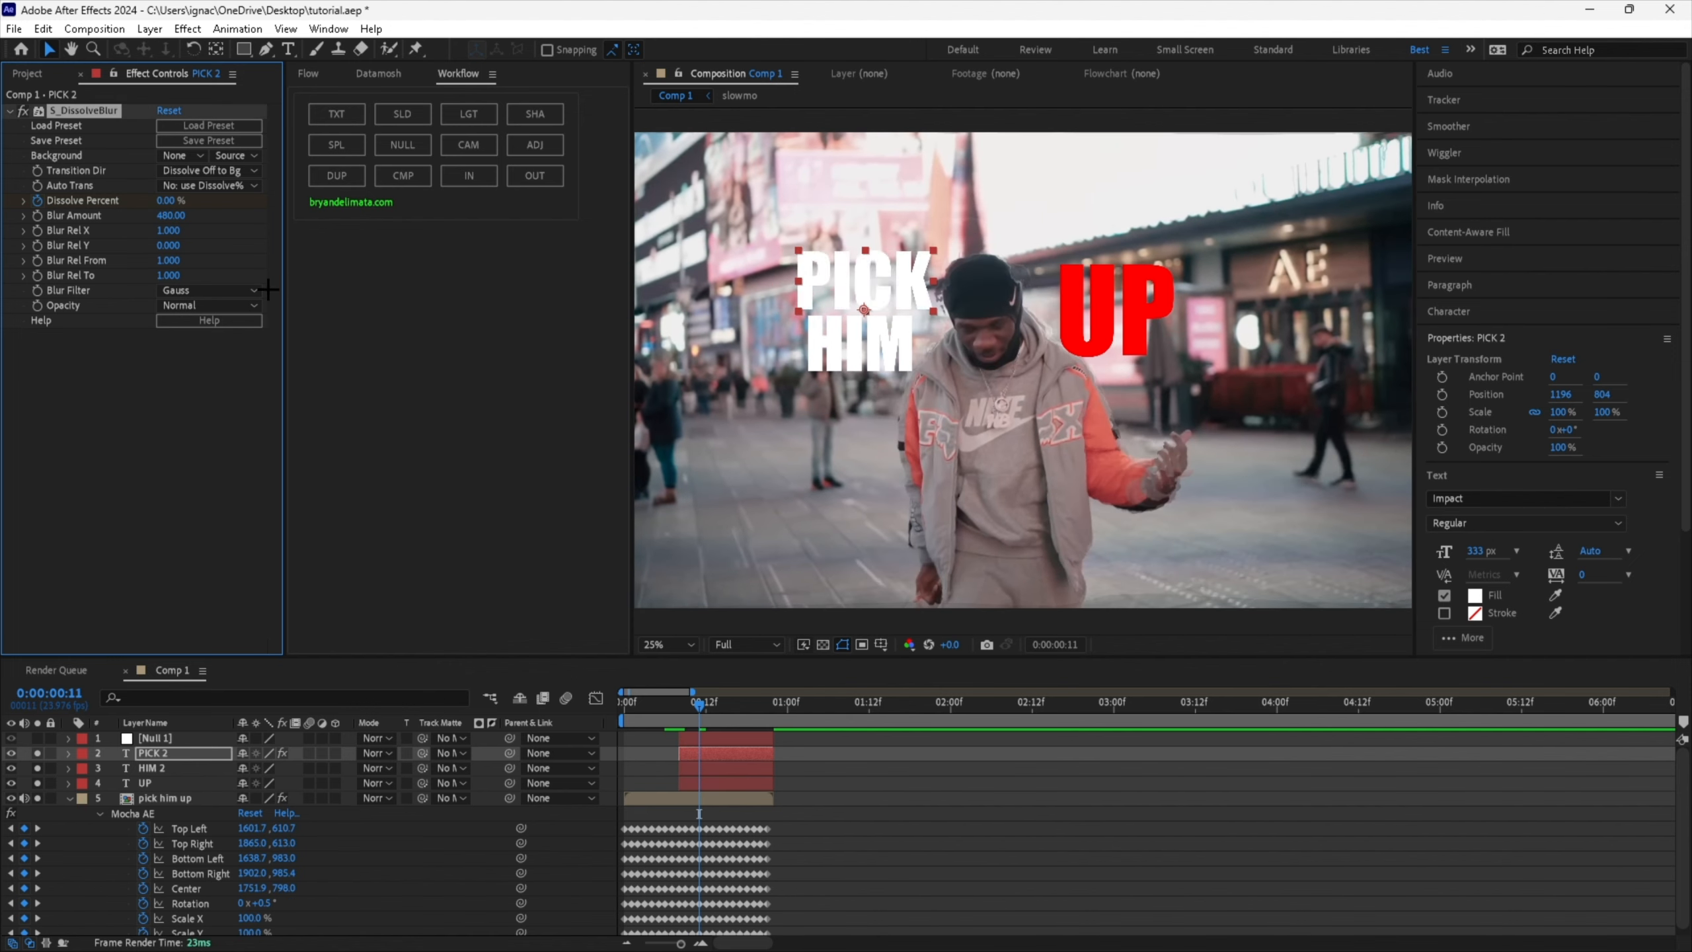
Add the S_BlurMoCurves effect to the PICK layer and set its Shift X to -1010.
key(ctrl+space)
text(blurmo)
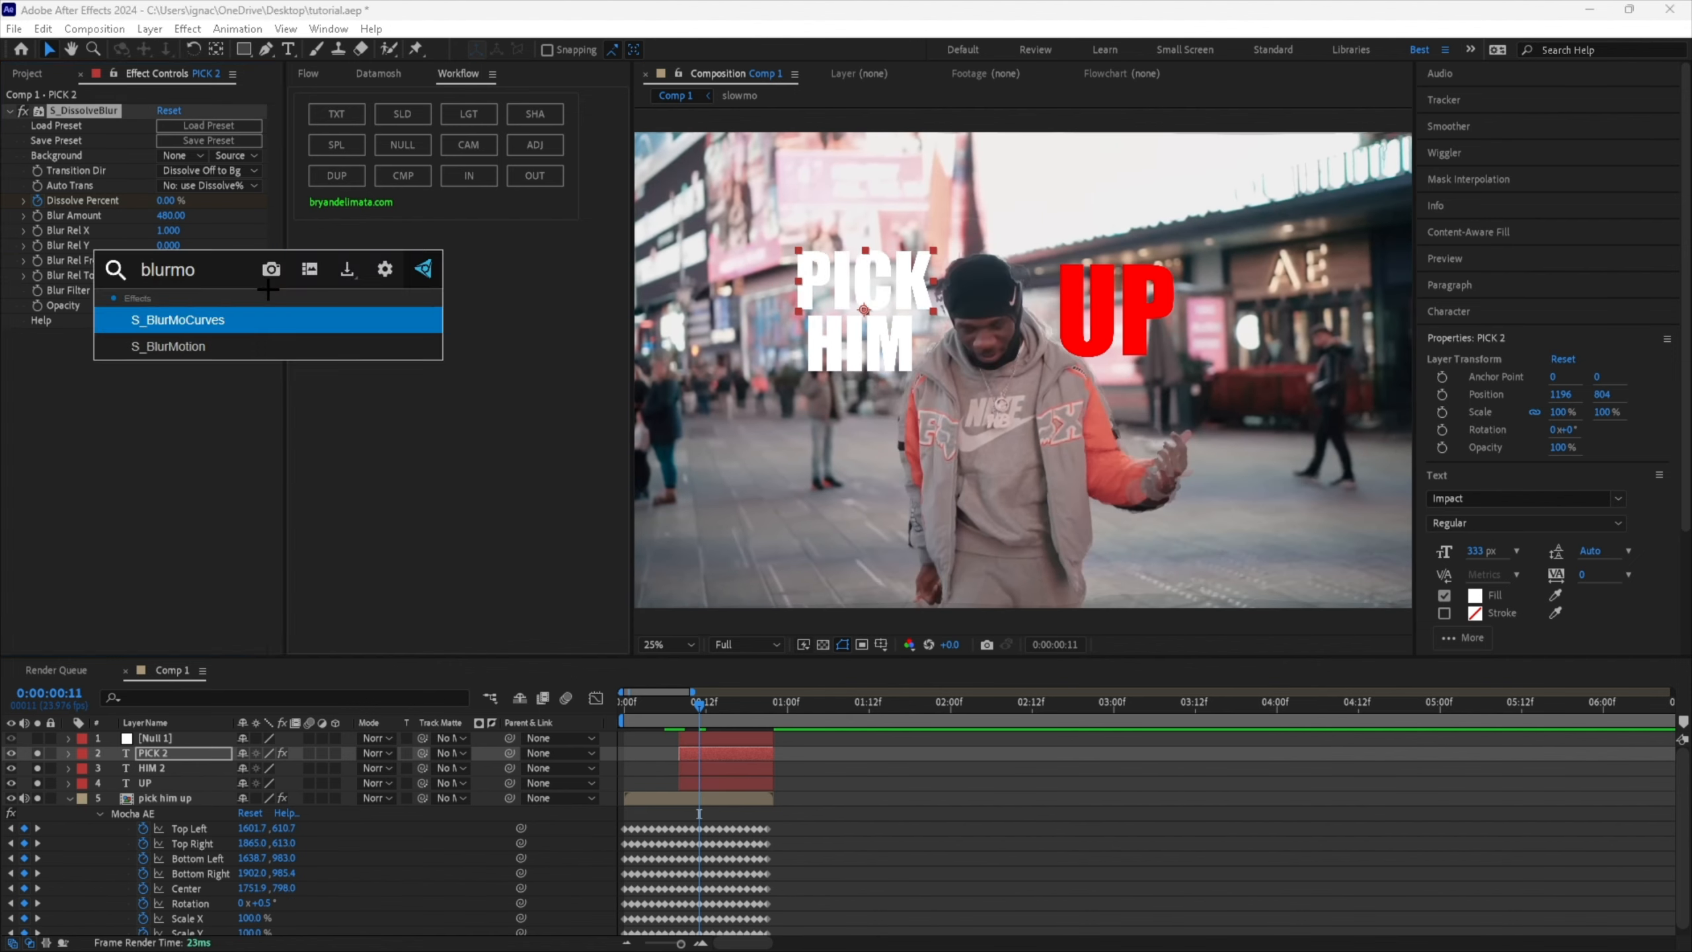
key(Return)
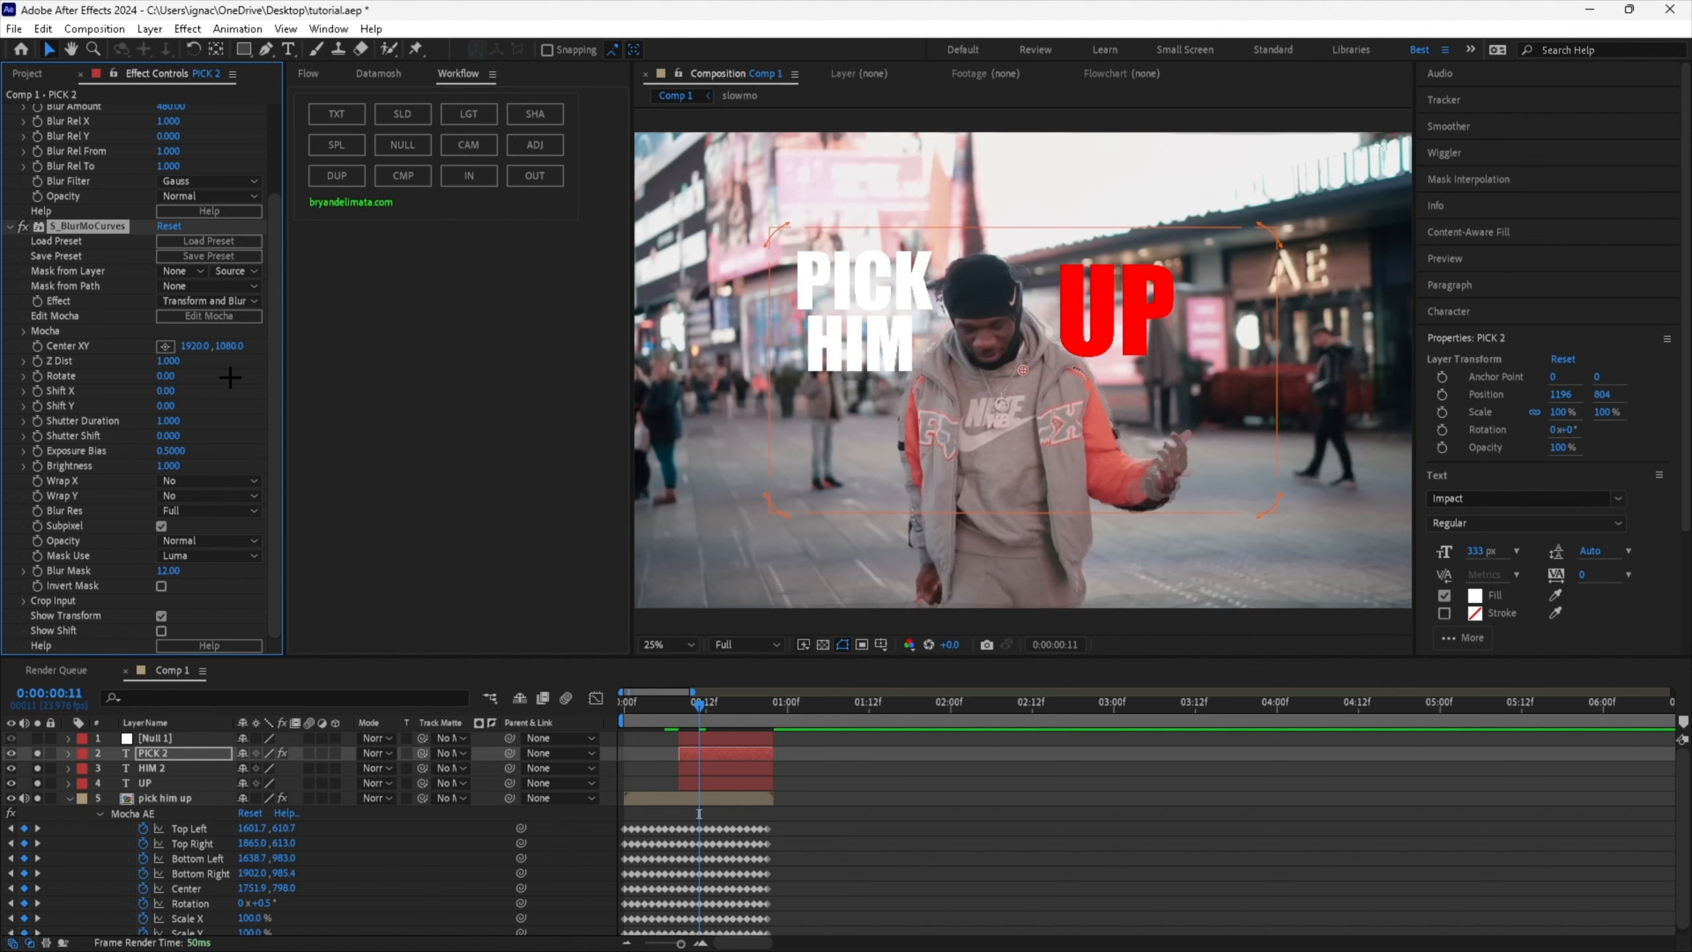
drag(174, 394, 97, 407)
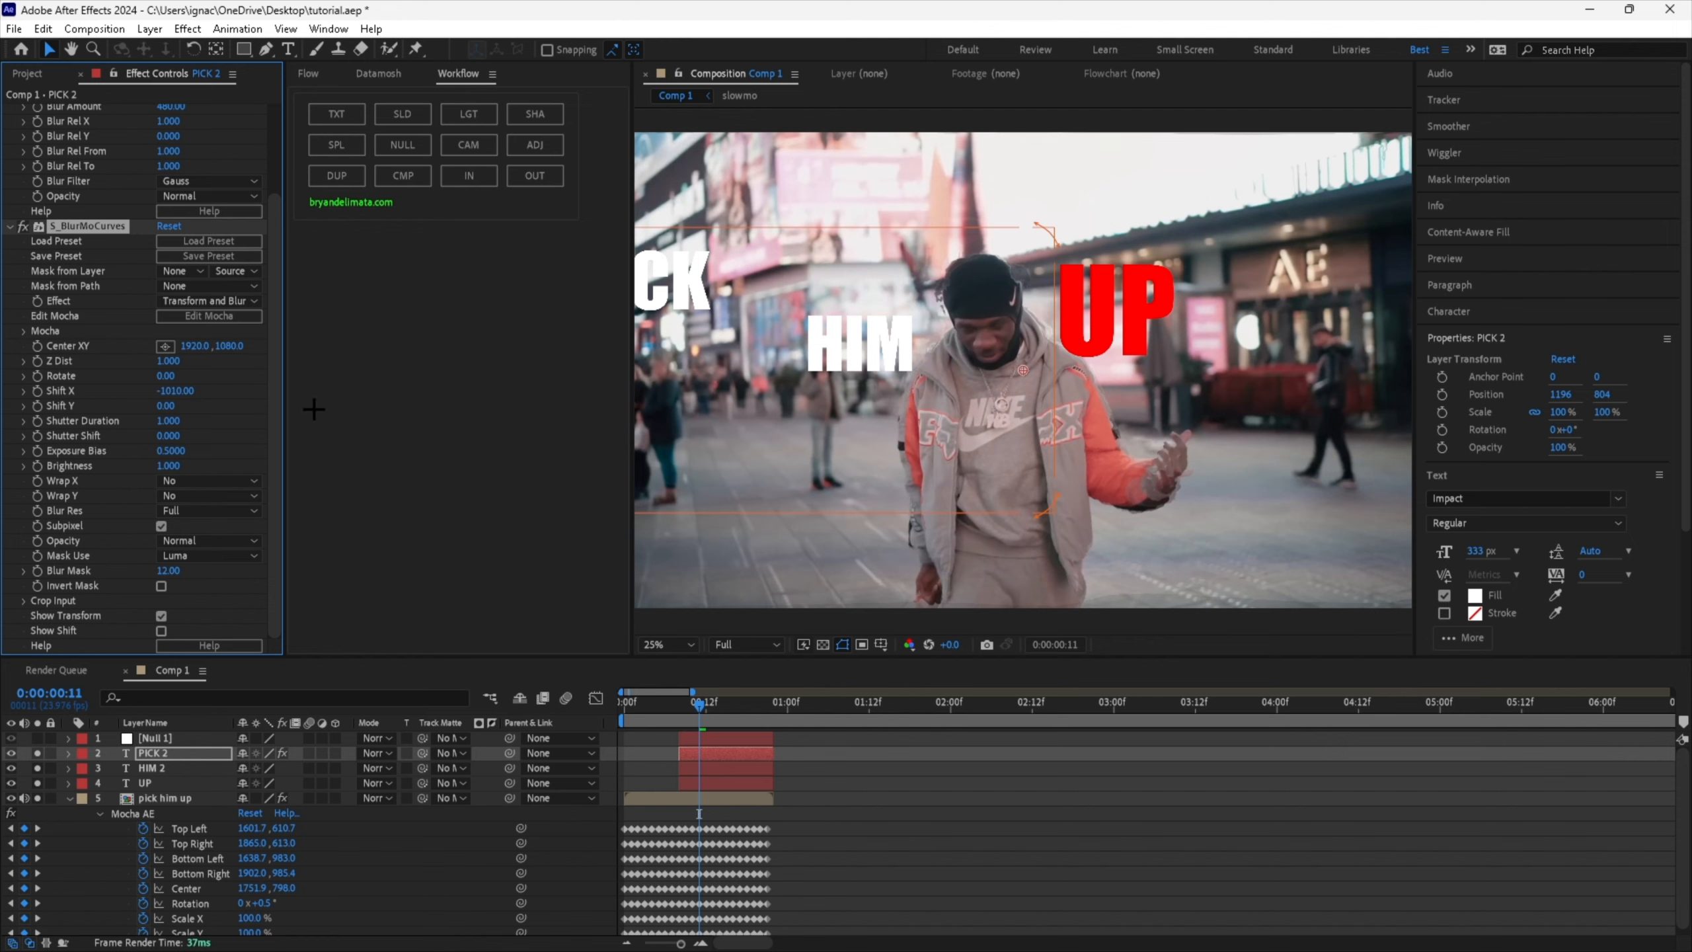
scroll(845, 416, down, 1)
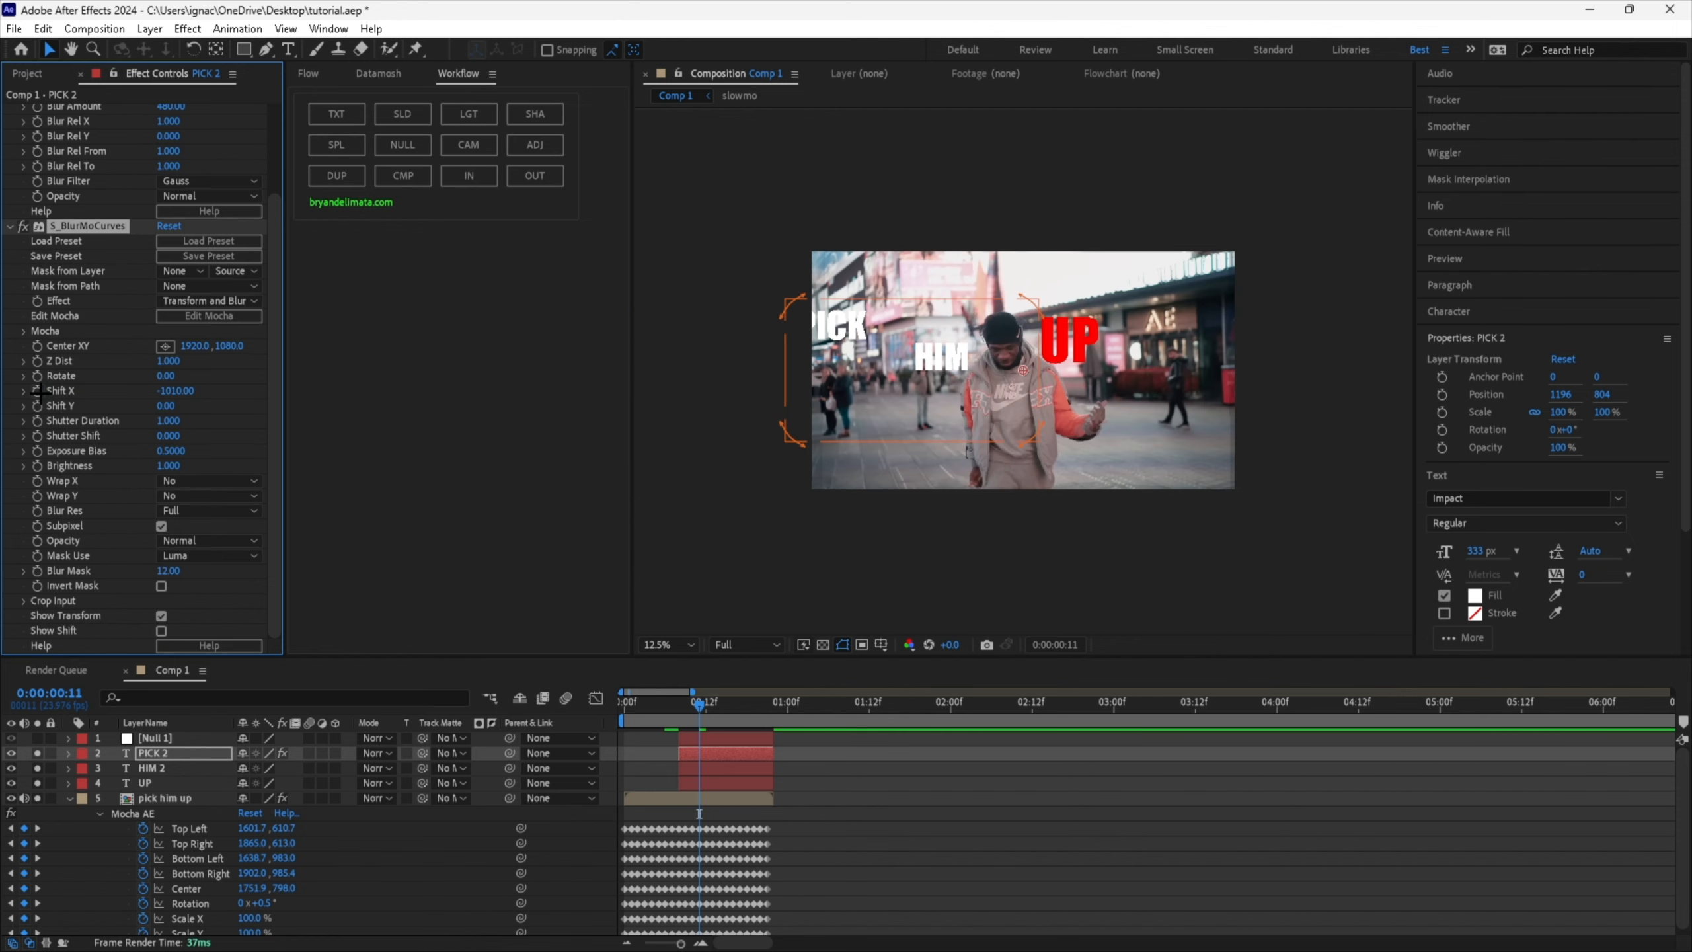
Place PICK's -1010 Shift X keyframe at 0:00:00:08 and set Shift X to 0 at 0:00:00:11.
key(u)
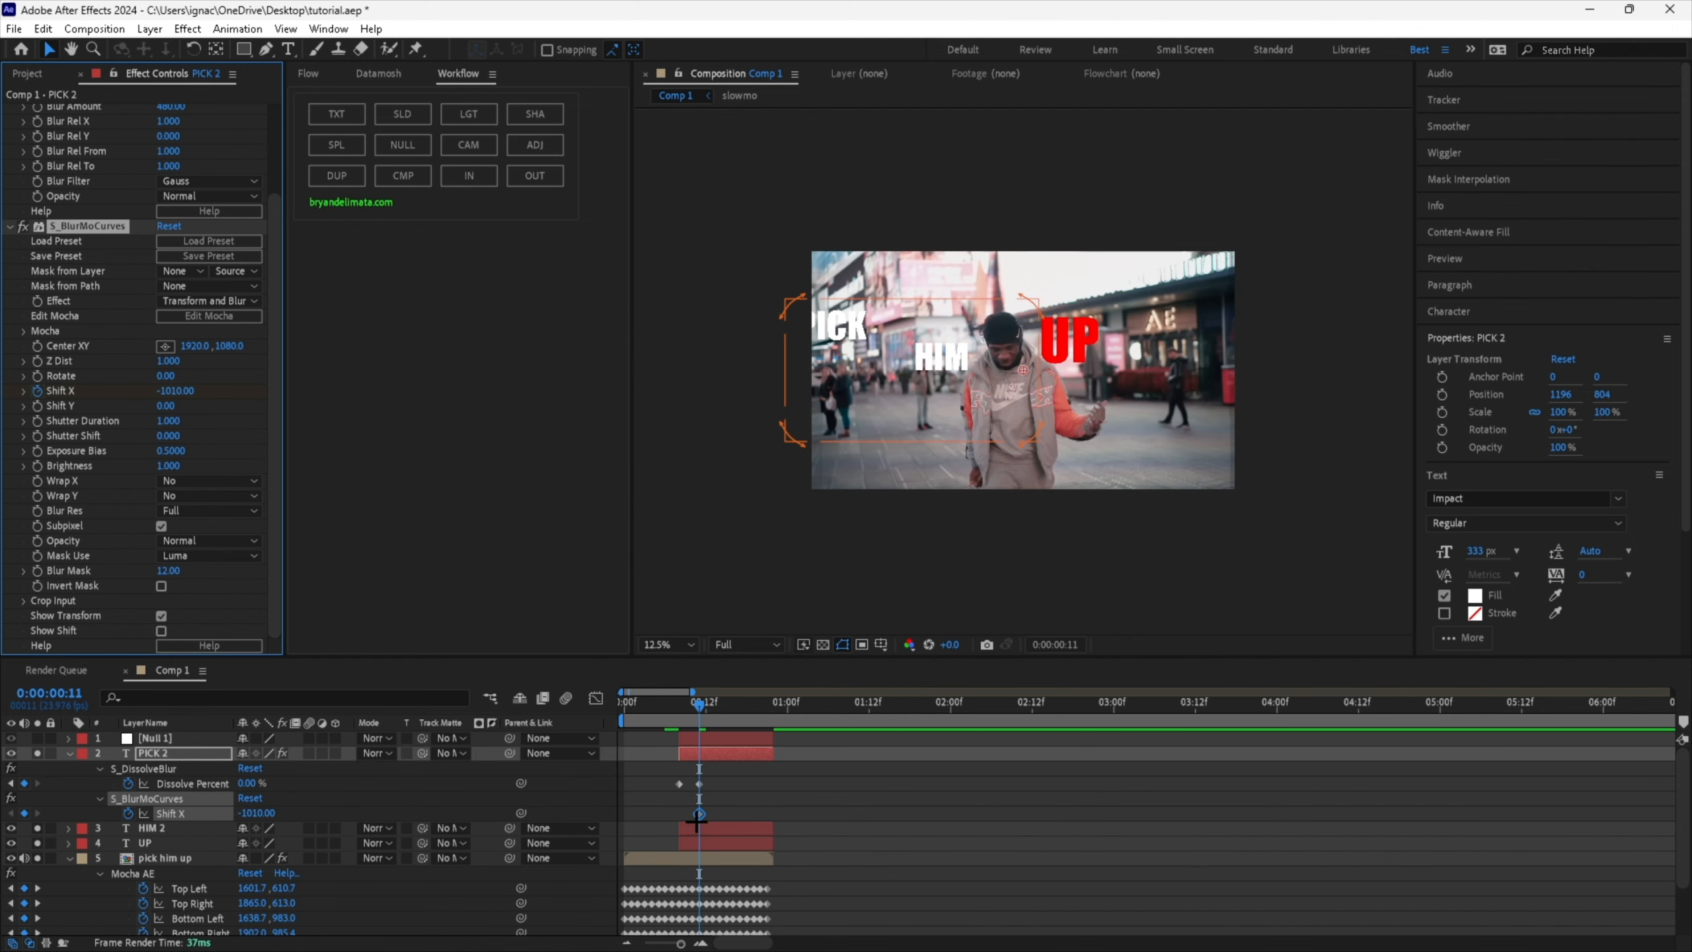
drag(696, 822, 682, 821)
click(174, 391)
text(0)
key(Return)
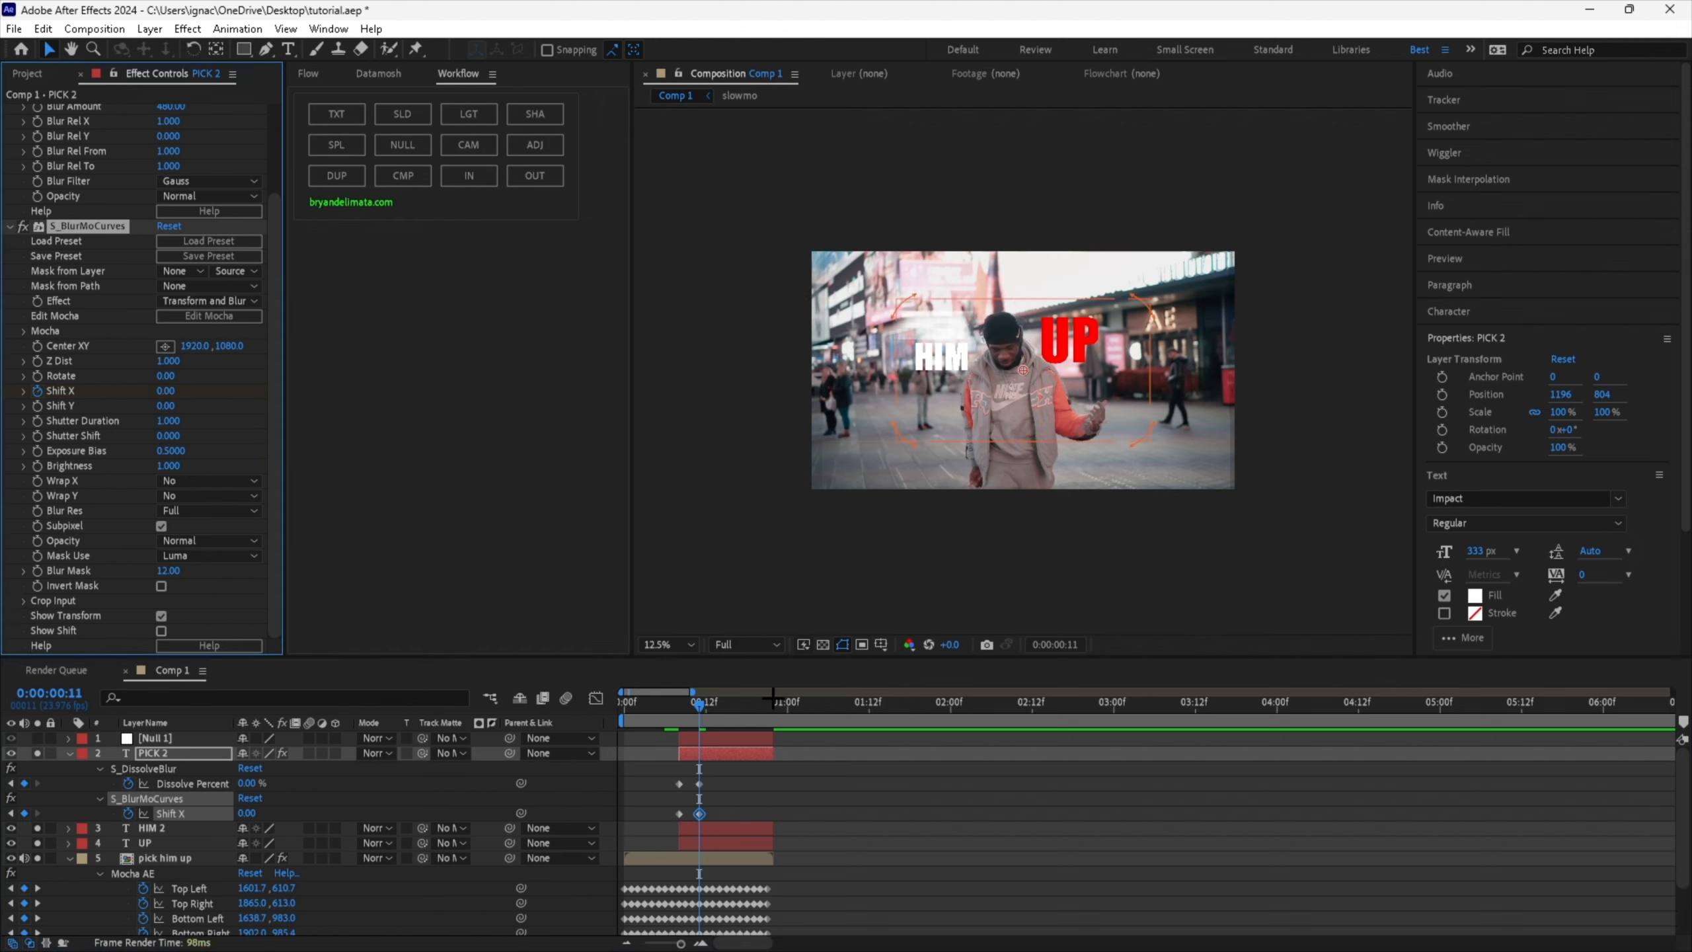
Return to 0:00:00:08 and copy PICK's Dissolve Percent and Shift X keyframes.
click(677, 707)
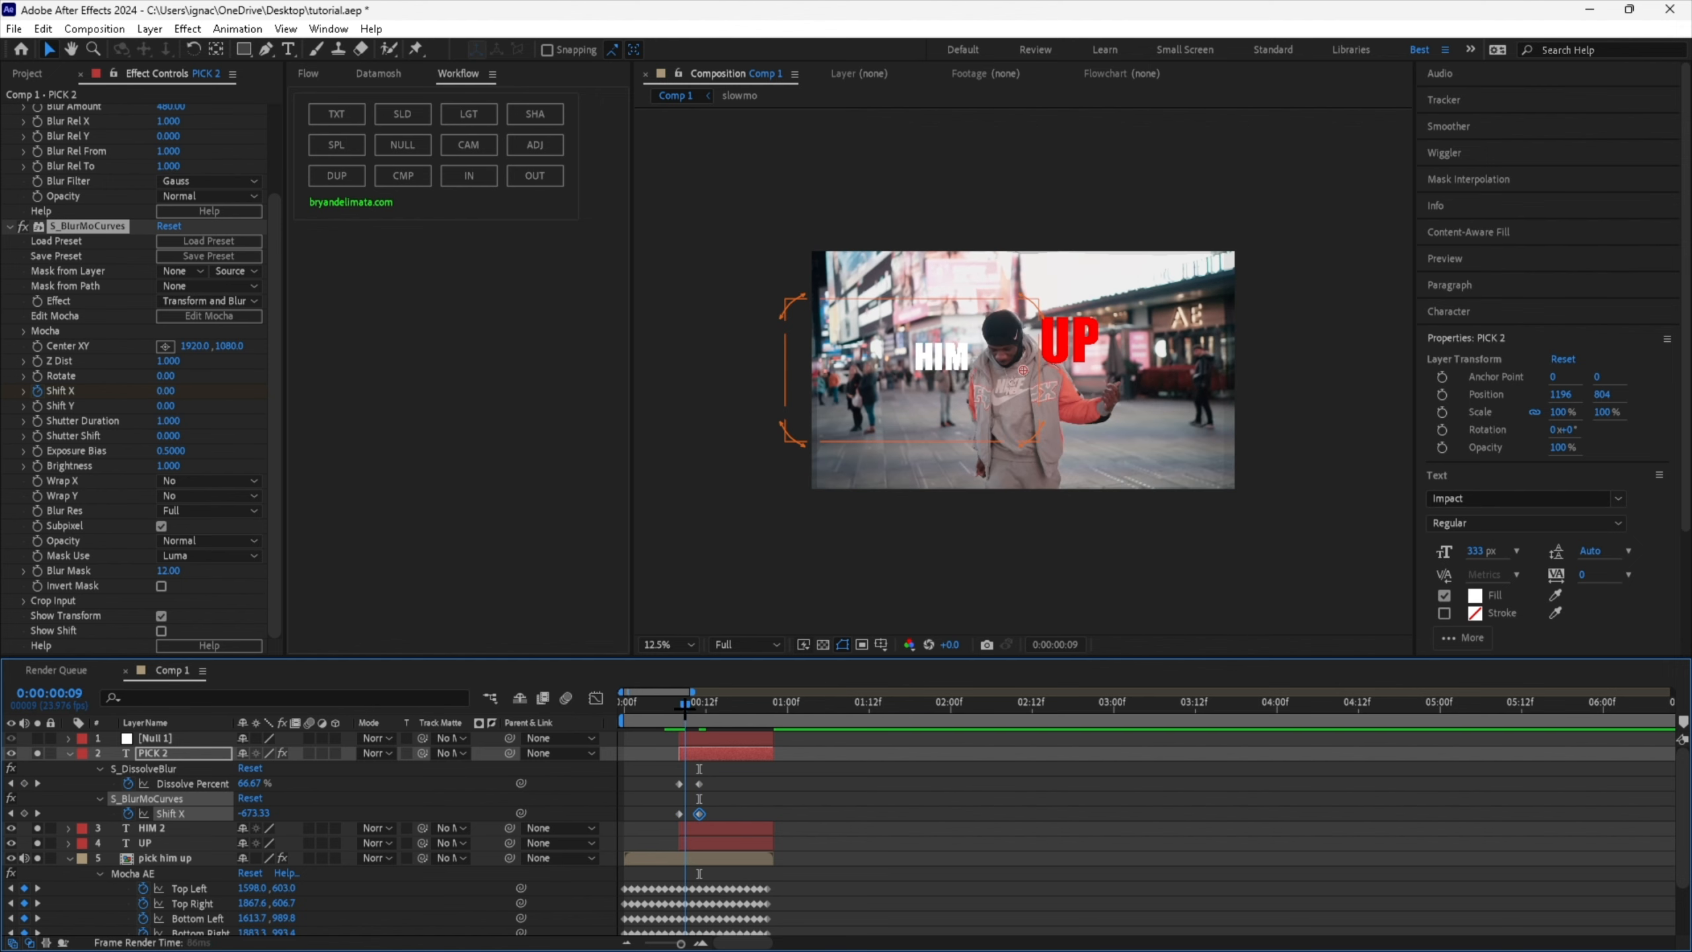
click(680, 708)
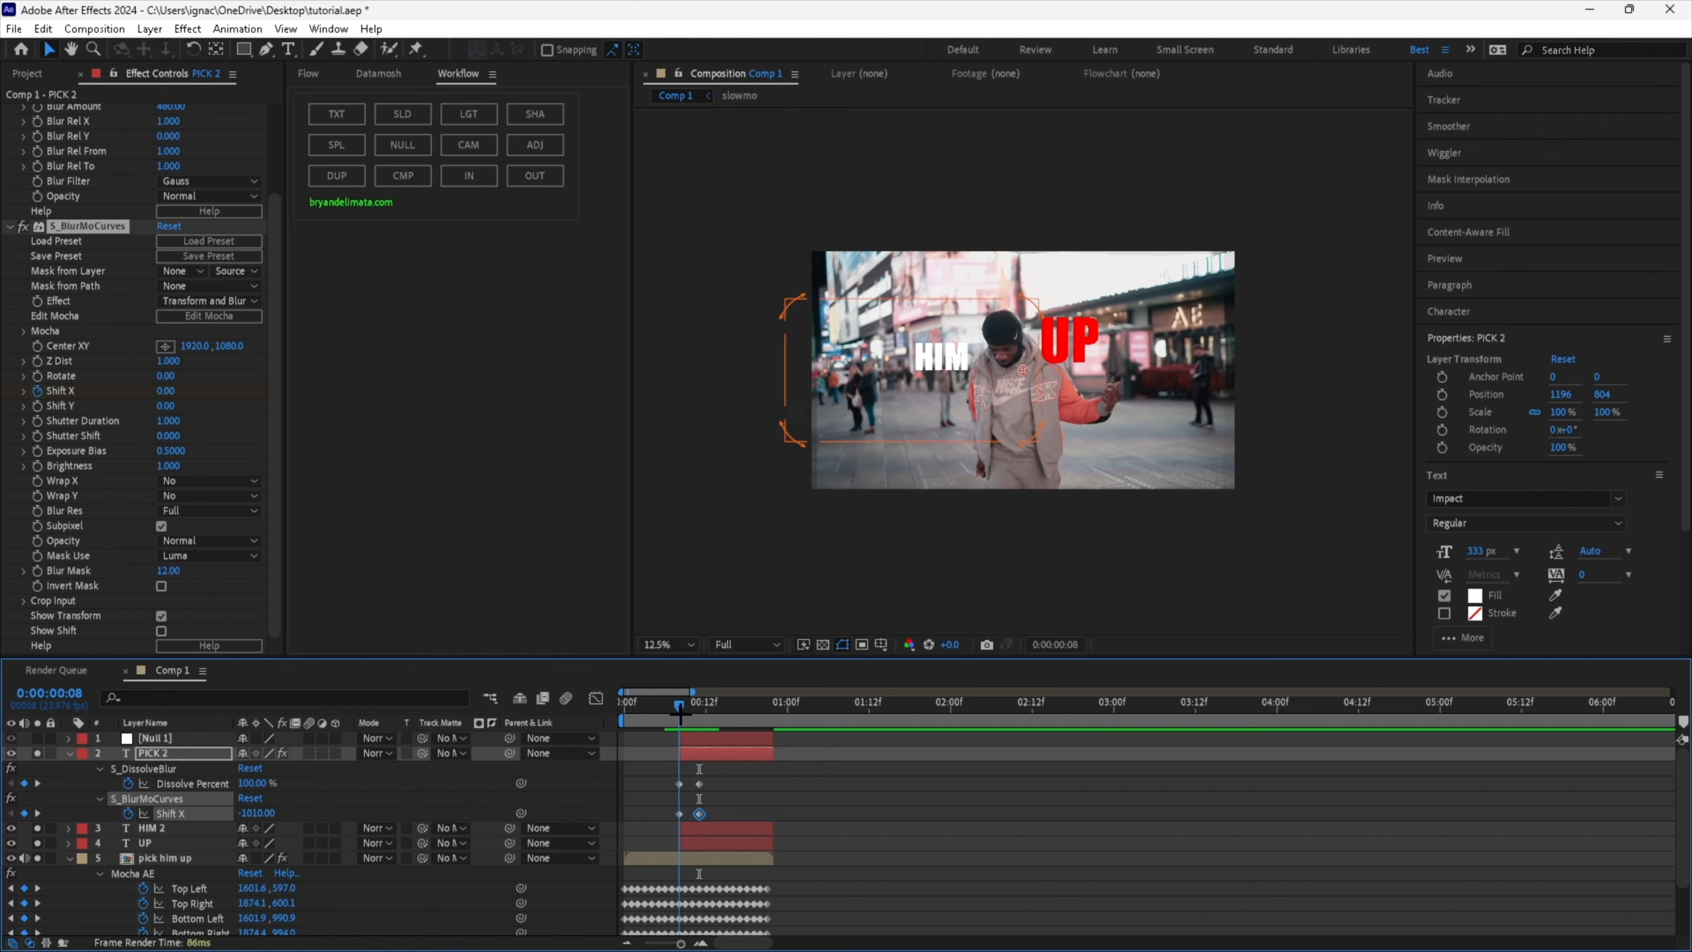
click(668, 818)
drag(670, 819, 711, 774)
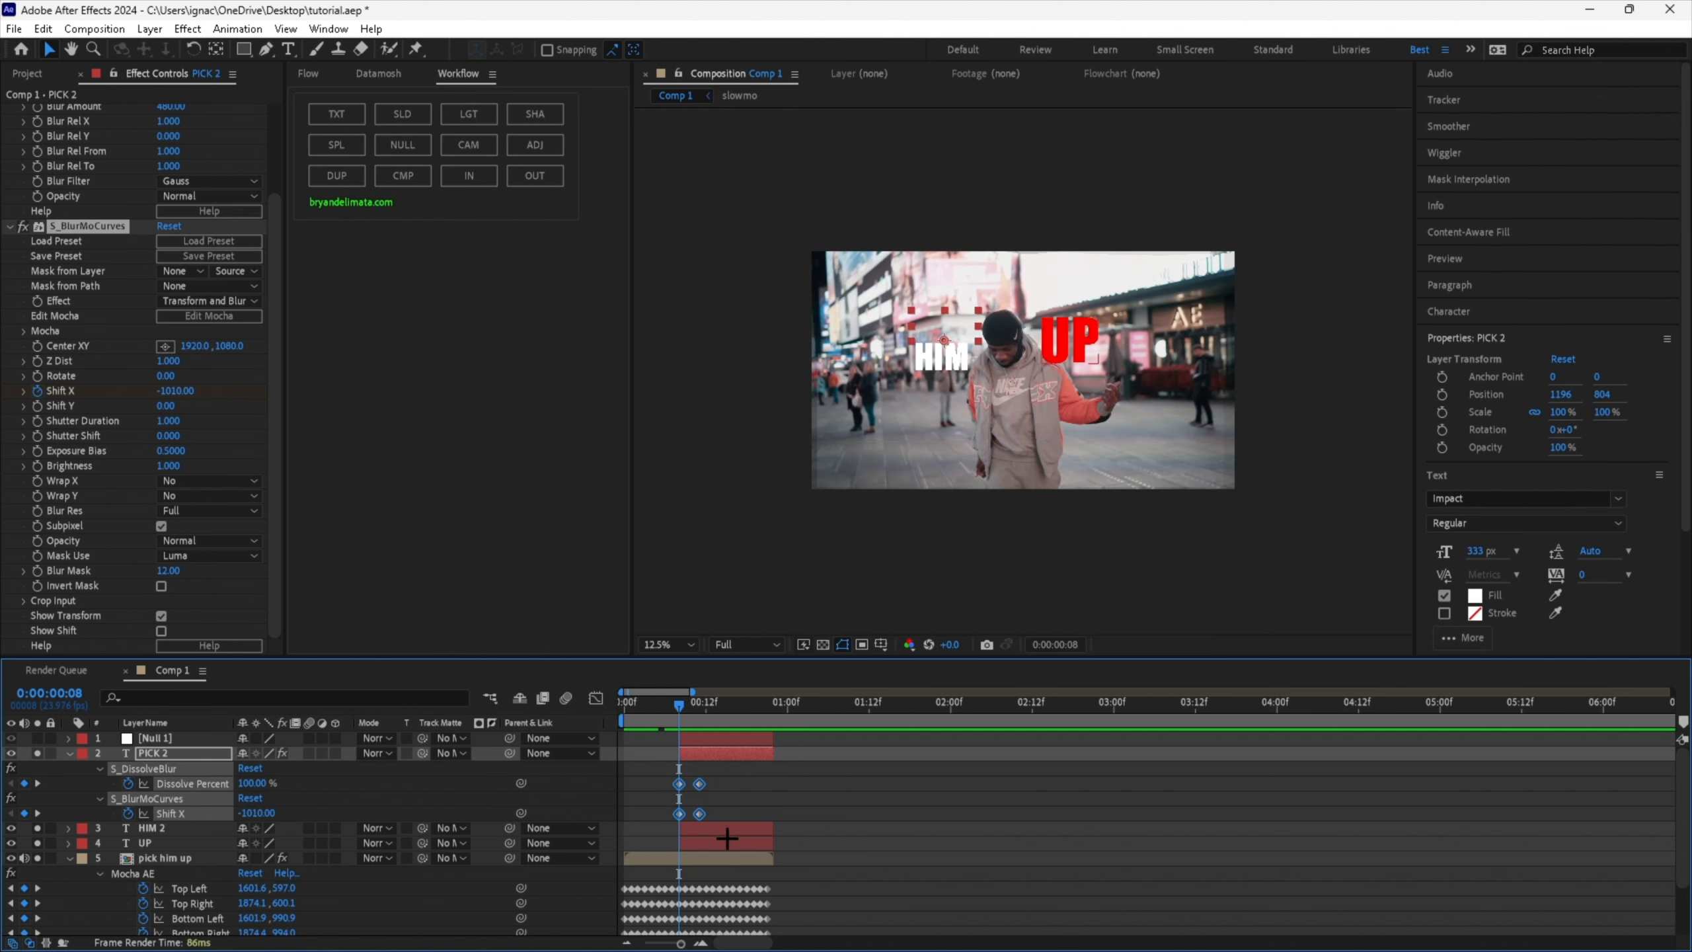
Split the HIM text layer at 0:00:00:12 and delete its earlier part.
click(727, 835)
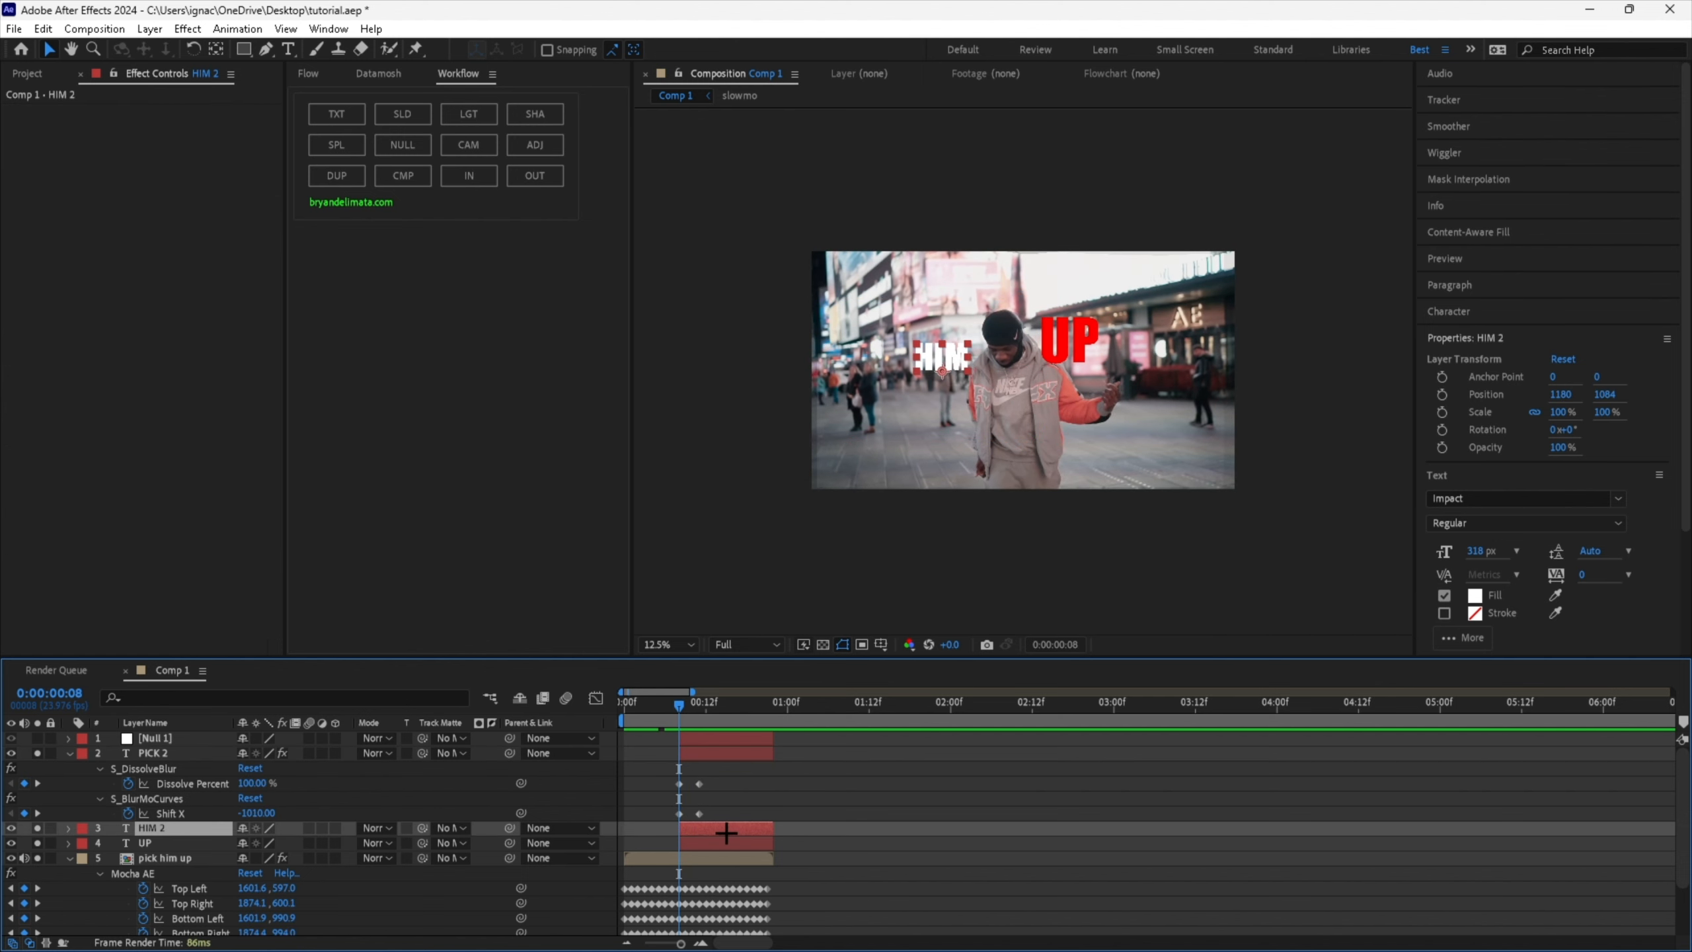
scroll(728, 826, down, 1)
click(727, 796)
click(729, 784)
scroll(697, 751, up, 1)
mouse_move(681, 714)
mouse_down()
mouse_move(710, 717)
mouse_move(666, 723)
mouse_move(707, 710)
mouse_up()
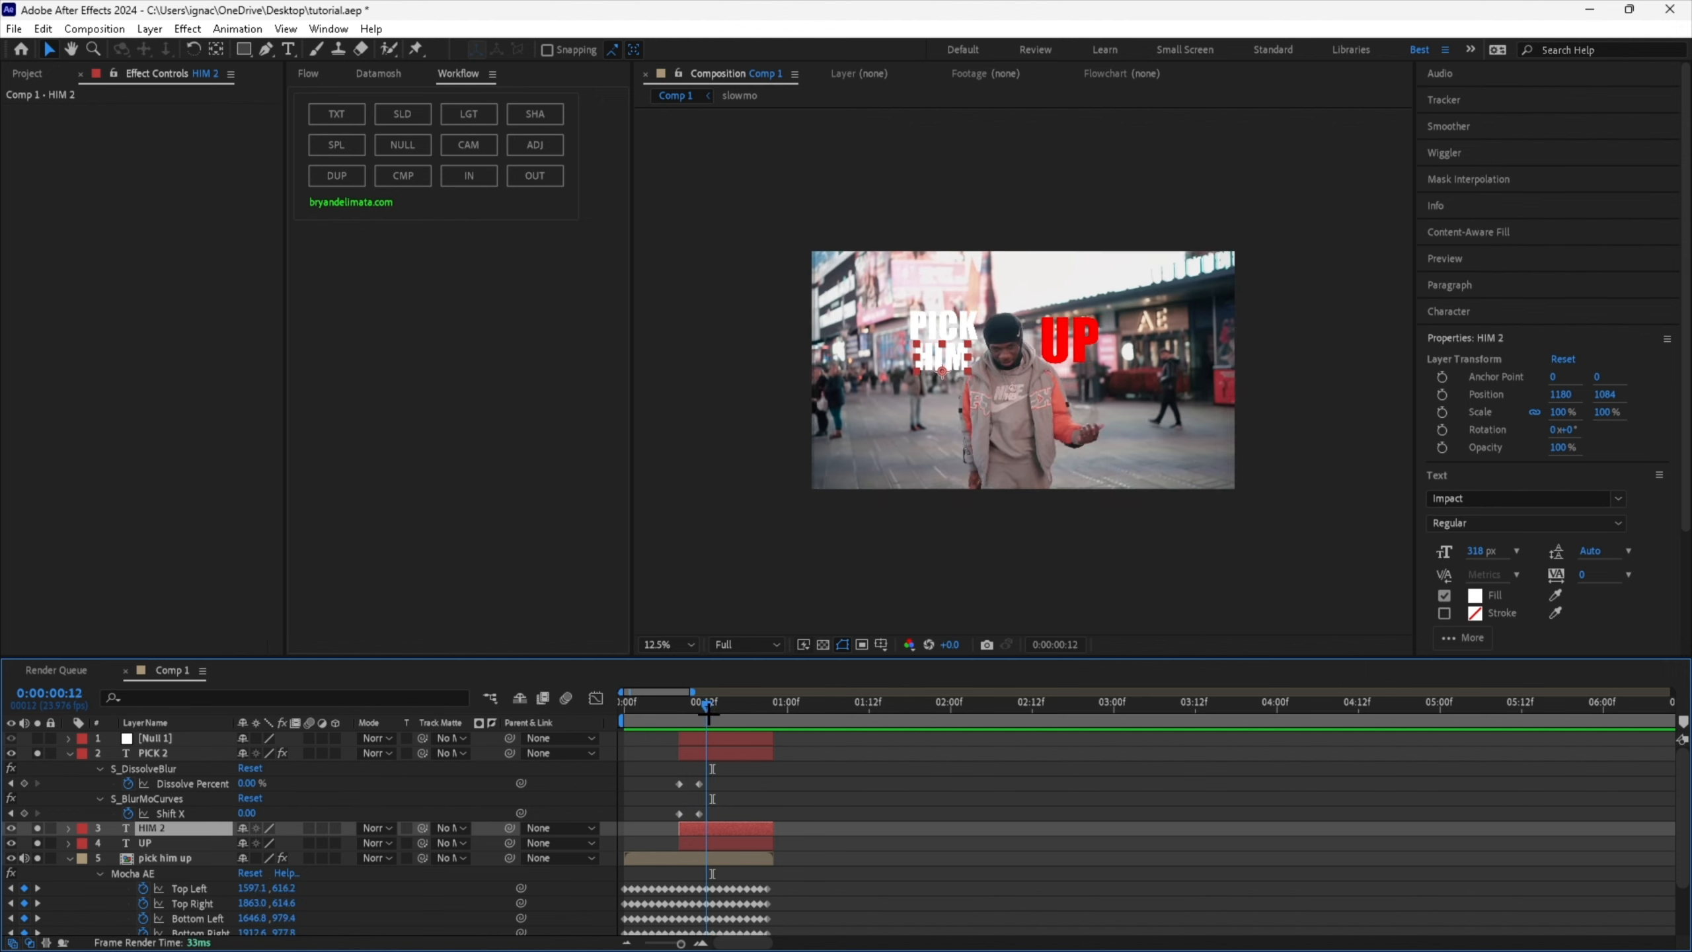
key(ctrl+shift+d)
click(690, 845)
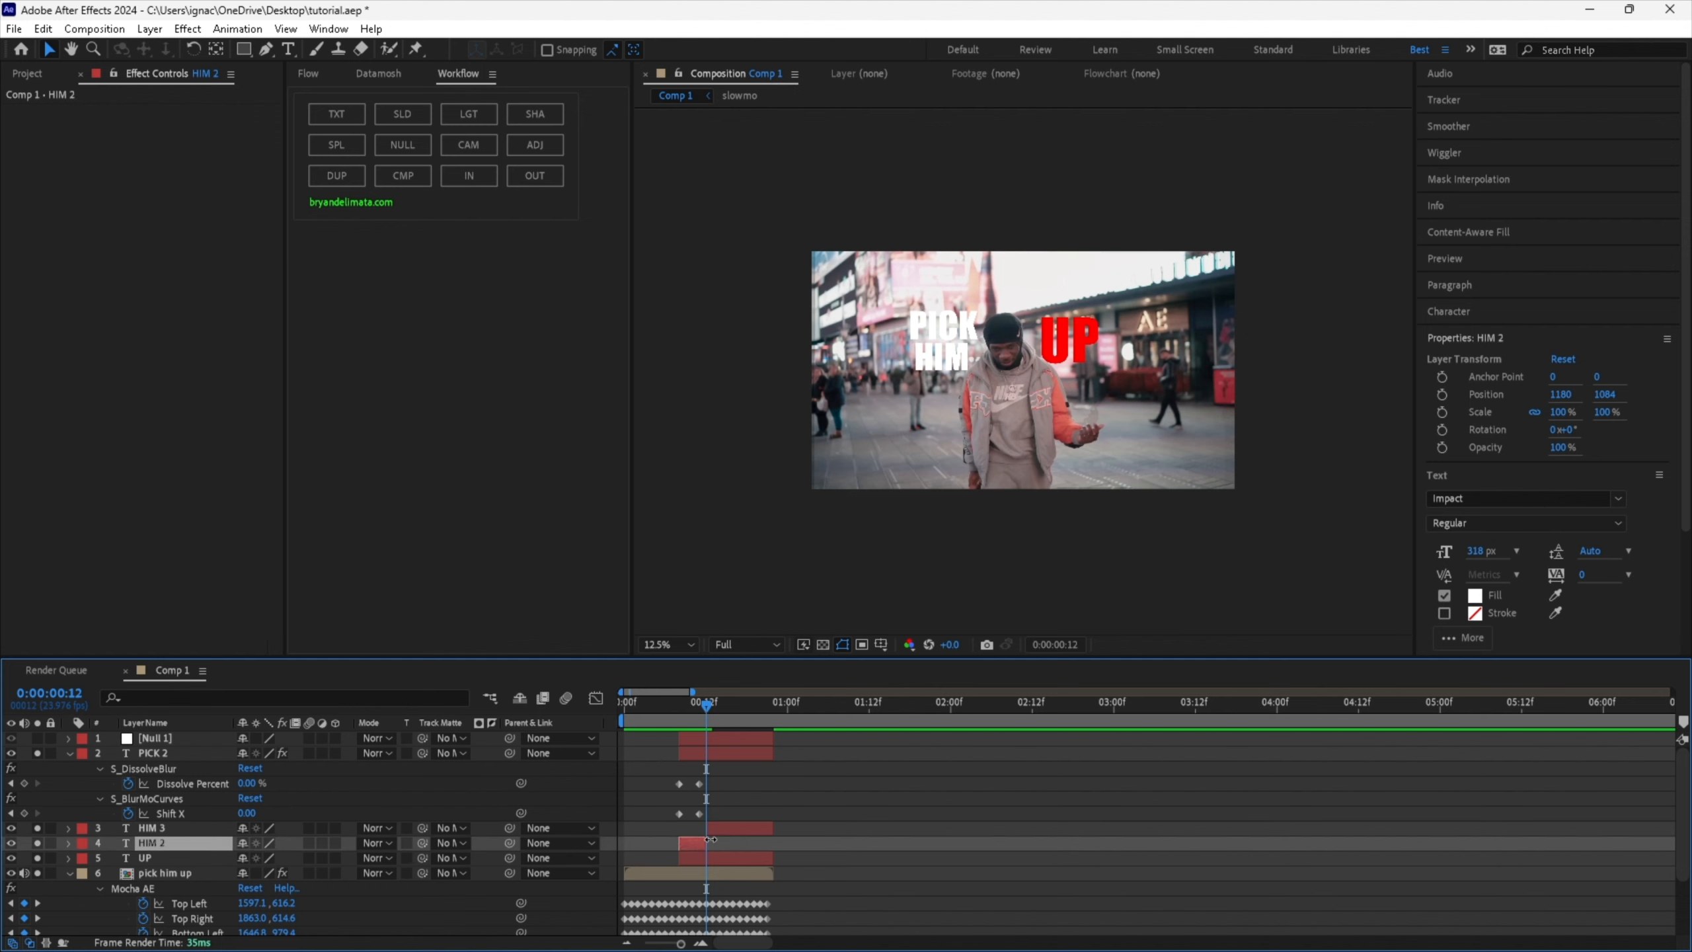
key(Delete)
Paste the copied S_DissolveBlur and S_BlurMoCurves animation onto the remaining HIM layer and reveal its keyframes.
click(726, 828)
key(ctrl+v)
key(u)
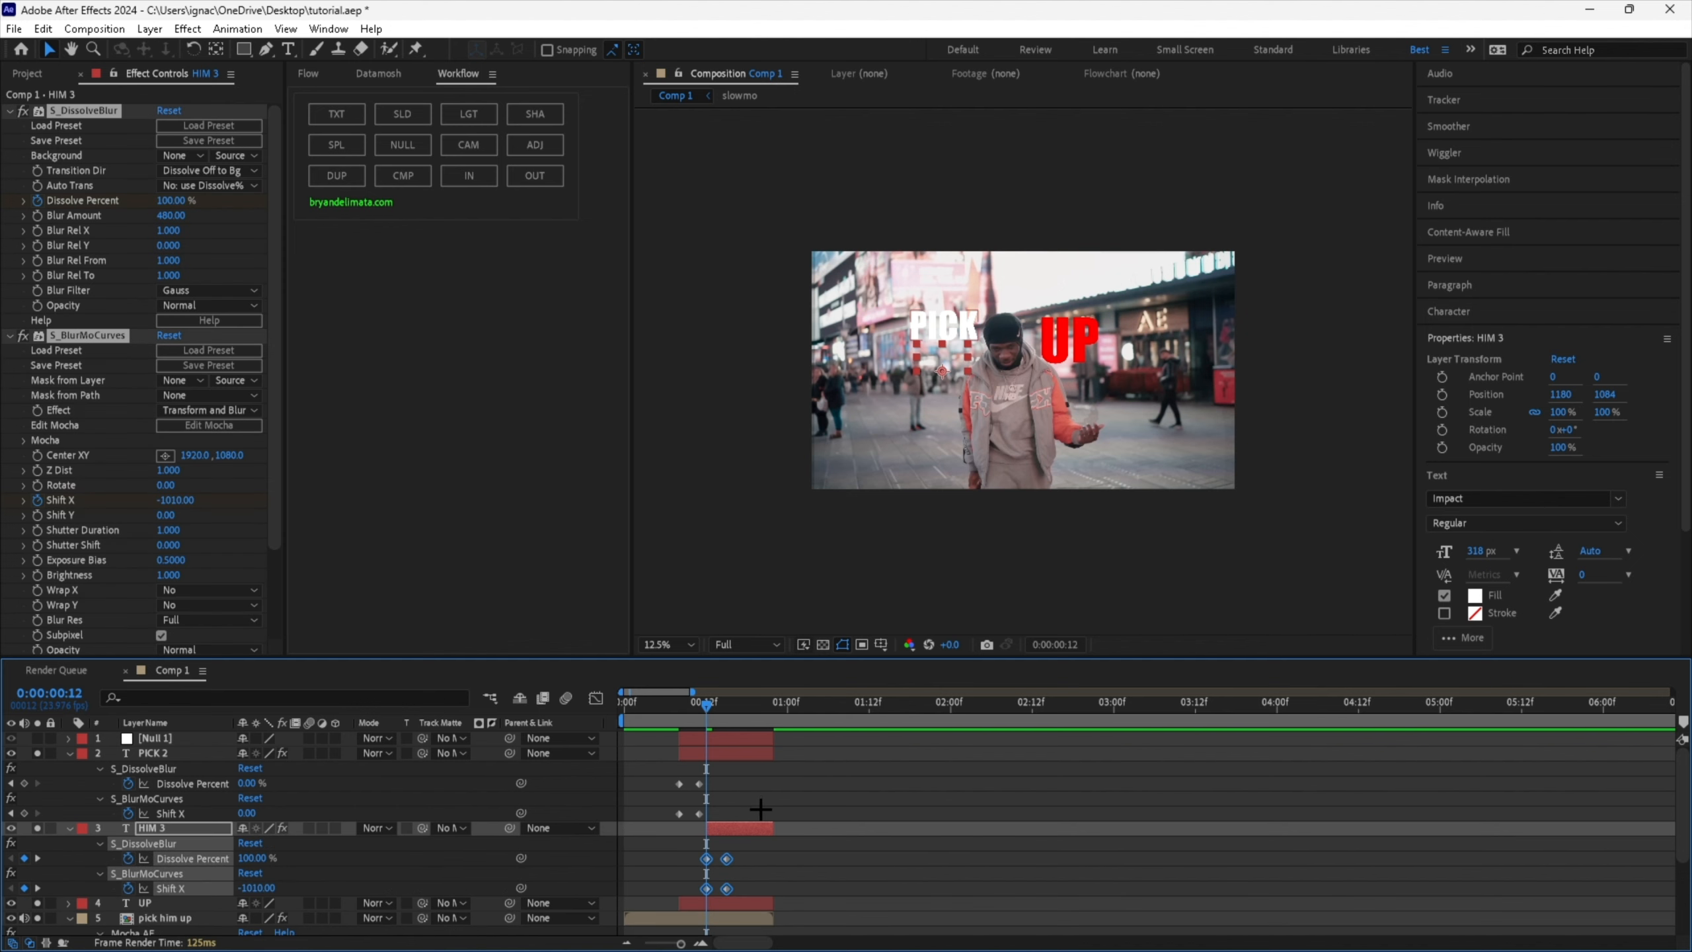
click(688, 851)
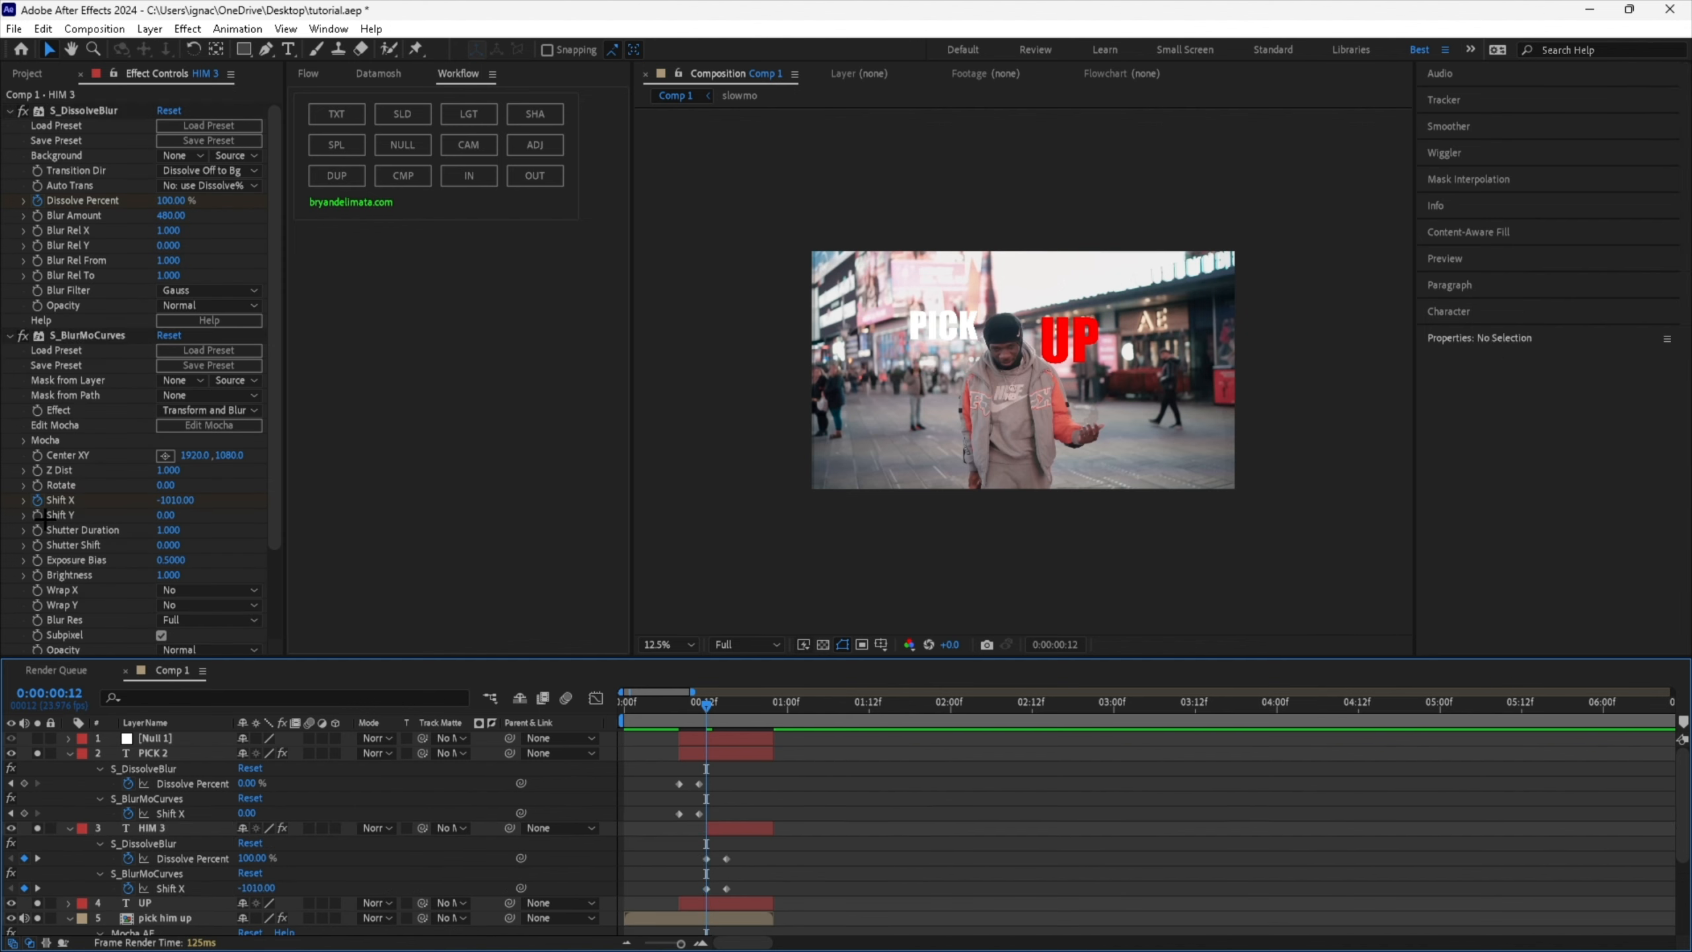
Set HIM's Shift X to -790 and keyframe its Shift Y from 1150 at 0:00:00:12 to 0 at 0:00:00:15.
click(39, 519)
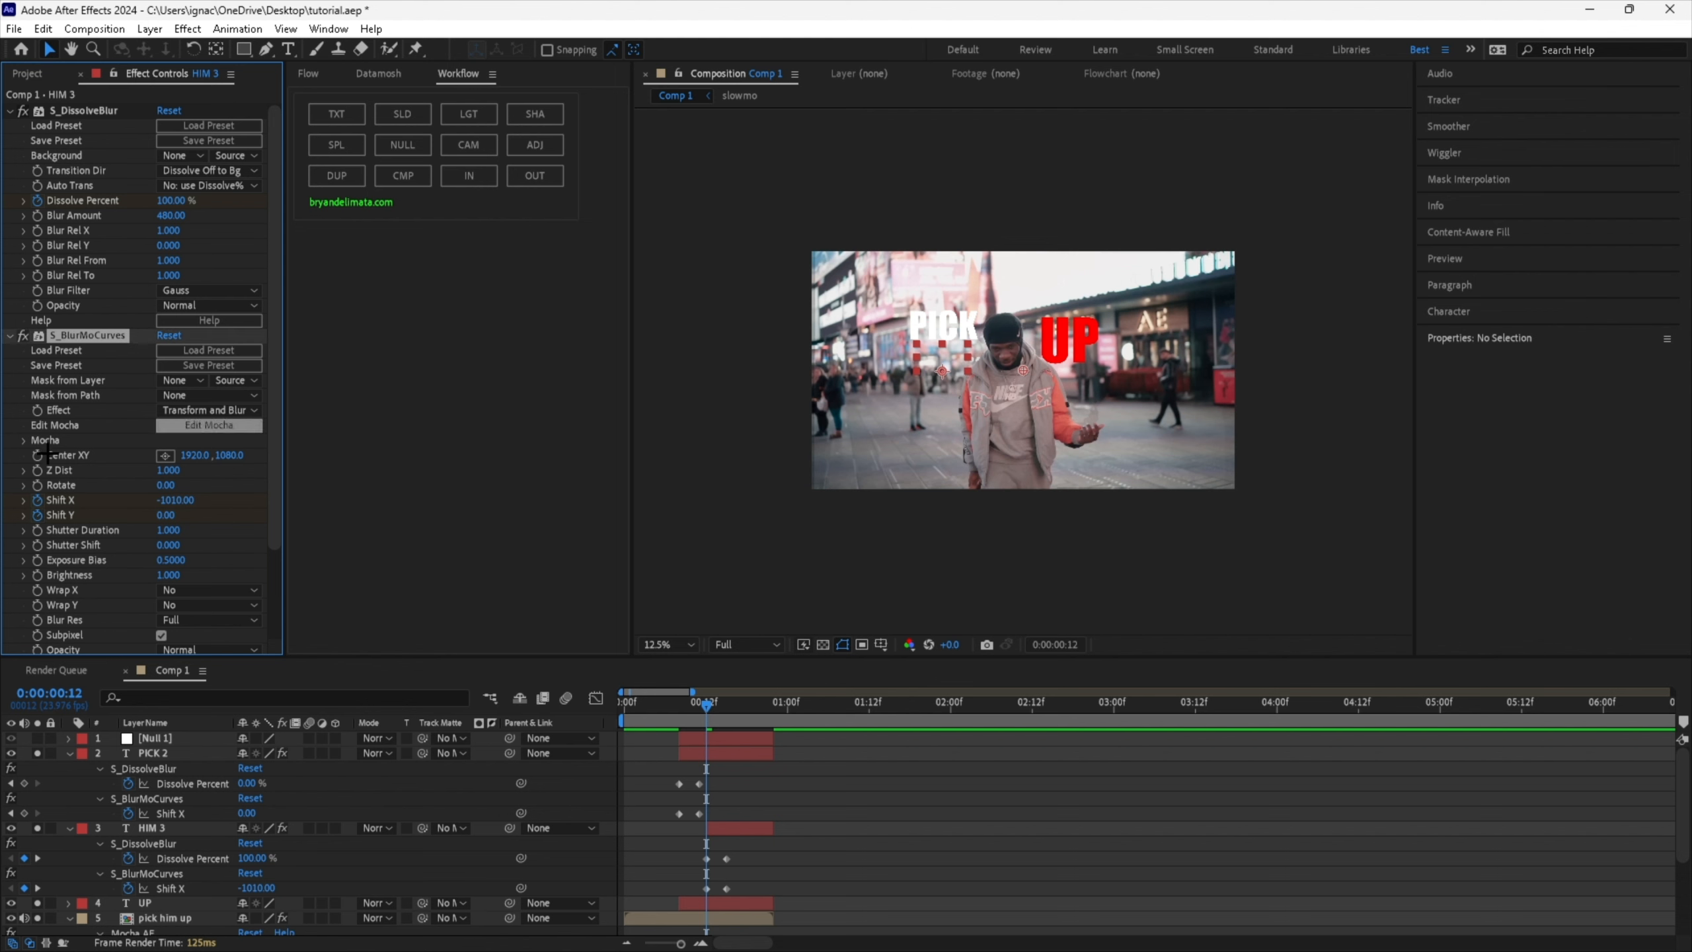
mouse_move(214, 519)
mouse_down()
mouse_move(236, 518)
mouse_move(194, 501)
mouse_move(199, 515)
mouse_up()
key(Page_Down)
key(Page_Down)
key(Page_Down)
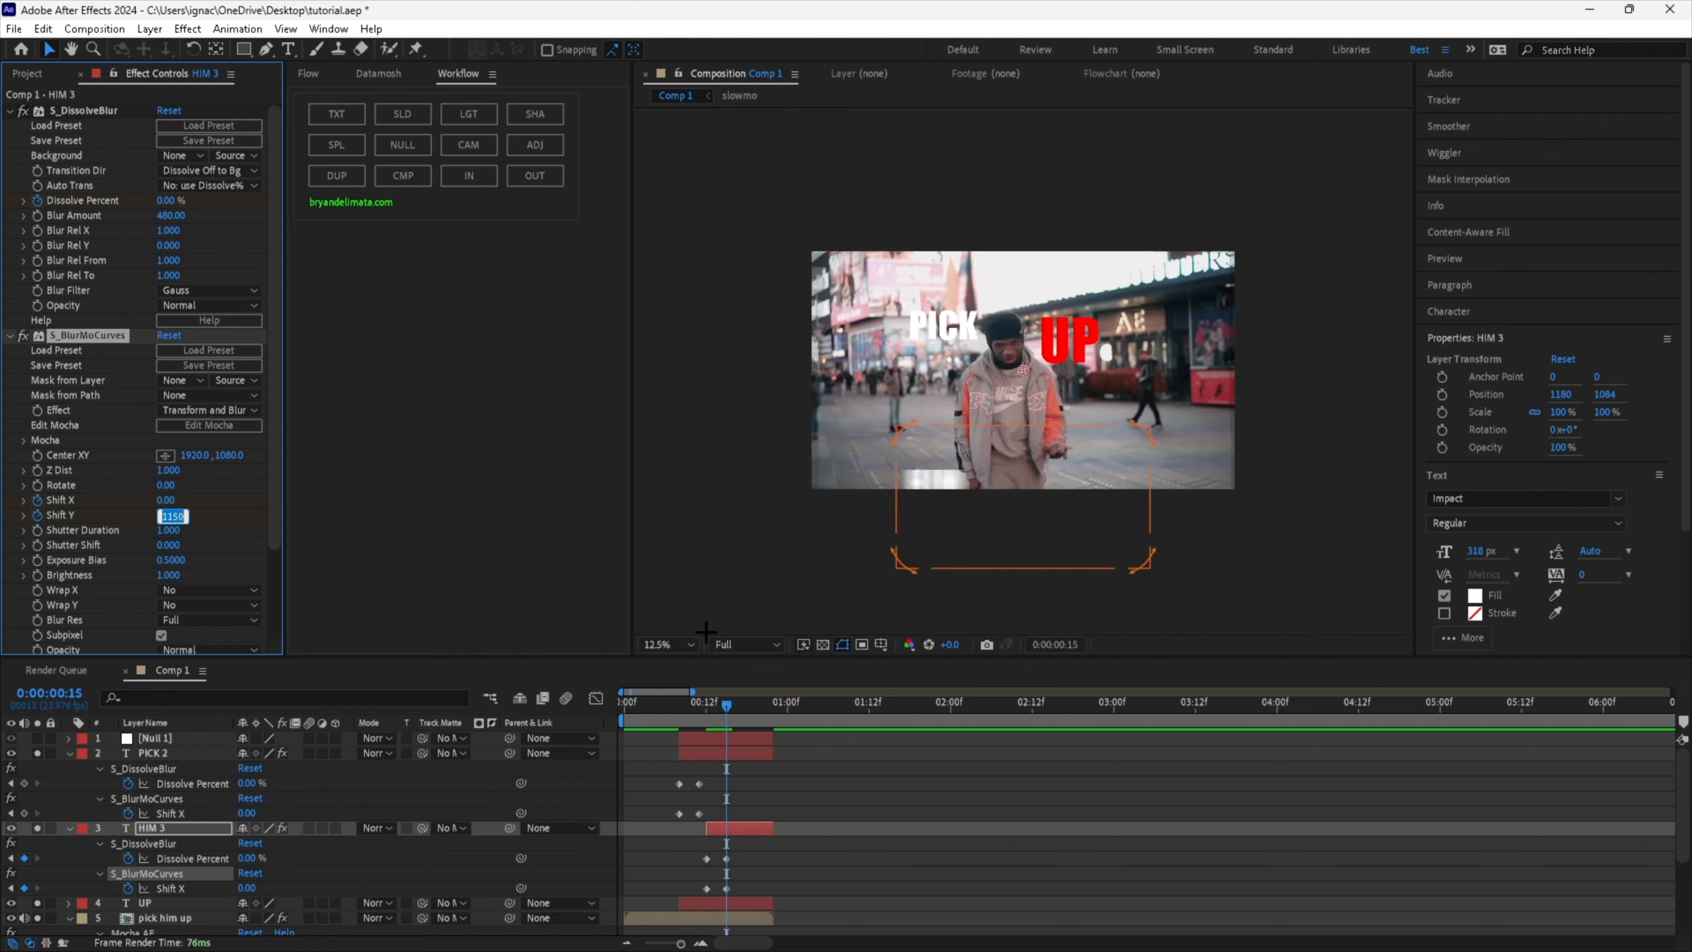
text(0)
key(Return)
mouse_move(718, 715)
mouse_down()
mouse_move(705, 709)
mouse_move(727, 706)
mouse_up()
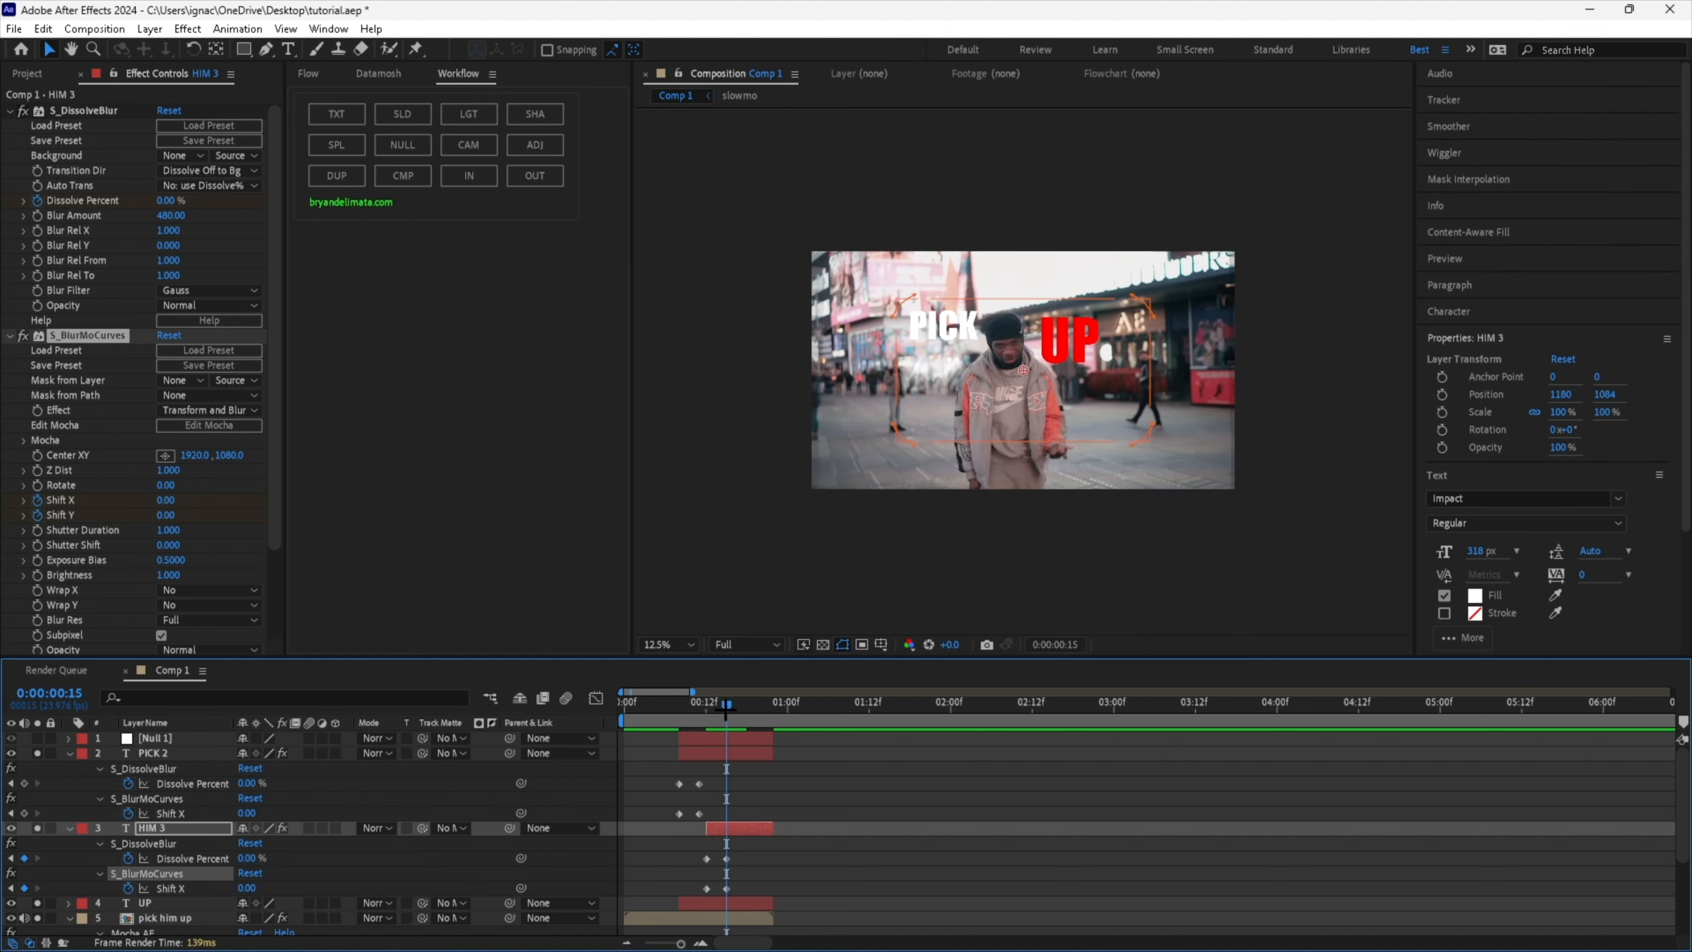
Split the UP text layer at 0:00:00:14 and delete its earlier part.
click(733, 902)
scroll(735, 893, down, 5)
scroll(736, 880, up, 3)
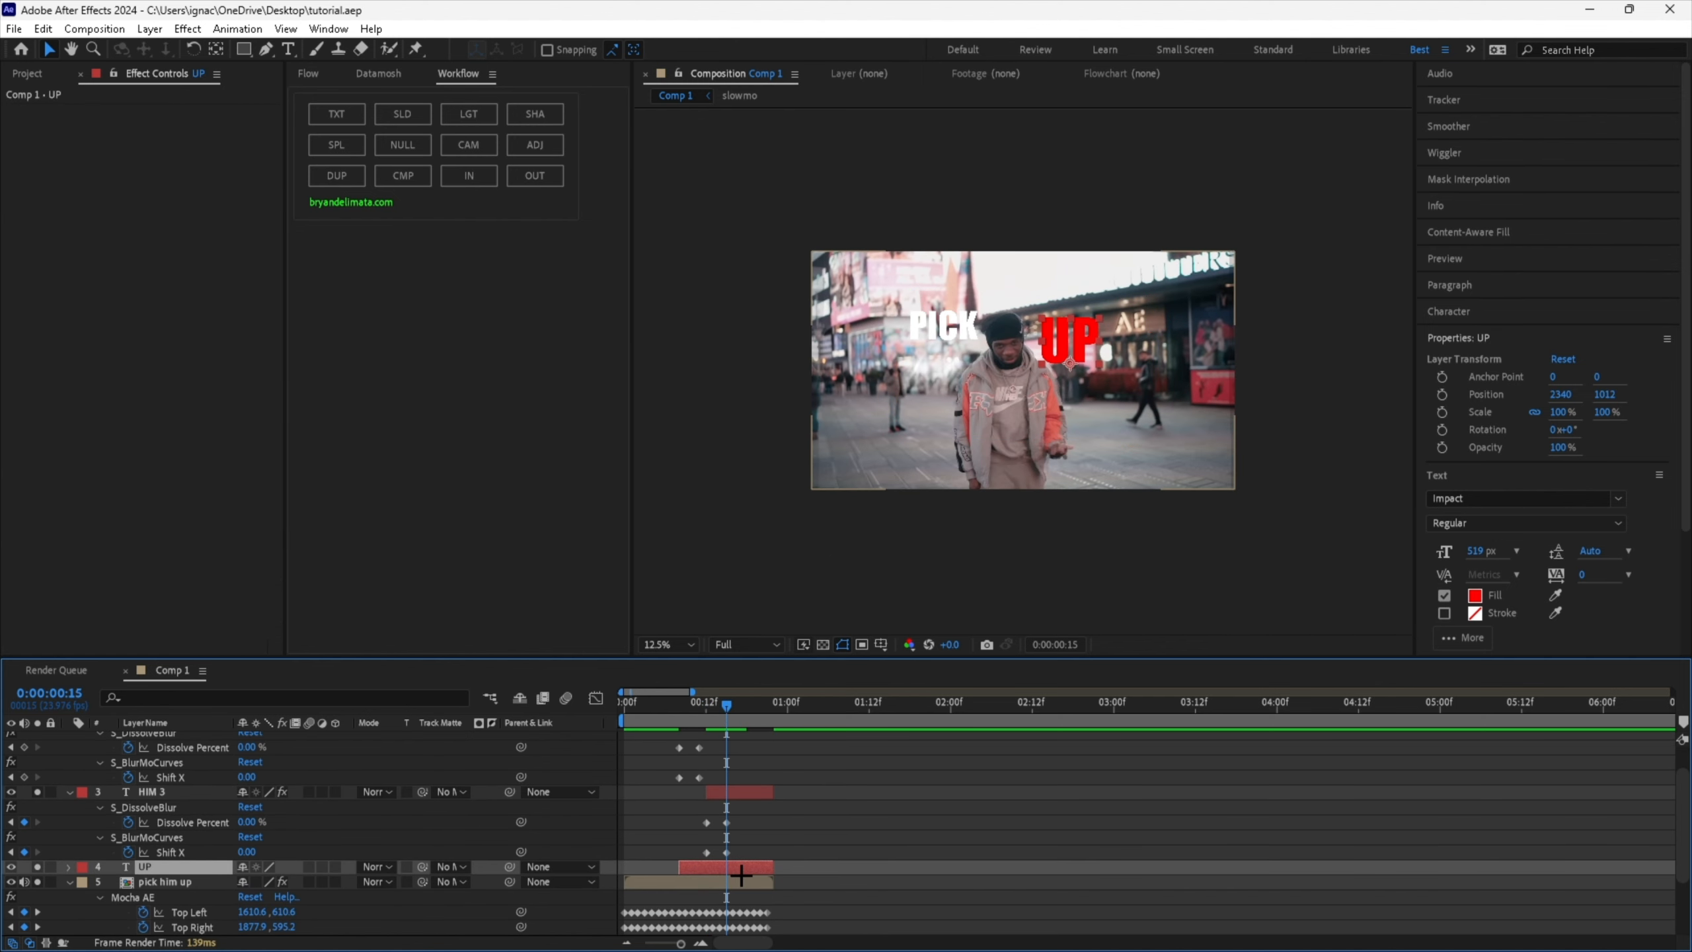
click(721, 708)
key(ctrl+shift+d)
click(717, 898)
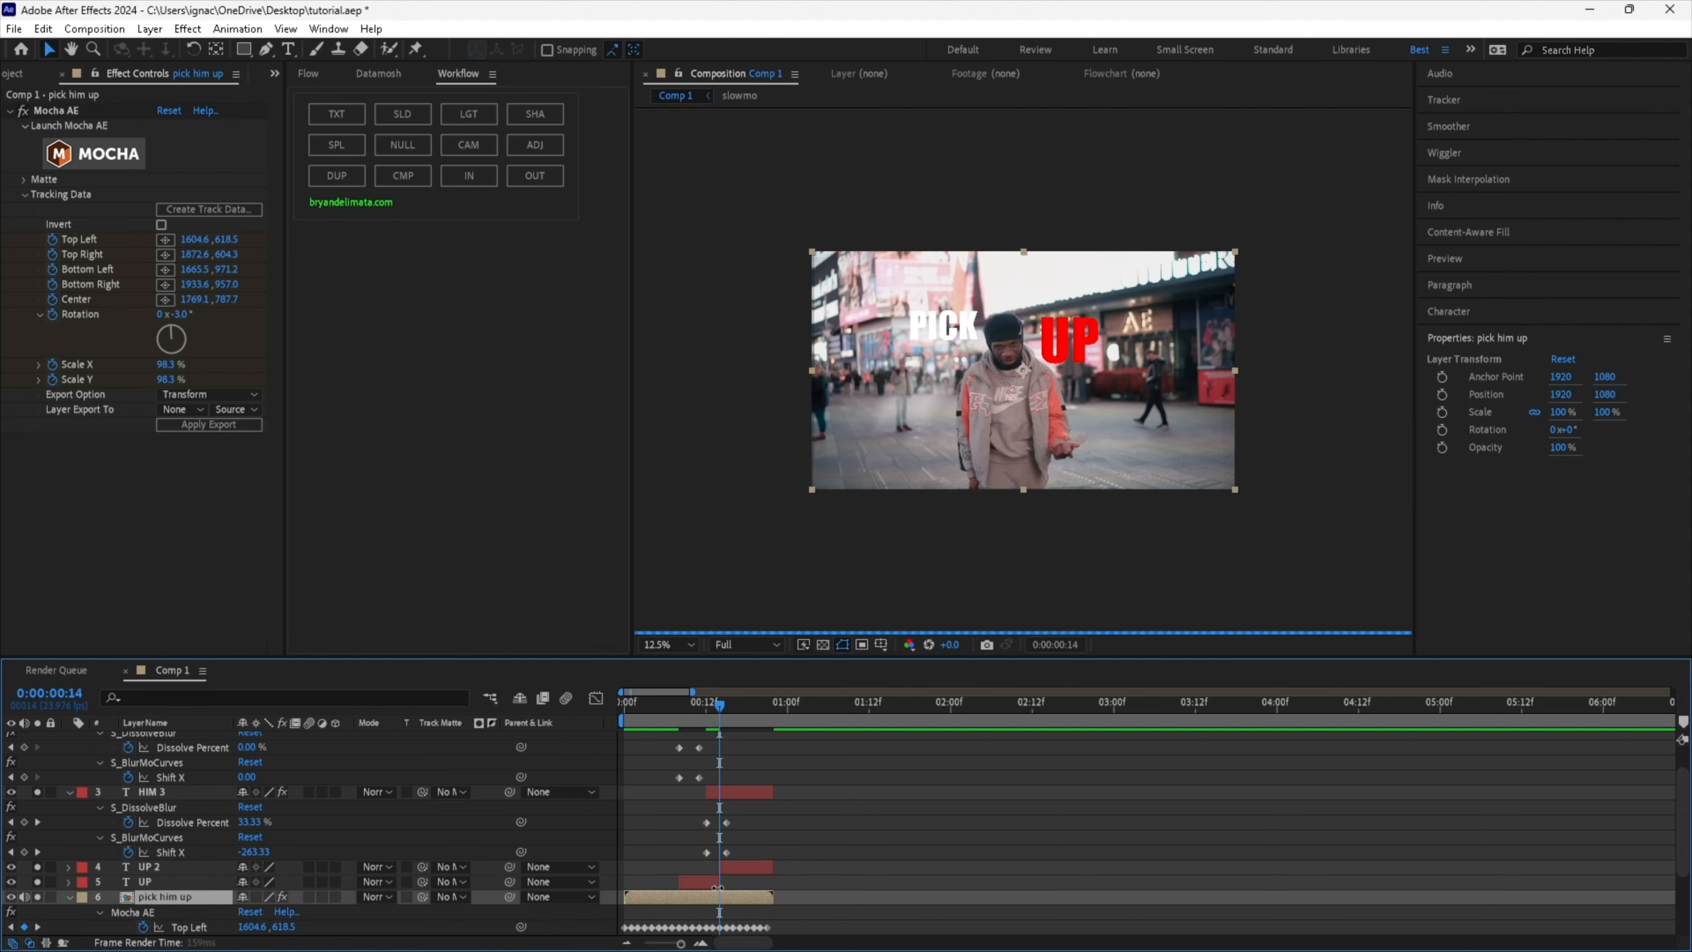
click(703, 881)
key(Delete)
Paste the copied blur effects and keyframes onto the remaining UP layer and reveal its animated properties.
click(744, 868)
key(ctrl+v)
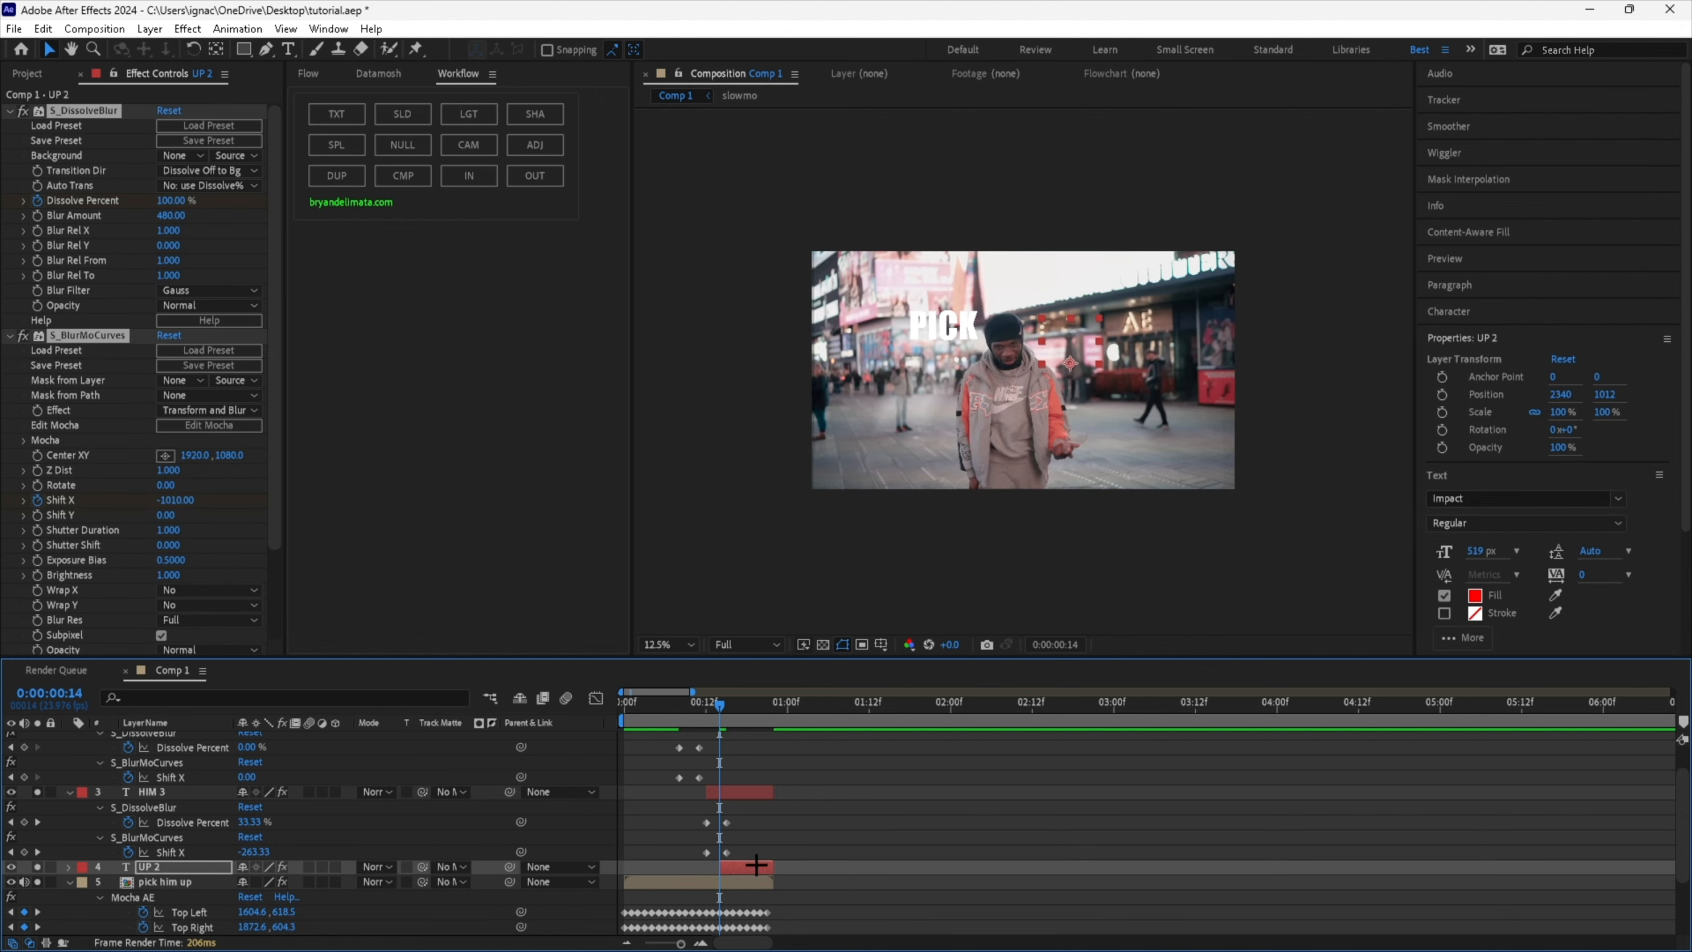
key(u)
click(326, 875)
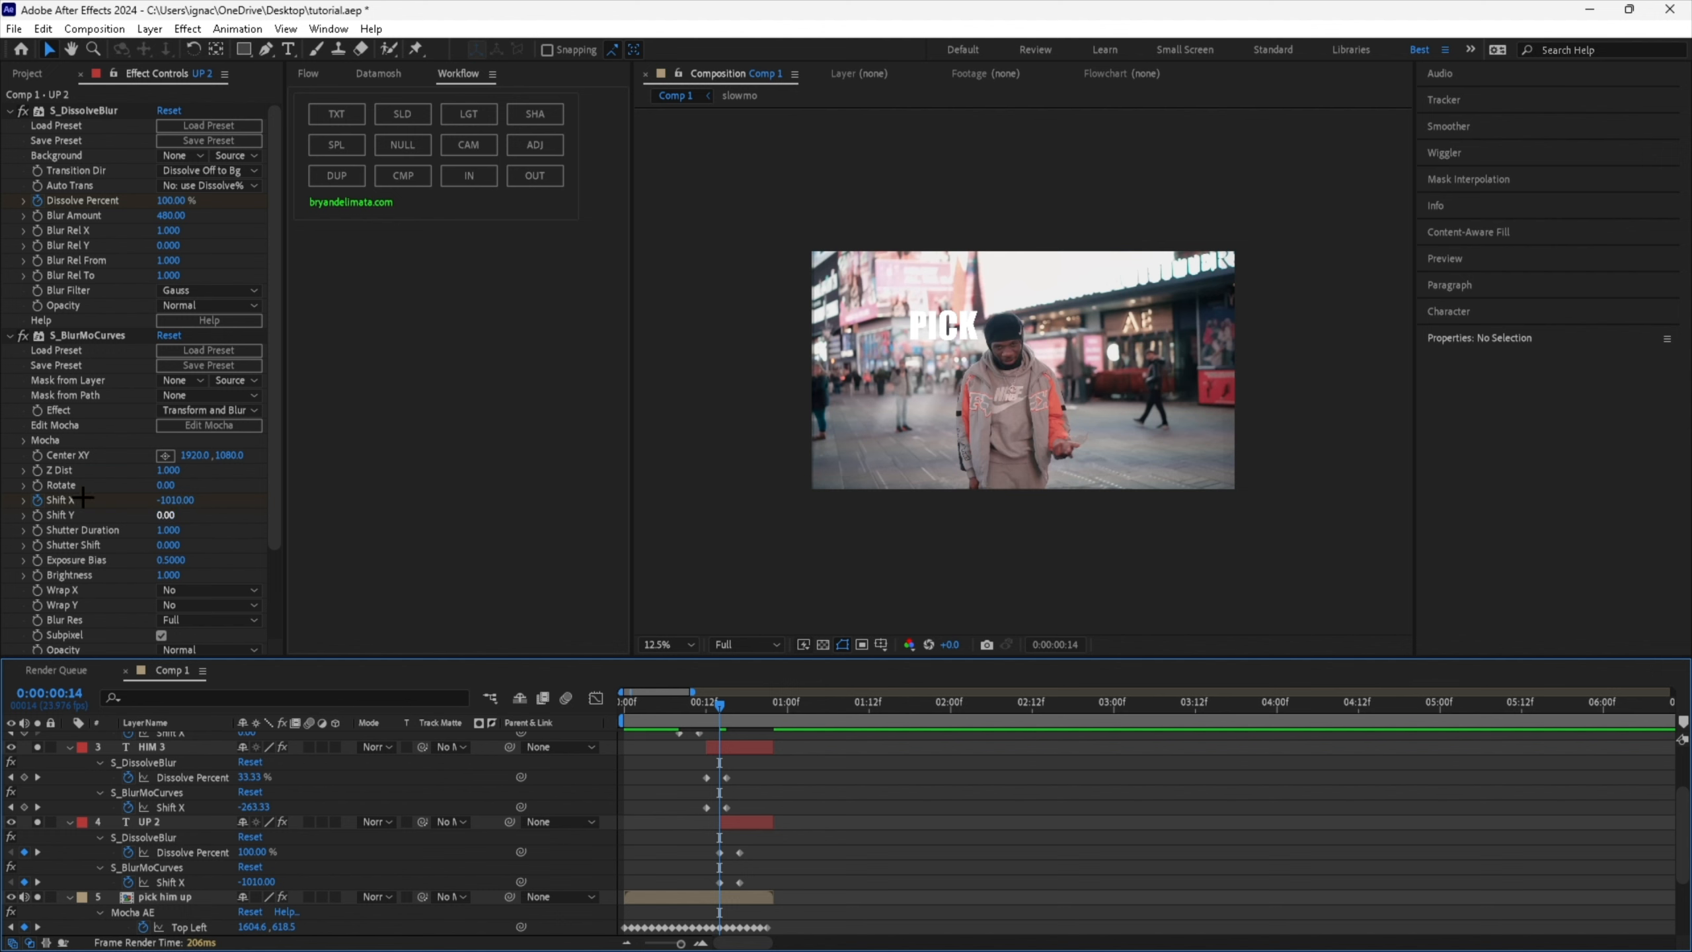
Replace UP's Shift X keyframes with a 1290 keyframe and add a Shift Y keyframe of 1610 at 0:00:00:14.
click(34, 499)
drag(169, 503, 187, 520)
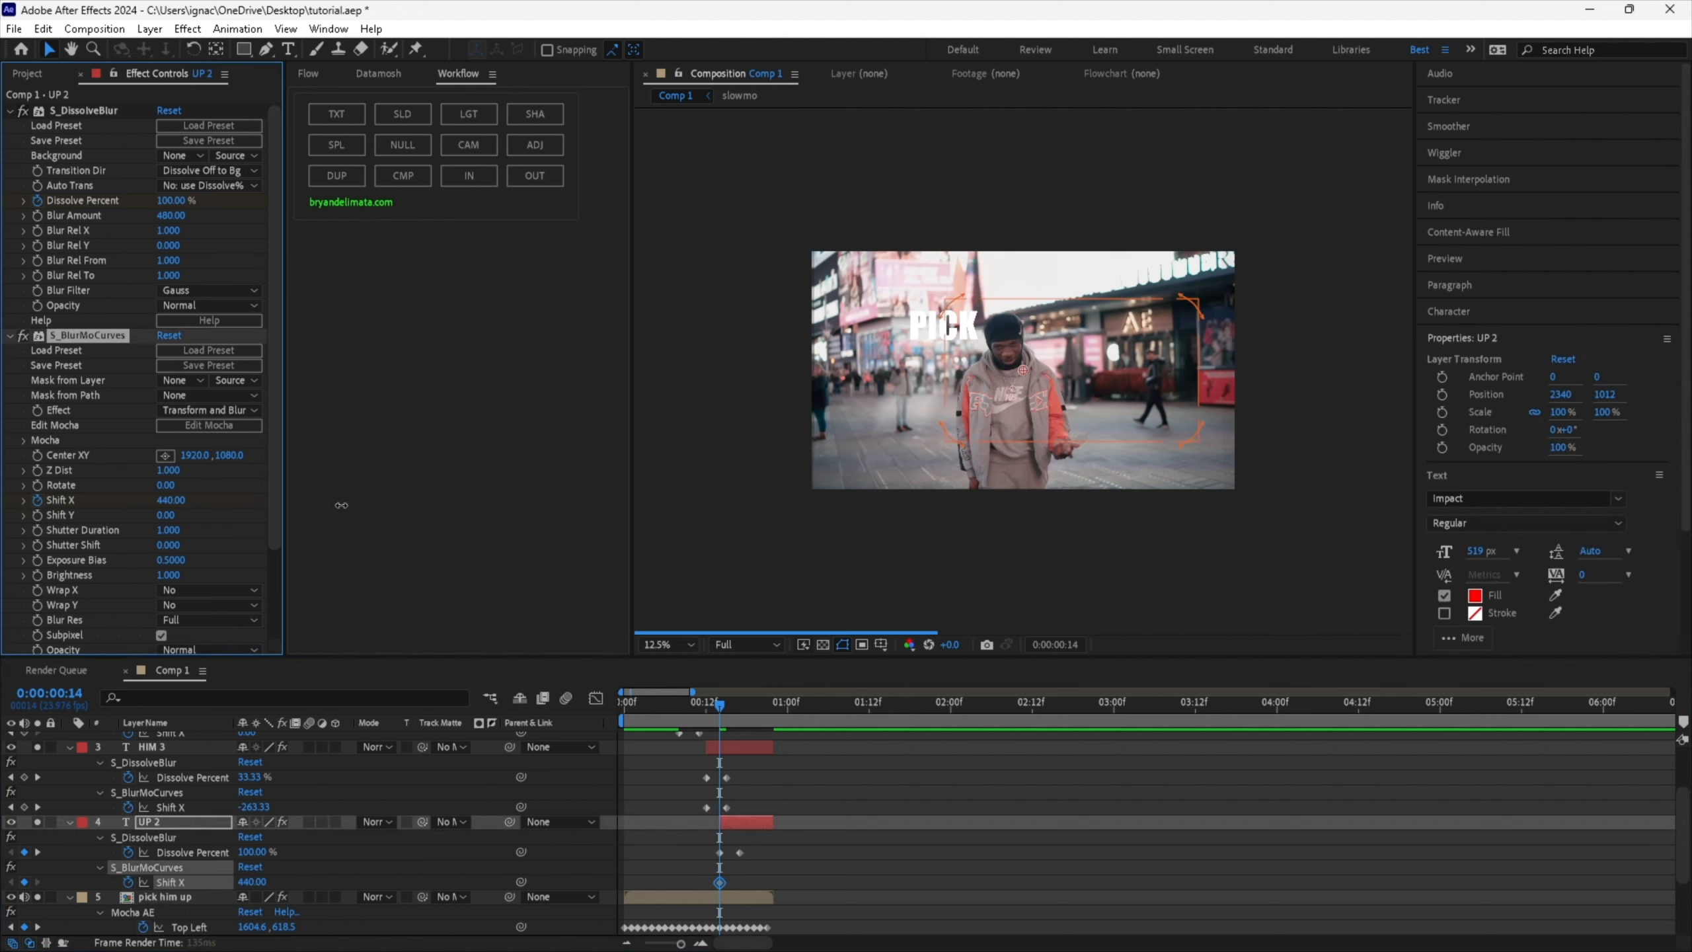
click(38, 514)
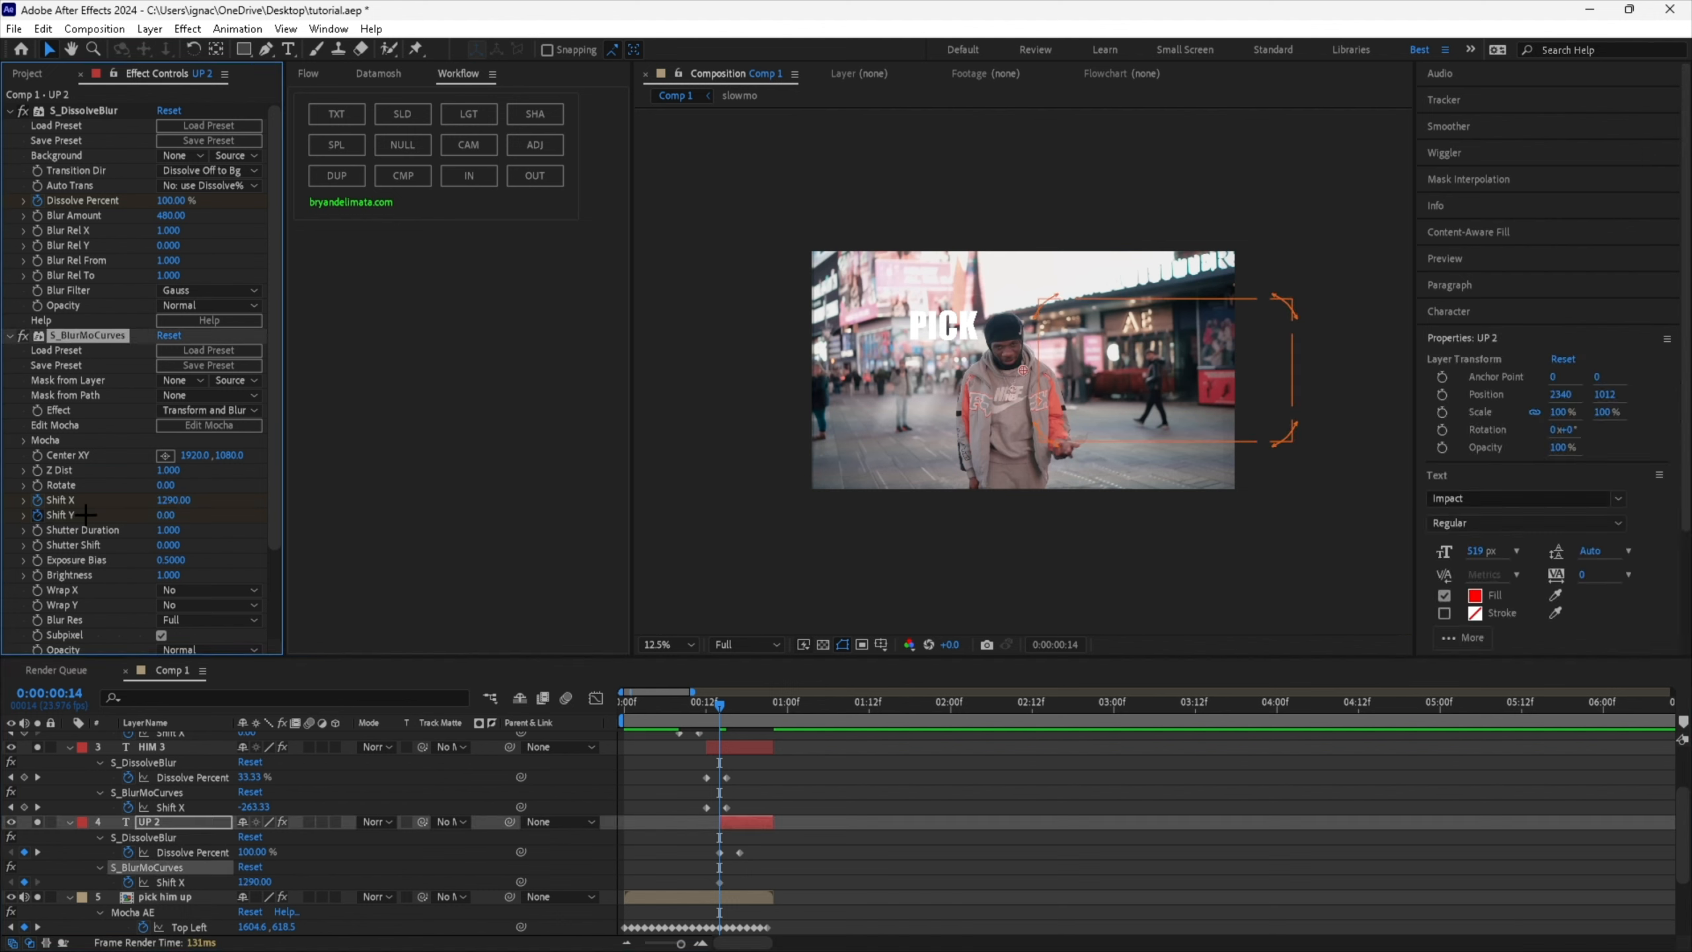
drag(170, 519, 313, 516)
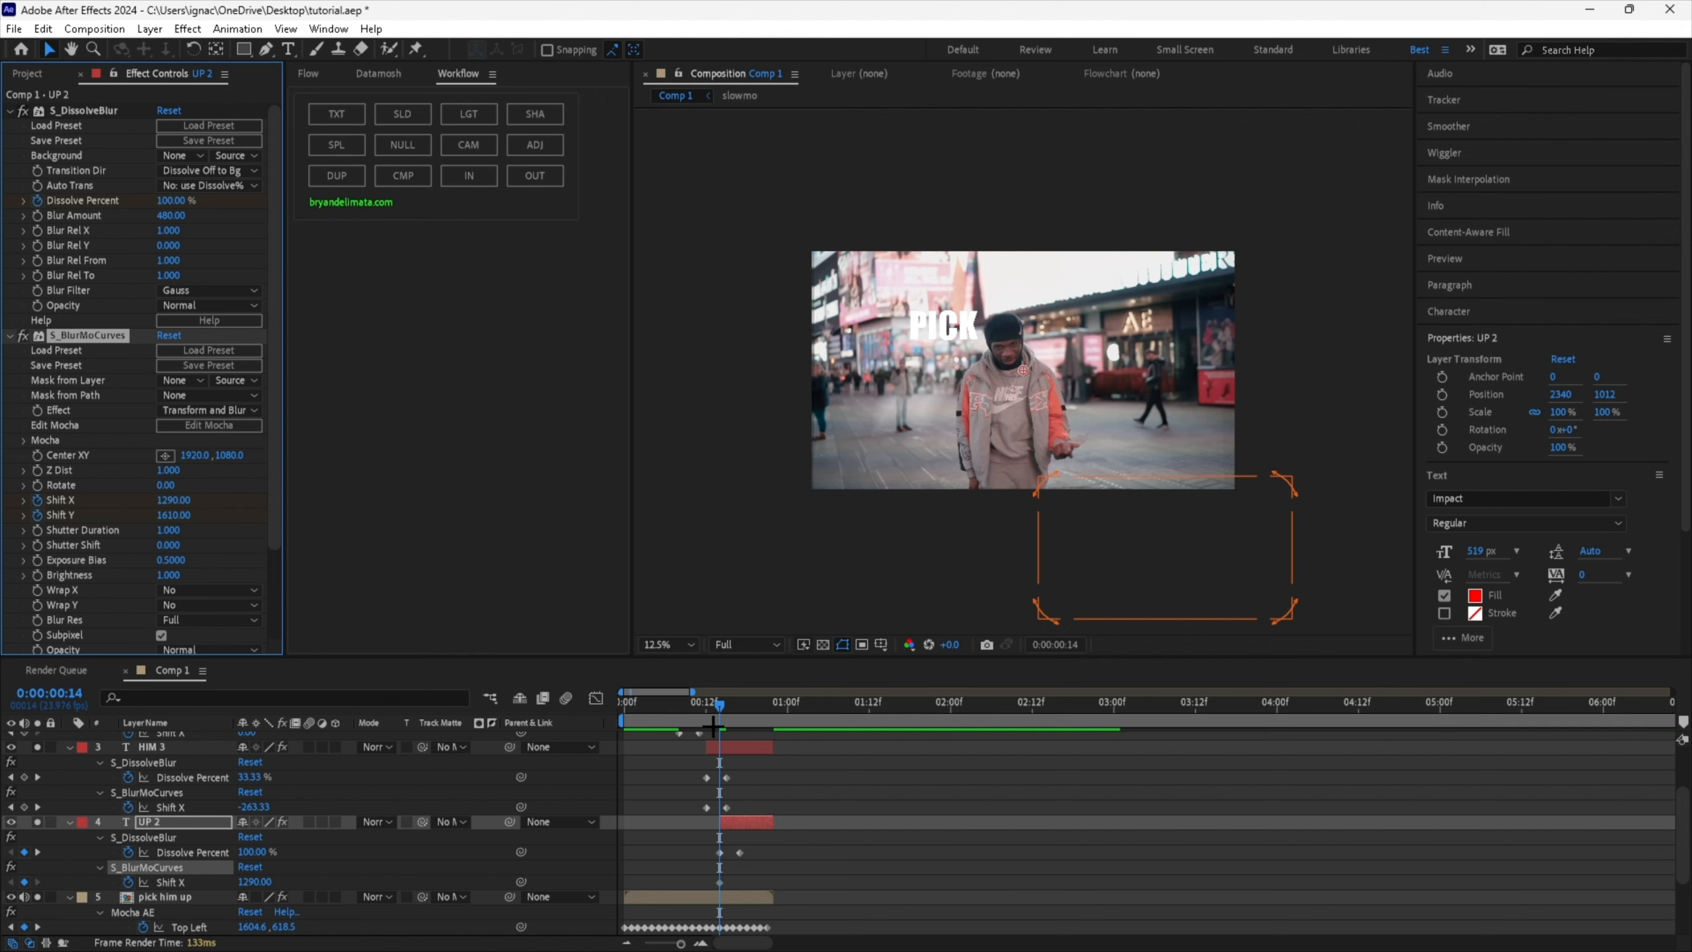
Set UP's Shift Y and Shift X to 0 at its second Dissolve Percent keyframe and scrub back to 0:00:00:08.
drag(725, 703, 739, 703)
click(186, 520)
text(0)
click(174, 500)
text(0)
key(Return)
mouse_move(693, 717)
mouse_down()
mouse_move(688, 703)
mouse_move(781, 704)
mouse_move(657, 706)
mouse_move(678, 704)
mouse_up()
Collapse the revealed keyframe properties of all layers in the timeline and clear the selection.
scroll(81, 786, up, 1)
click(861, 783)
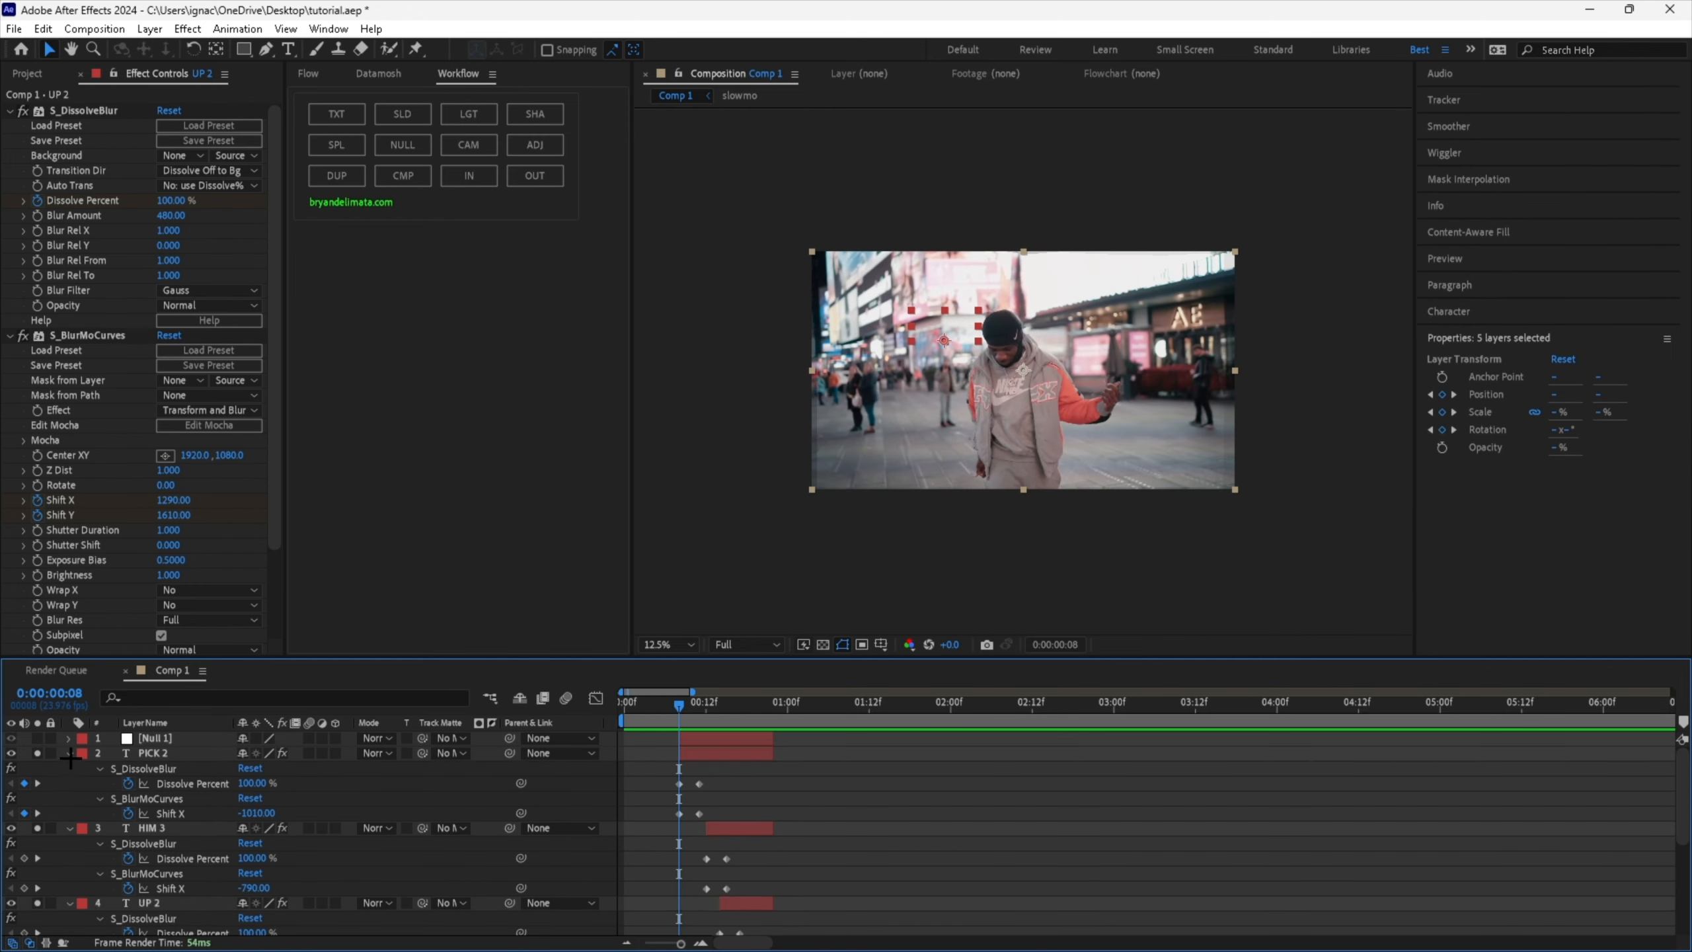
key(ctrl+a)
key(u)
click(791, 821)
Pre-compose the PICK 2, HIM 3 and UP 2 text layers together as Pre-comp 1.
click(751, 785)
shift+click(737, 771)
shift+click(731, 758)
right_click(731, 758)
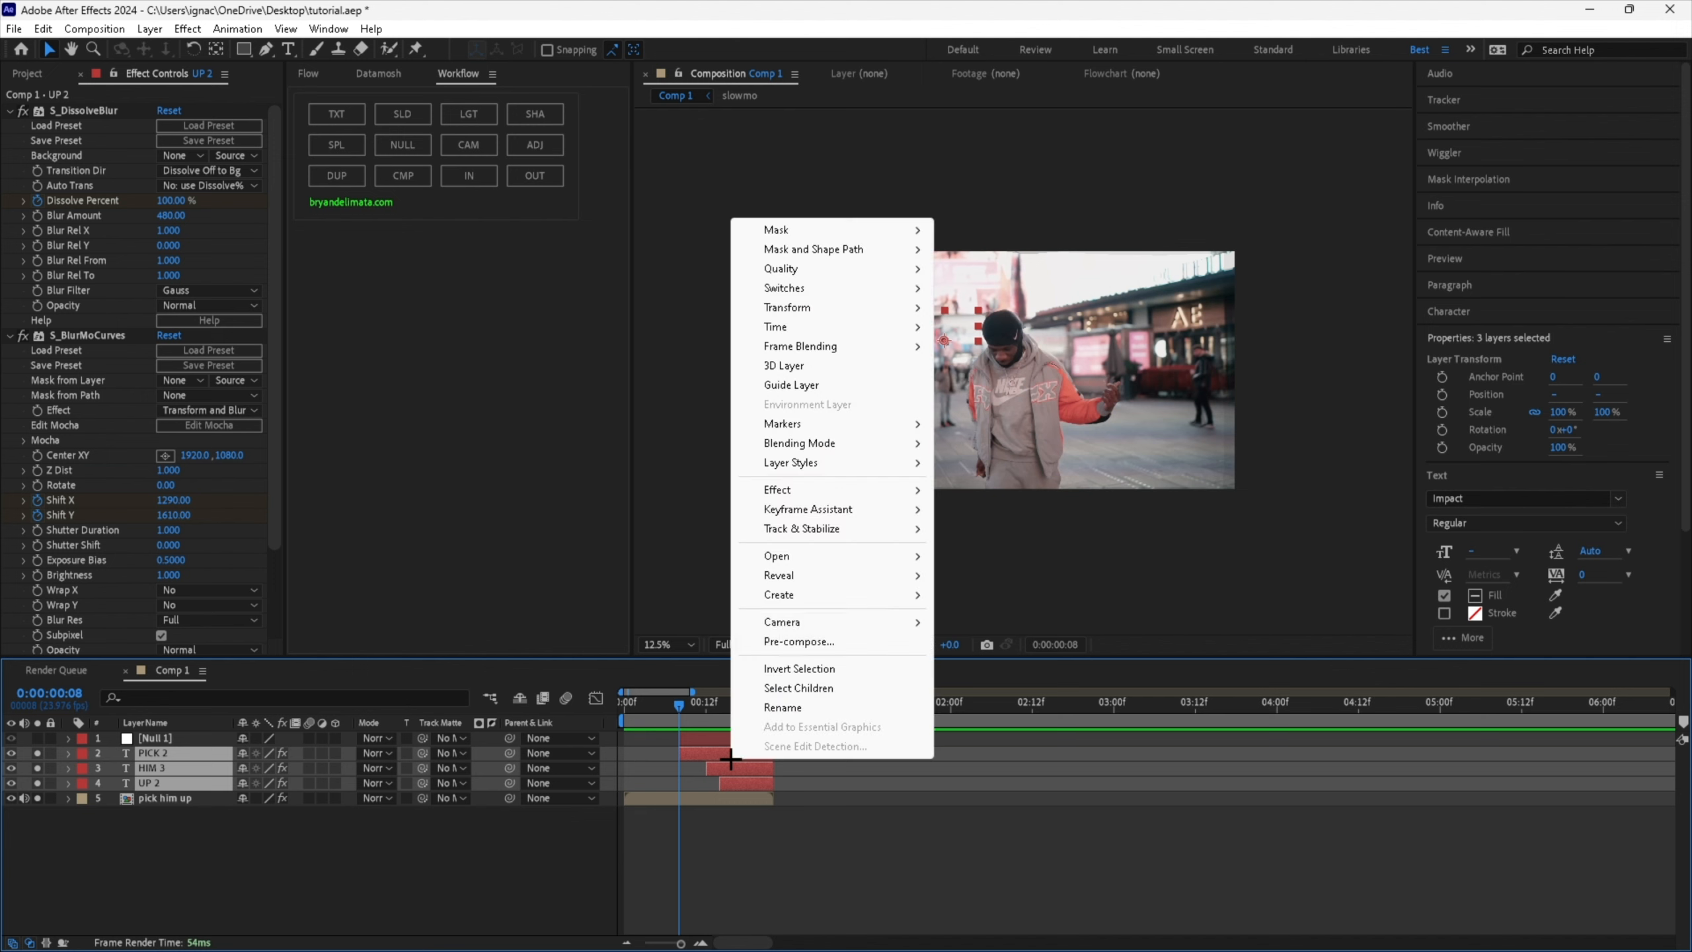
click(786, 641)
click(911, 601)
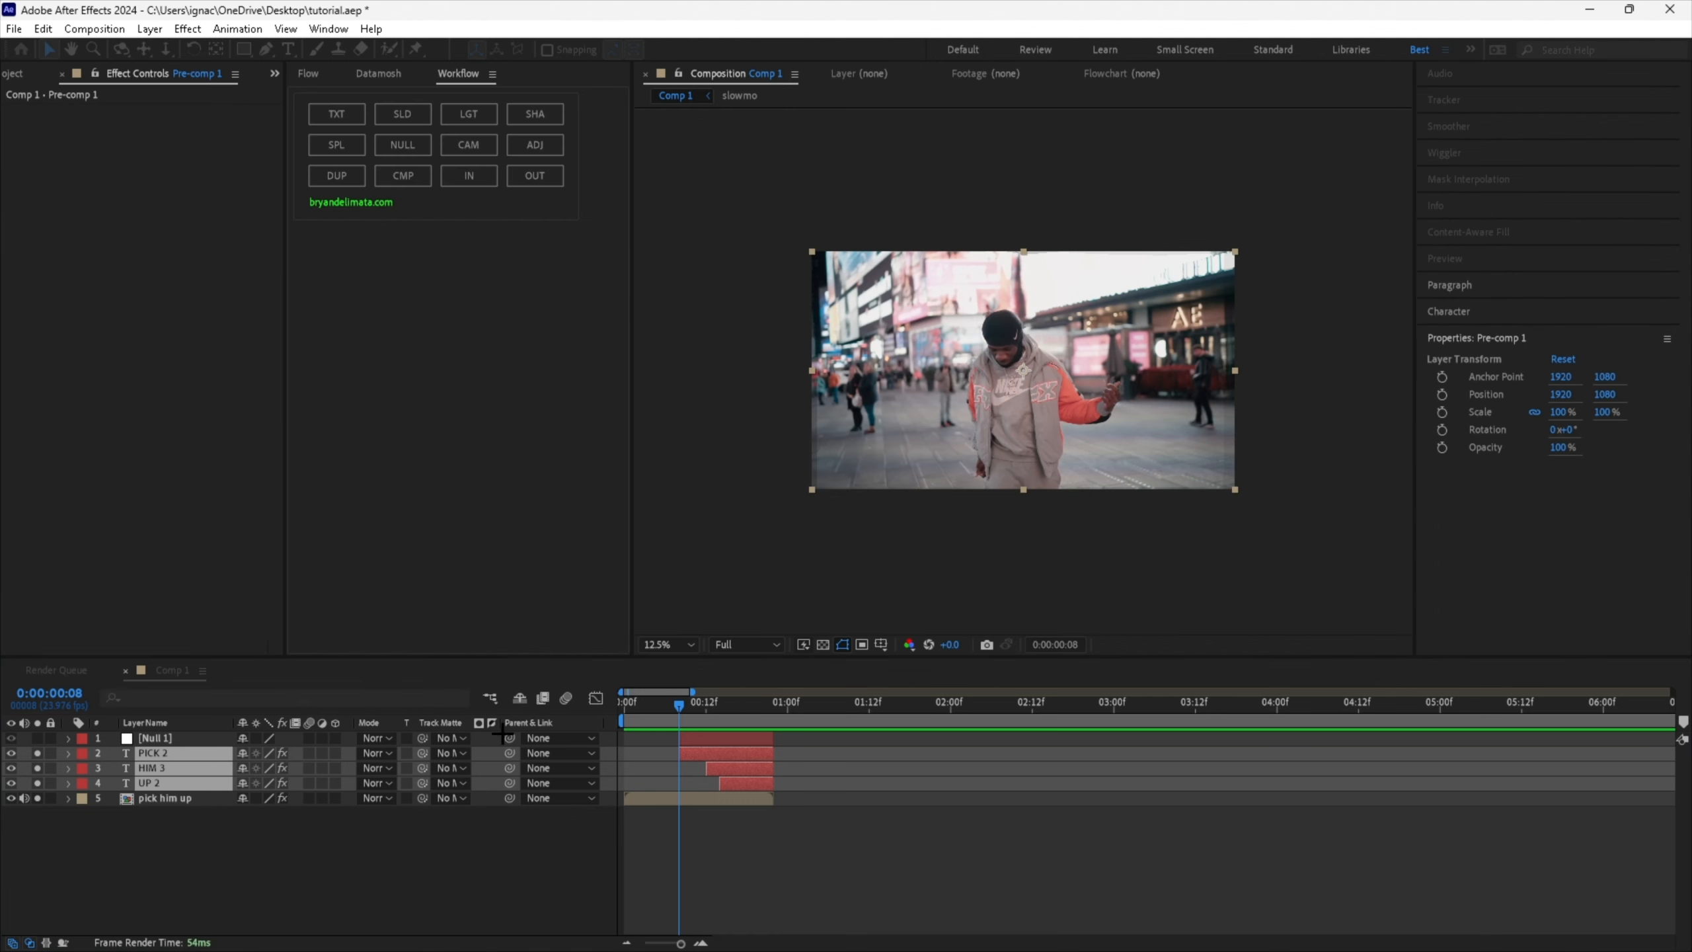
Parent Pre-comp 1 to Null 1 at 0:00:00:14 and save the project.
drag(683, 703, 720, 703)
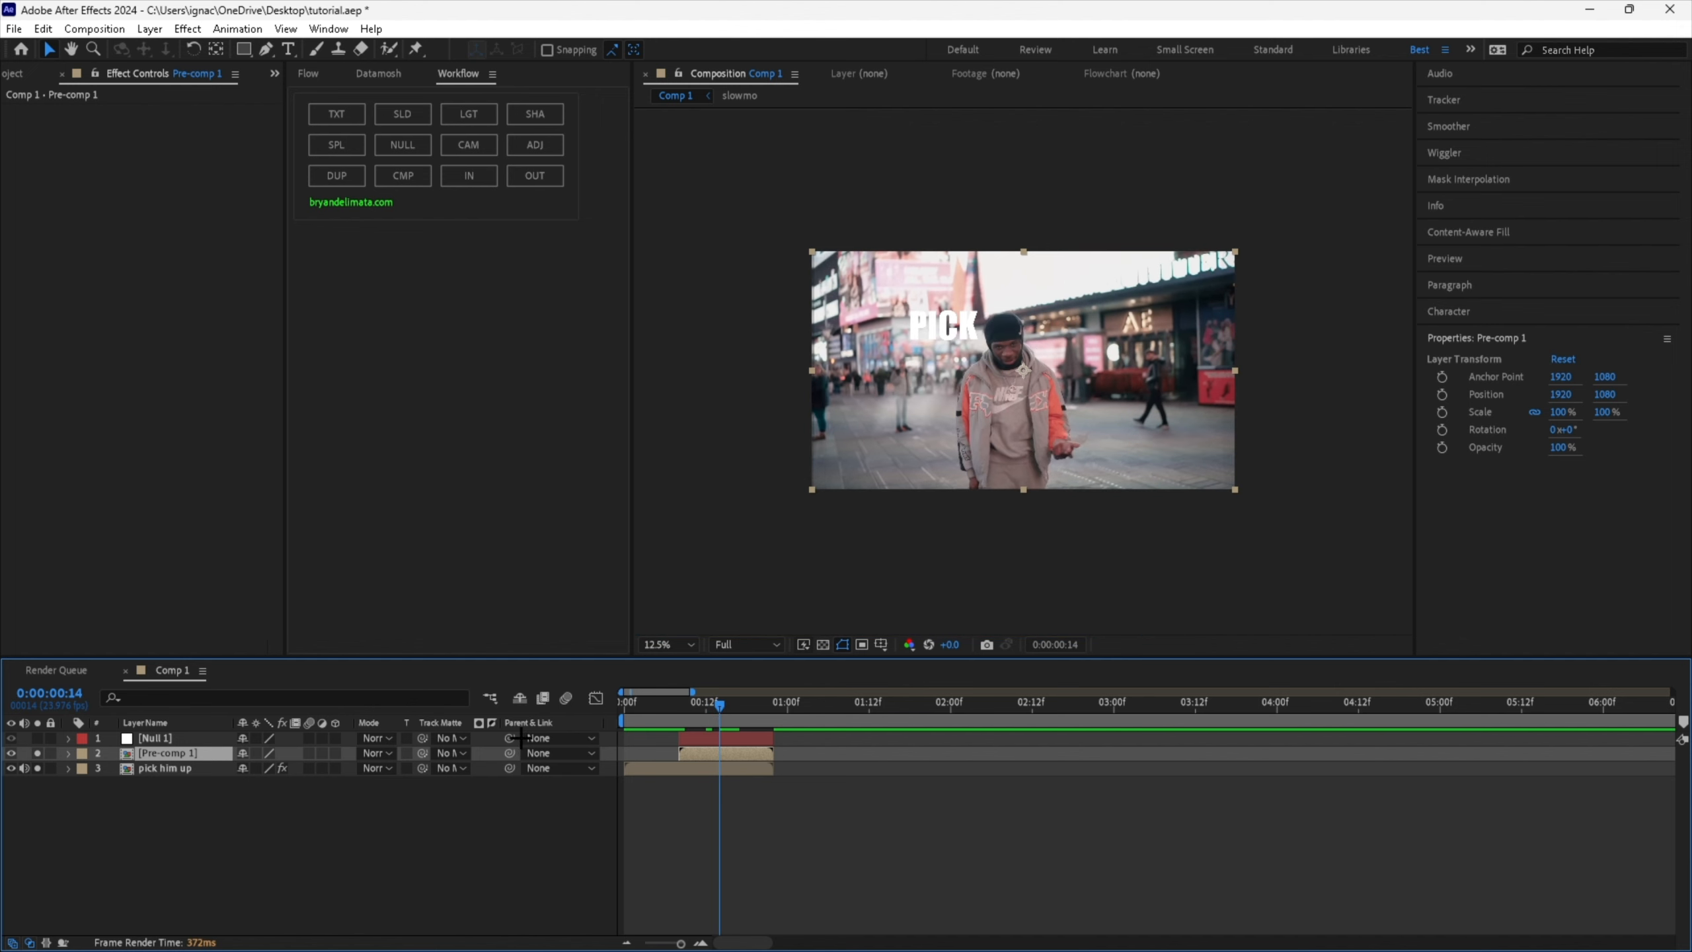
drag(510, 751, 424, 738)
drag(179, 737, 179, 737)
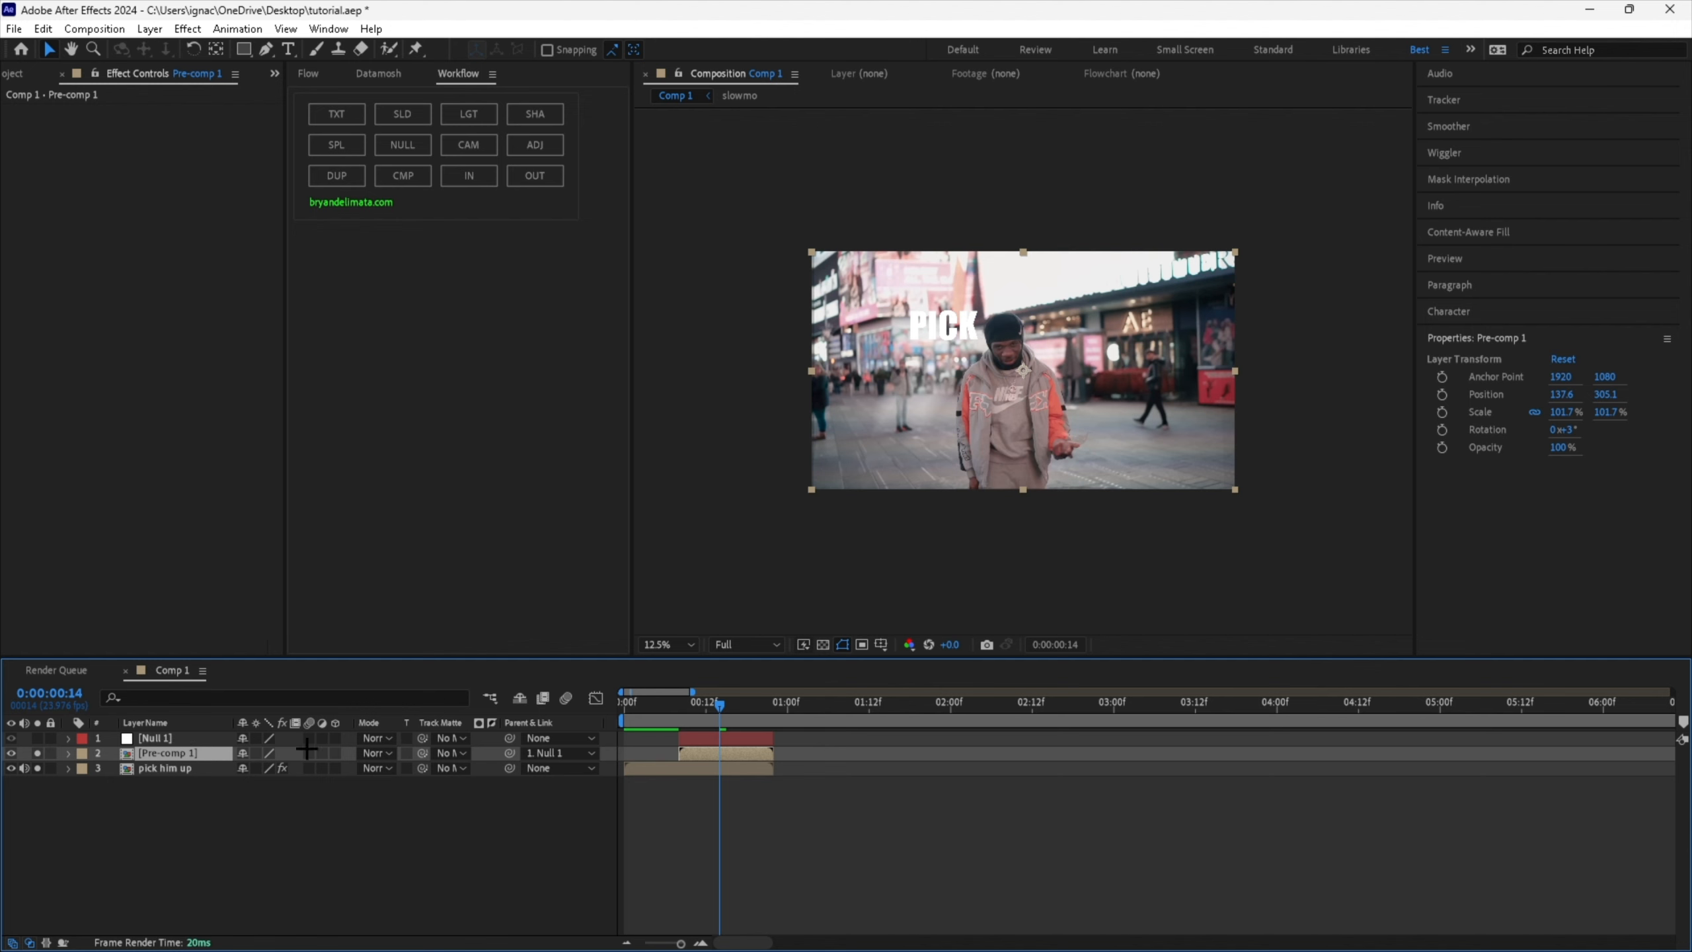
key(ctrl+s)
Lower the composition preview resolution to Quarter and play back the tracked text animation.
click(746, 645)
click(746, 744)
click(680, 704)
drag(678, 704, 788, 710)
click(674, 705)
key(space)
key(space)
key(space)
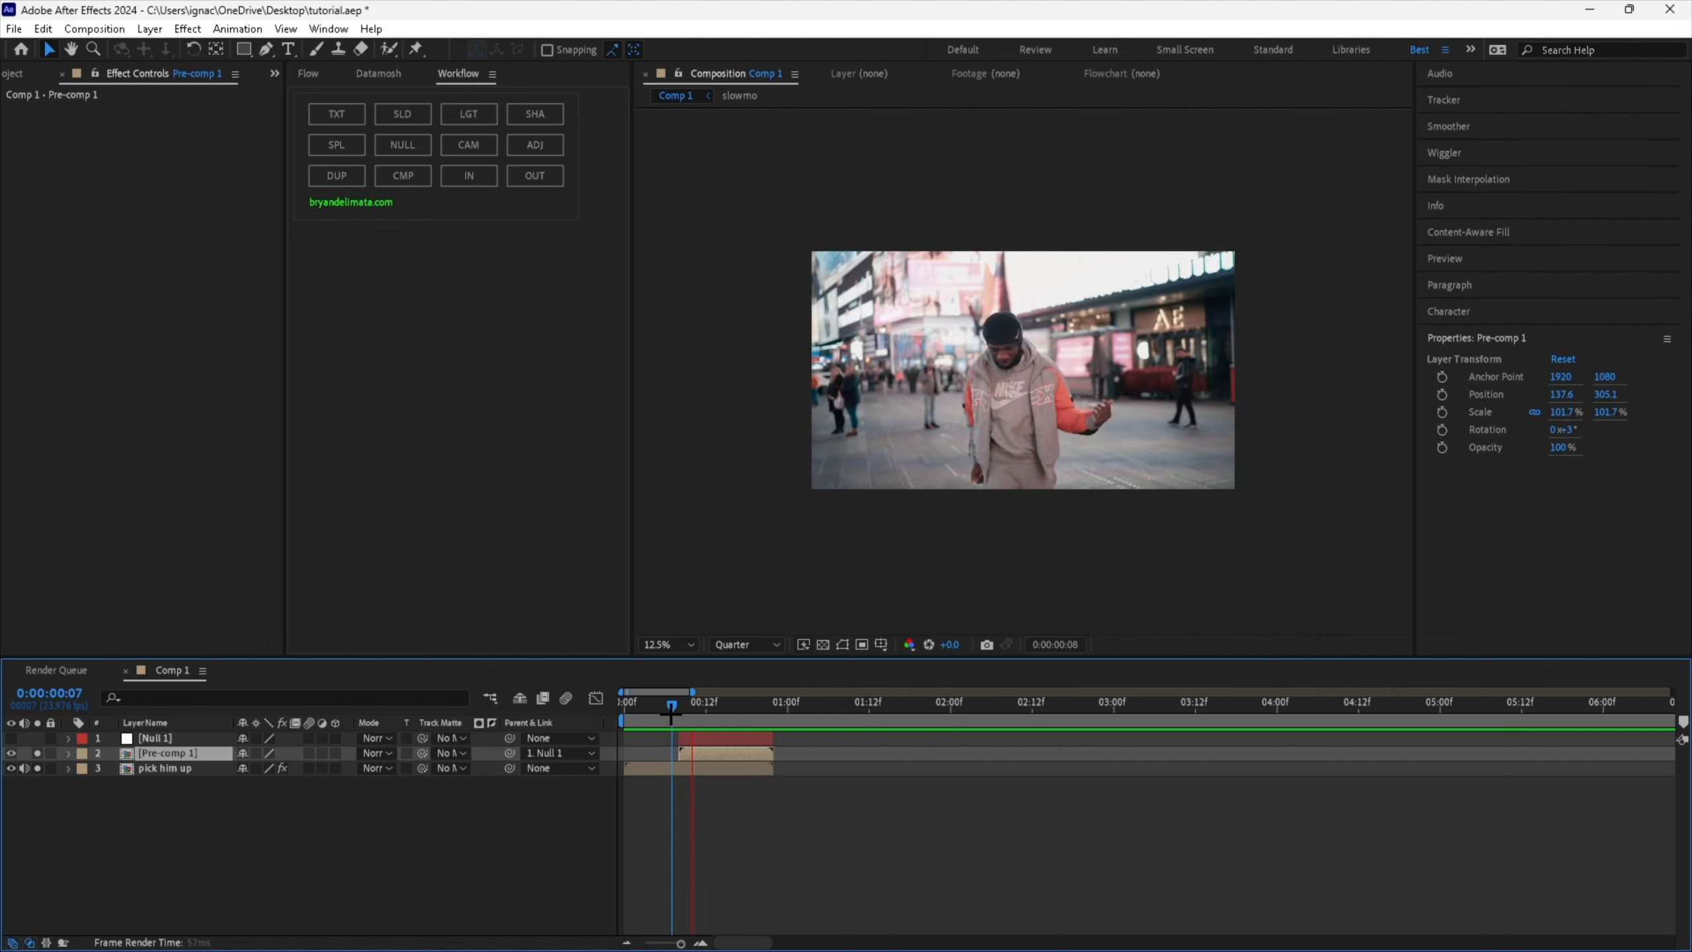
Apply S_DropShadow to Pre-comp 1 with the playhead at 0:00:00:18, where all the text is visible.
drag(673, 708, 744, 712)
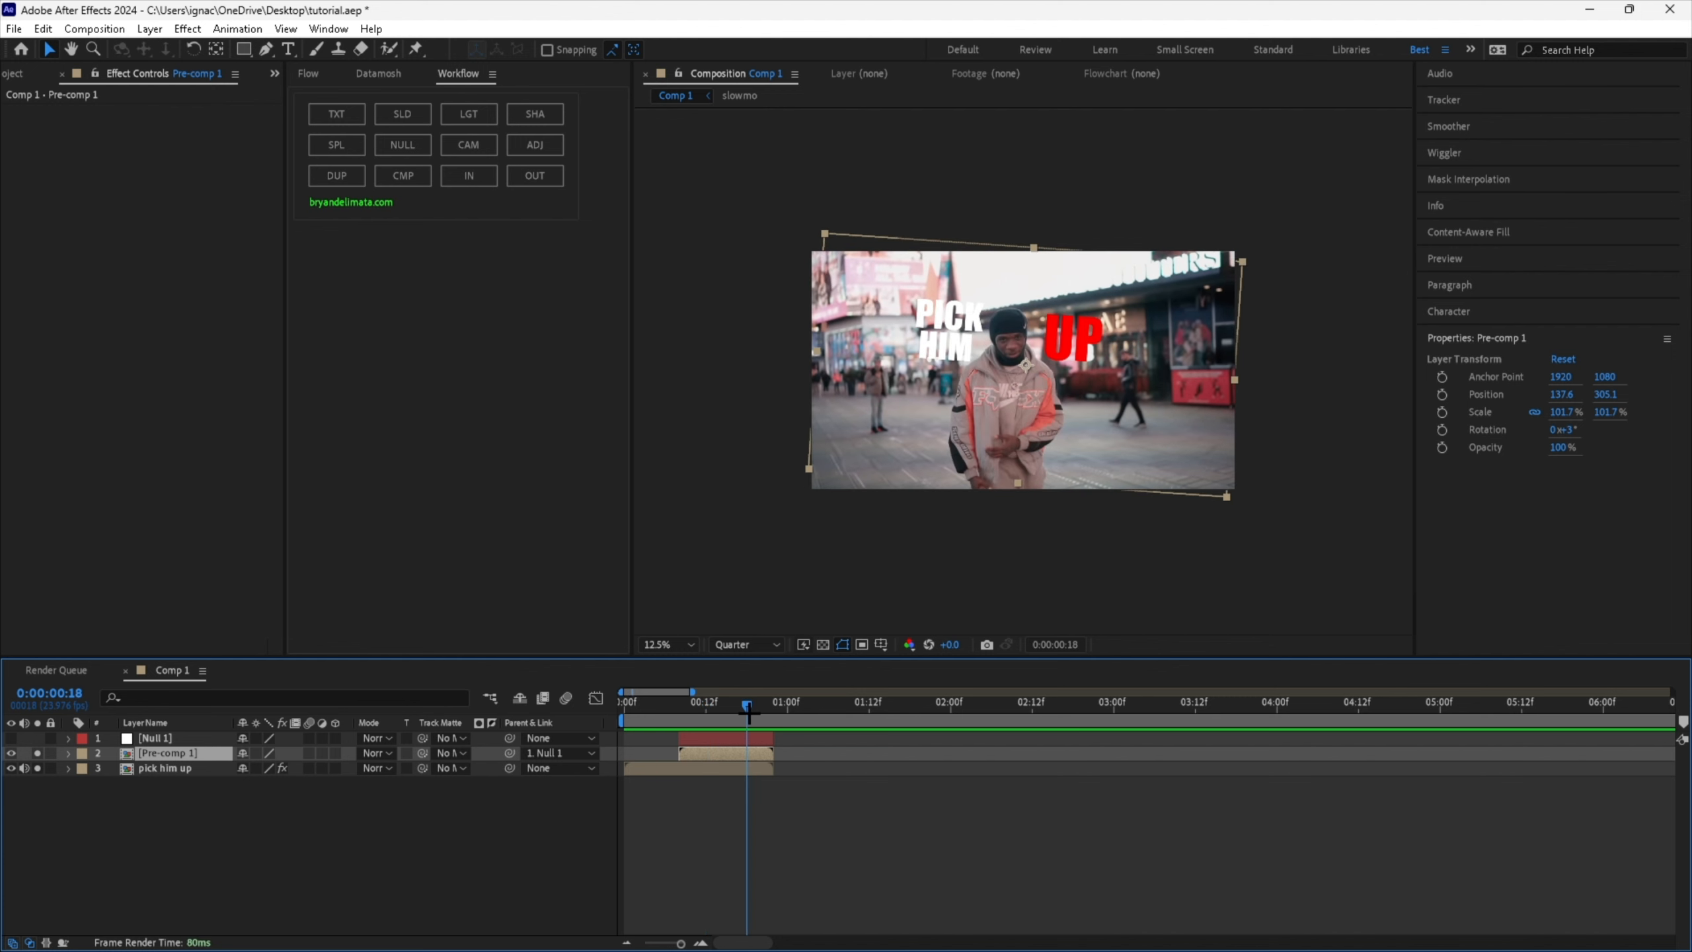
key(ctrl+space)
text(drops)
key(Down)
key(Return)
scroll(1002, 380, up, 1)
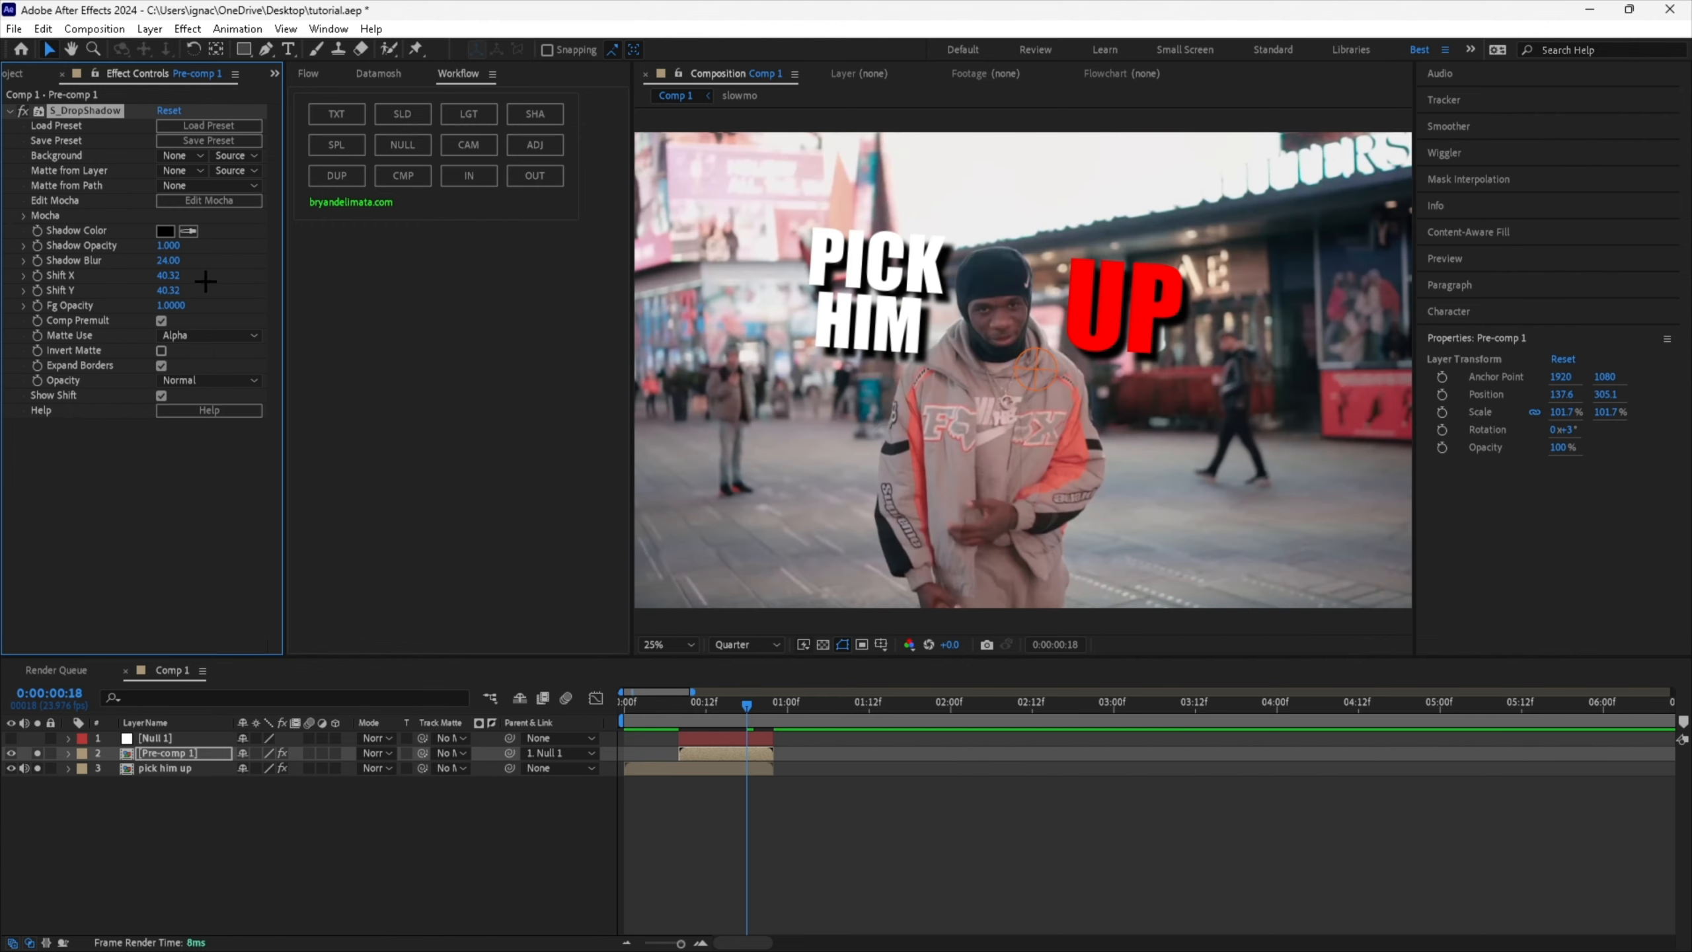
Apply Optical Glow to Pre-comp 1 with footage type Video, Amount 5 and Size 70.
key(ctrl+space)
text(optical g)
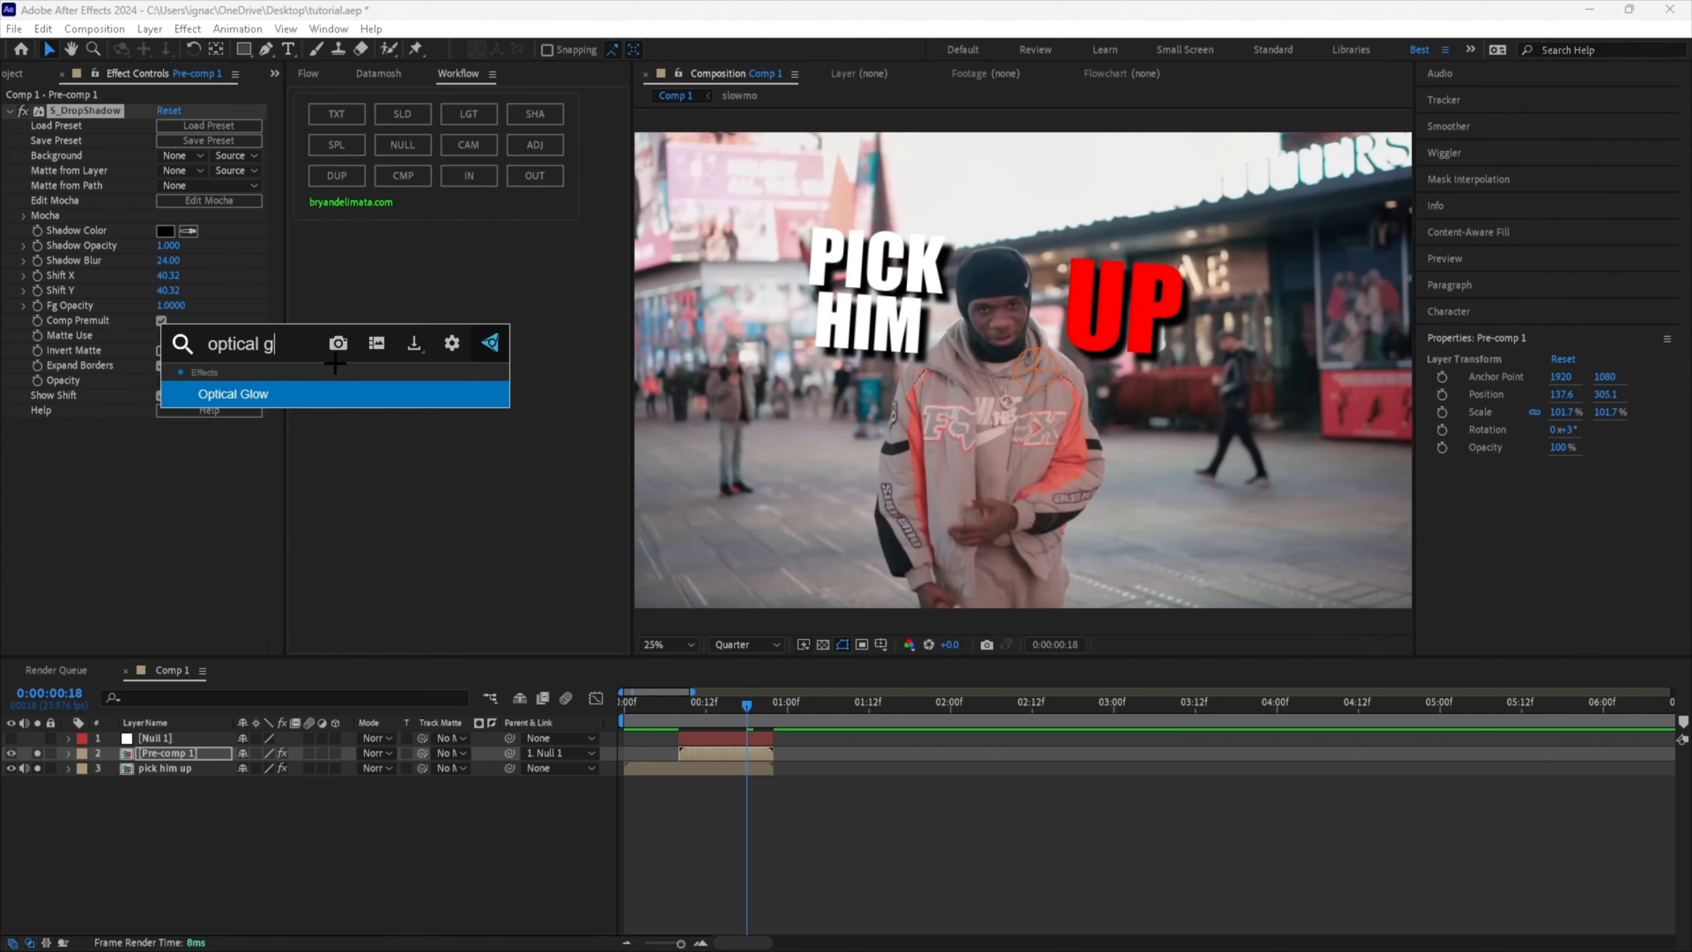
key(Return)
click(191, 645)
click(220, 705)
scroll(169, 413, up, 2)
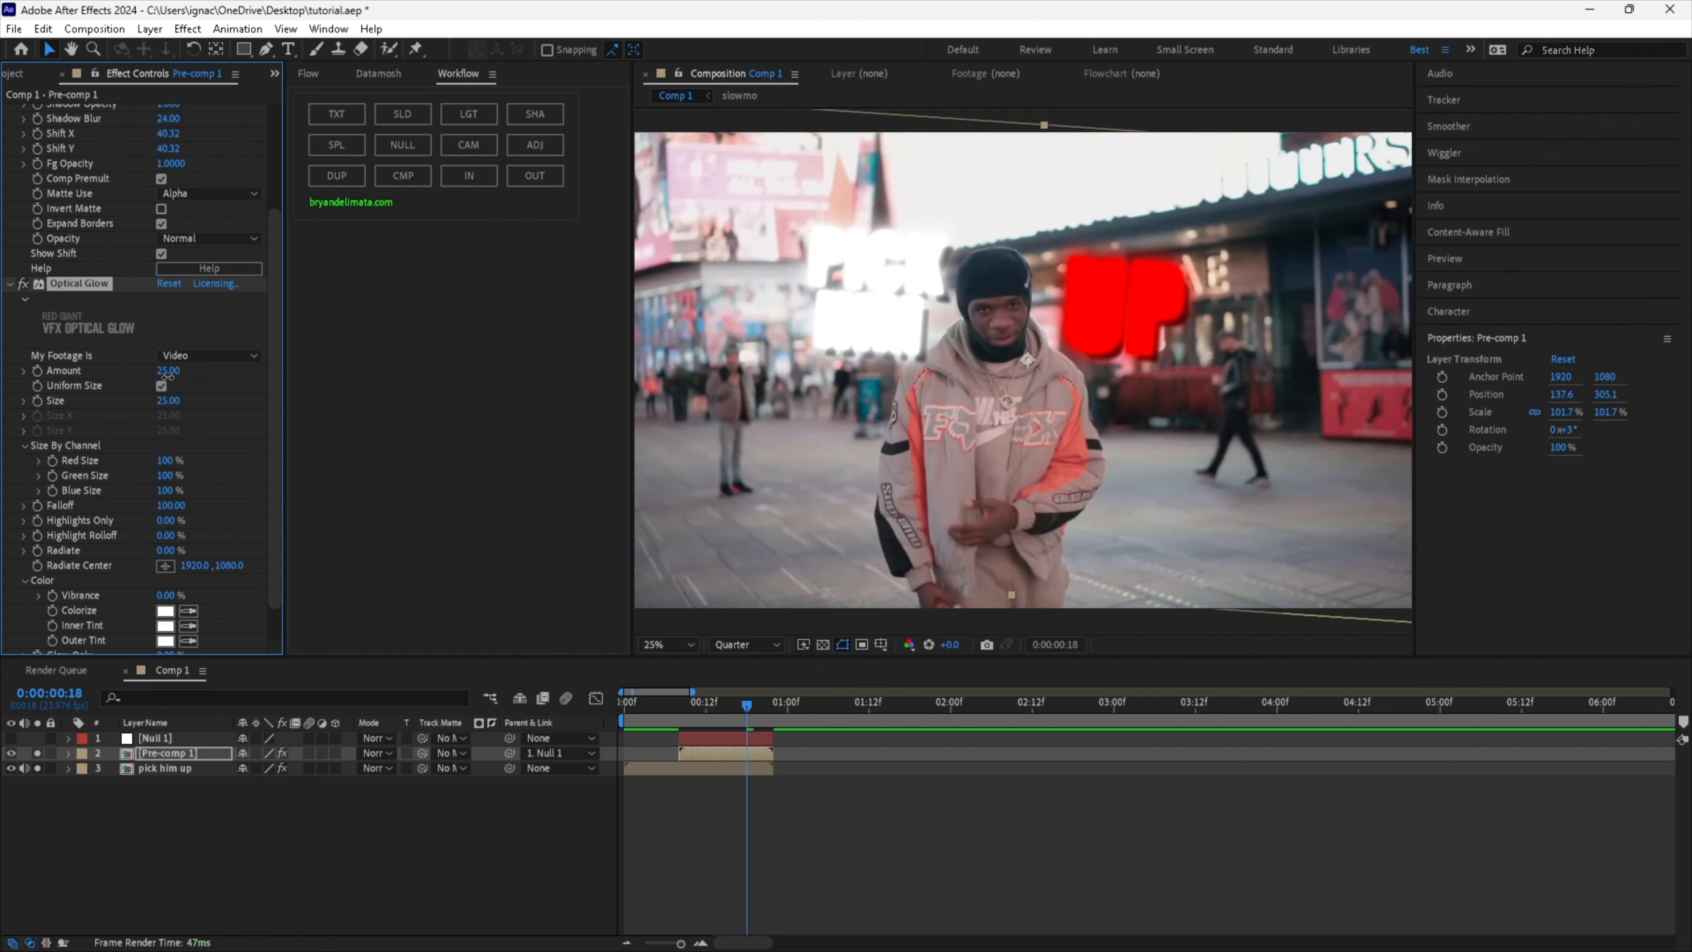
key(Return)
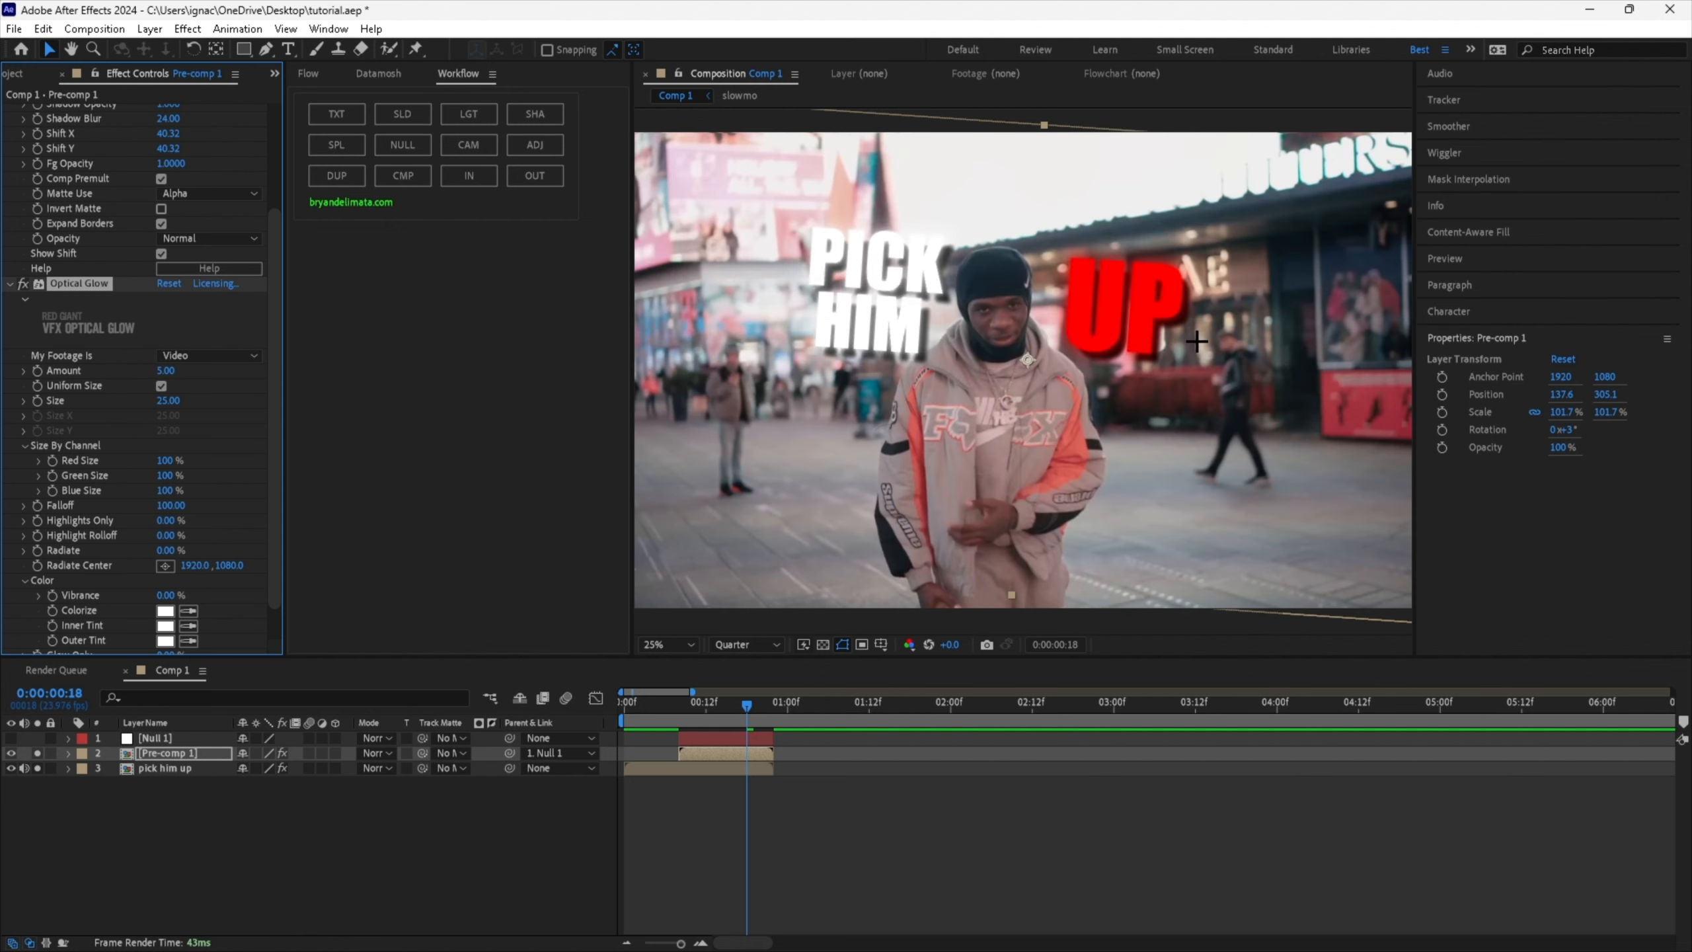
scroll(173, 407, up, 4)
mouse_move(243, 534)
mouse_down()
mouse_move(261, 536)
mouse_move(211, 538)
mouse_up()
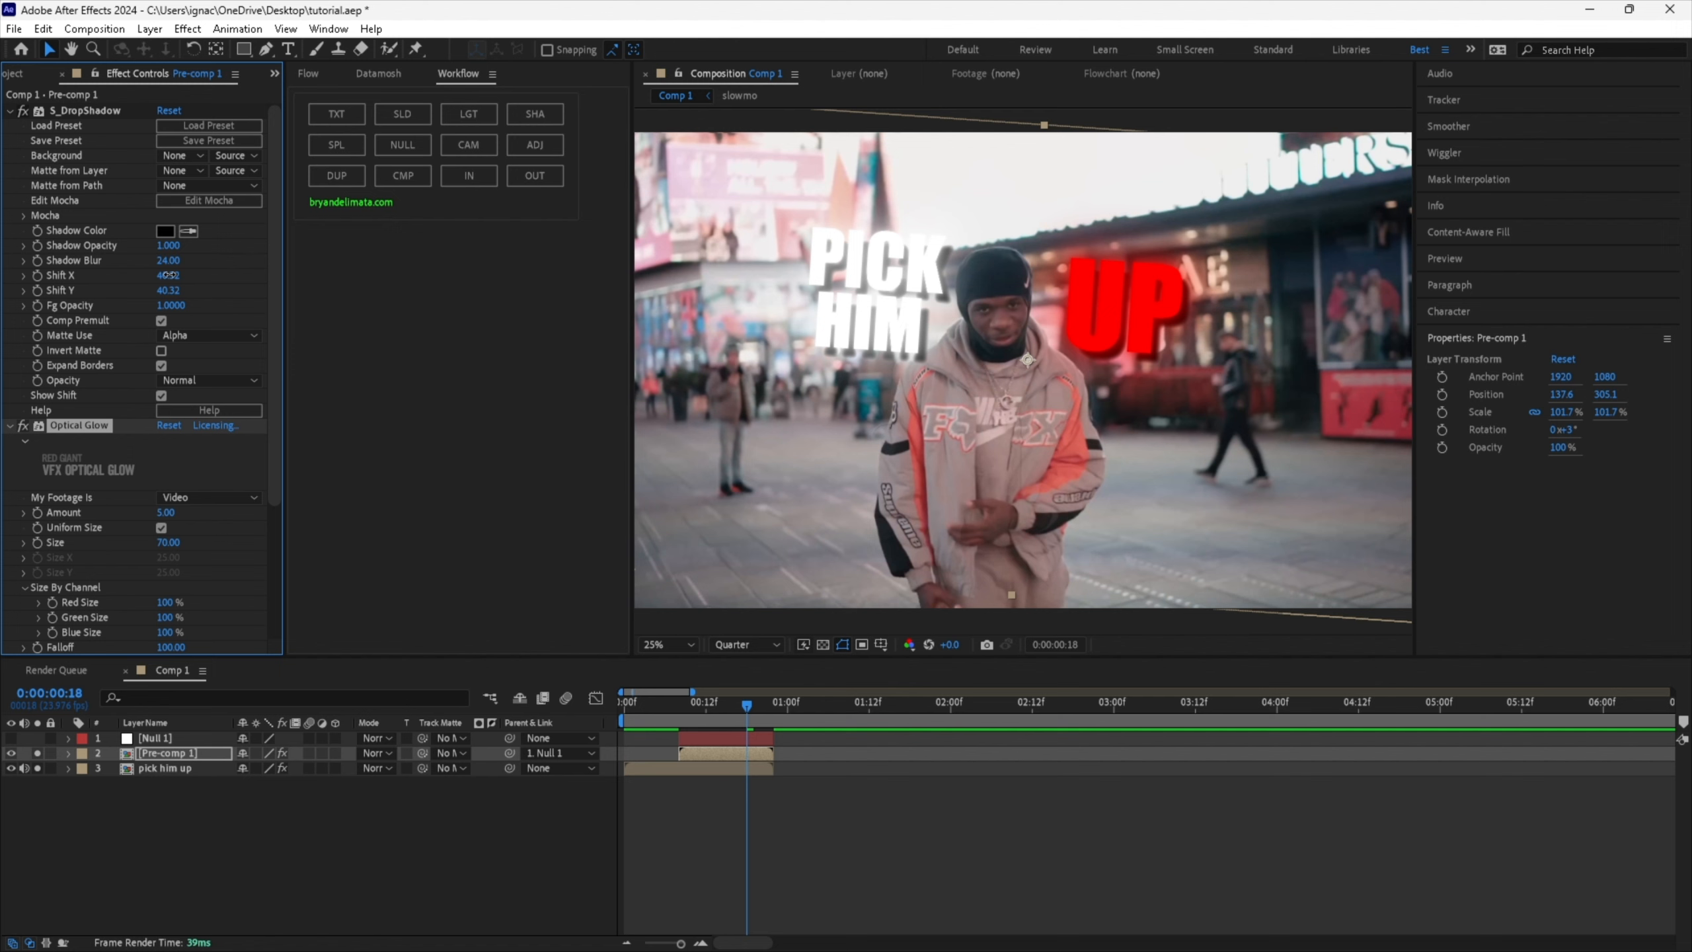
Set the S_DropShadow Shift X and Shift Y to 20, Shadow Blur to 138 and Shadow Opacity to 1.3, and save the project.
text(20)
key(Return)
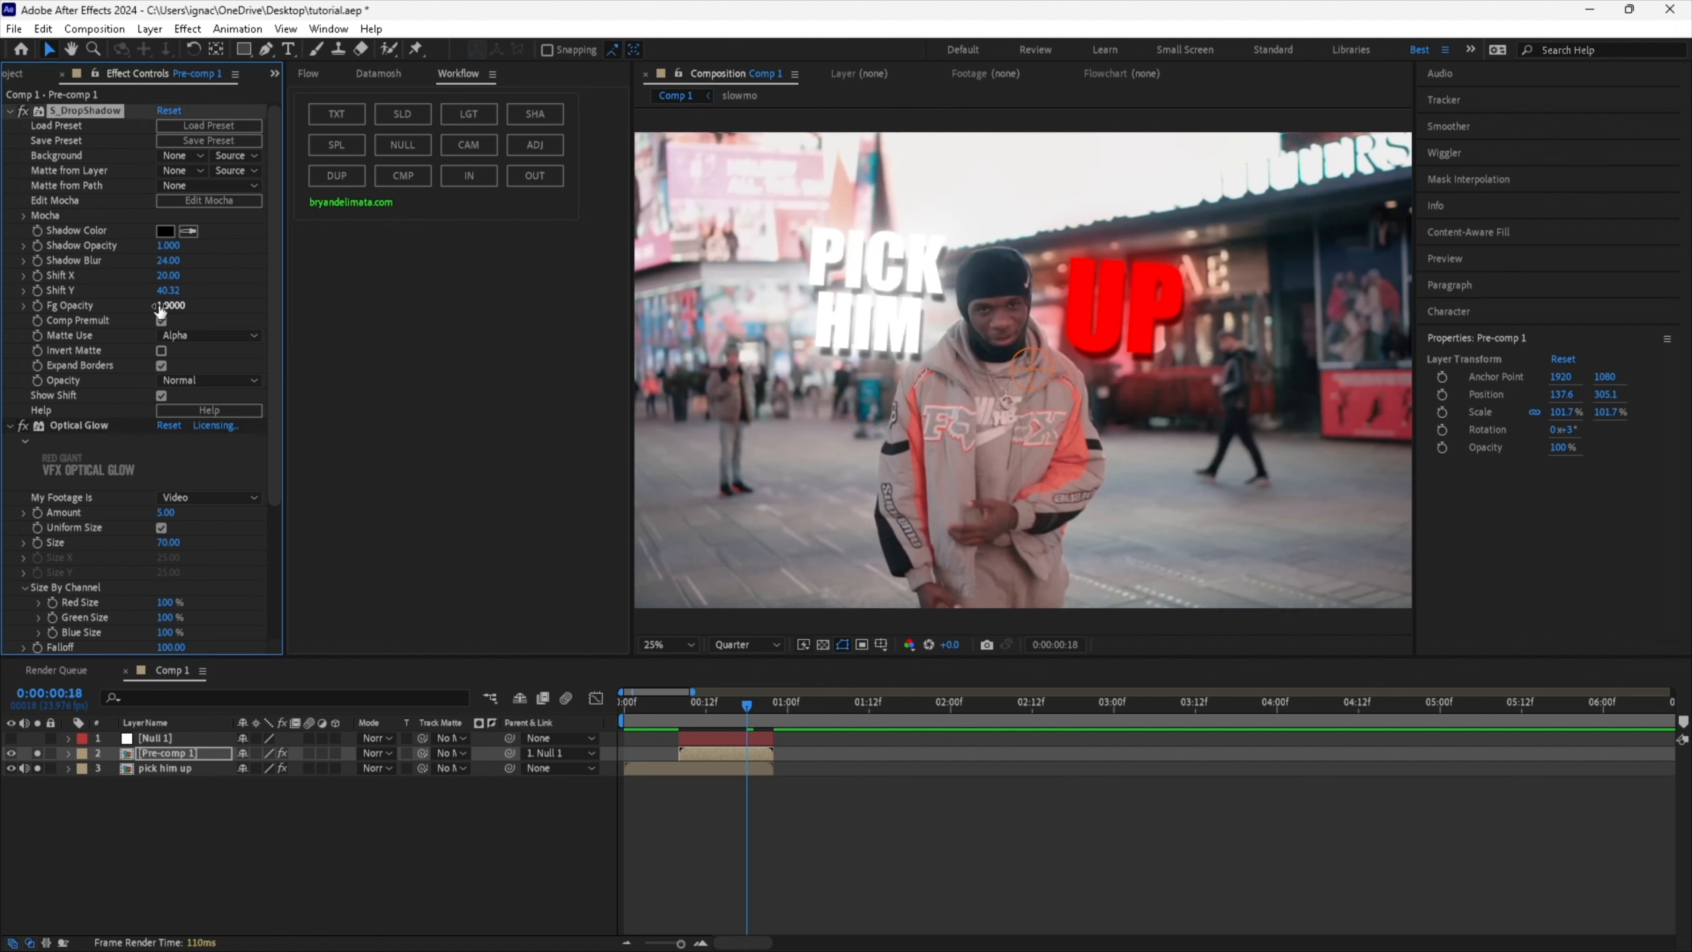
drag(160, 312, 166, 294)
key(Return)
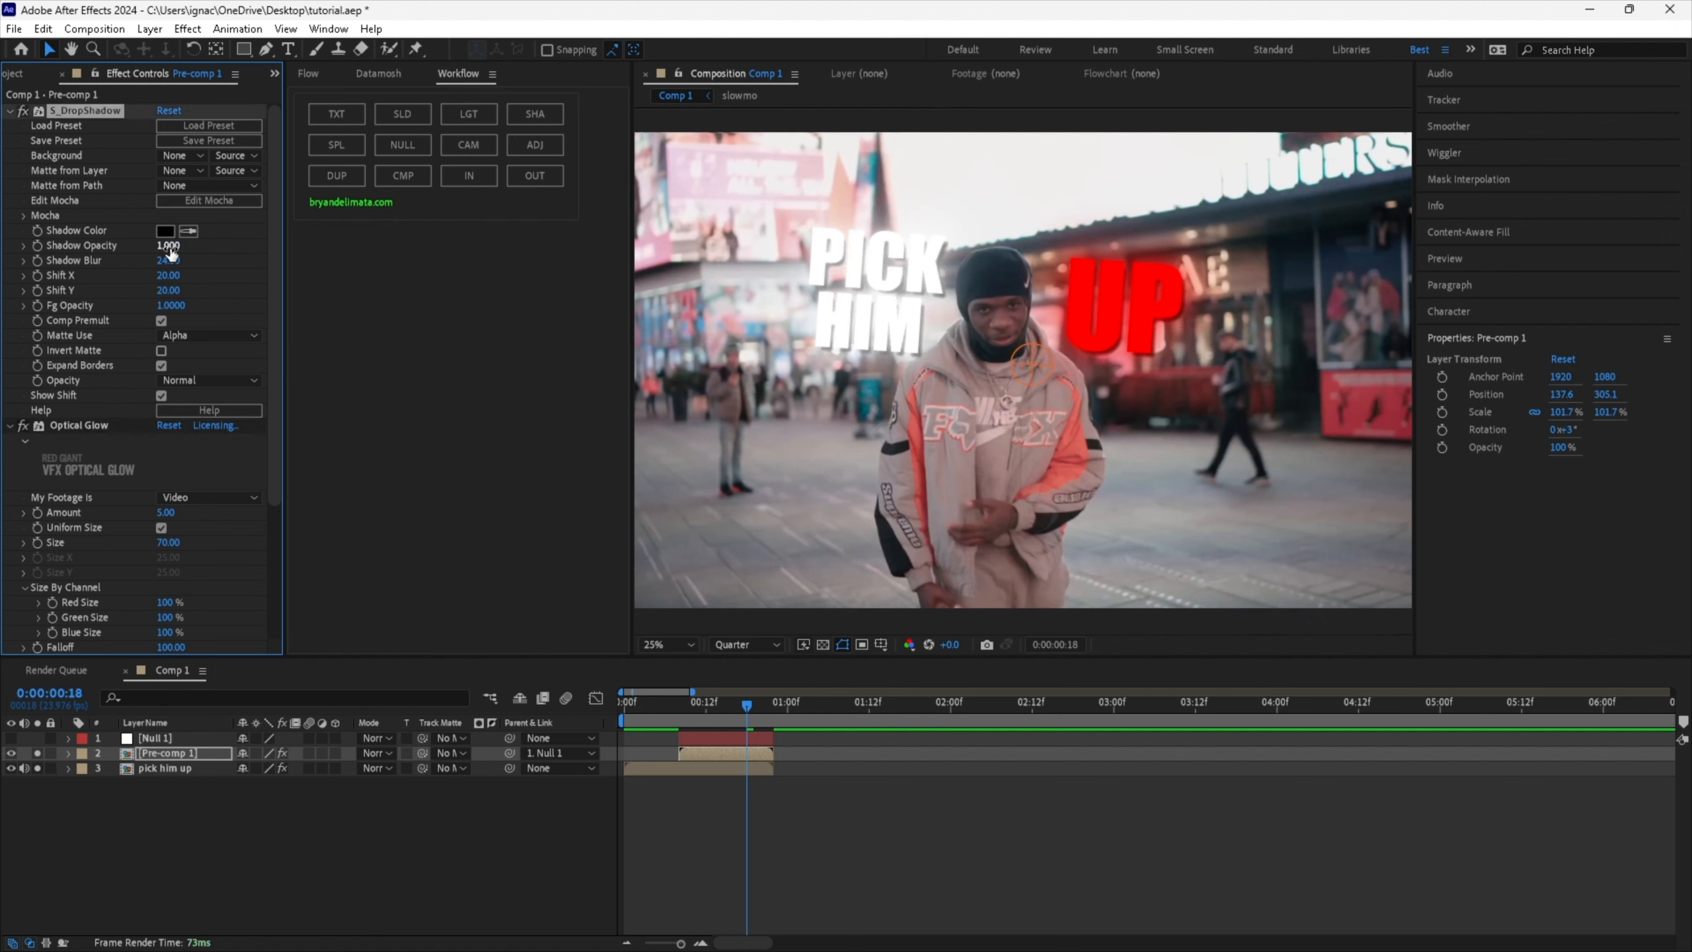
drag(168, 256, 128, 247)
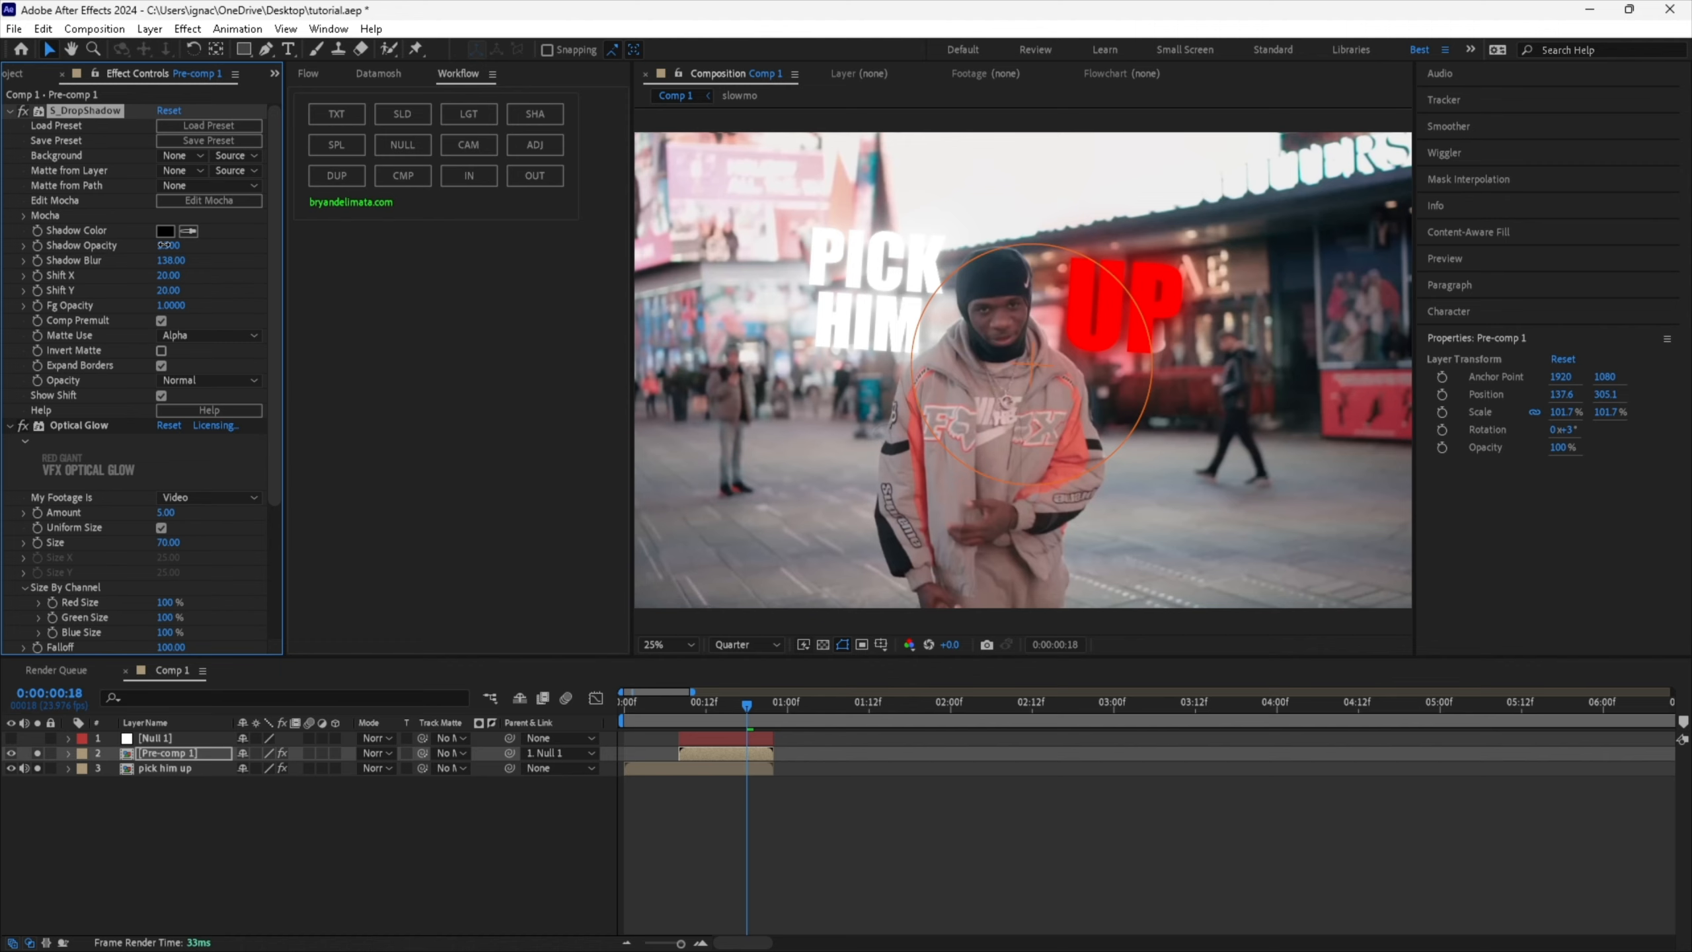
key(ctrl+s)
Preview the shadow and glow on the text and turn off solo for the pick him up and Pre-comp 1 layers.
drag(721, 709, 650, 709)
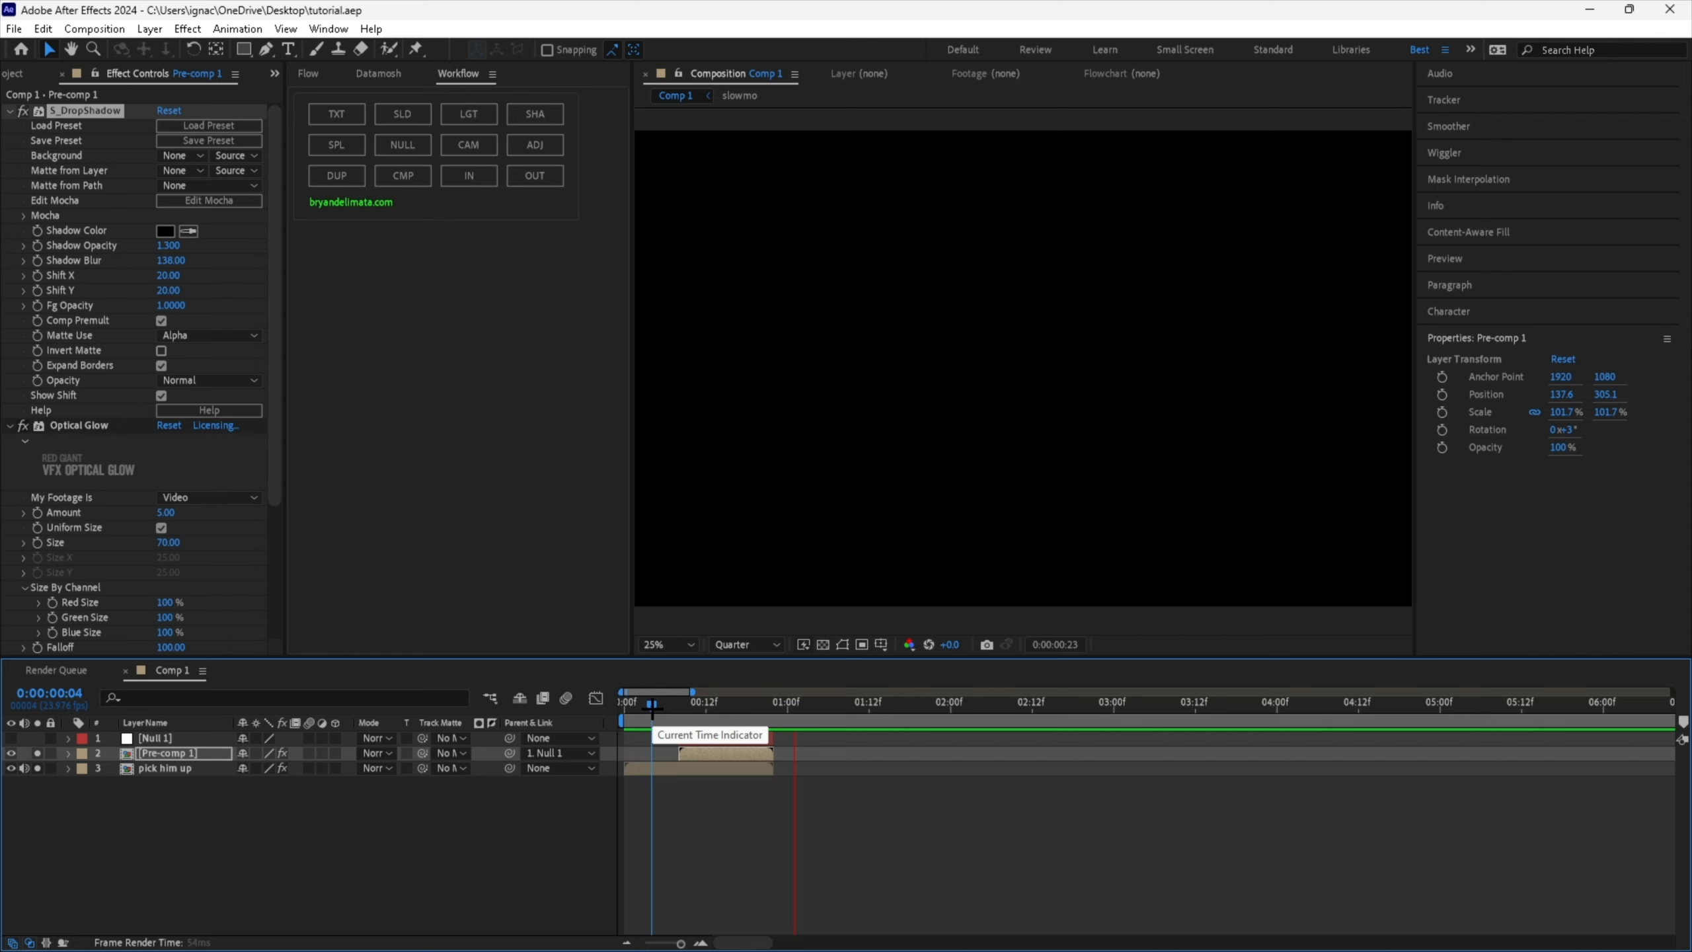
drag(651, 708, 678, 705)
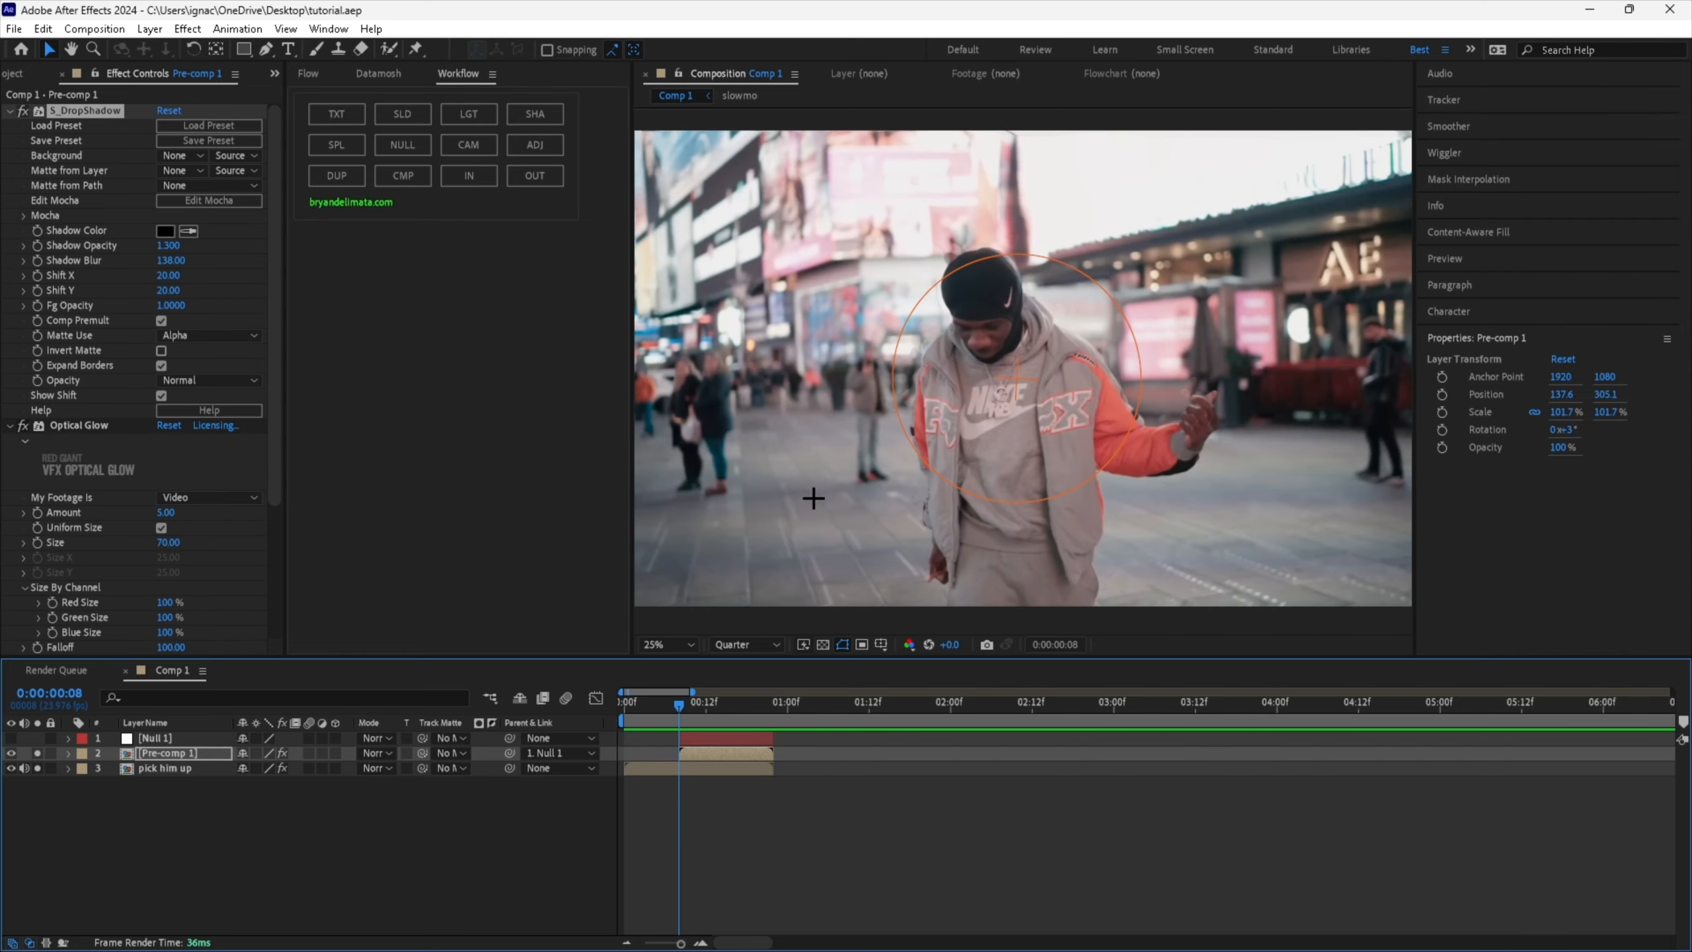
key(comma)
click(37, 768)
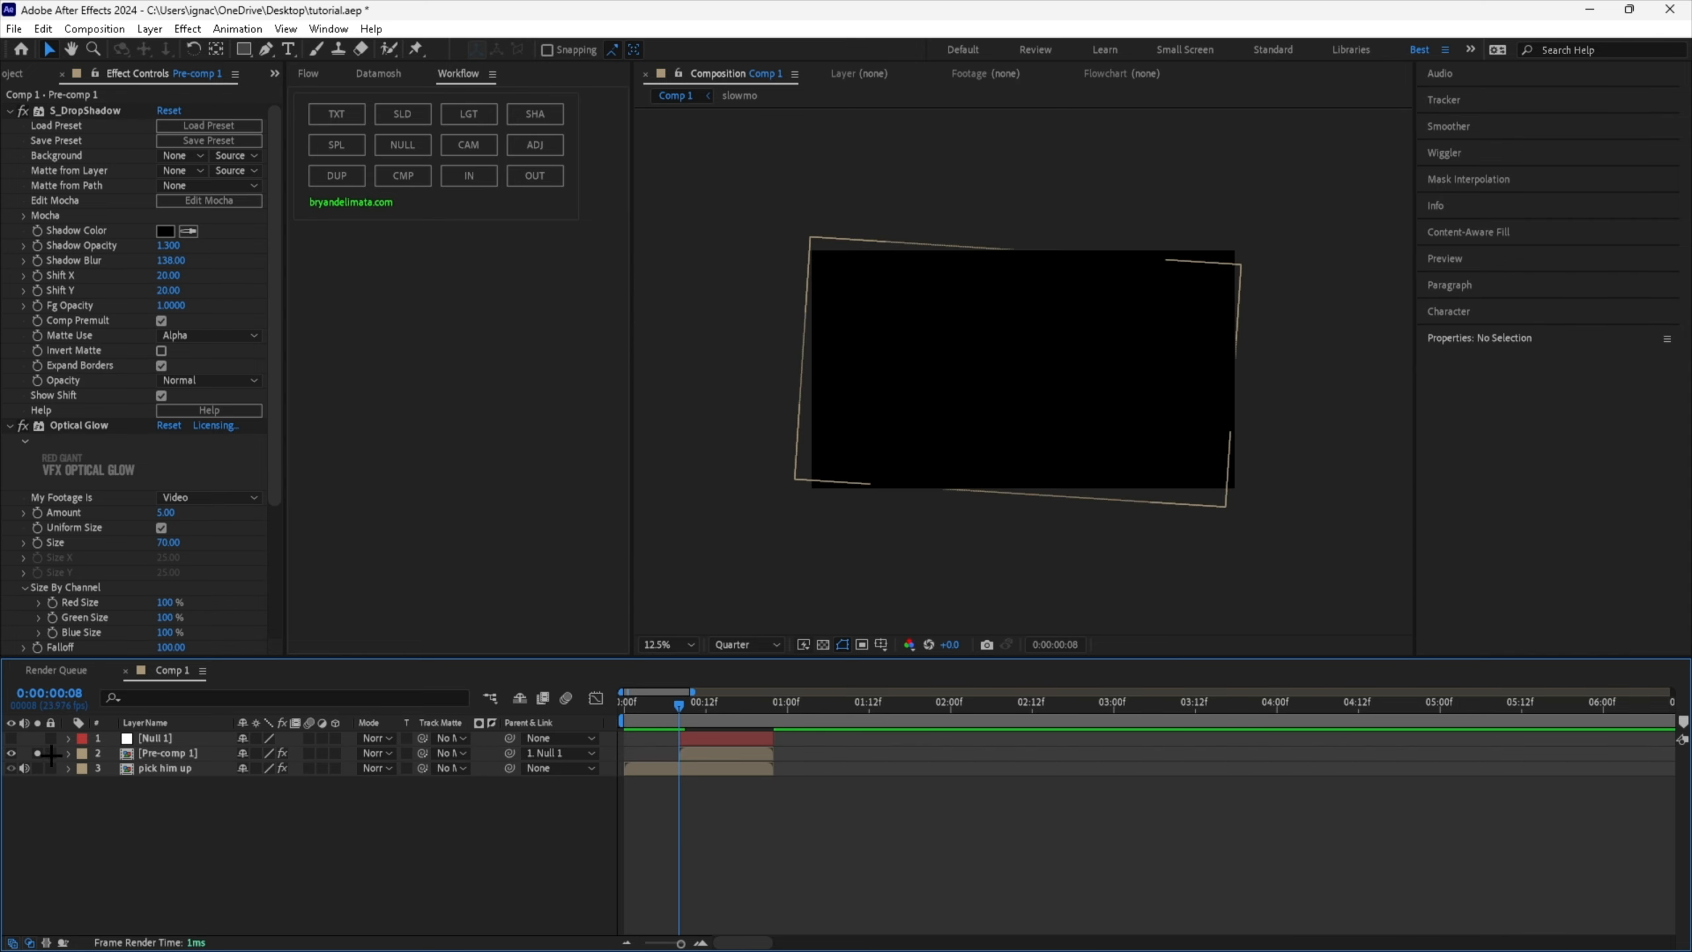
click(37, 752)
Add a new adjustment layer above all layers in Comp 1.
mouse_move(675, 706)
mouse_down()
mouse_move(749, 707)
mouse_move(658, 721)
mouse_move(733, 718)
mouse_move(672, 725)
mouse_up()
click(590, 738)
right_click(611, 735)
mouse_move(718, 517)
click(909, 660)
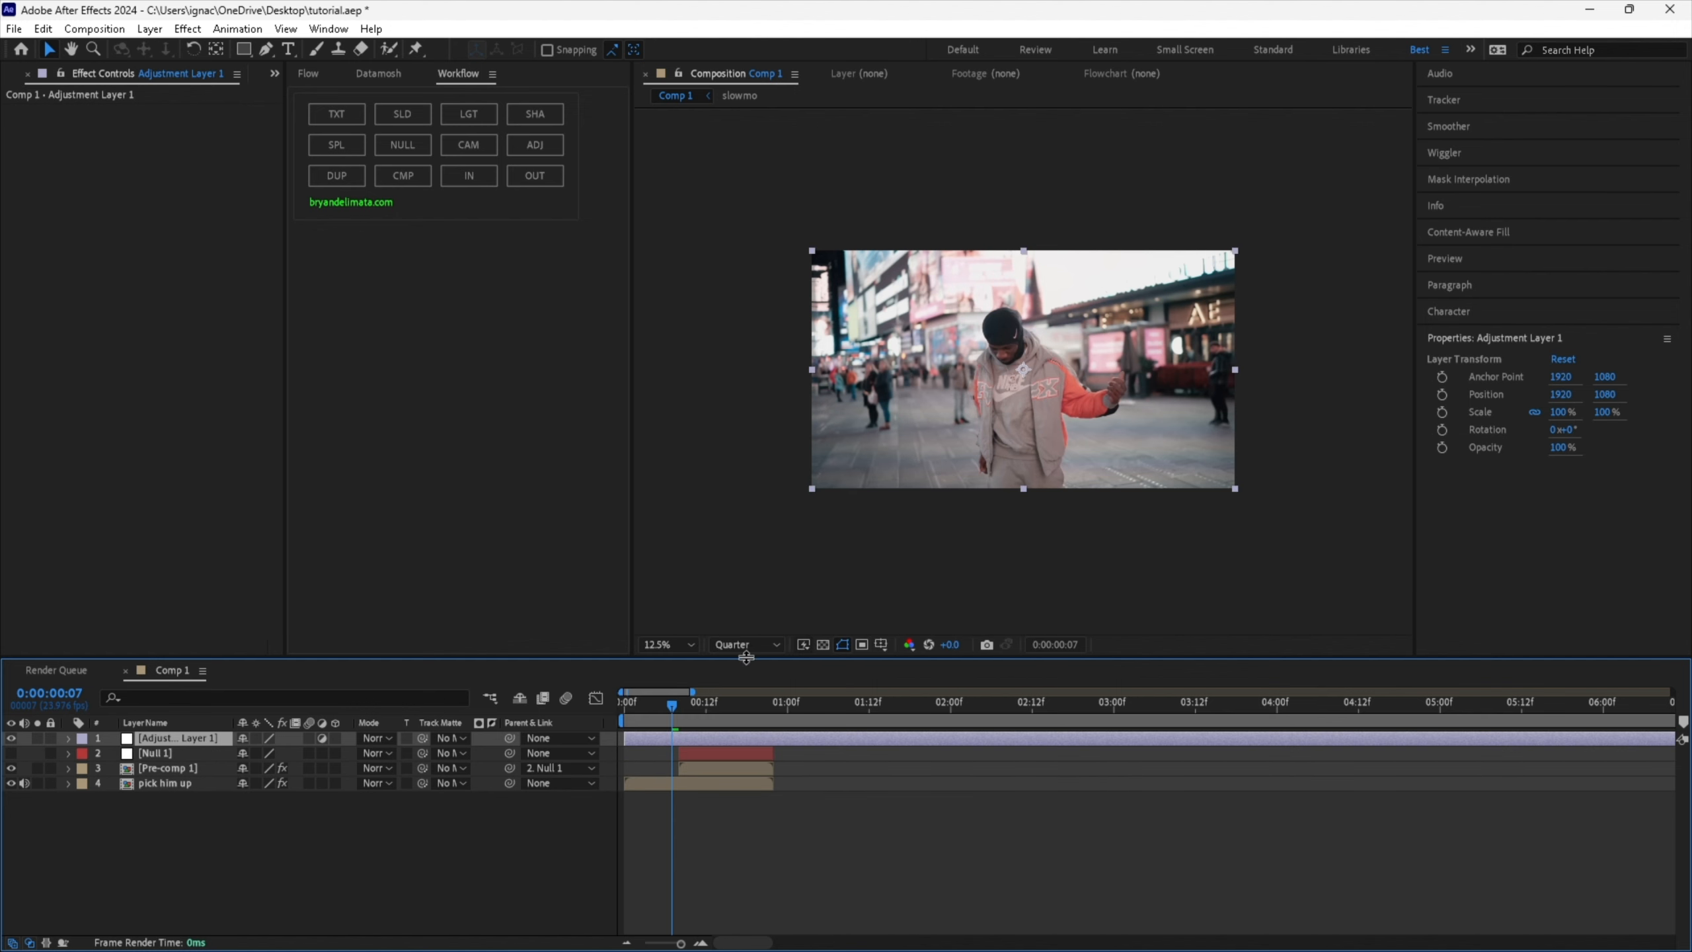
Trim the adjustment layer to span 0:00:00:08 to 0:00:00:22, deleting the leftover pieces before and after.
drag(672, 712, 774, 710)
key(ctrl+shift+d)
click(660, 752)
key(Delete)
click(726, 737)
key(ctrl+shift+d)
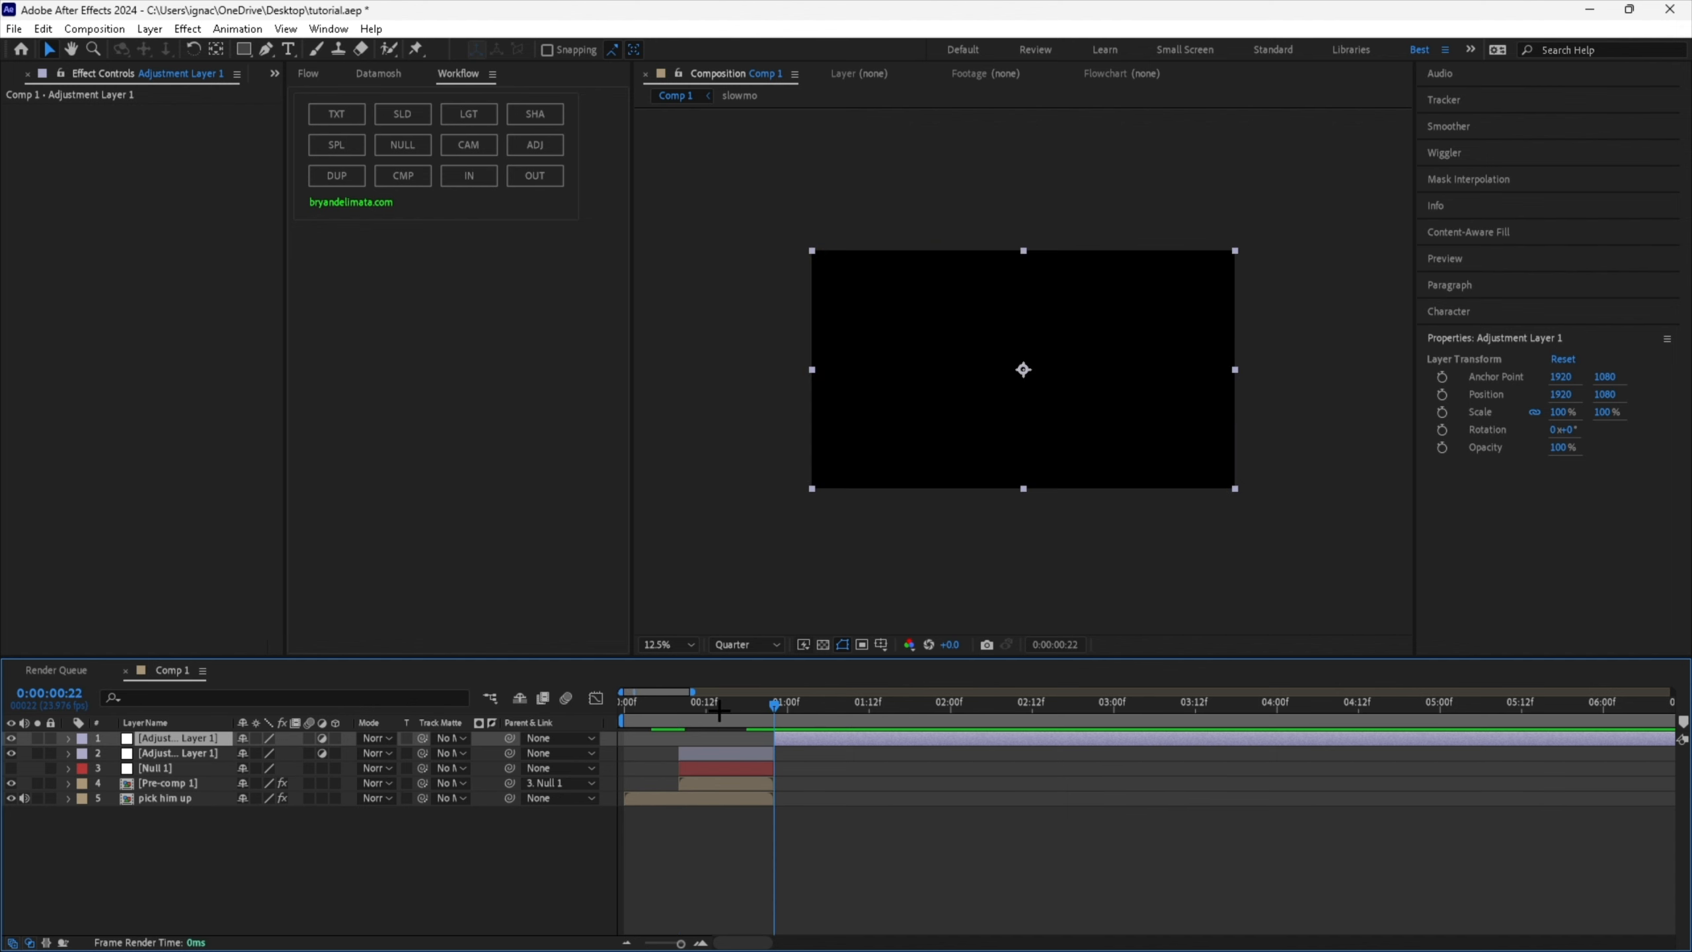
key(Delete)
Apply S_BlurMoCurves to the adjustment layer with the playhead at 0:00:00:08.
click(679, 710)
click(699, 740)
key(ctrl+space)
text(blurm)
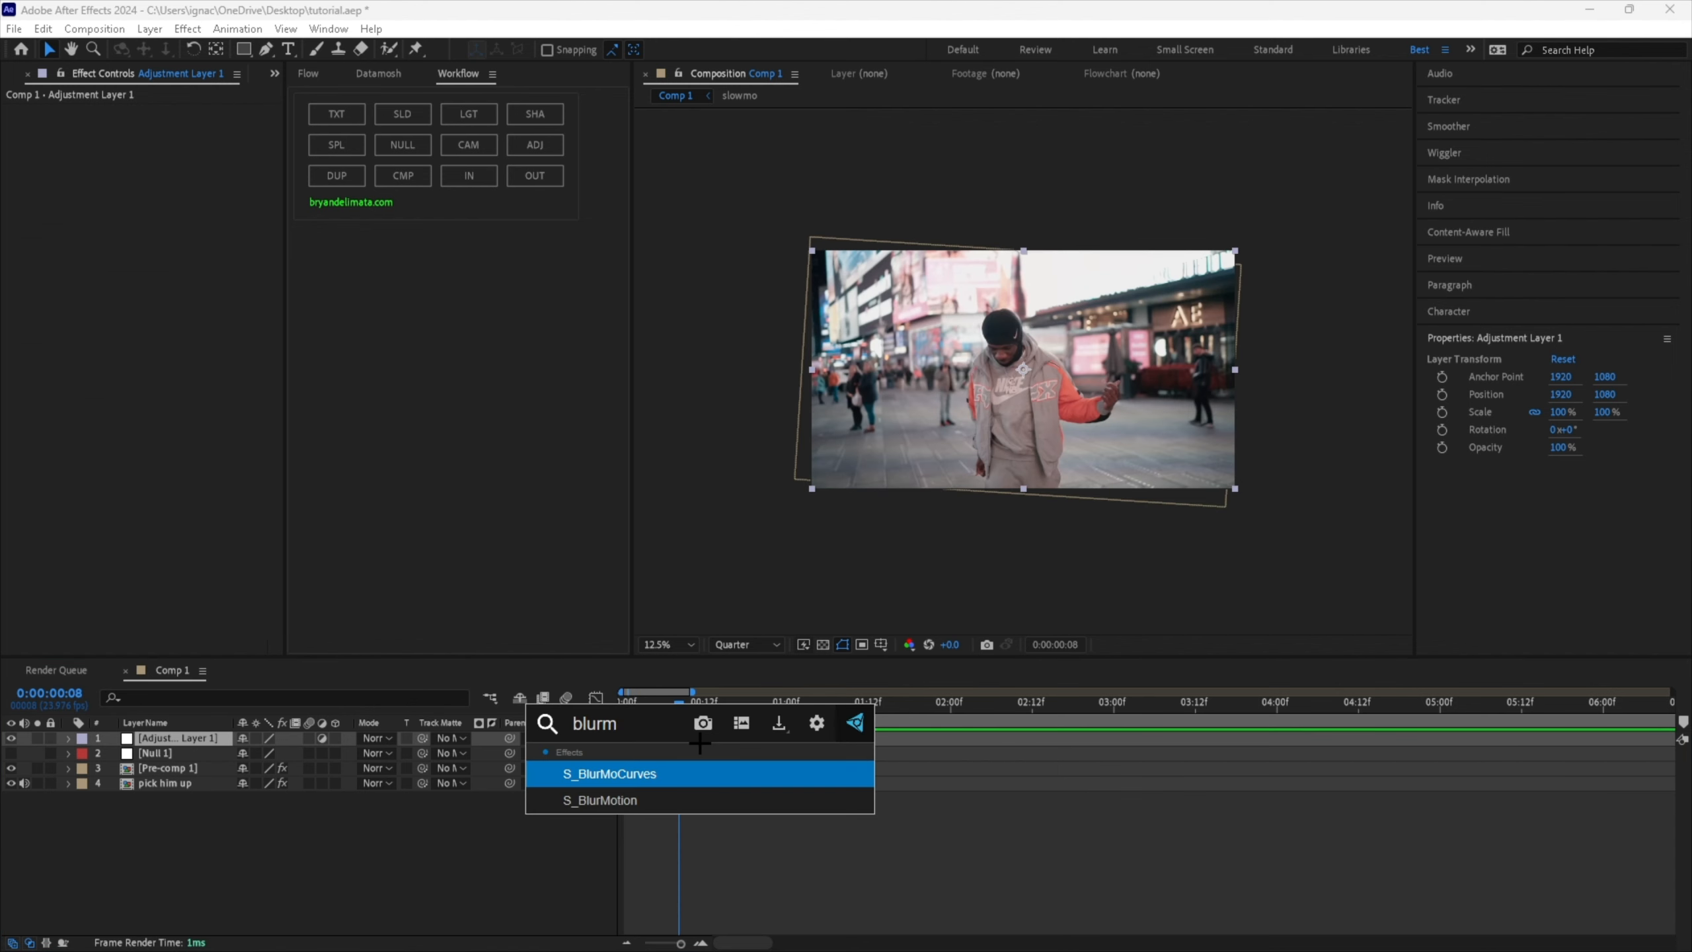
key(Return)
click(177, 767)
click(705, 737)
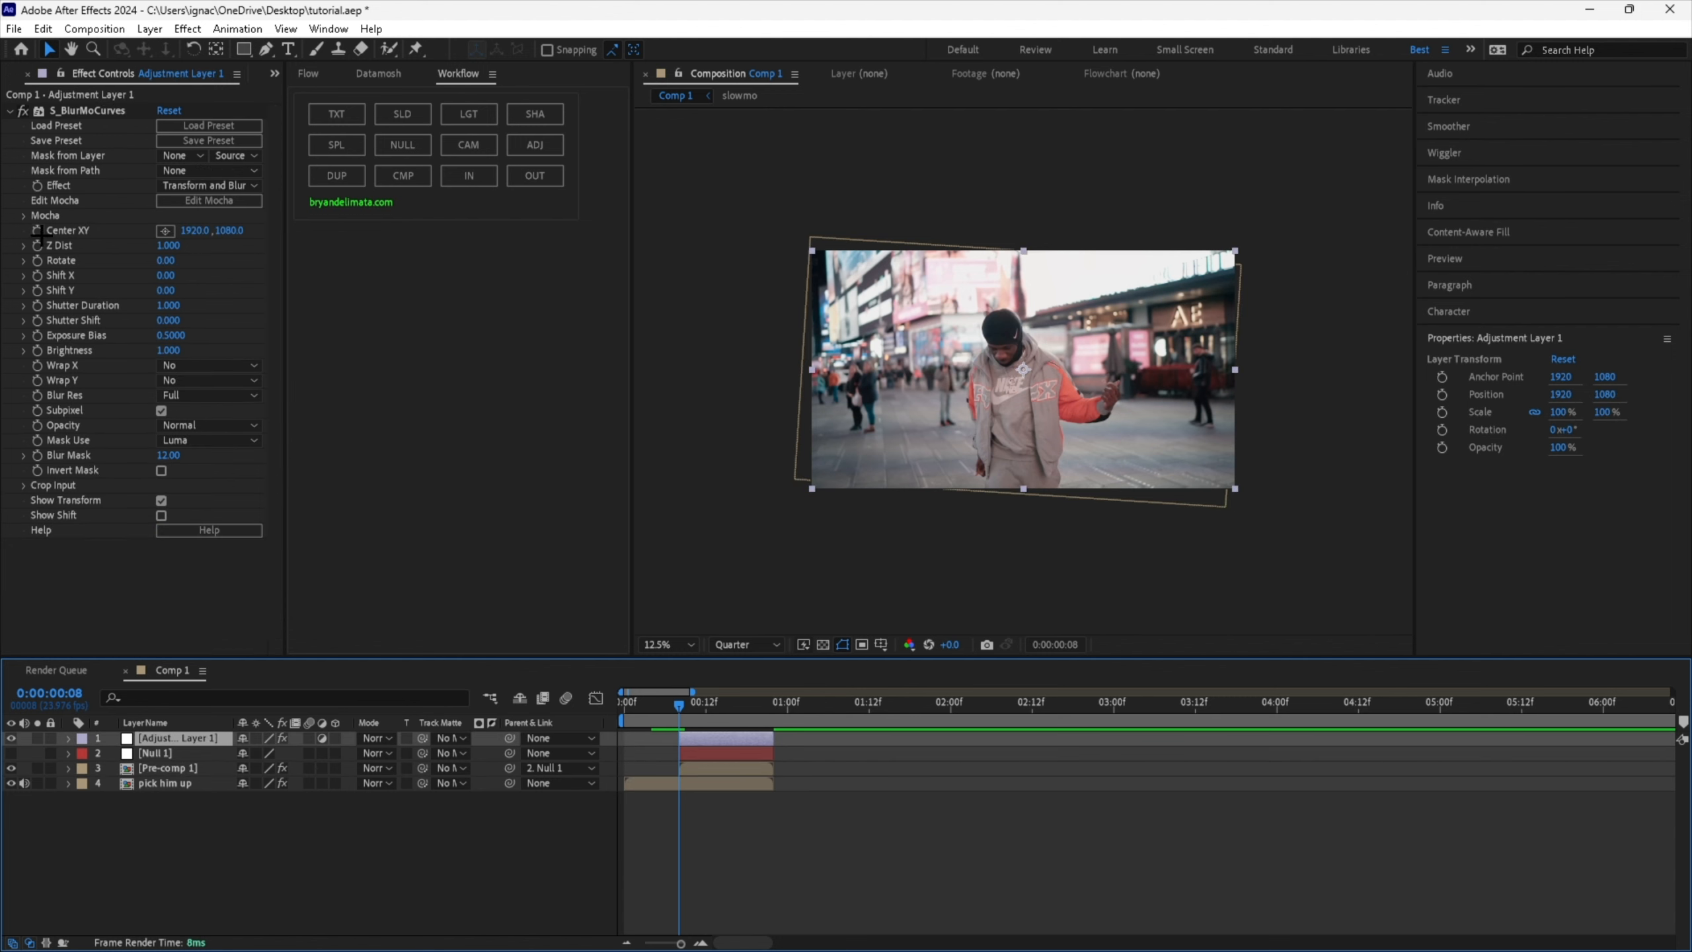
Place the S_BlurMoCurves Center XY on the man's head at 1800, 704 and keyframe Center XY and Z Dist at 0:00:00:08.
click(165, 230)
click(1009, 327)
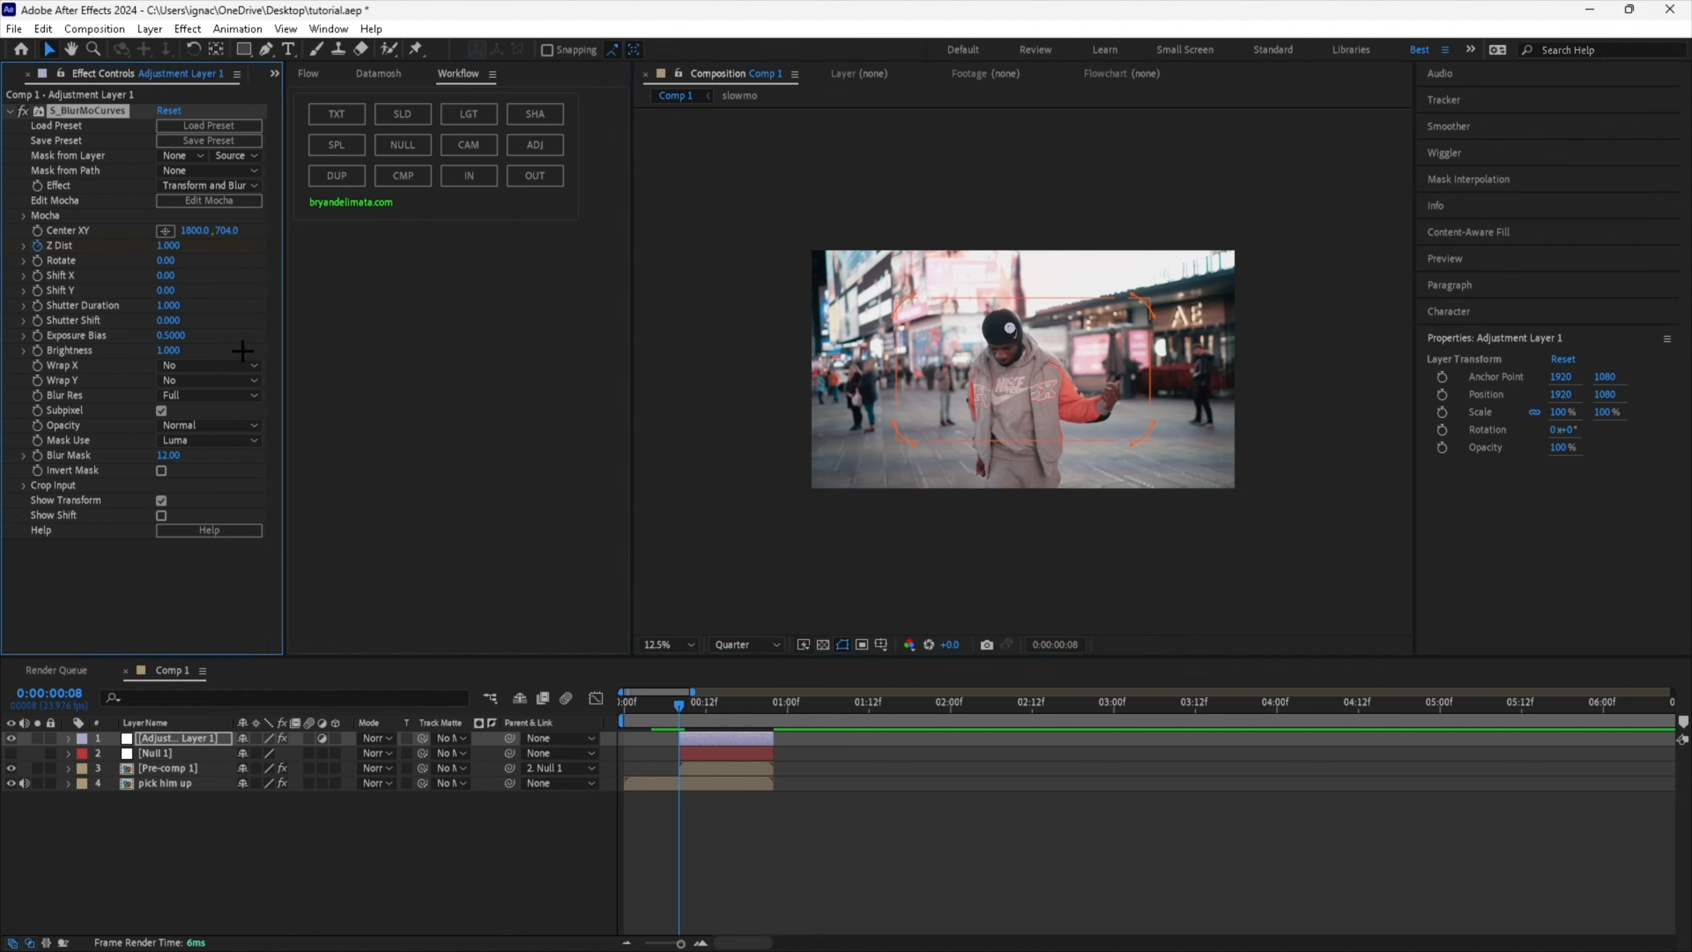
click(675, 710)
key(space)
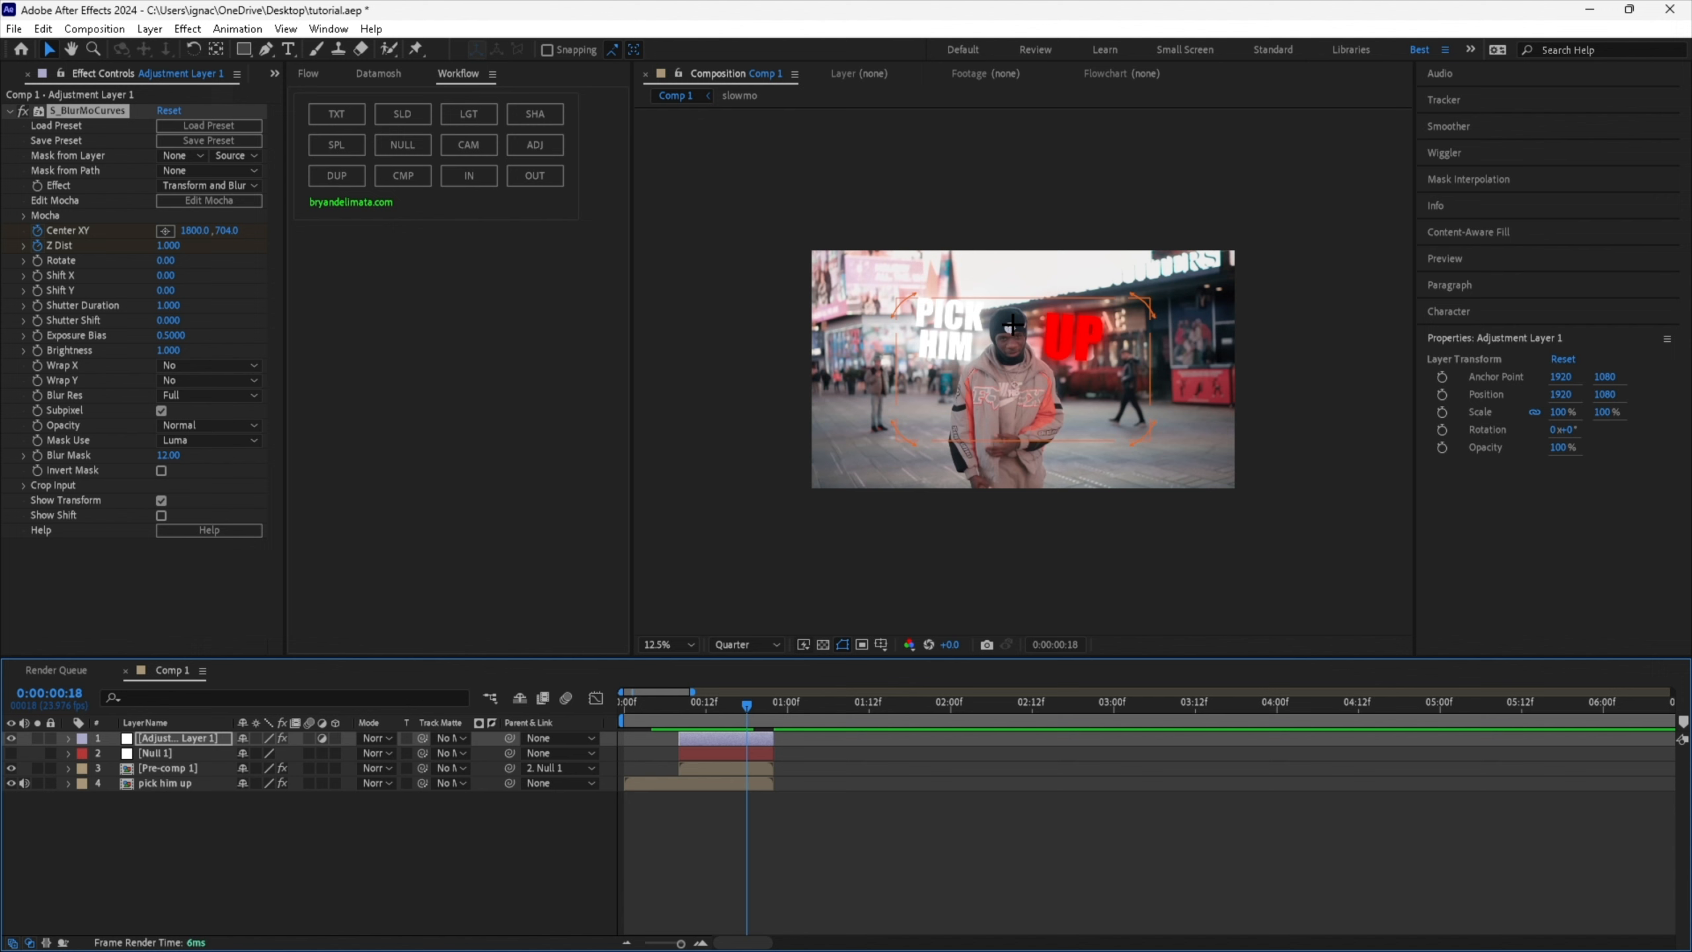
Keyframe Center XY at 1864, 386 and Z Dist at 0.570 at 0:00:00:21, and reveal the adjustment layer's keyframes.
click(766, 701)
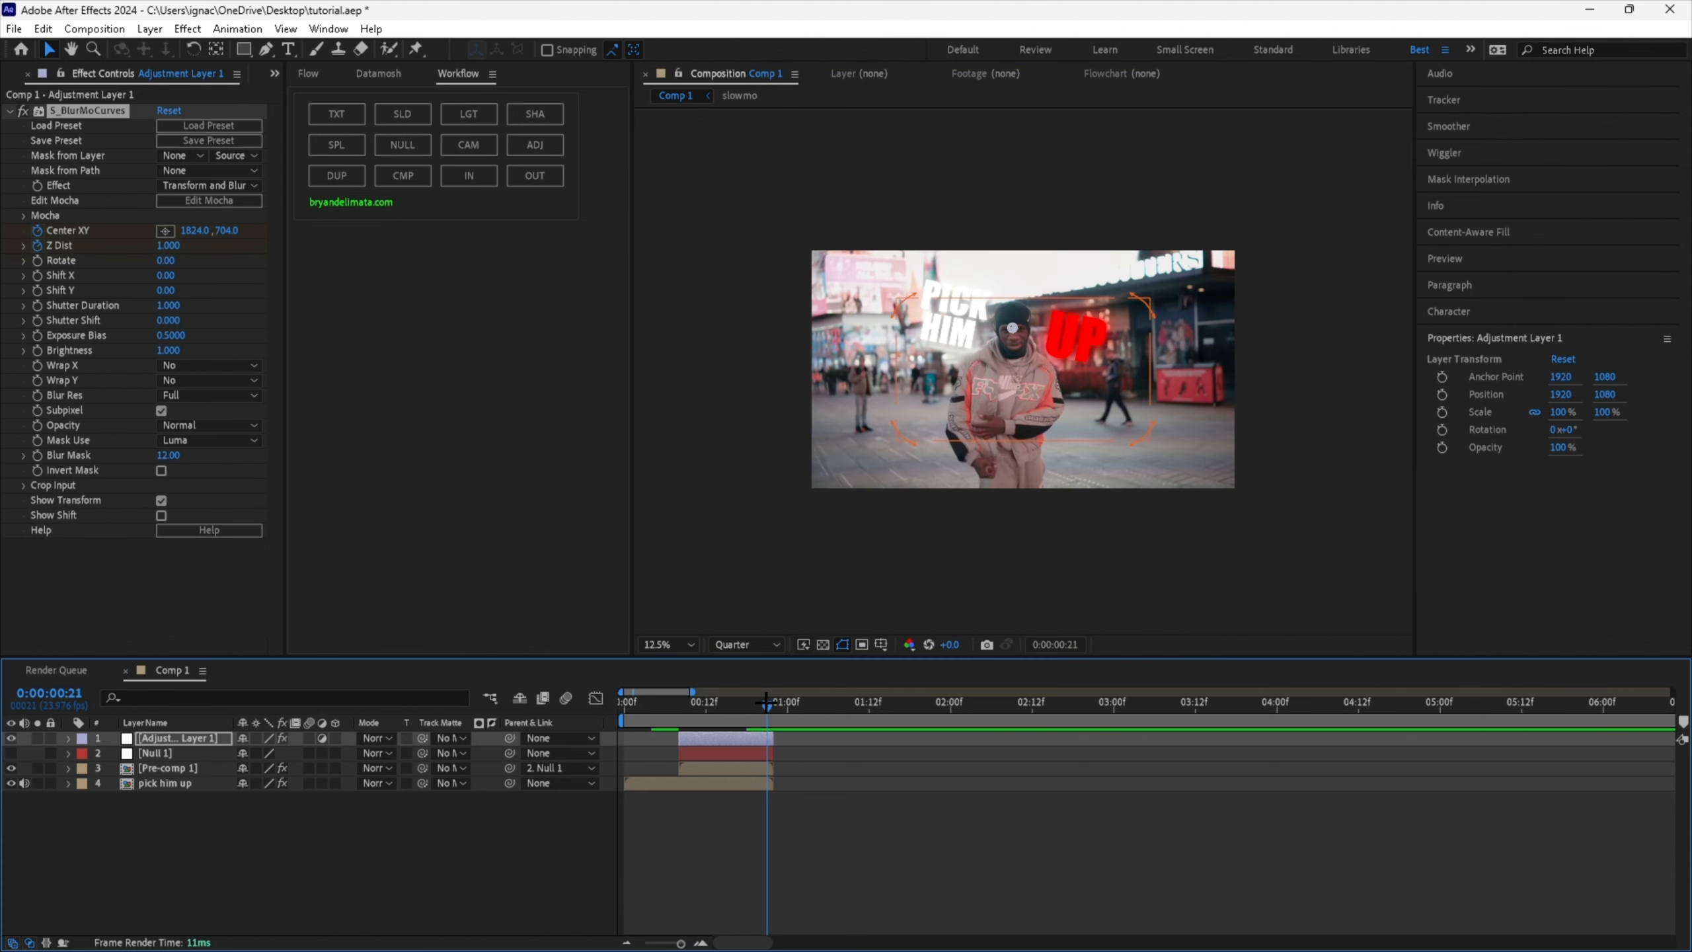
drag(1013, 328, 1015, 317)
click(832, 680)
key(space)
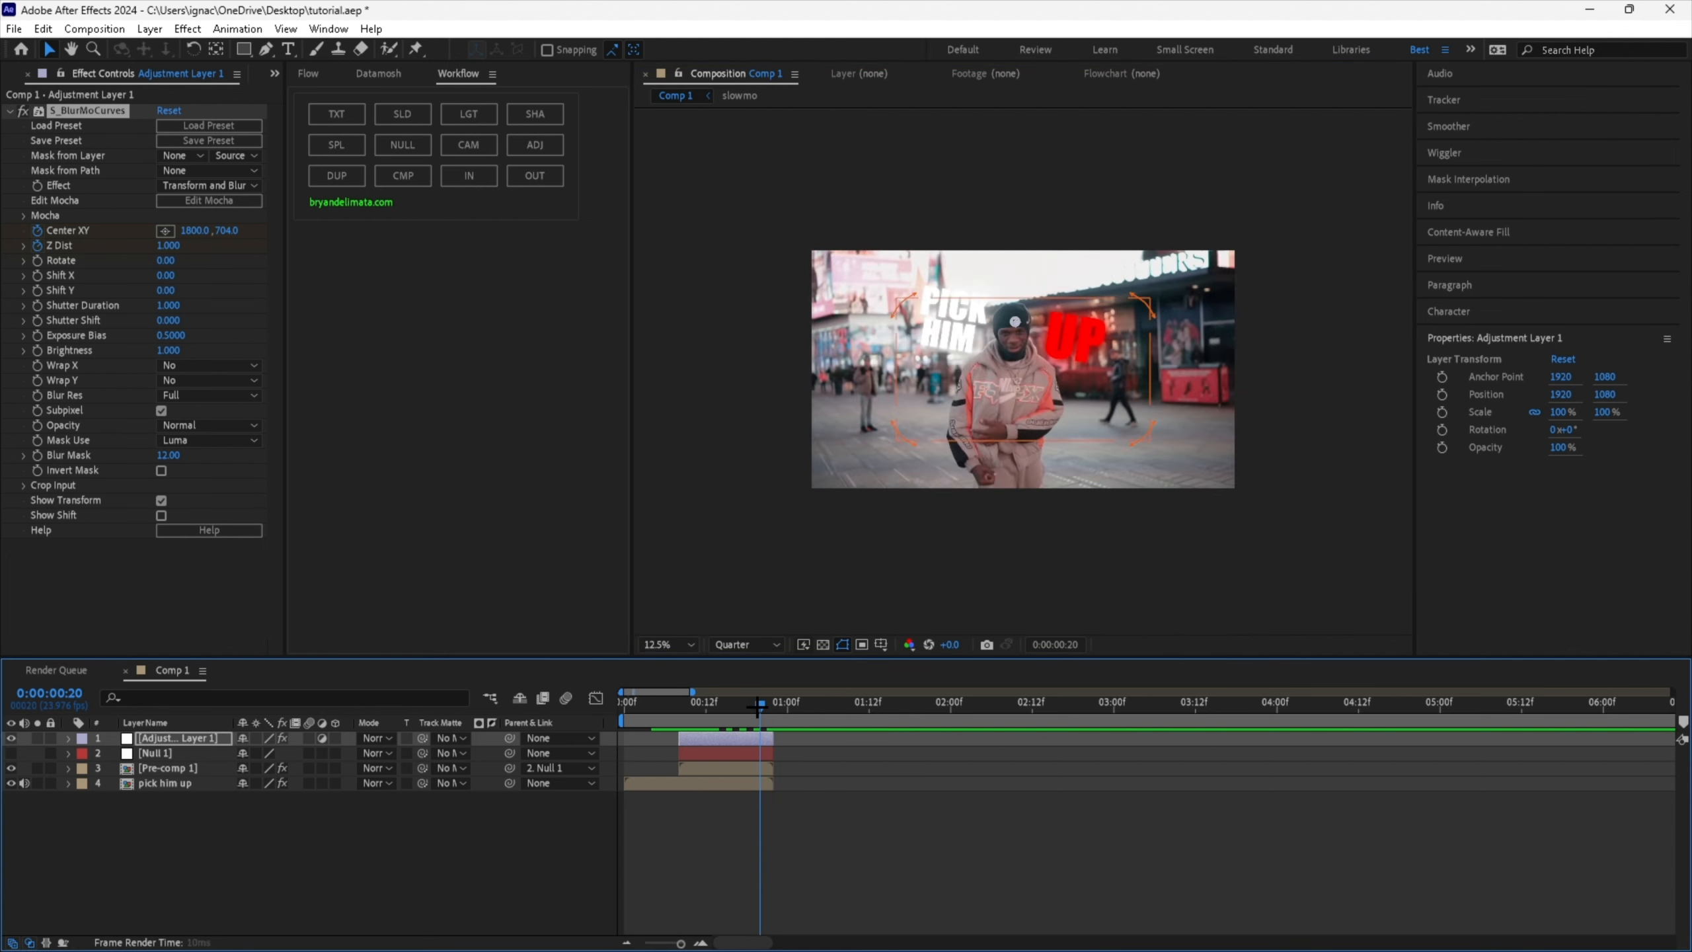
drag(173, 248, 139, 250)
drag(240, 231, 228, 288)
key(u)
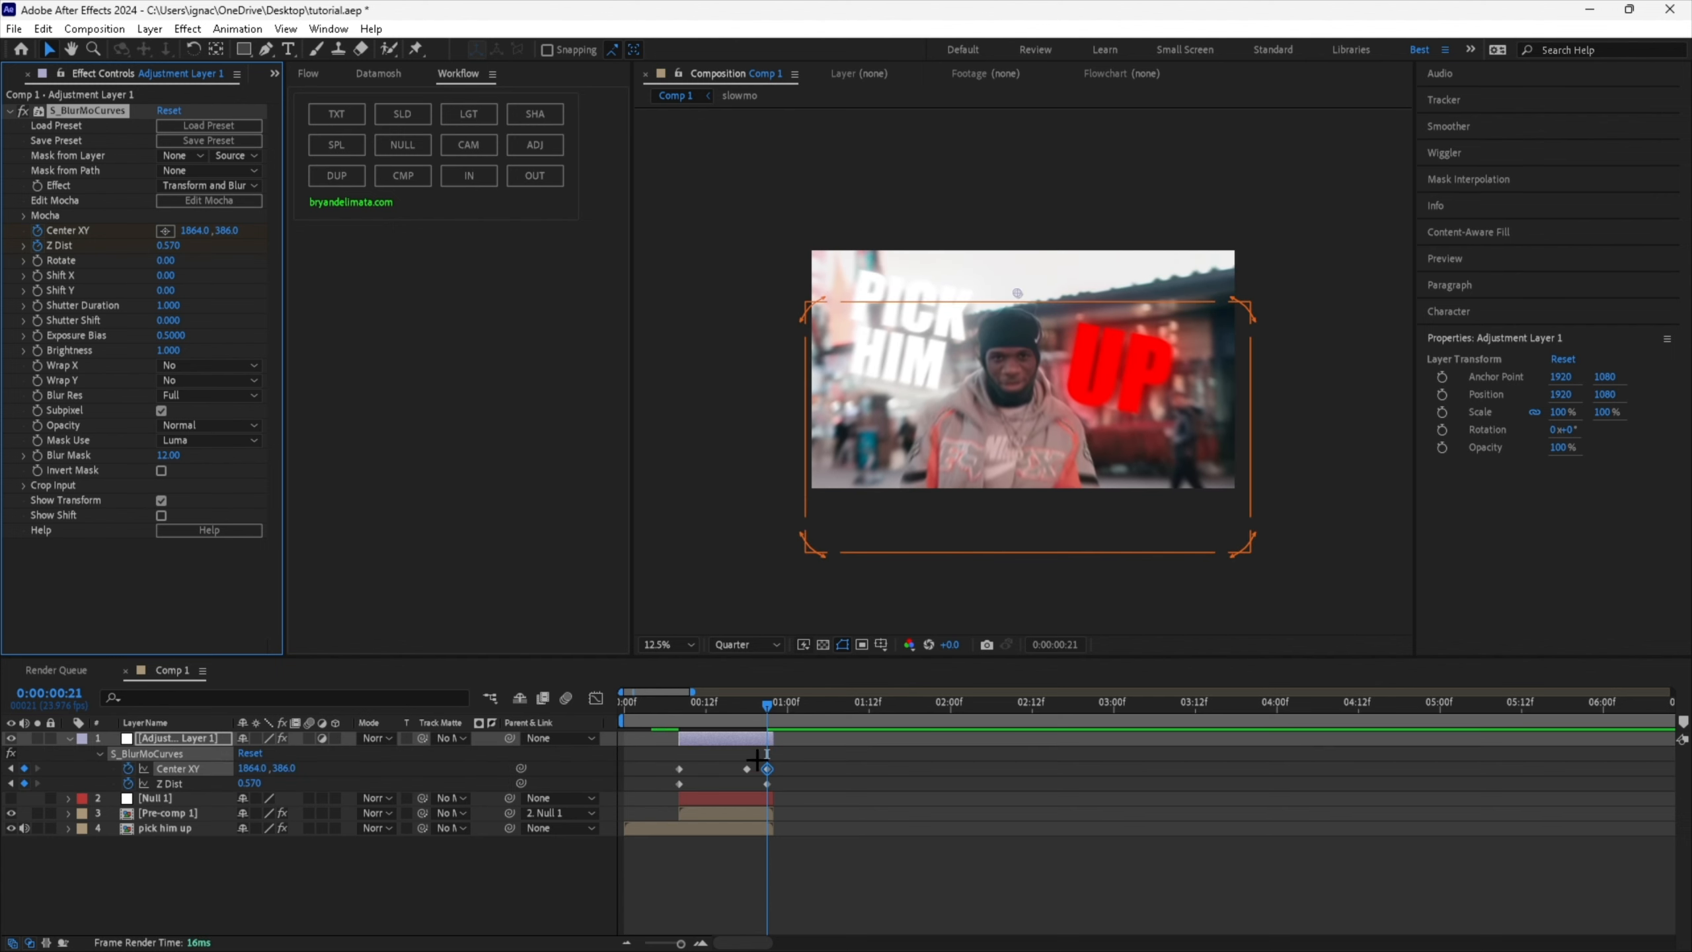
Delete the extra middle Center XY keyframe and apply the Flow curve 0.22, 1.00, 0.36, 1.00 to the Center XY and Z Dist keyframes.
click(785, 736)
drag(765, 703, 678, 706)
drag(794, 757, 634, 785)
click(309, 73)
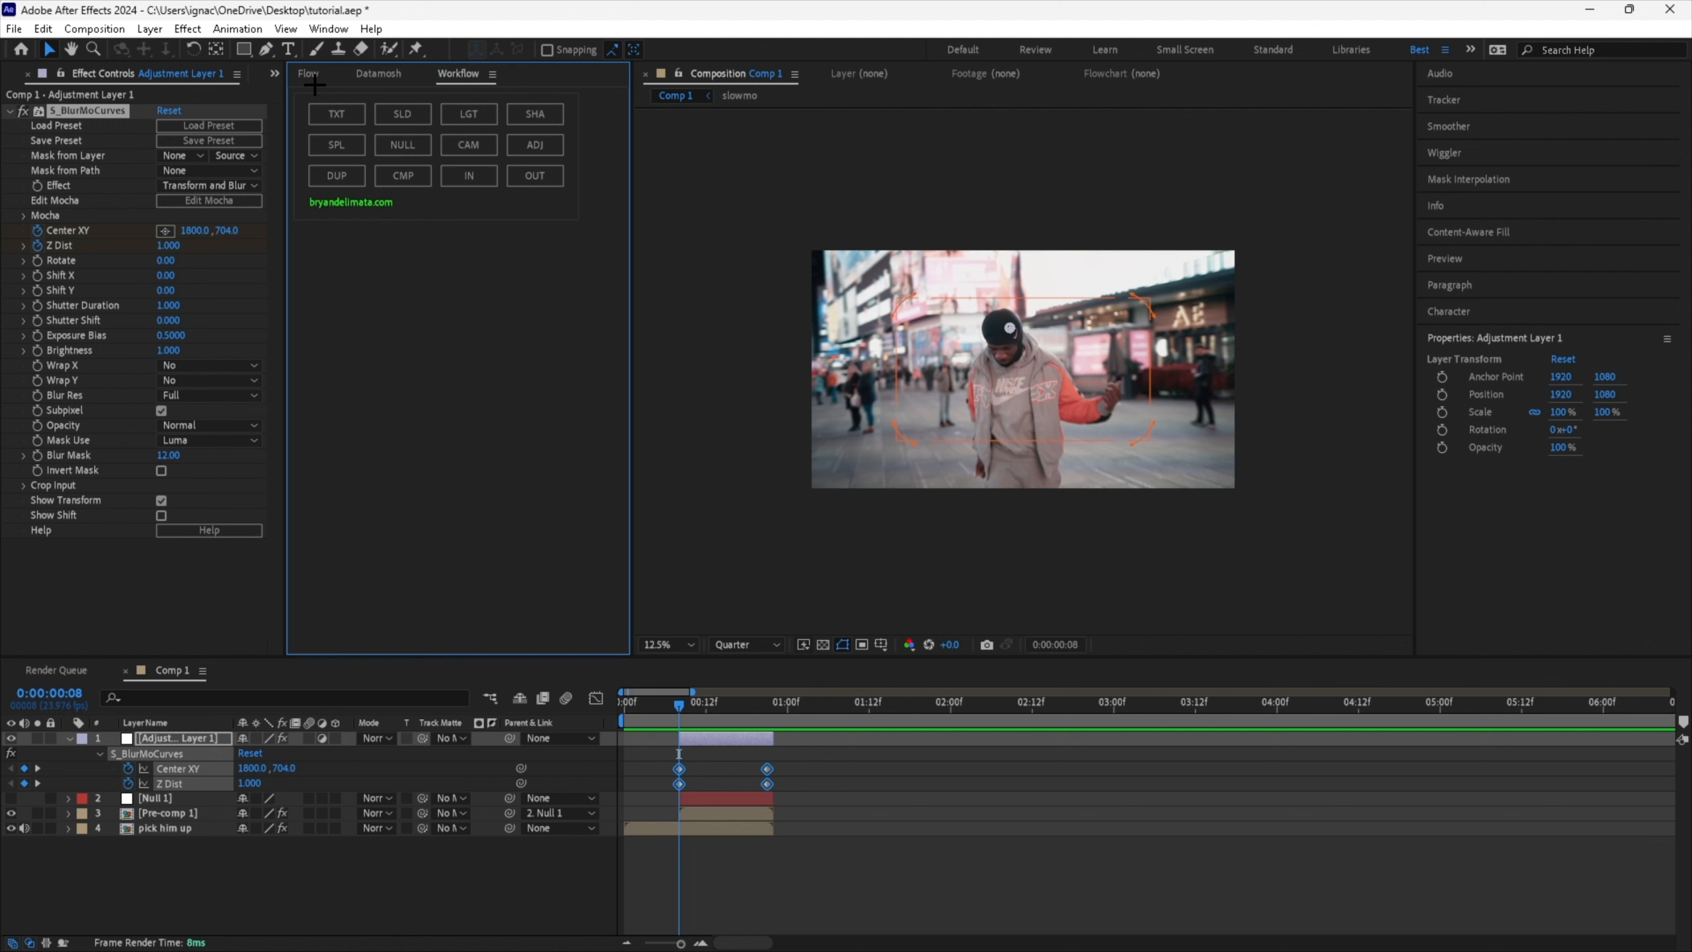
click(295, 93)
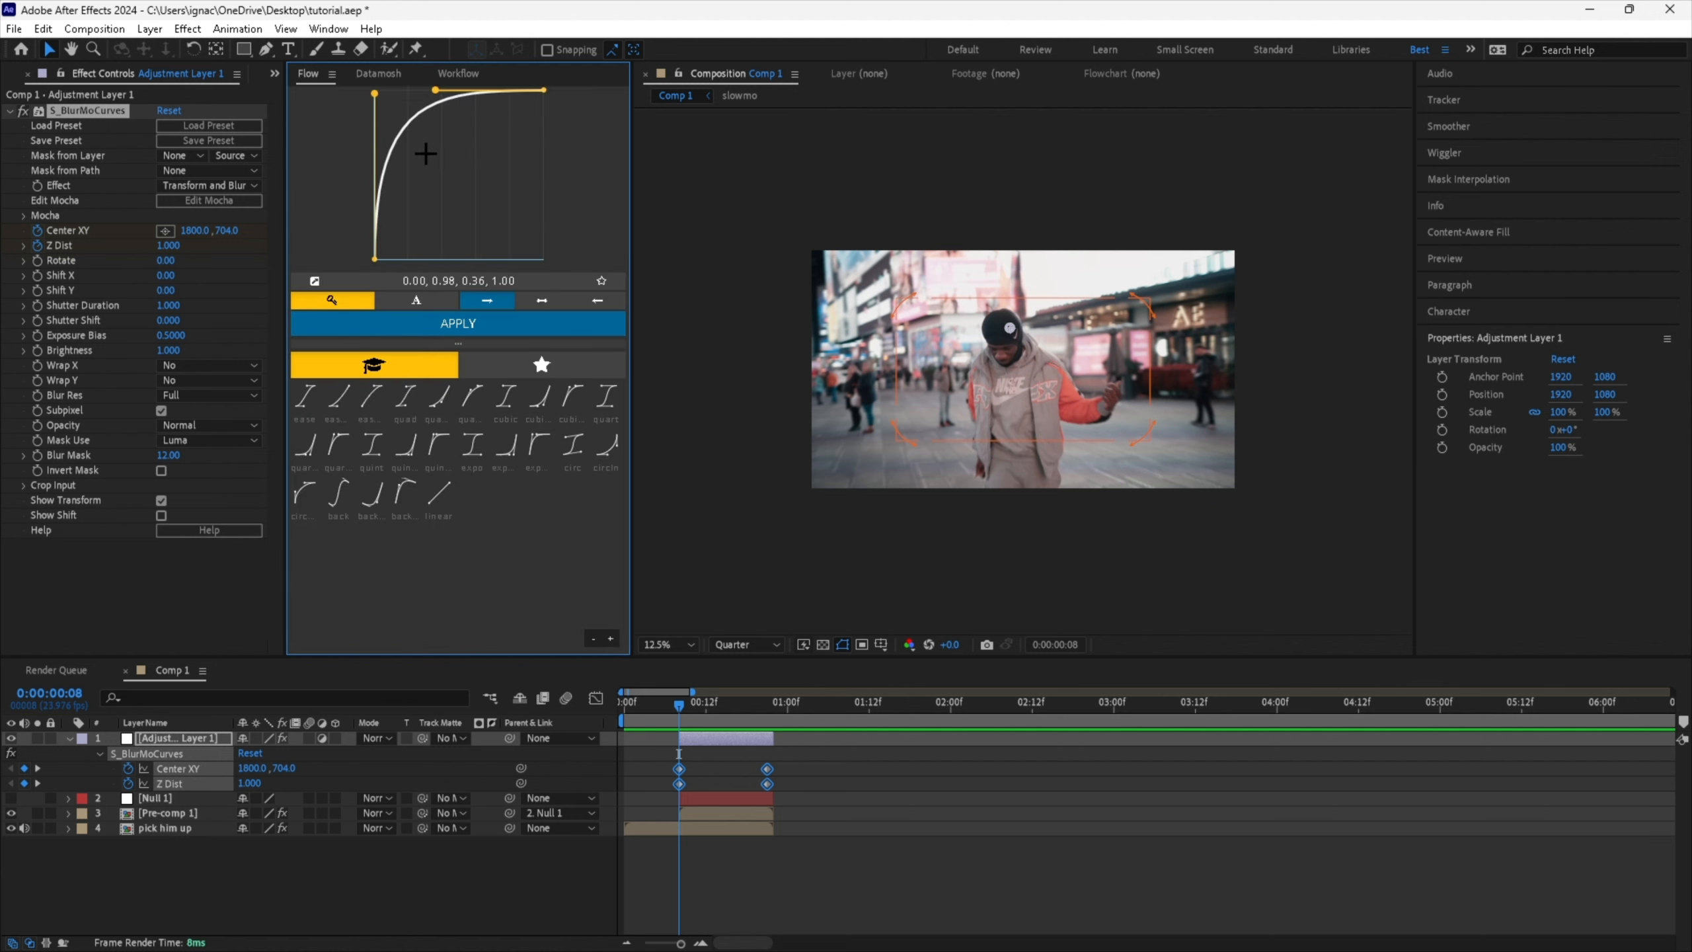
click(438, 444)
click(457, 323)
Play back the eased zoom from 0:00:00:04 to check its motion.
click(685, 707)
mouse_move(685, 711)
mouse_down()
mouse_move(752, 715)
mouse_move(657, 719)
mouse_up()
key(space)
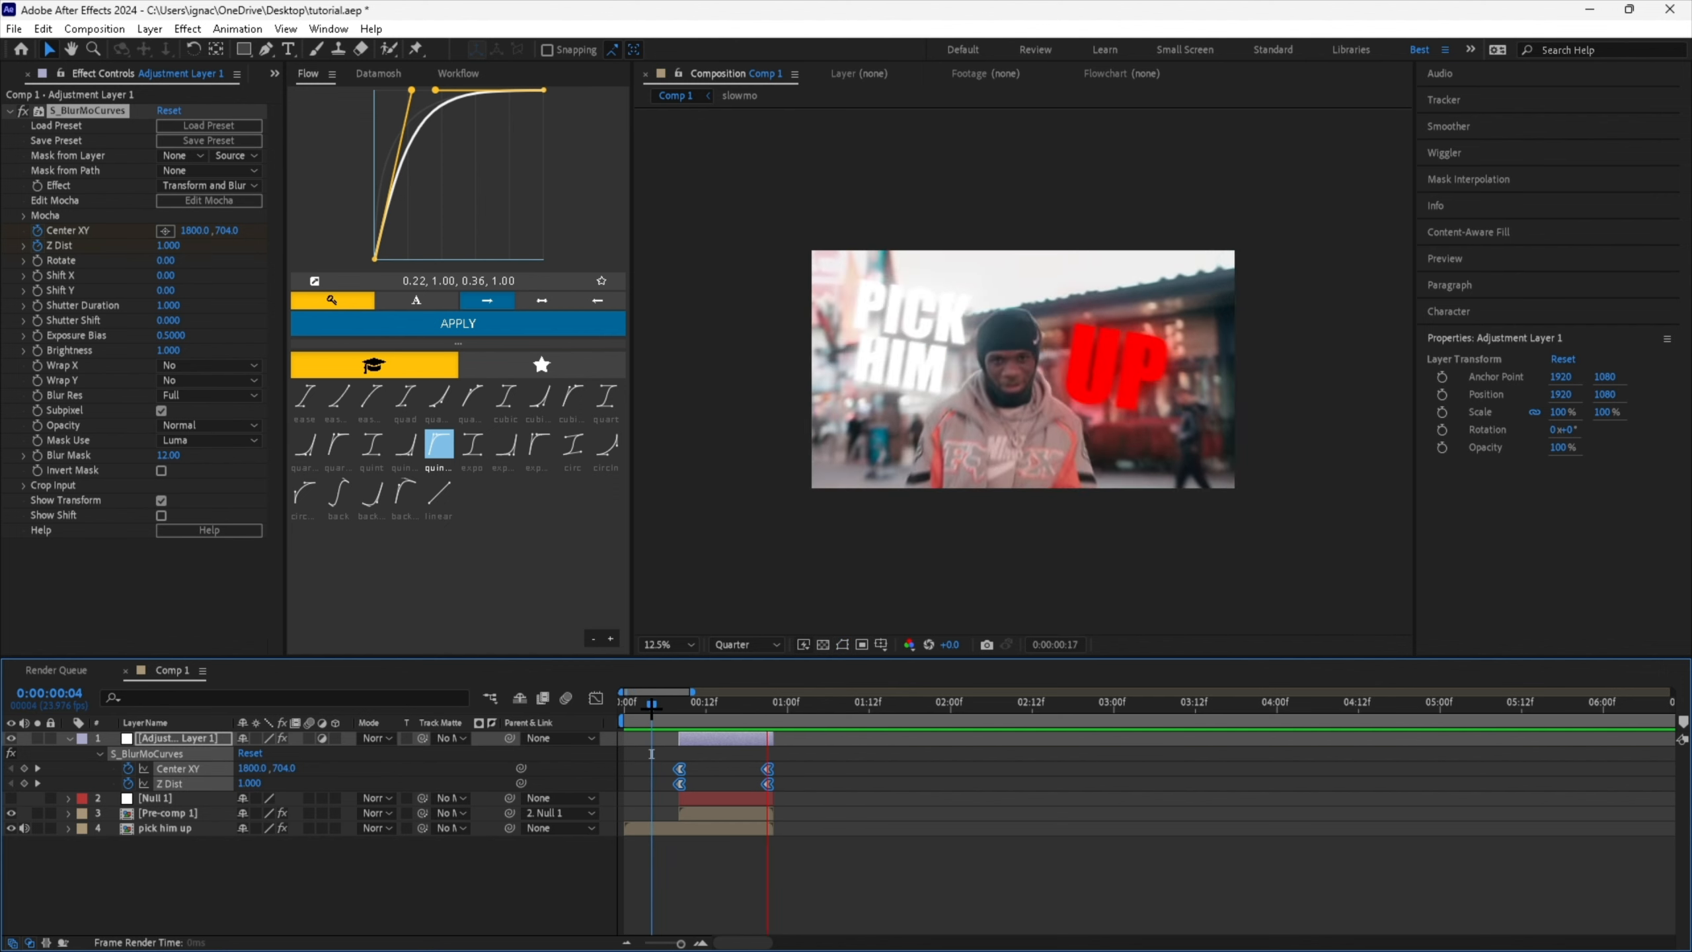
Extend the adjustment layer's start to 0:00:00:06 and save the project.
mouse_move(659, 708)
mouse_down()
mouse_move(678, 717)
mouse_move(663, 715)
mouse_move(666, 739)
mouse_up()
key(ctrl+s)
click(710, 756)
Apply BCC Fast Lens Blur to the adjustment layer.
key(ctrl+space)
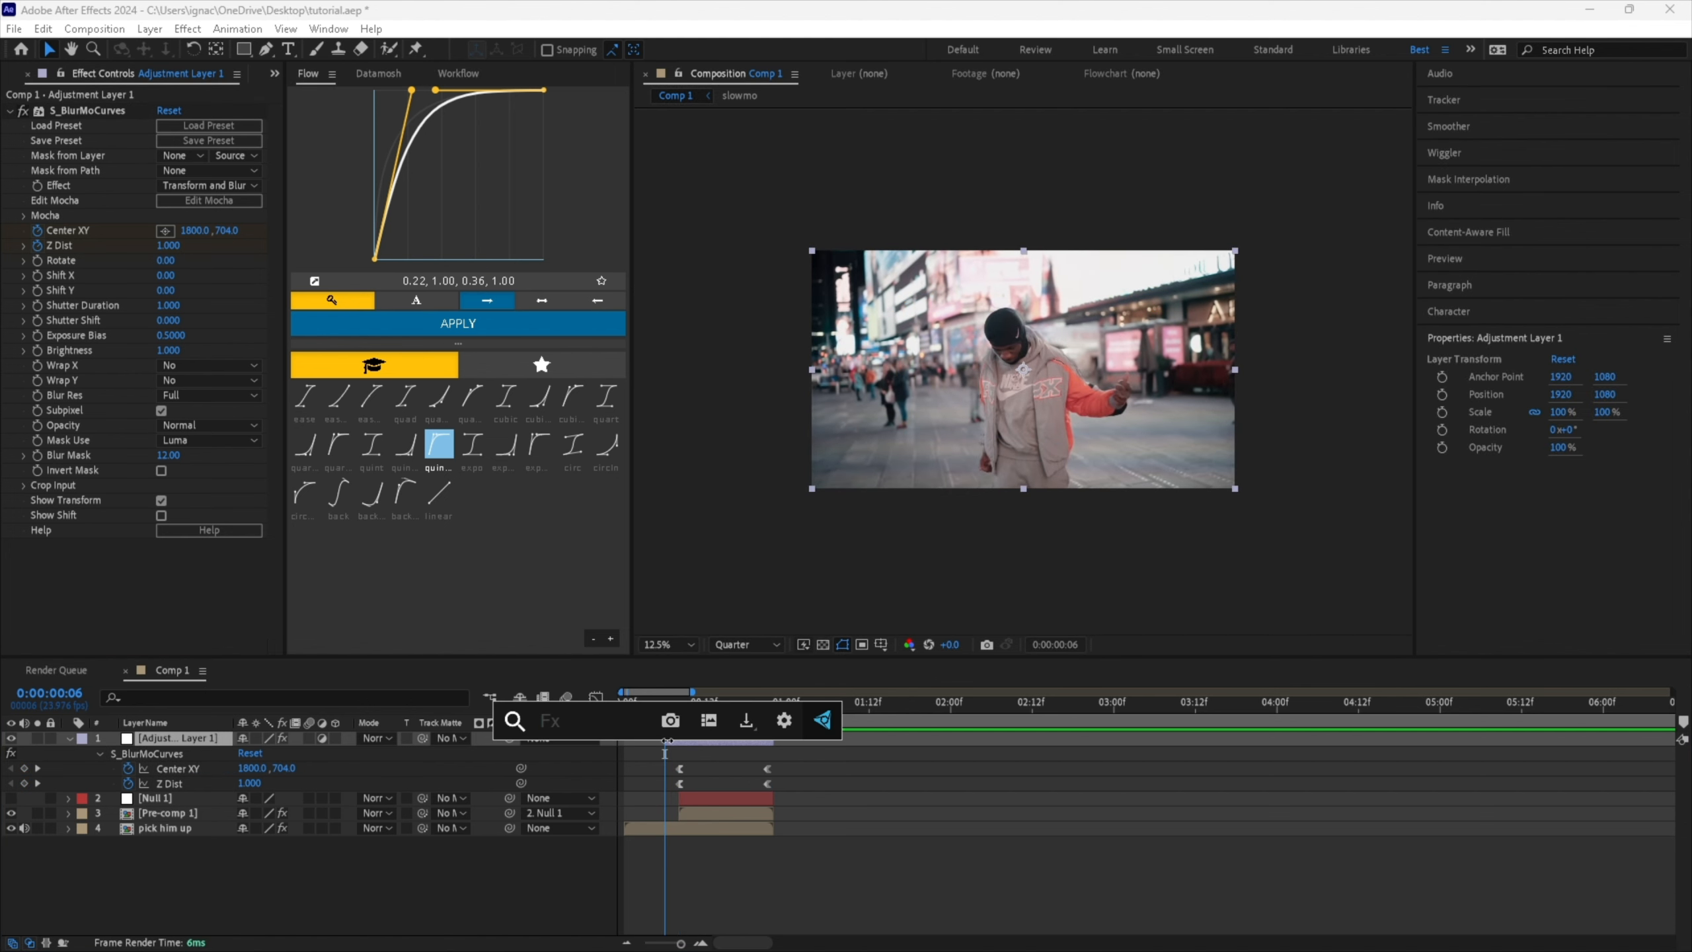
text(lens)
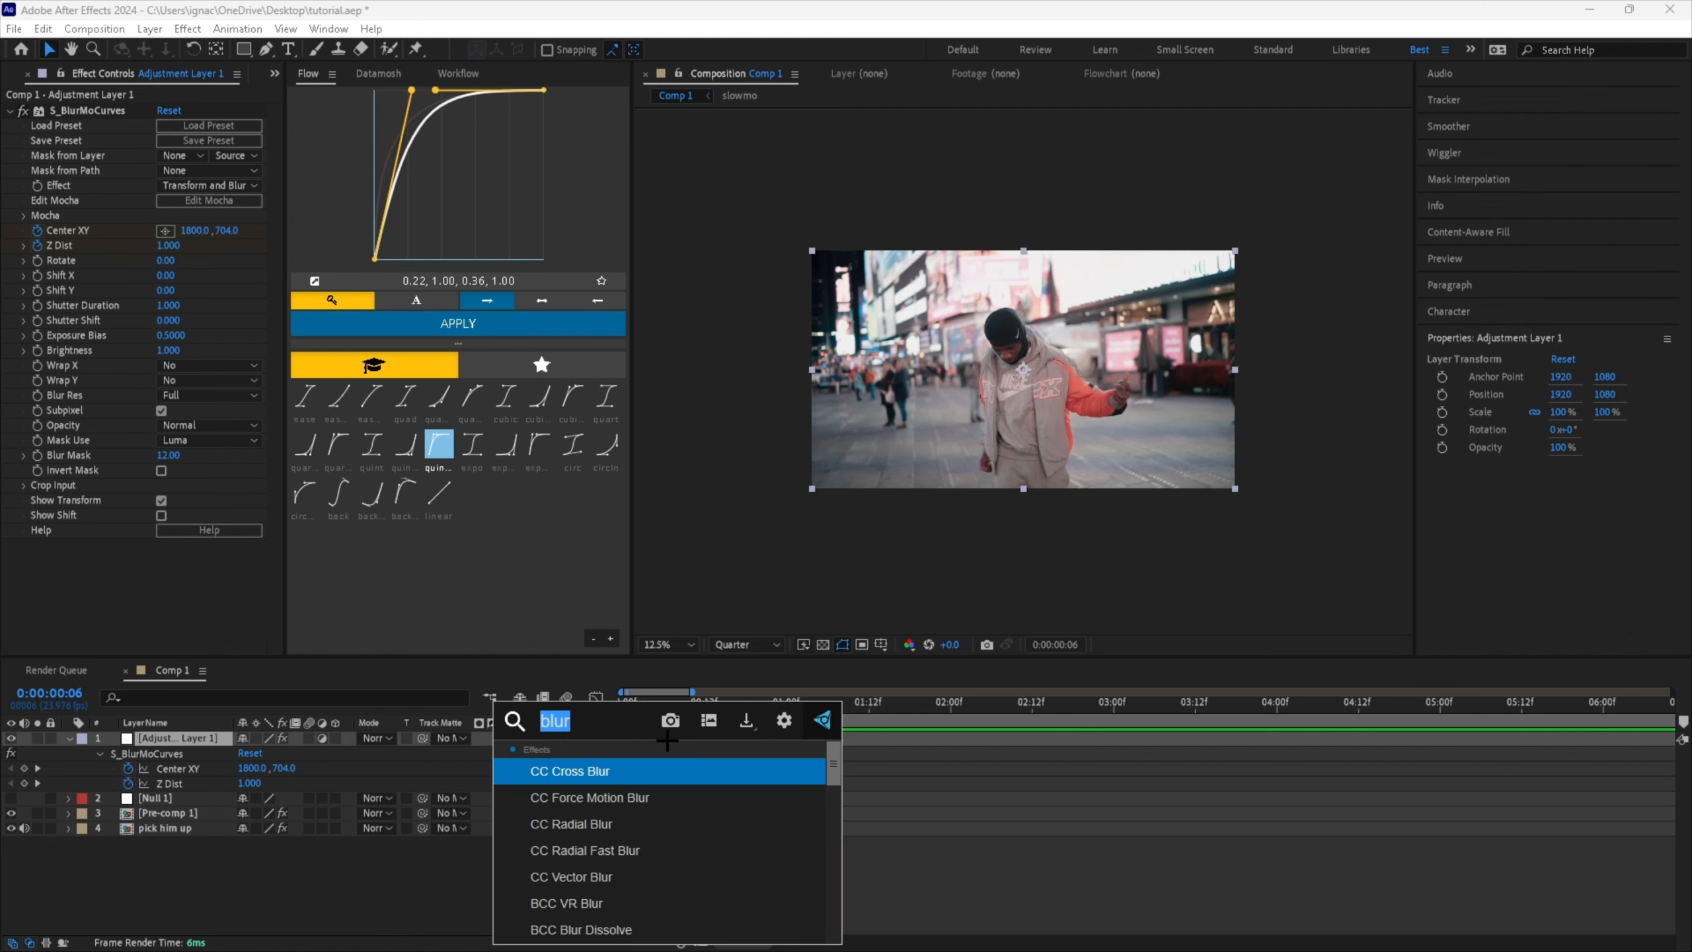
text( bl)
key(Escape)
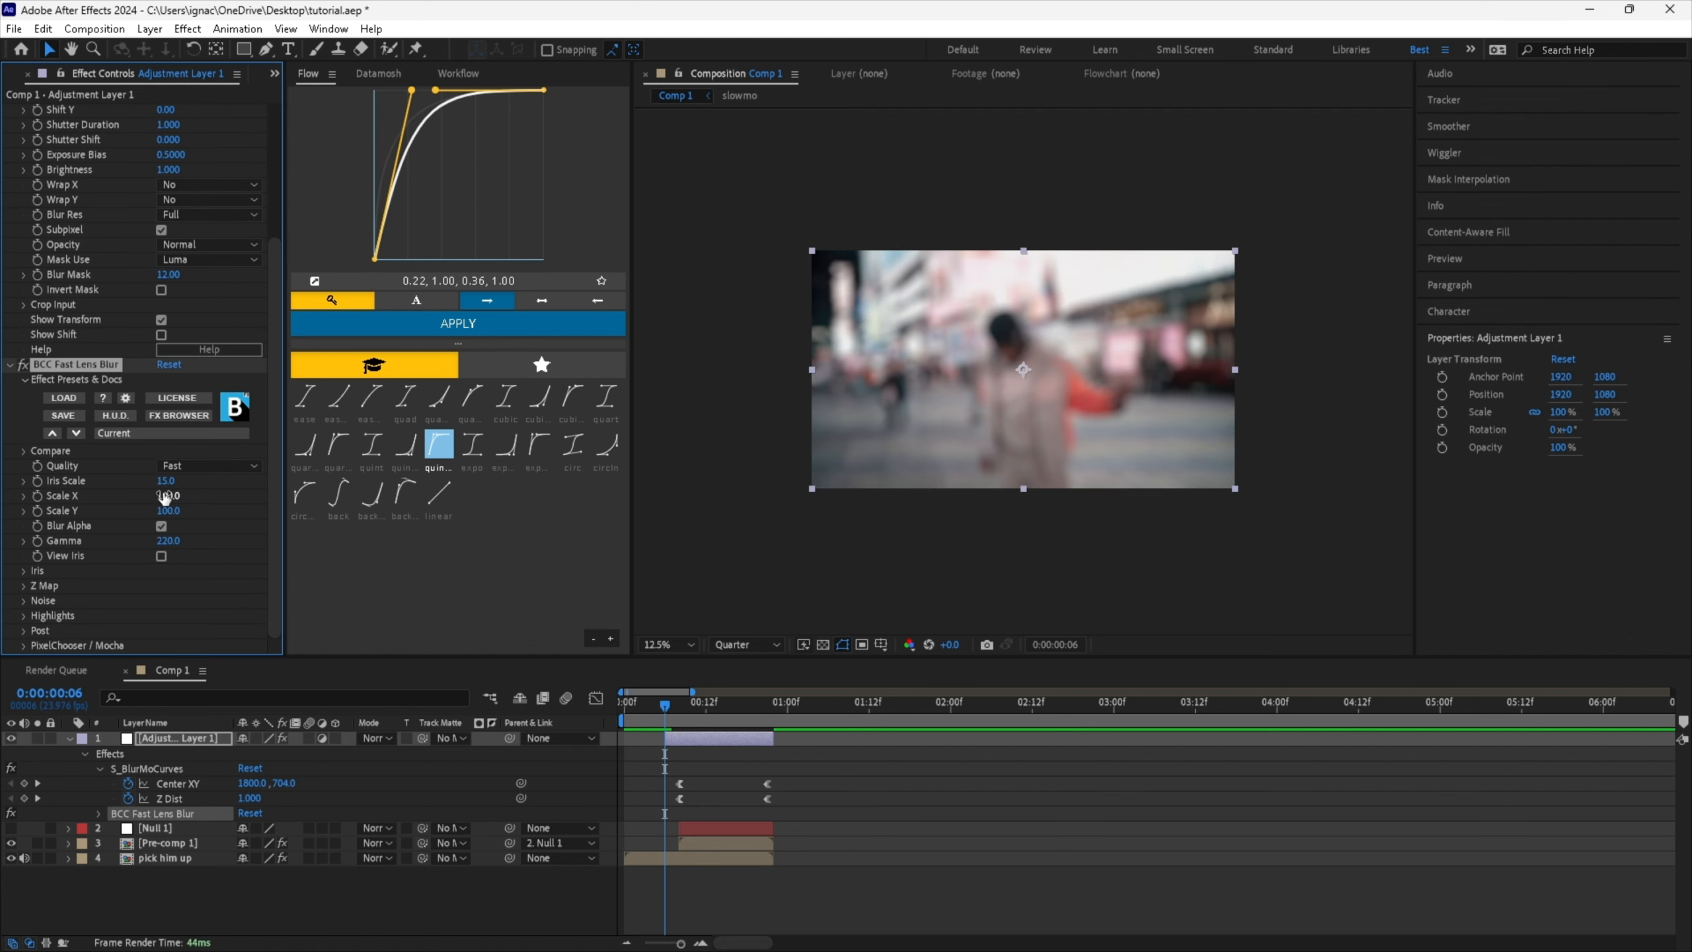
Set the lens blur's Quality to Normal and Gamma to 1000, keyframing Iris Scale from 0 at 0:00:00:06 to 12 at 0:00:00:08.
click(182, 471)
click(181, 496)
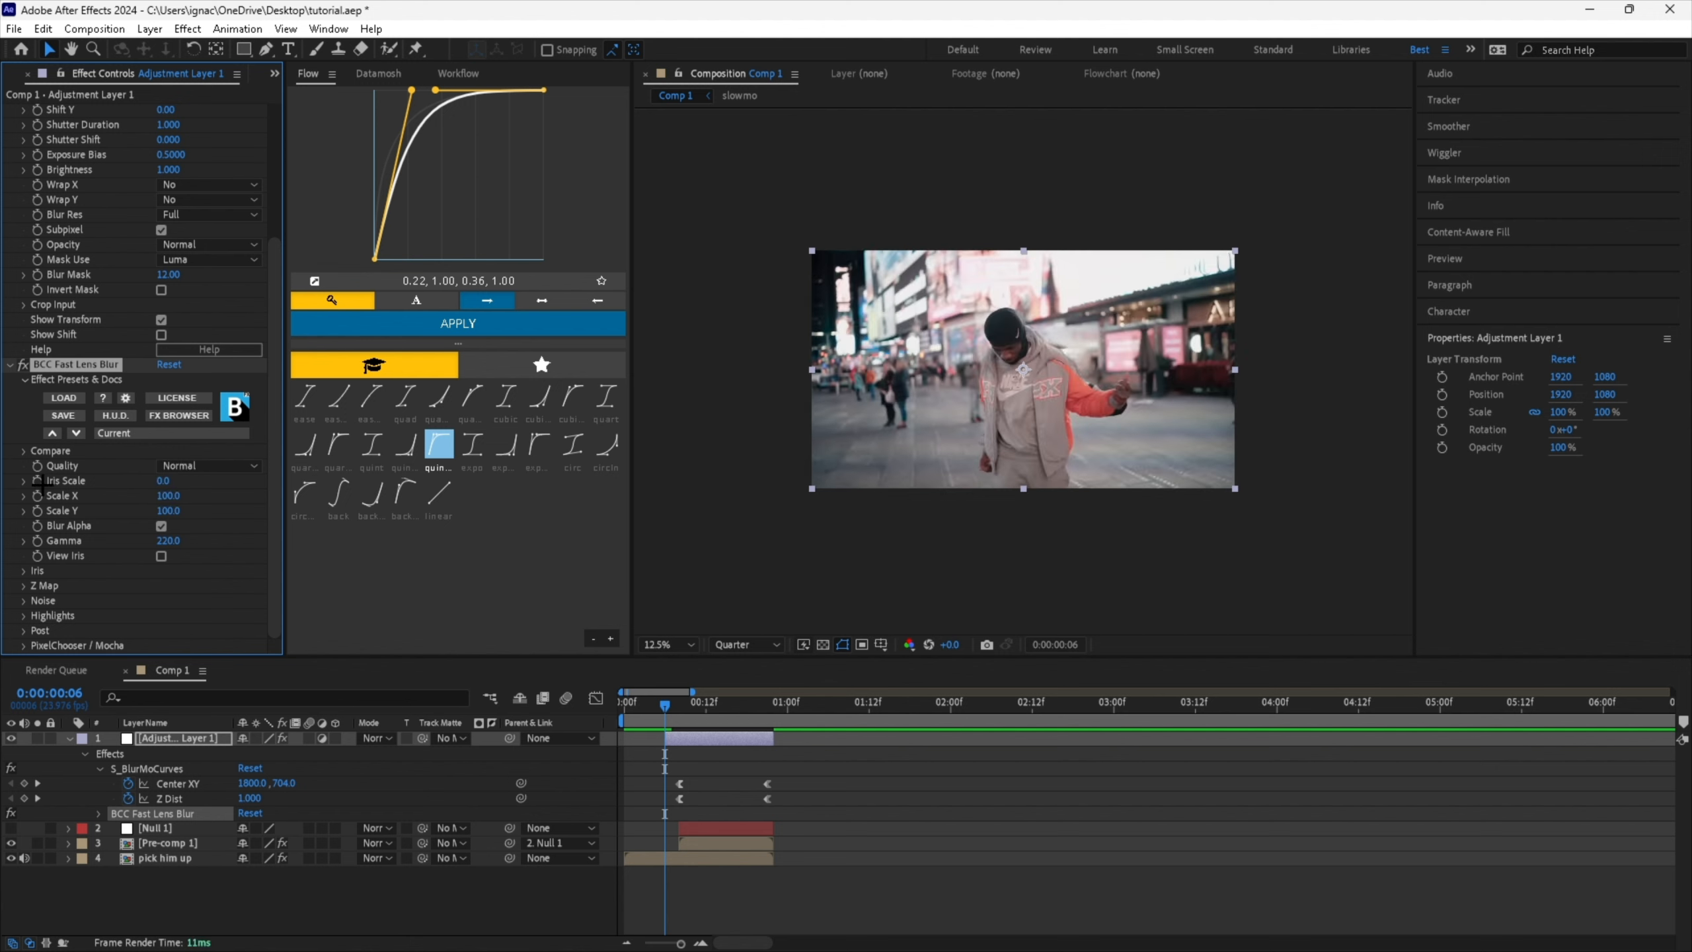
key(Page_Down)
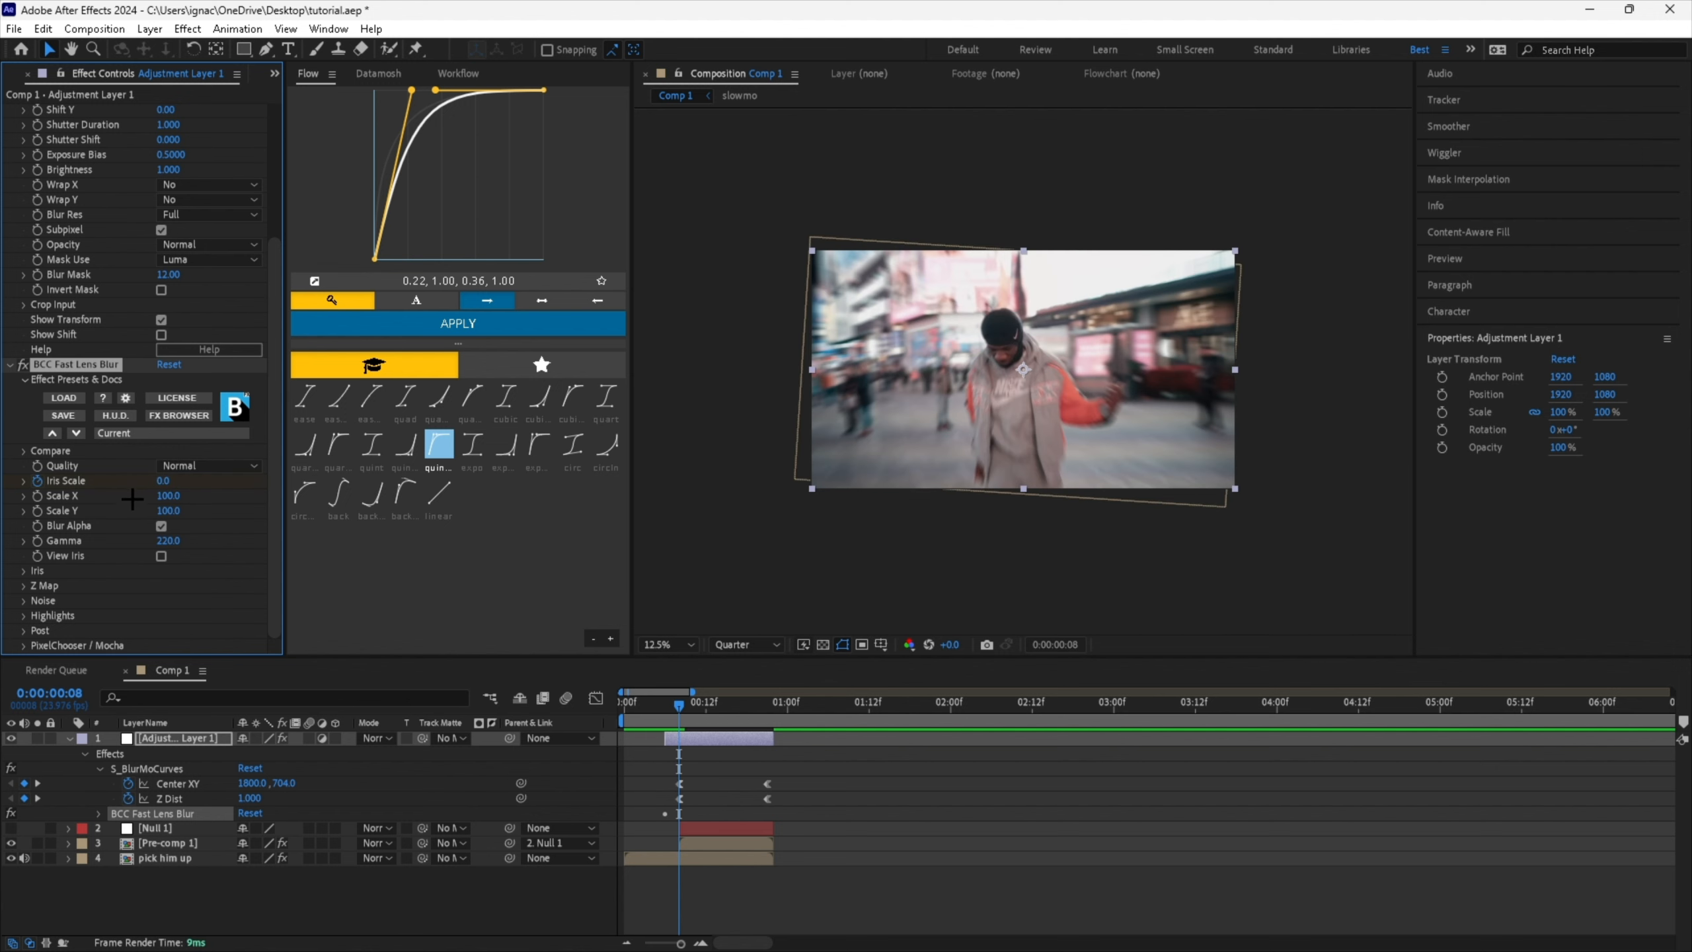
drag(171, 487, 700, 528)
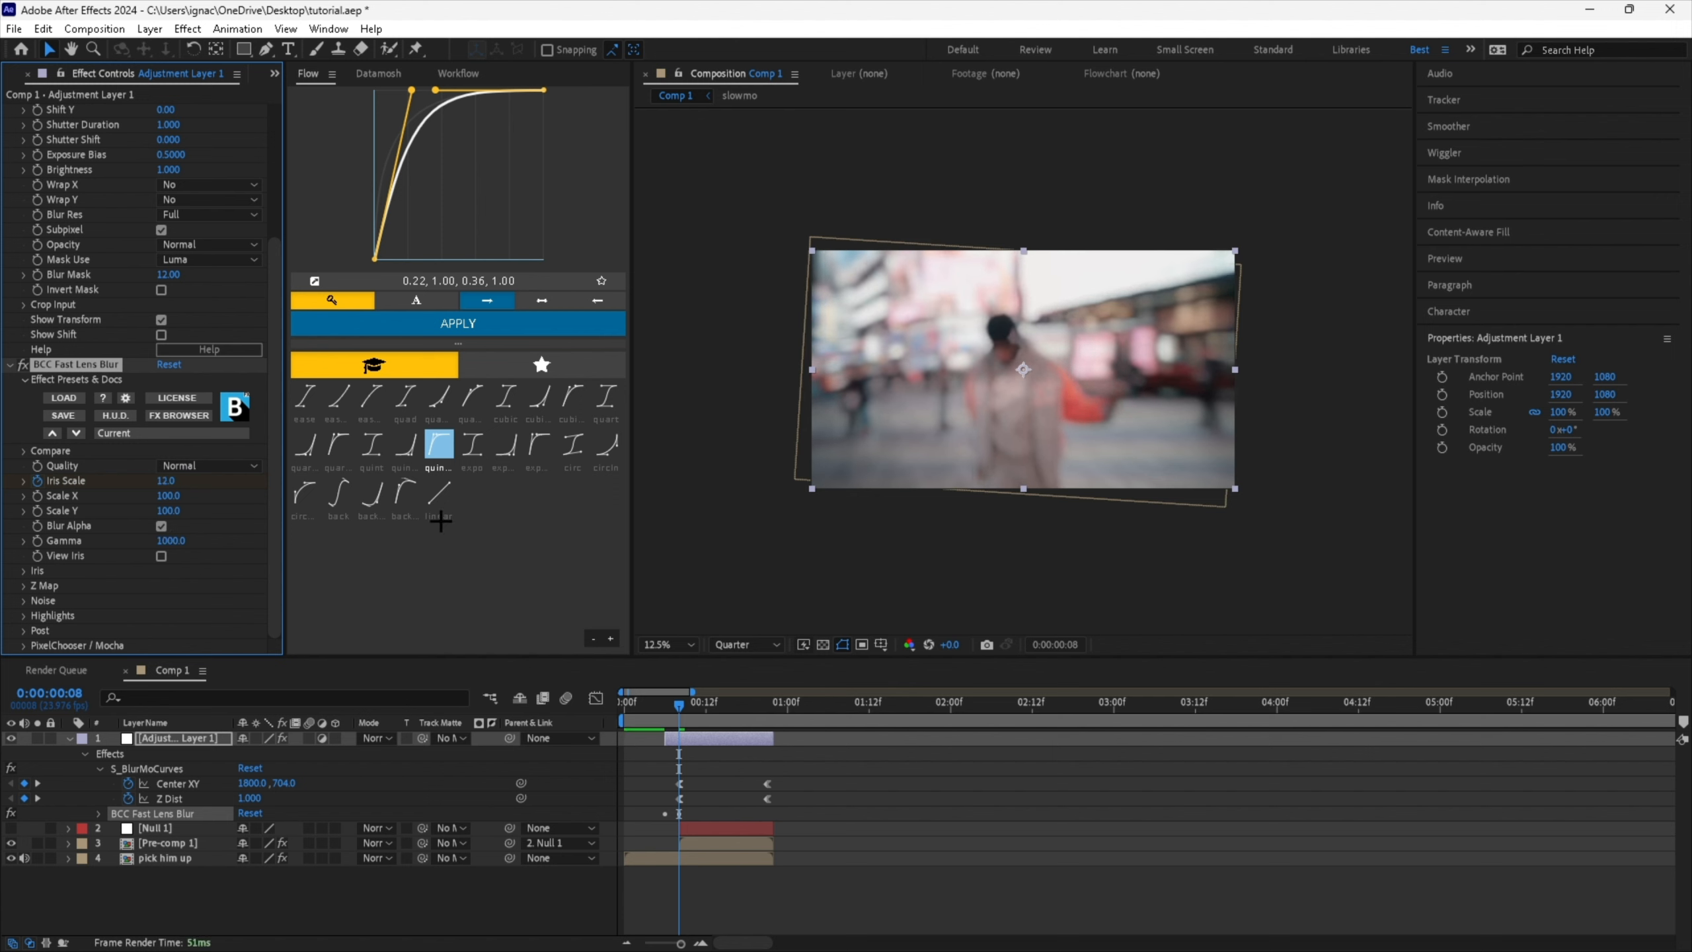
Keyframe the lens blur's Iris Scale to 0 at 0:00:00:12.
key(Page_Down)
key(Page_Down)
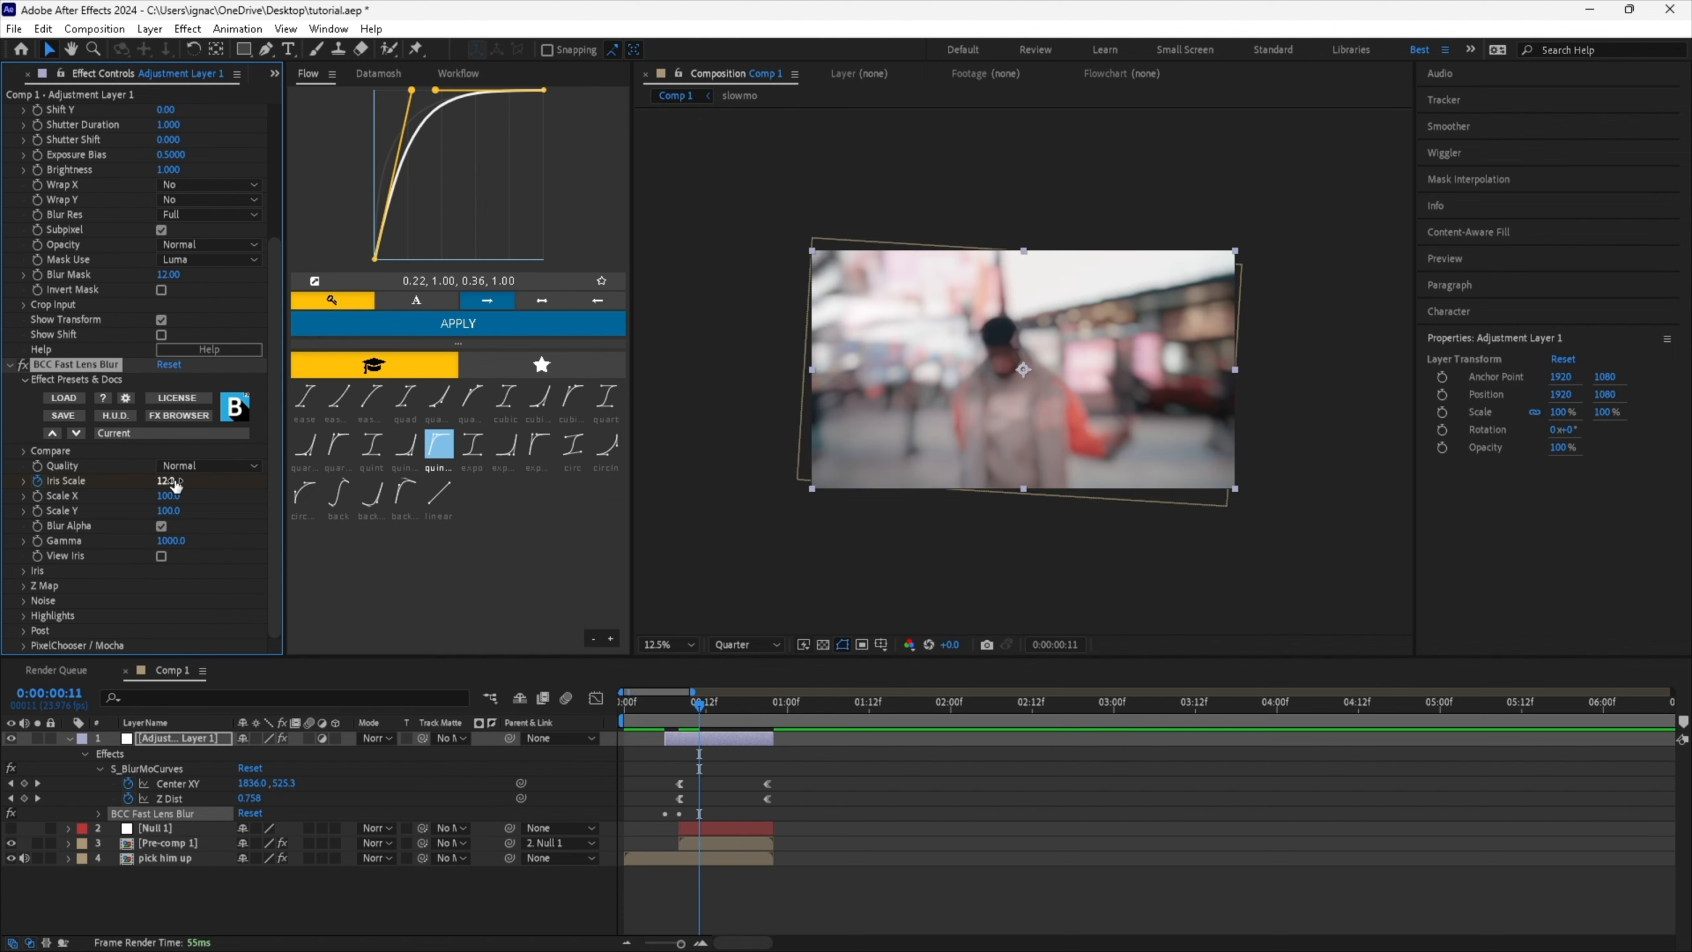
key(Page_Down)
click(172, 482)
text(0)
key(Return)
Keyframe Iris Scale to 9 at 0:00:00:16 and back to 0 at 0:00:00:21.
key(Page_Down)
key(Page_Down)
key(Page_Down)
key(Page_Down)
drag(168, 480, 173, 481)
key(Page_Down)
key(Page_Down)
key(Page_Down)
key(Page_Down)
key(Page_Down)
key(Page_Down)
key(Page_Down)
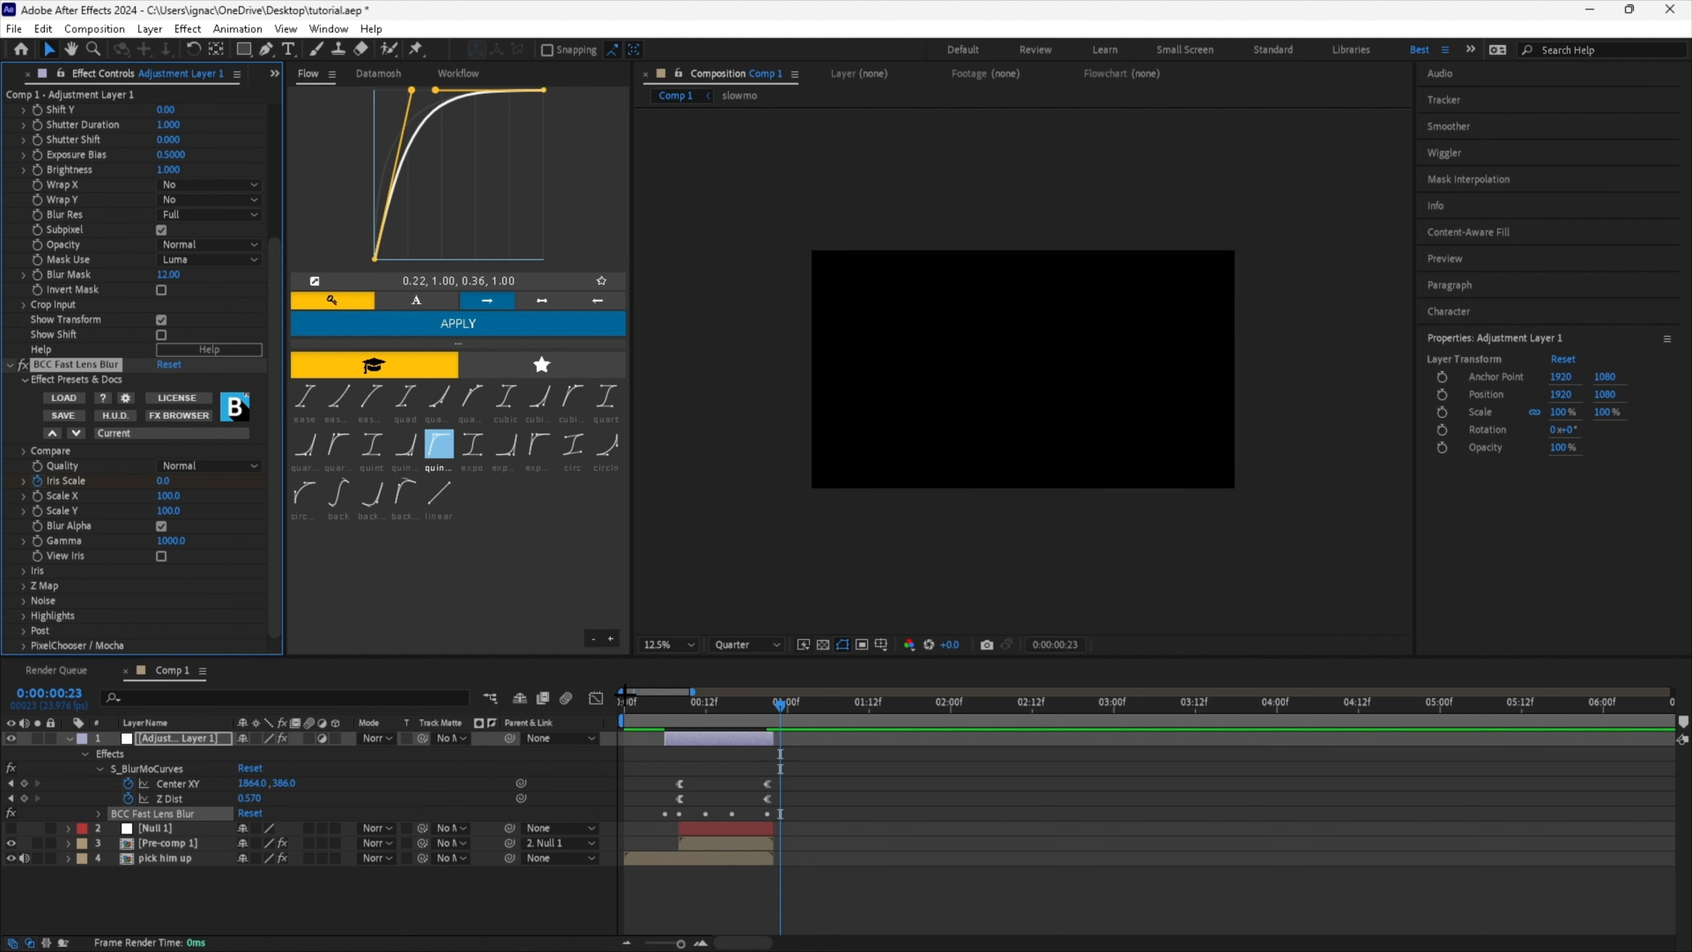
Play back the blur, reveal its keyframes, and move the last two Iris Scale keyframes to 0:00:00:14 and 0:00:00:17.
click(644, 703)
key(space)
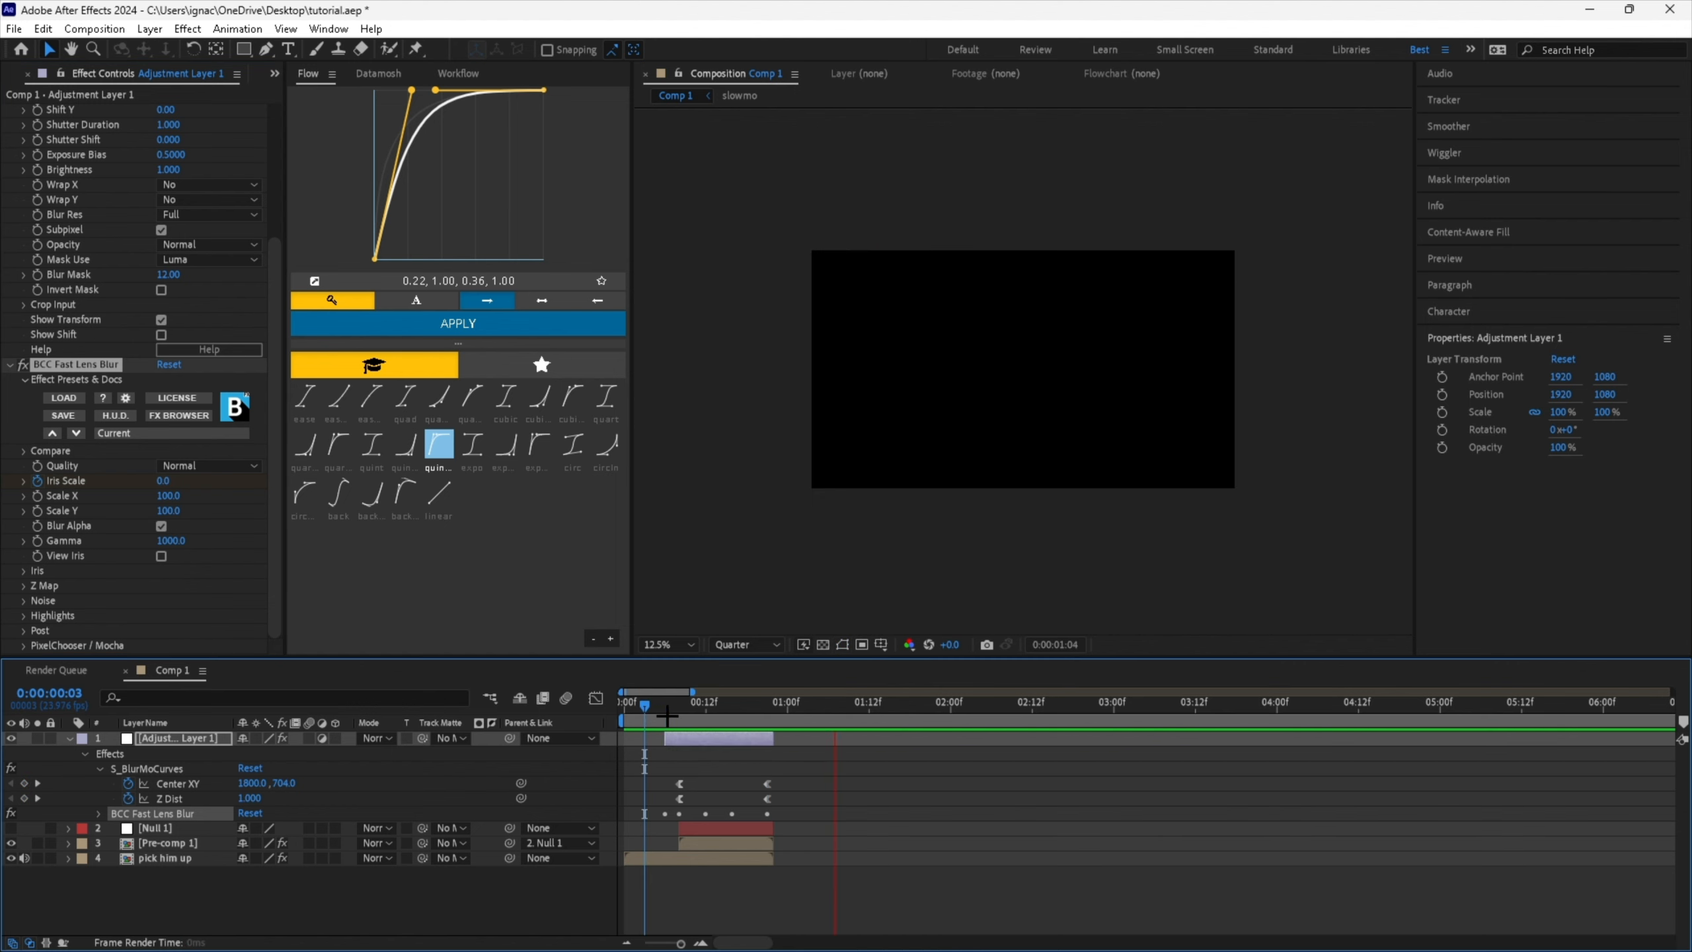
drag(666, 711, 737, 723)
key(u)
key(u)
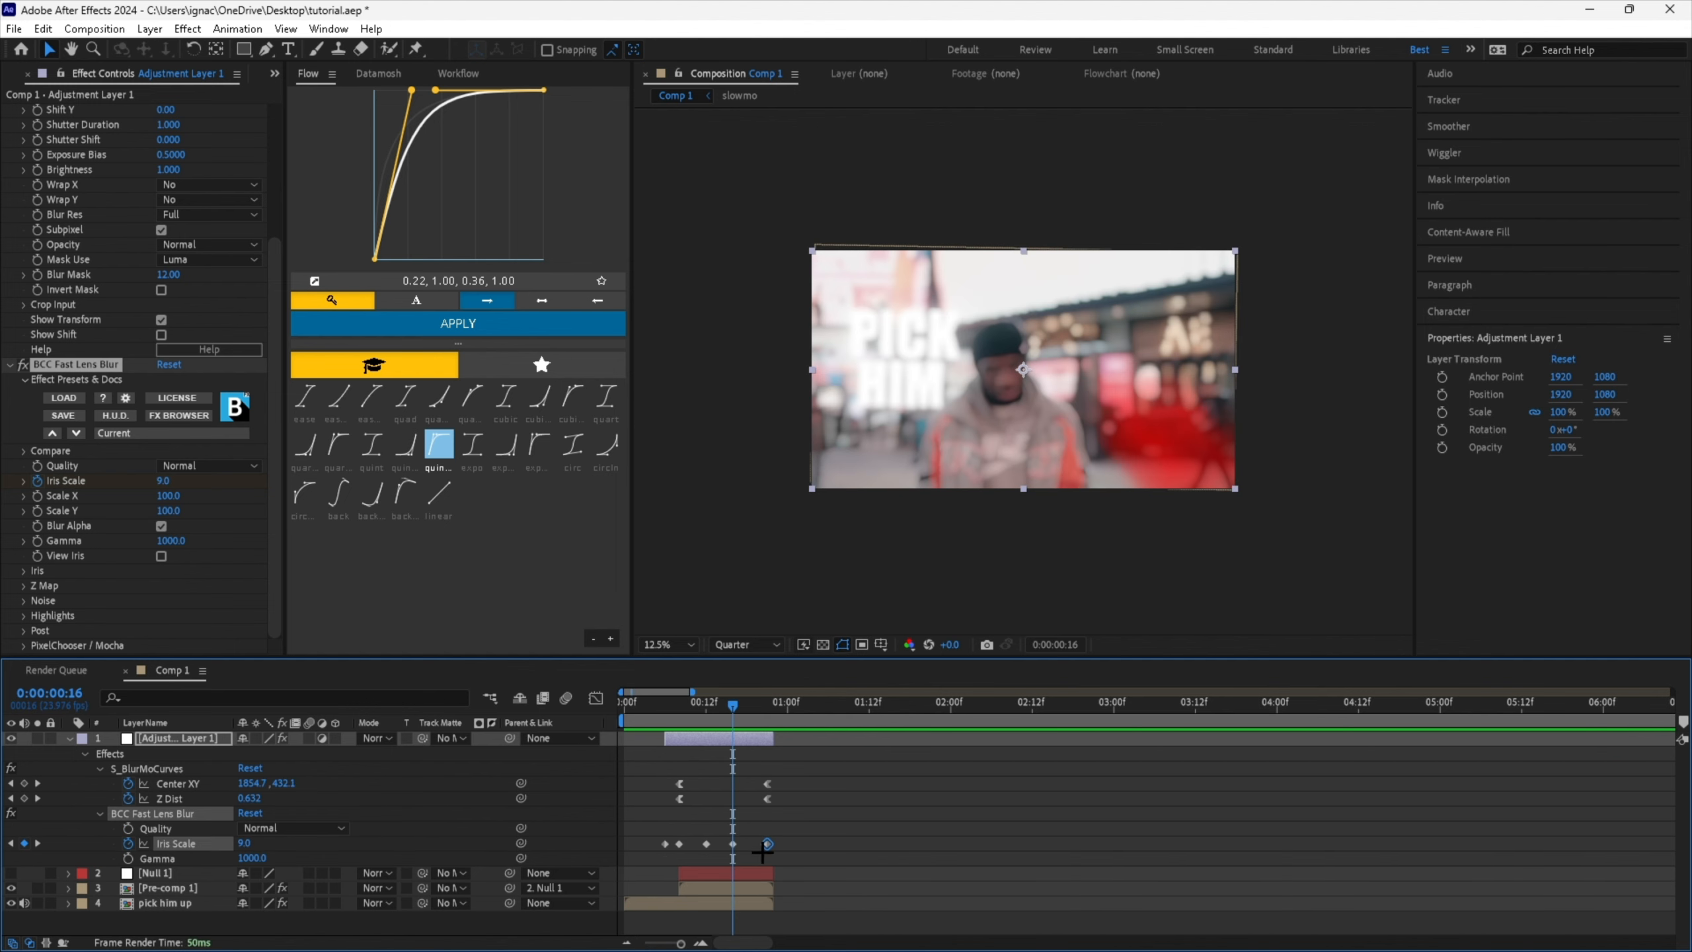
mouse_move(732, 844)
mouse_down()
mouse_move(759, 844)
mouse_move(740, 844)
mouse_up()
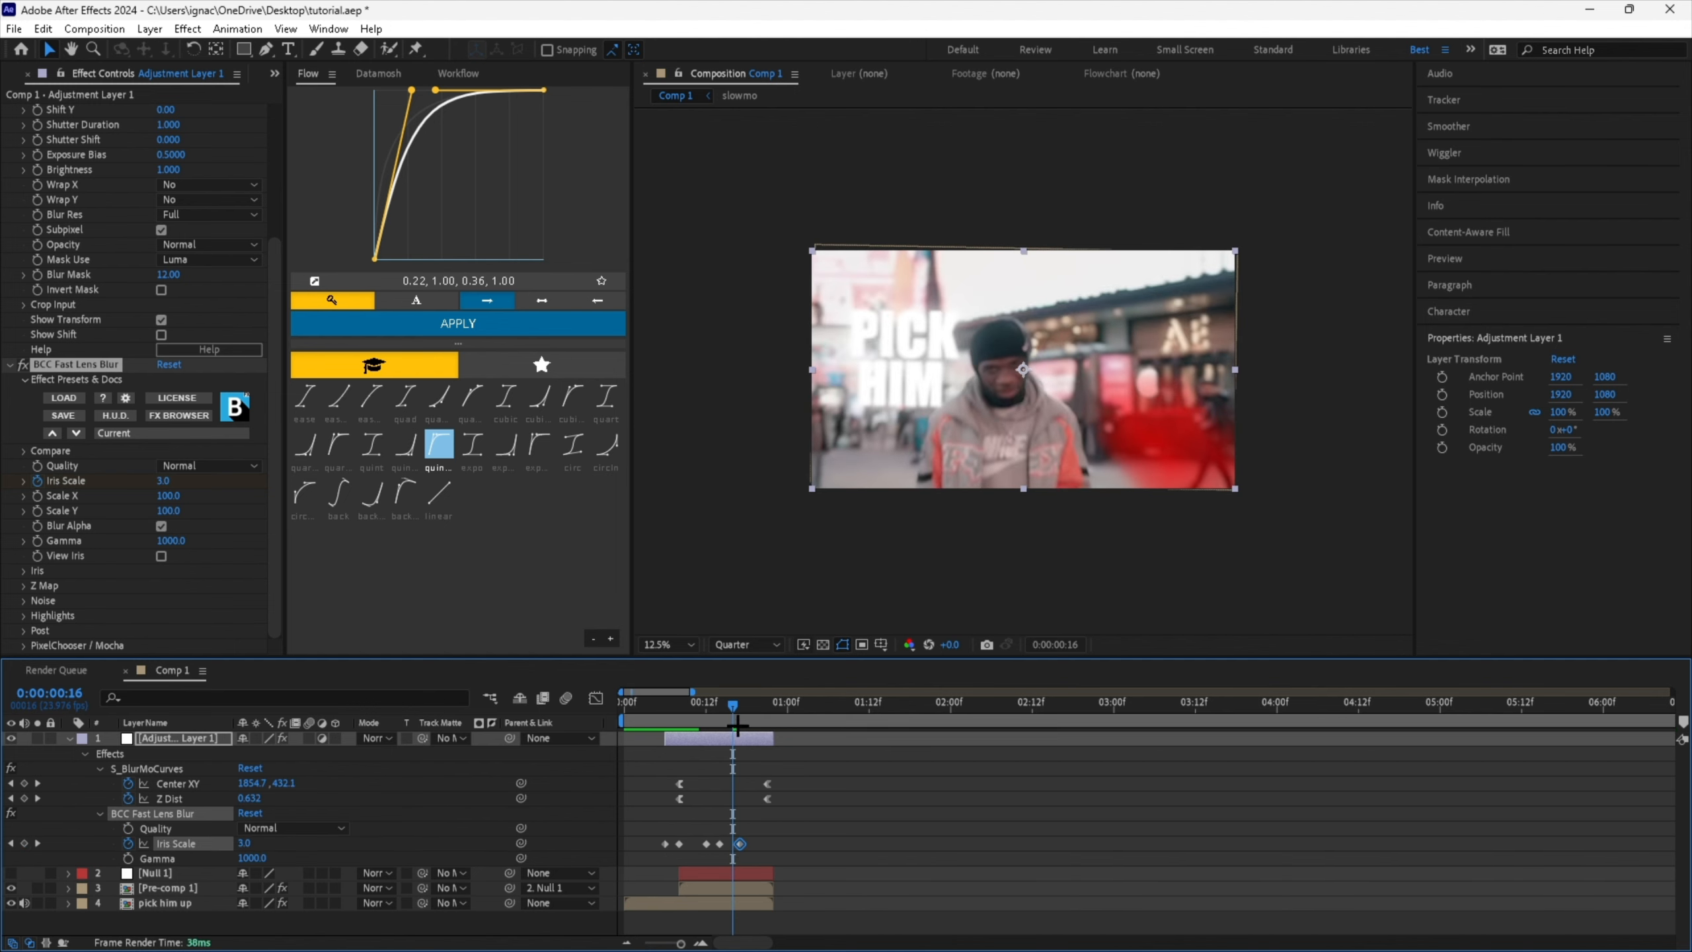
Try an Iris Scale of 1 with Fast quality at 0:00:00:19, and return the lens blur's Quality to Normal.
key(space)
drag(244, 844, 217, 842)
click(292, 827)
click(267, 843)
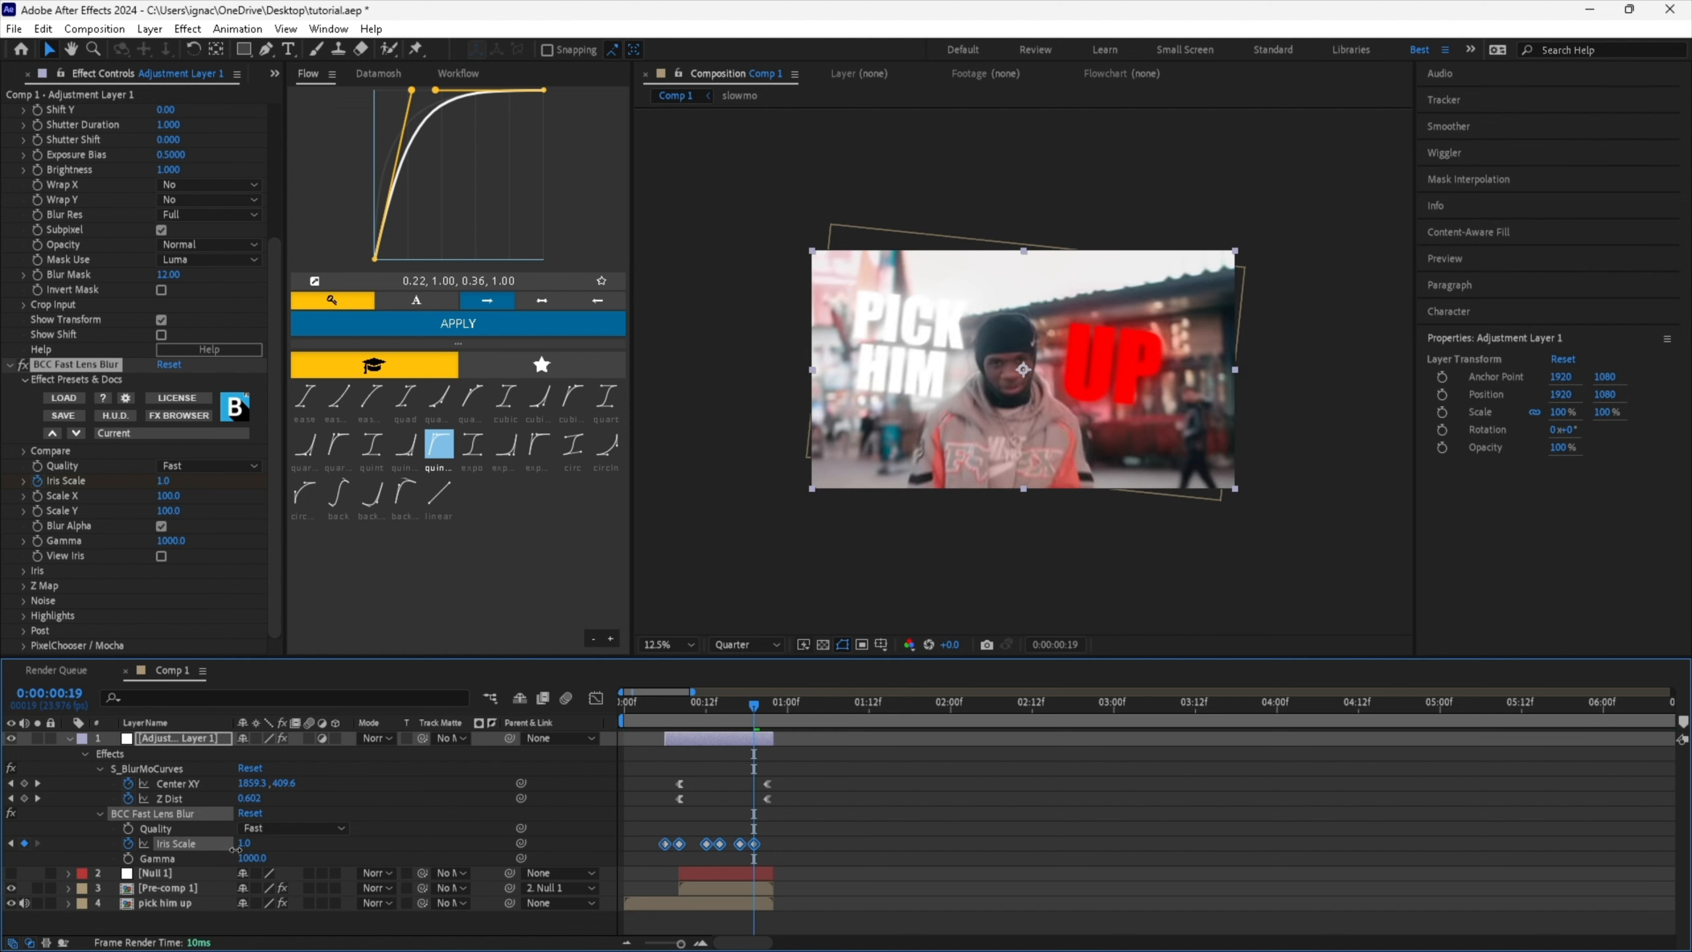
click(278, 834)
key(ctrl+z)
click(300, 828)
click(285, 846)
click(285, 829)
click(278, 865)
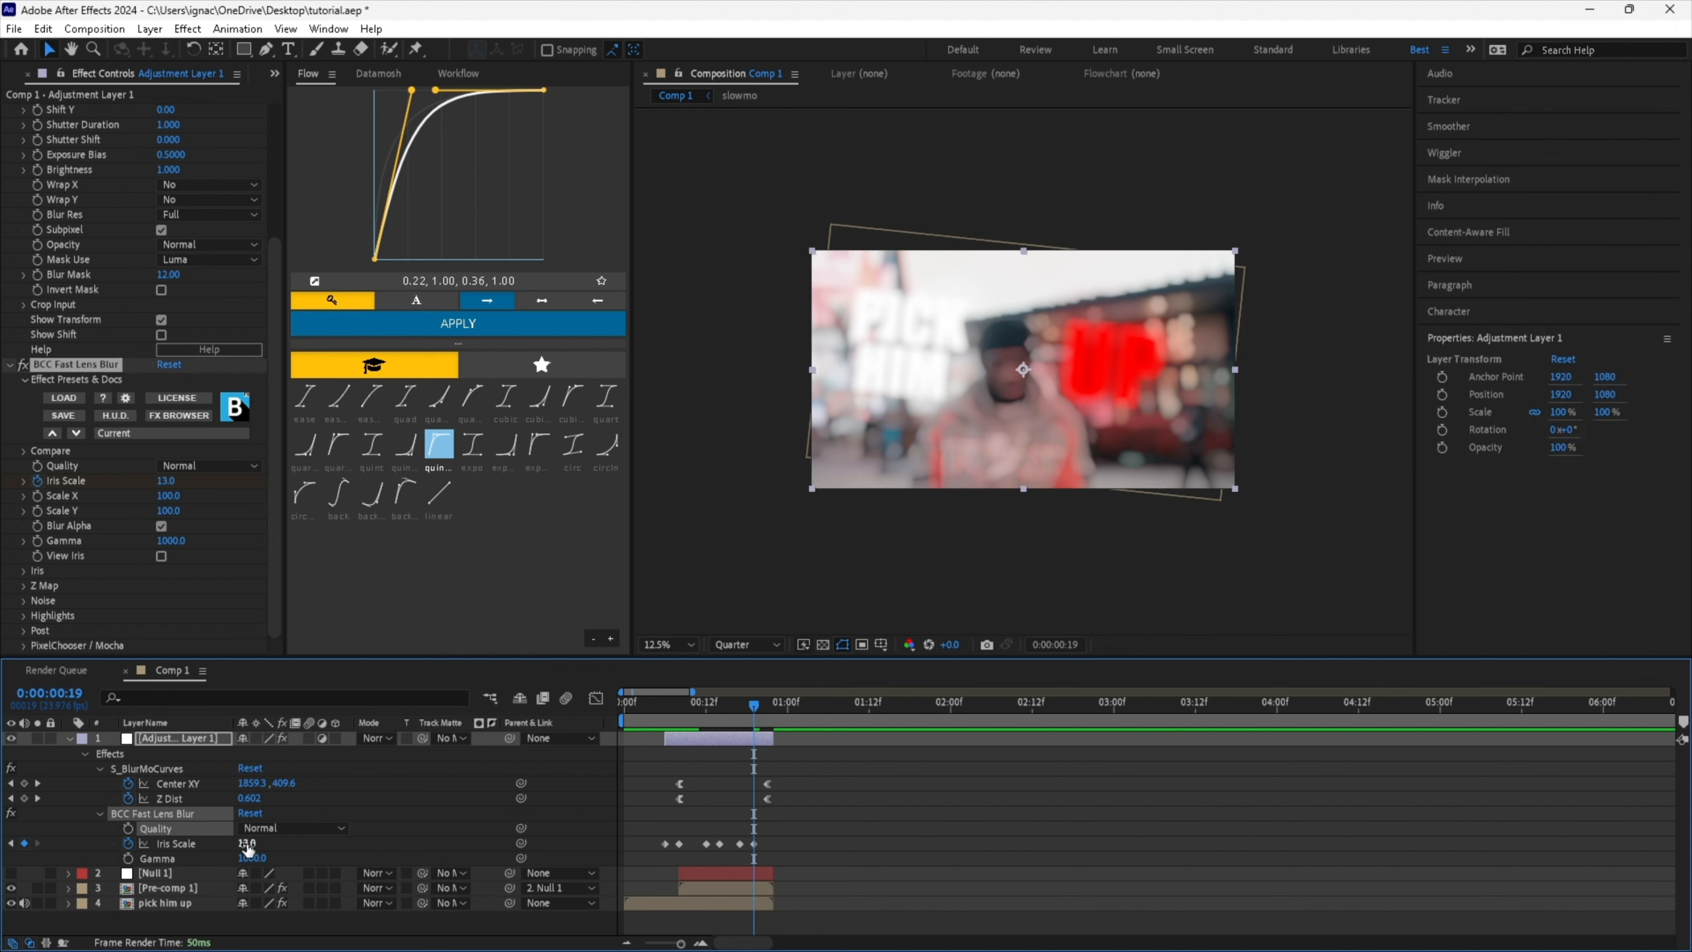
Keyframe Iris Scale to 4 at 0:00:00:19 and 0 at 0:00:00:22, and play back the blur.
drag(247, 844, 235, 847)
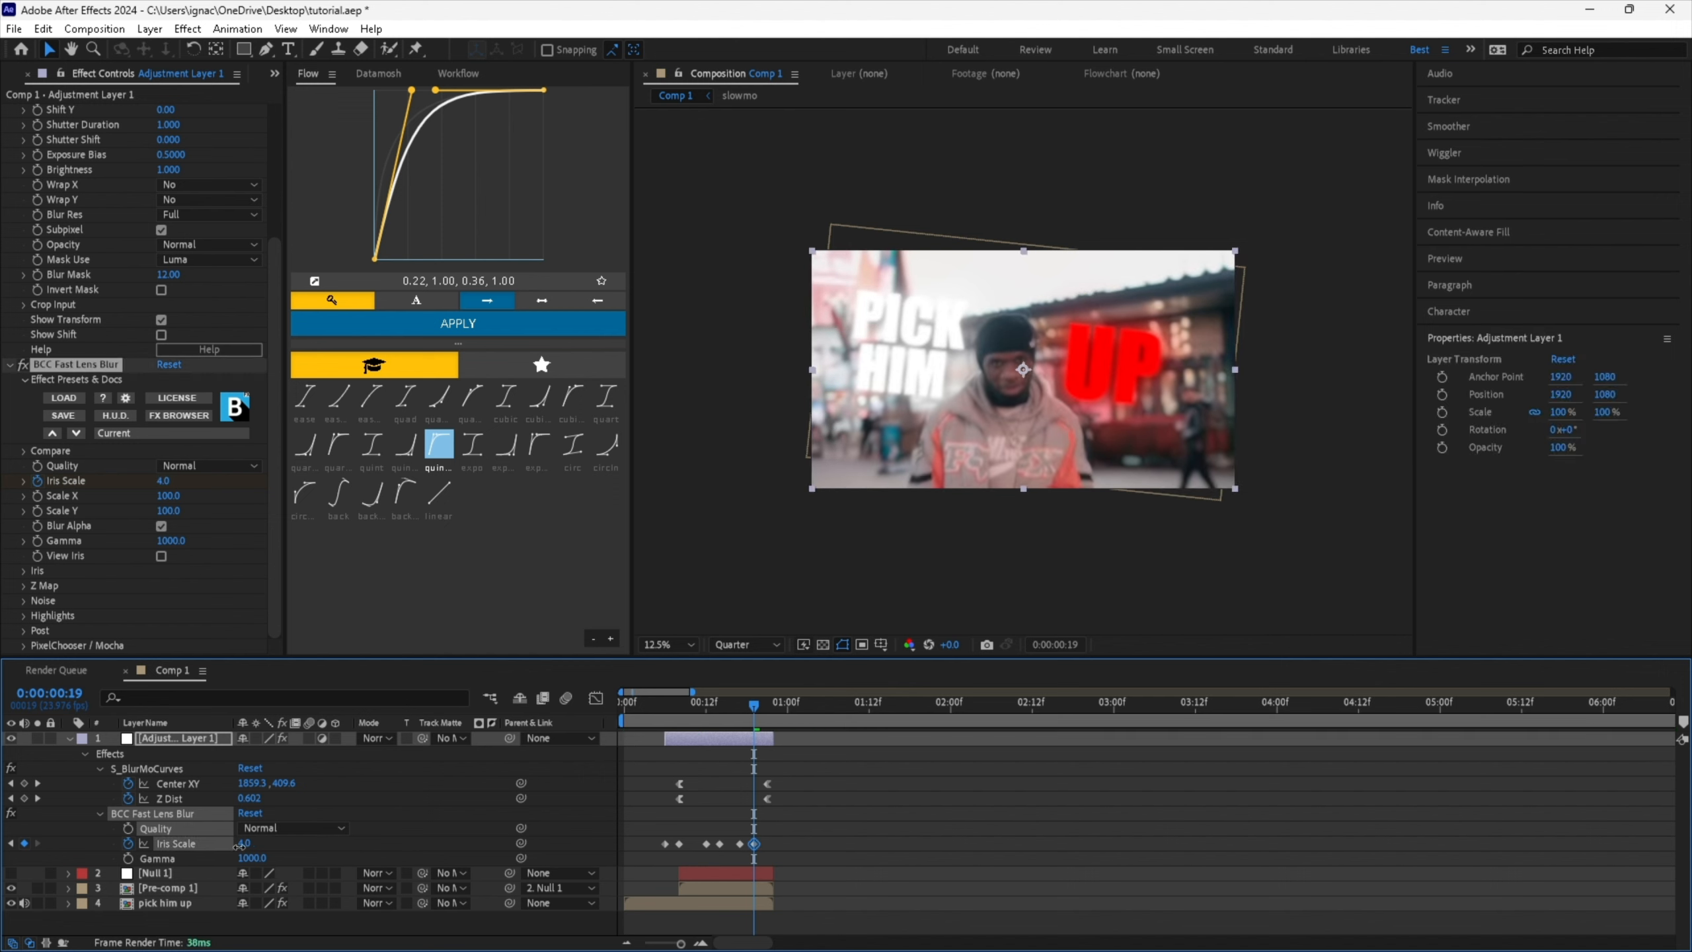
key(space)
click(250, 844)
text(0)
key(Return)
drag(662, 703, 693, 722)
key(space)
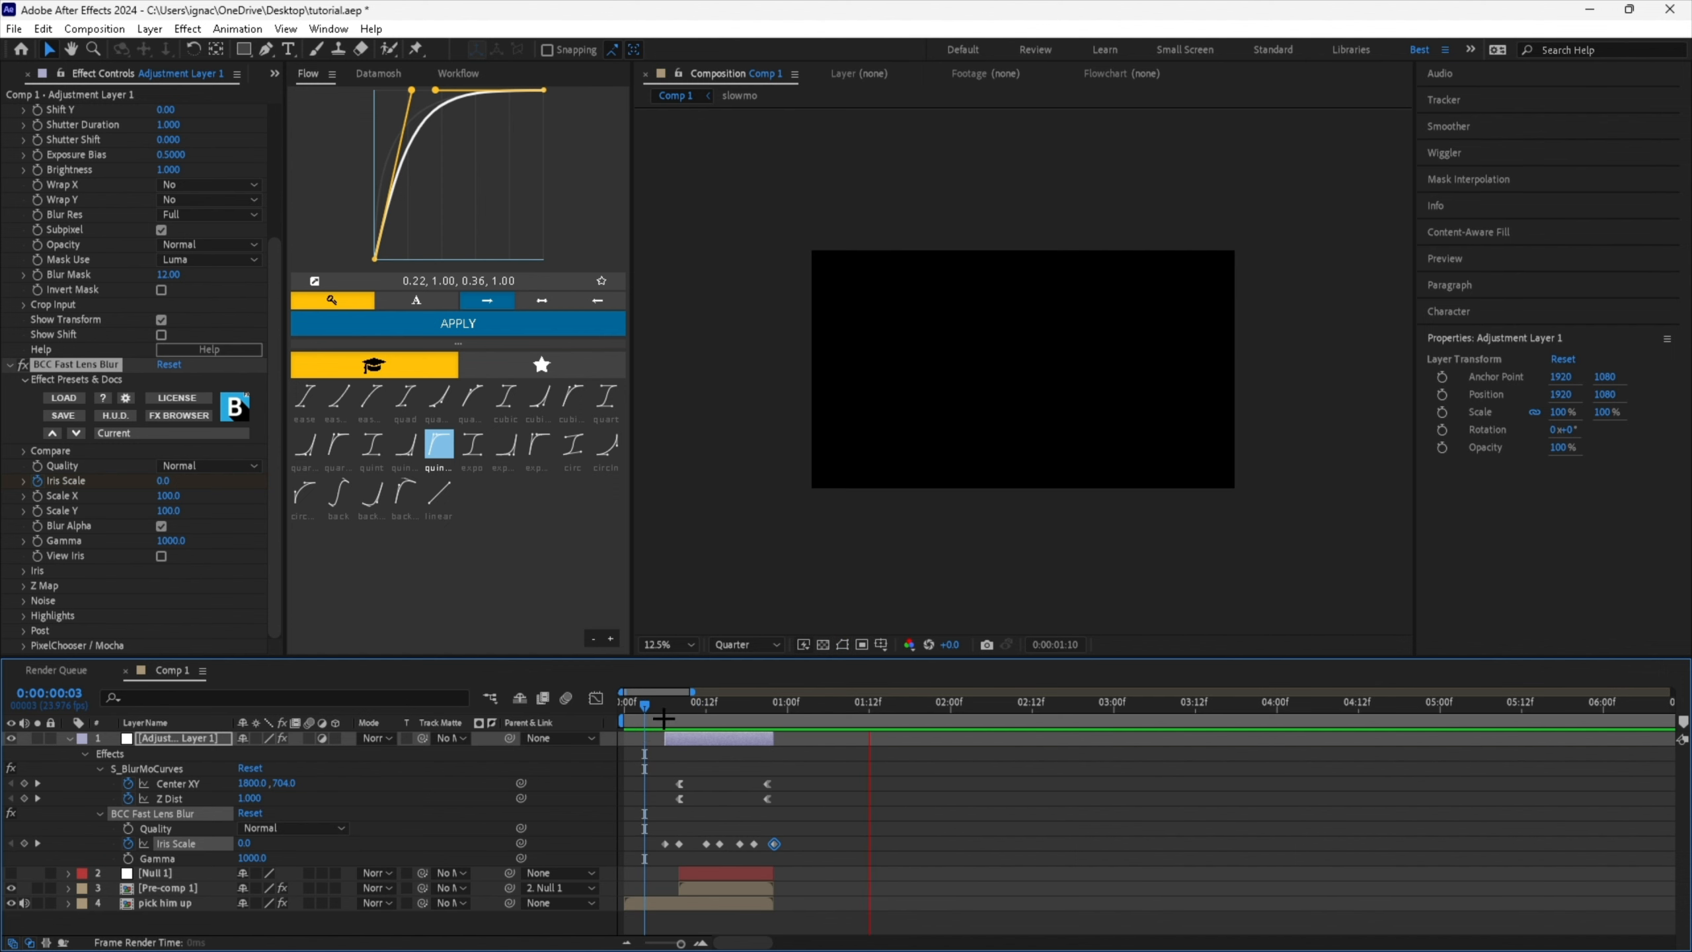
Apply S_Flicker to the adjustment layer and set its Rand Freq to 10.
key(ctrl+space)
text(s_fl)
key(Return)
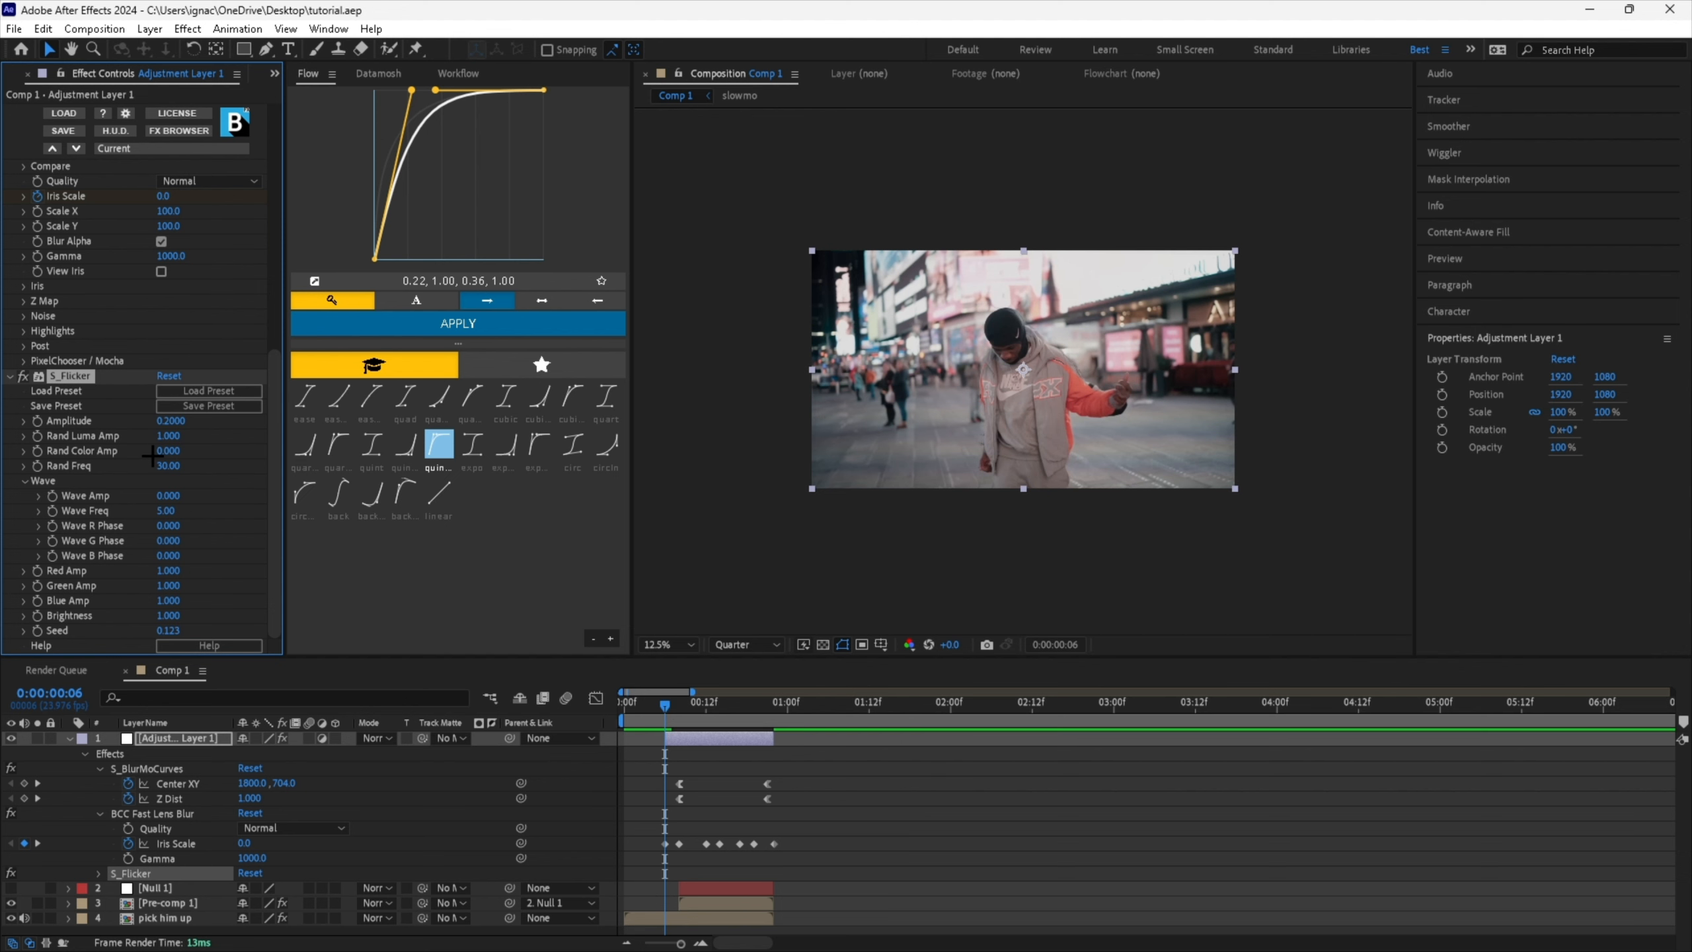
click(171, 466)
text(10)
key(Return)
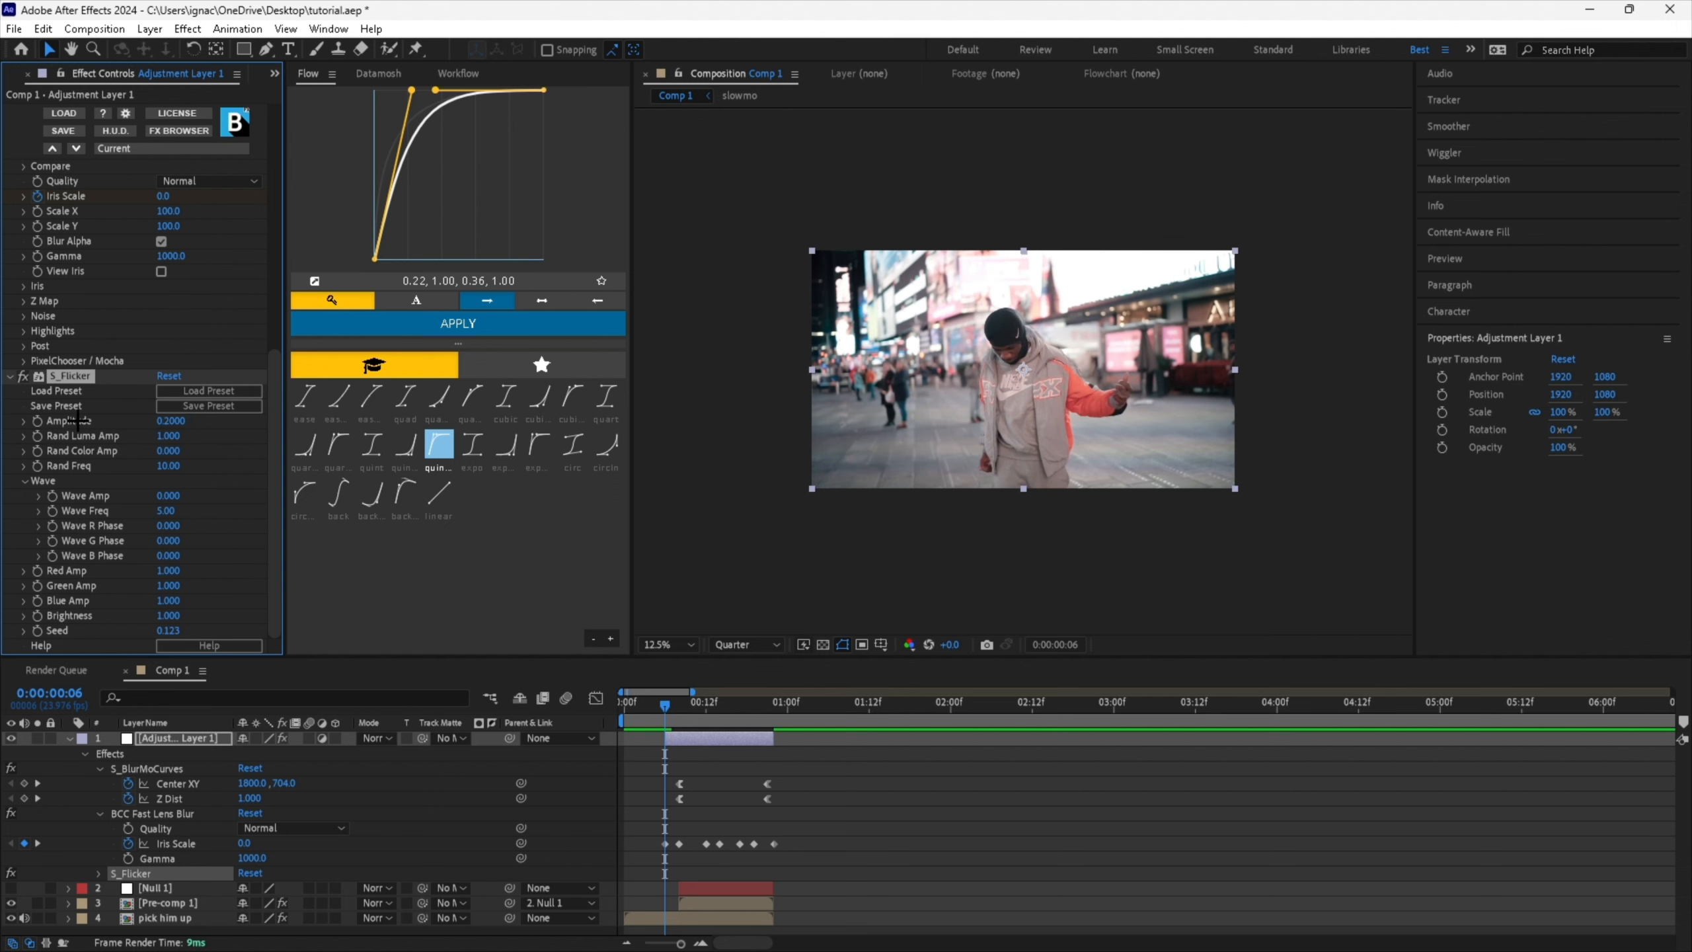
Keyframe the flicker's Amplitude from 0 at 0:00:00:06 to 0.5 at 0:00:00:12.
key(Return)
key(space)
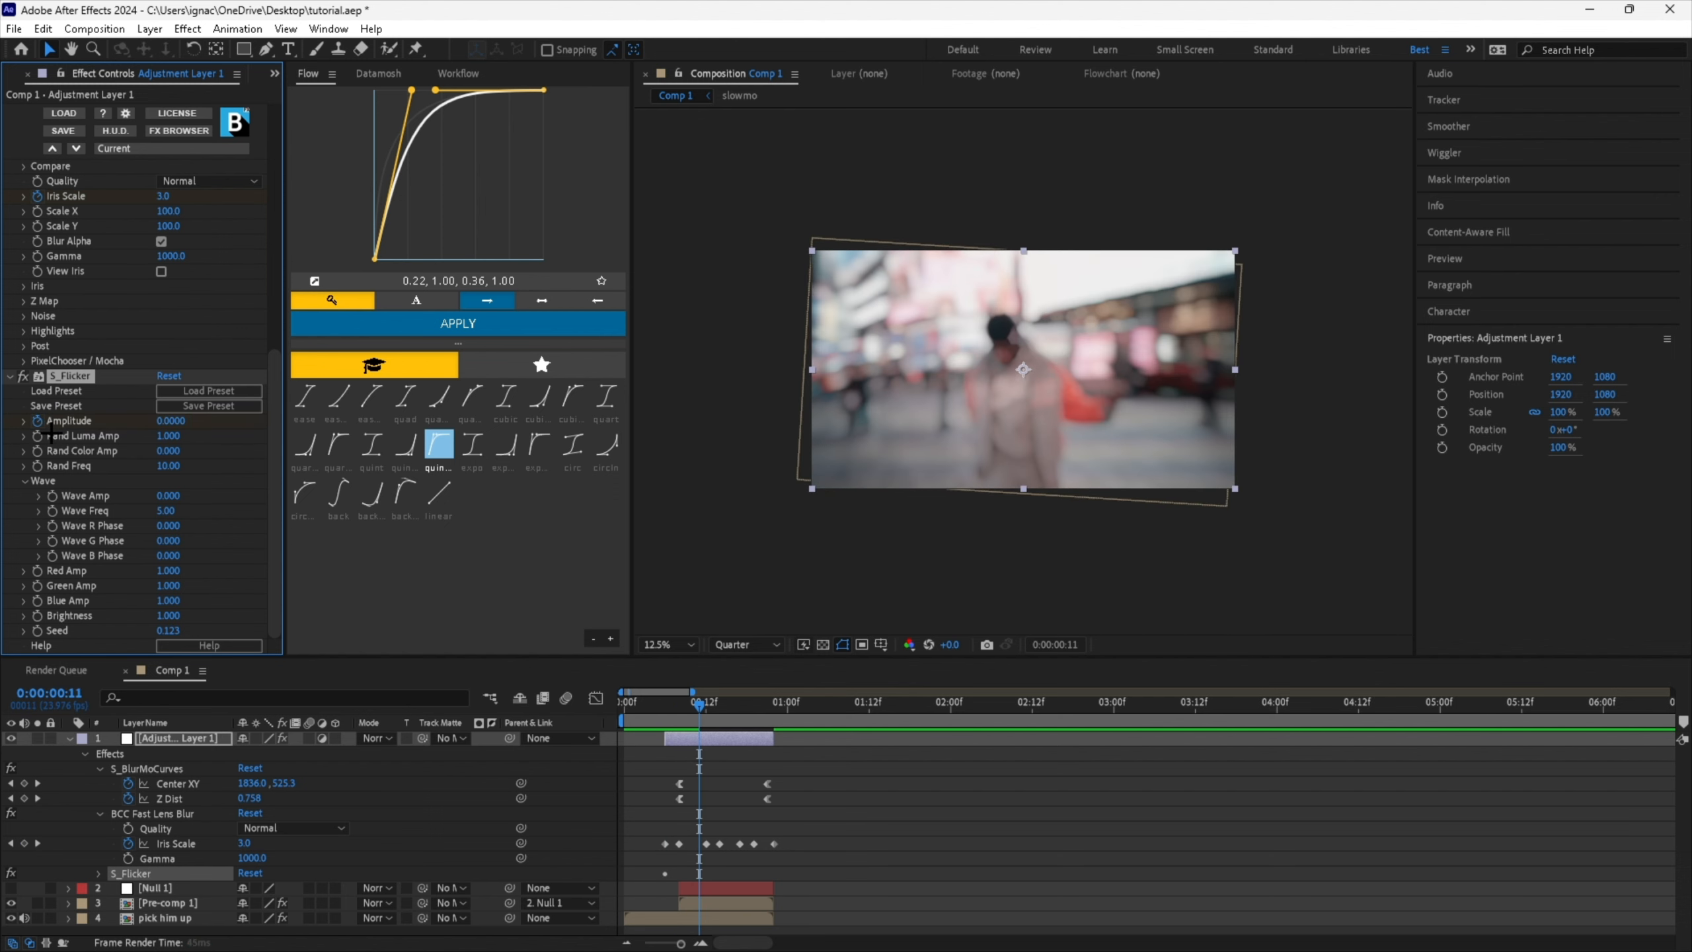
drag(167, 430, 193, 427)
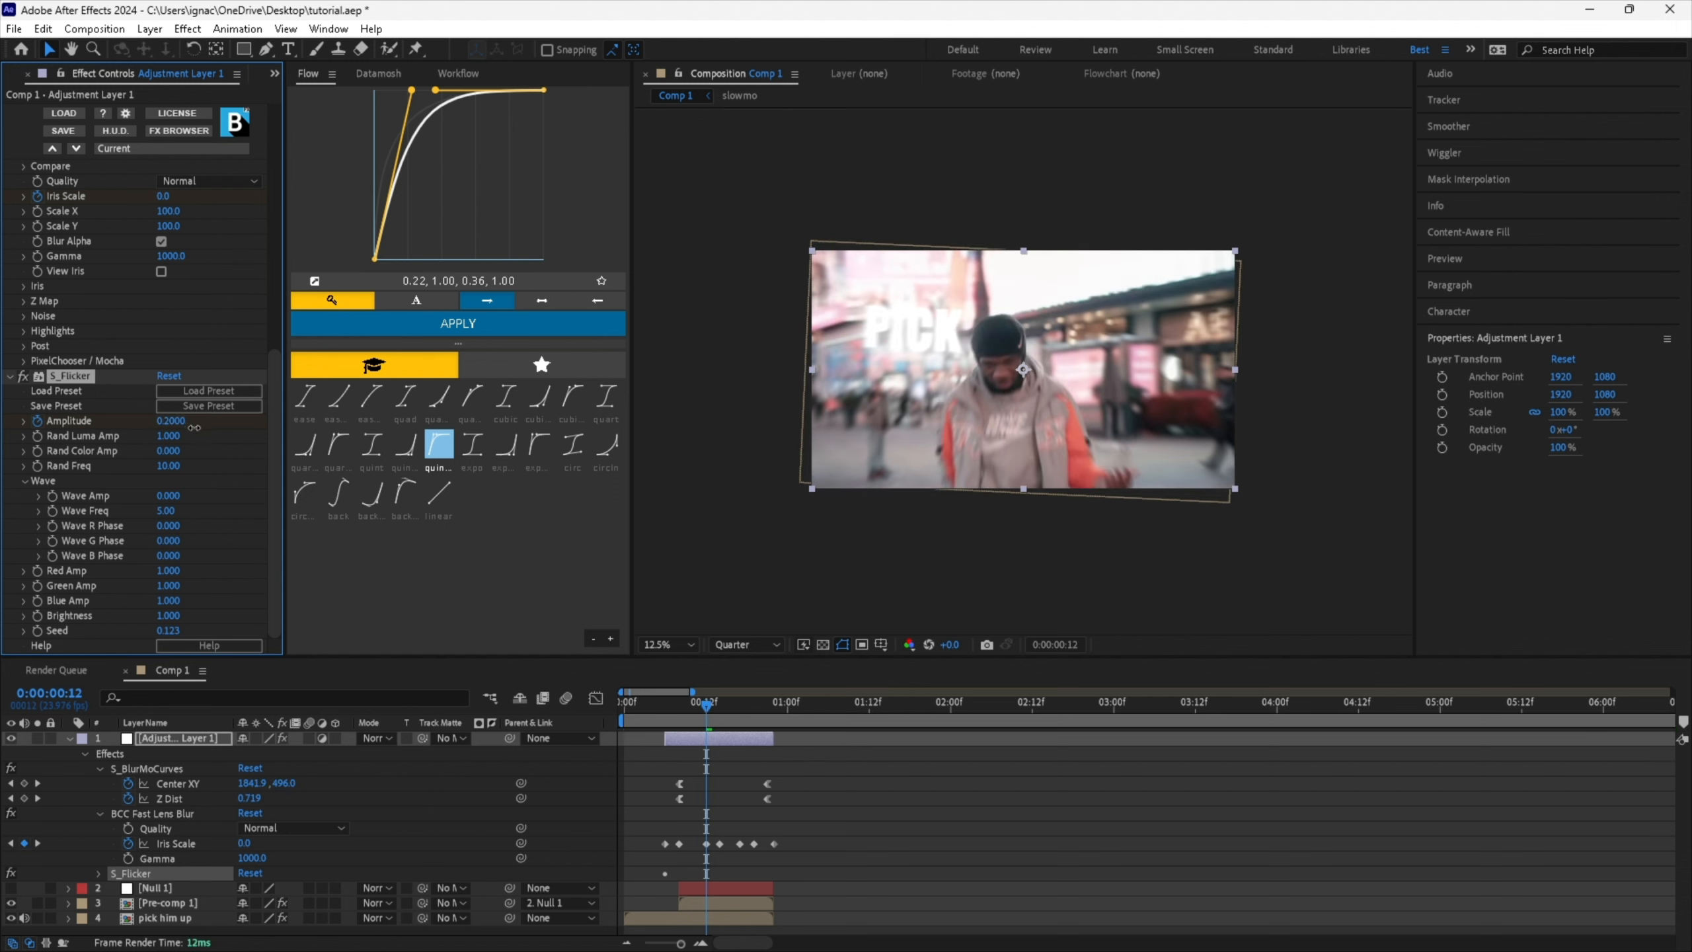
key(BackSpace)
text(.5)
key(Return)
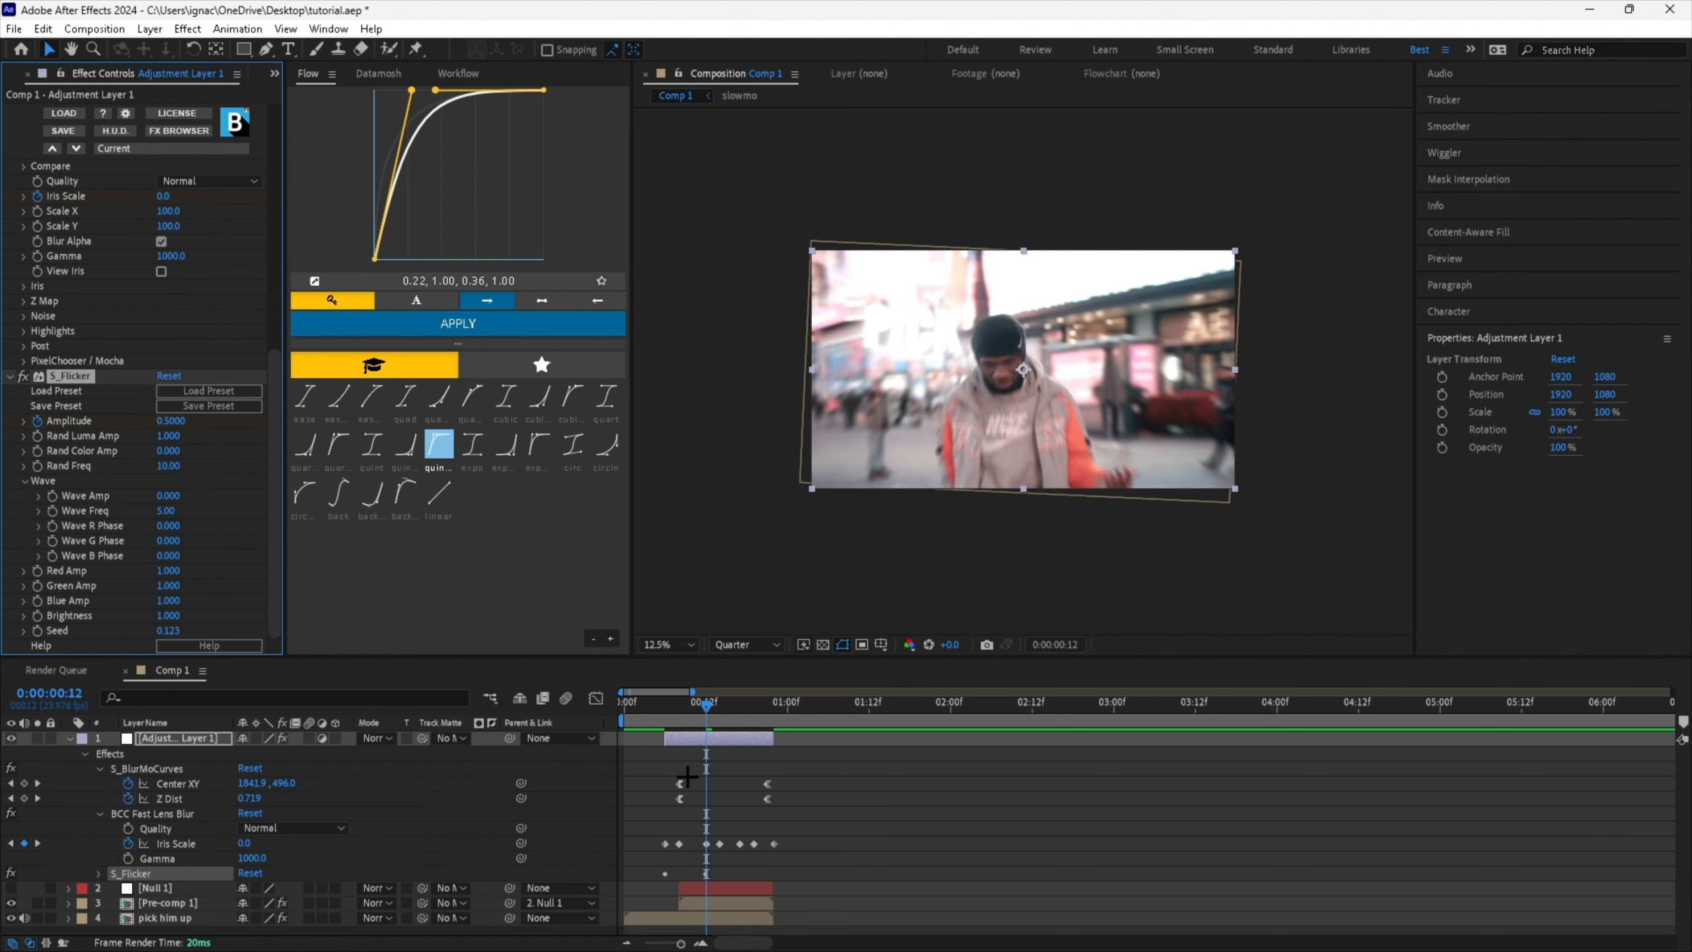
Keyframe the flicker's Amplitude back to 0 at 0:00:00:21 and play back the shot.
click(644, 706)
drag(644, 706, 766, 712)
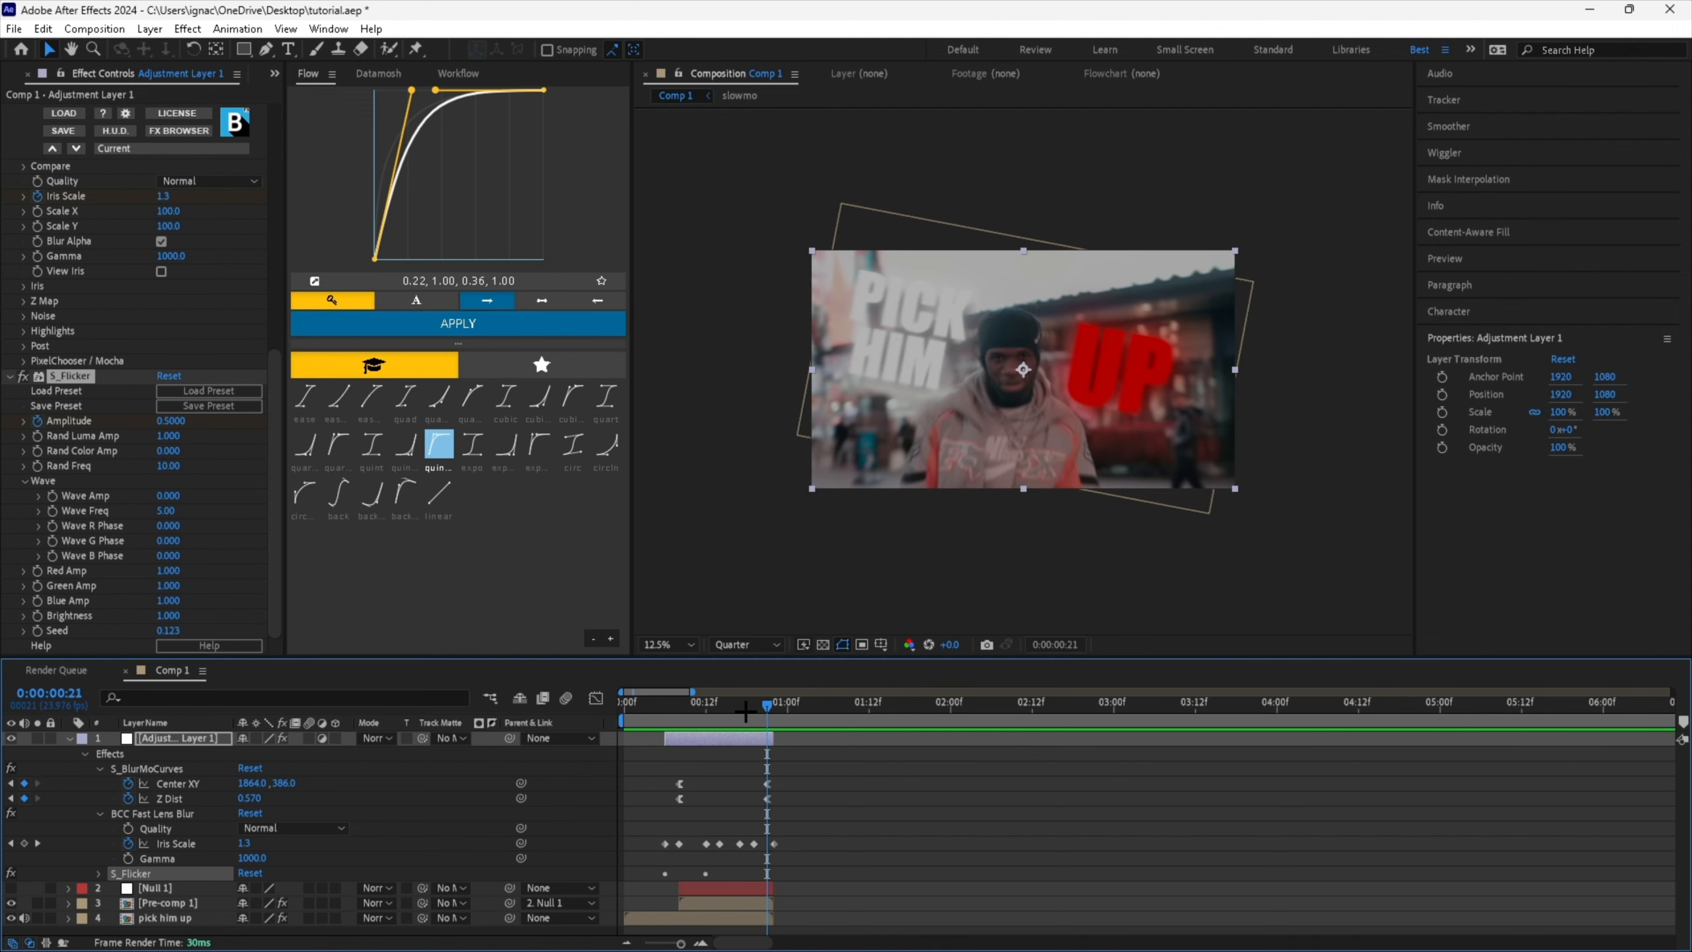
click(638, 707)
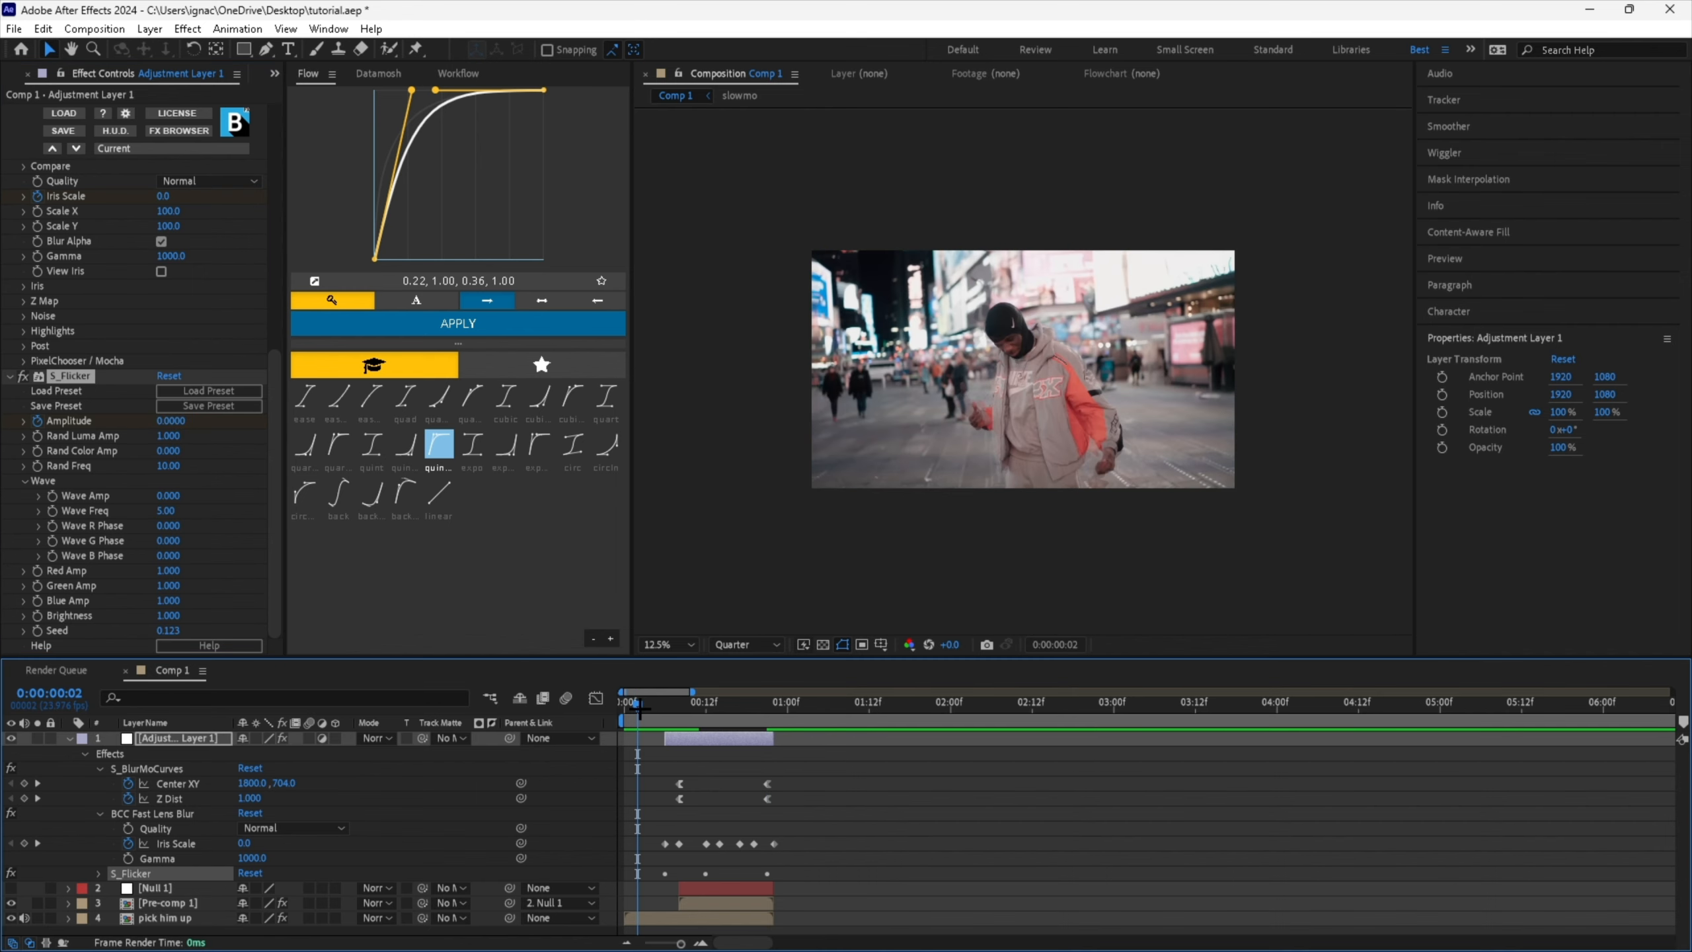
drag(637, 707, 652, 710)
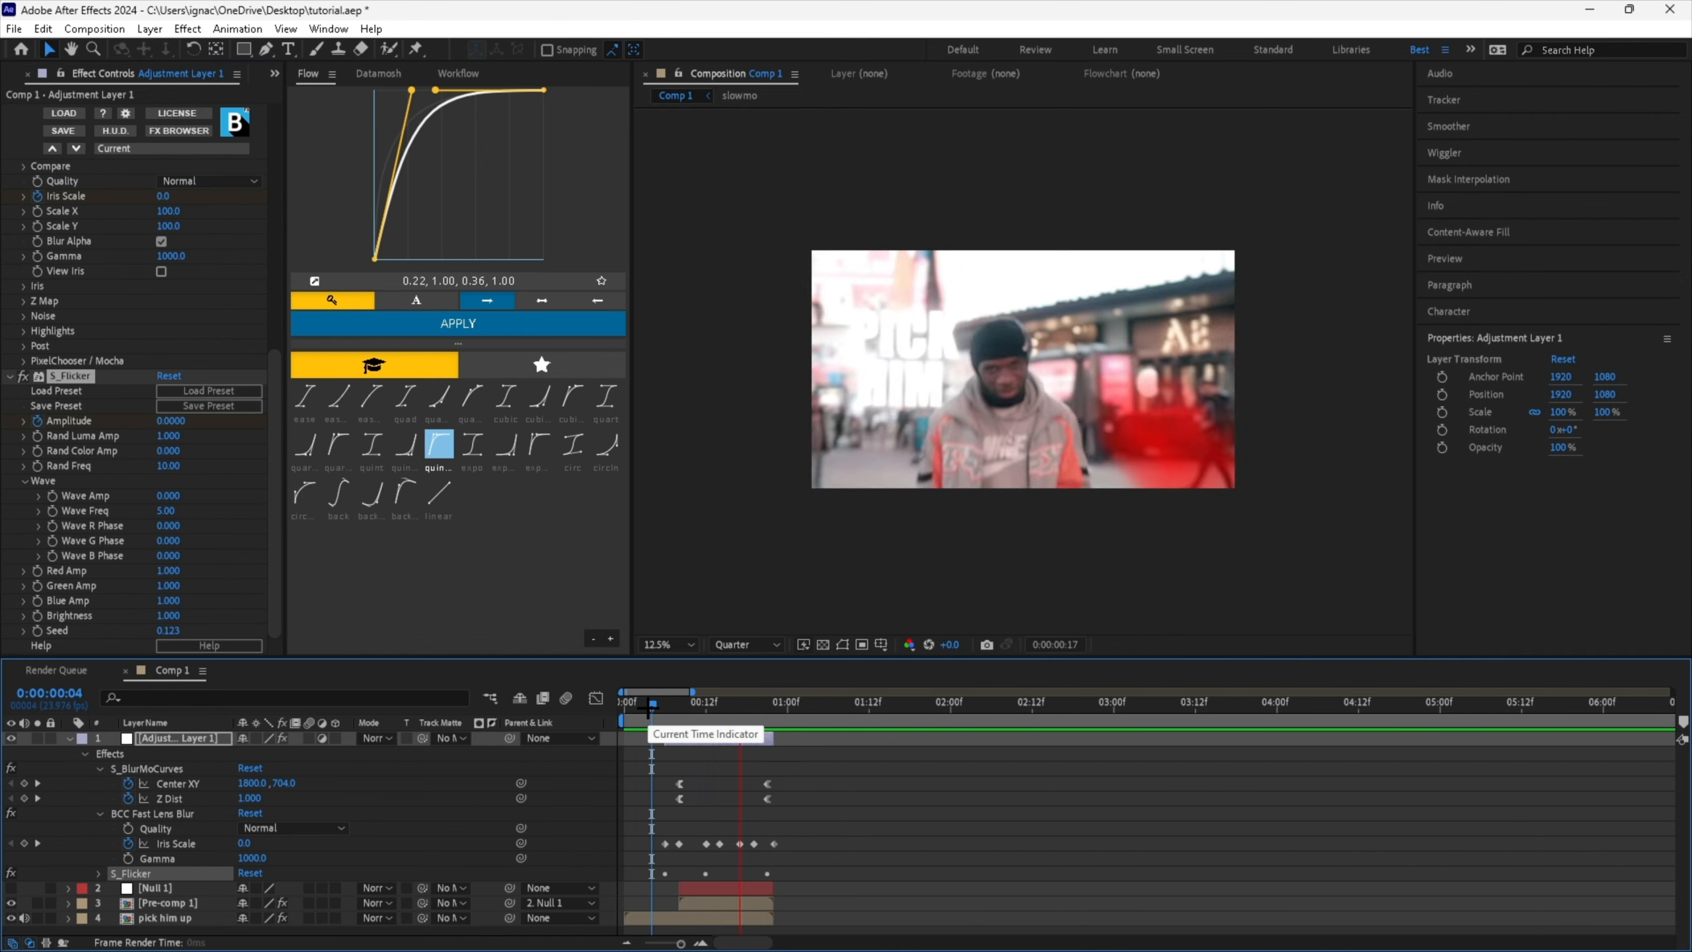
Apply Easy Ease to all Iris Scale and Amplitude keyframes, and save the project after playing back the result.
key(u)
key(u)
drag(814, 805, 640, 863)
key(F9)
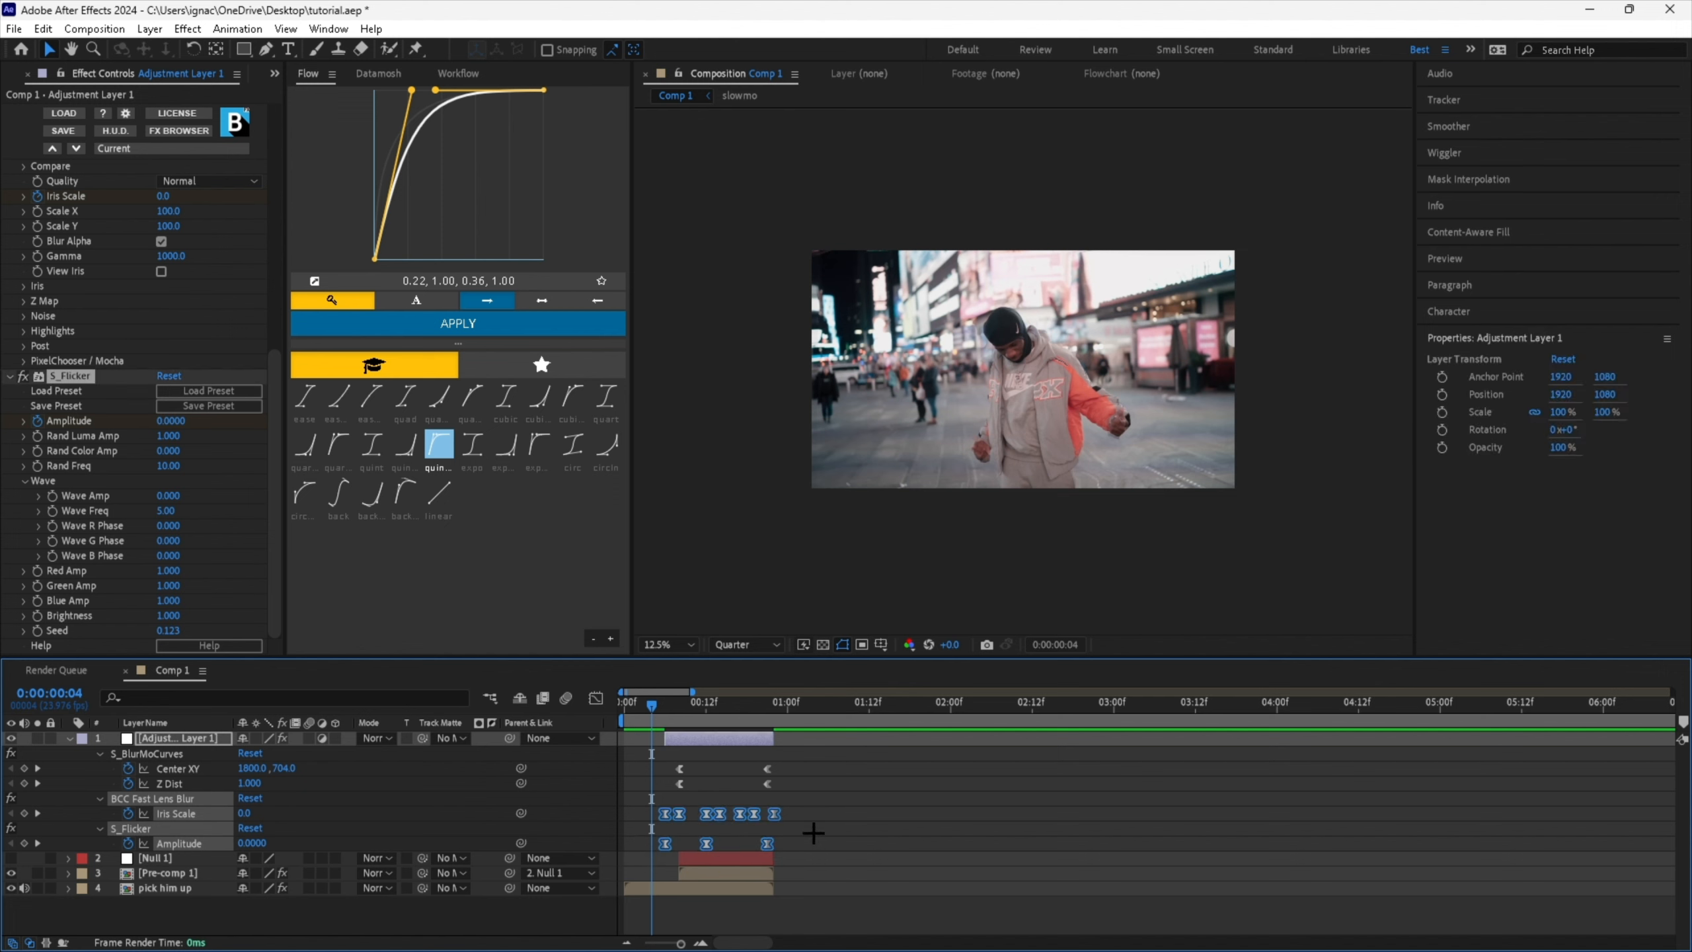
key(space)
click(638, 709)
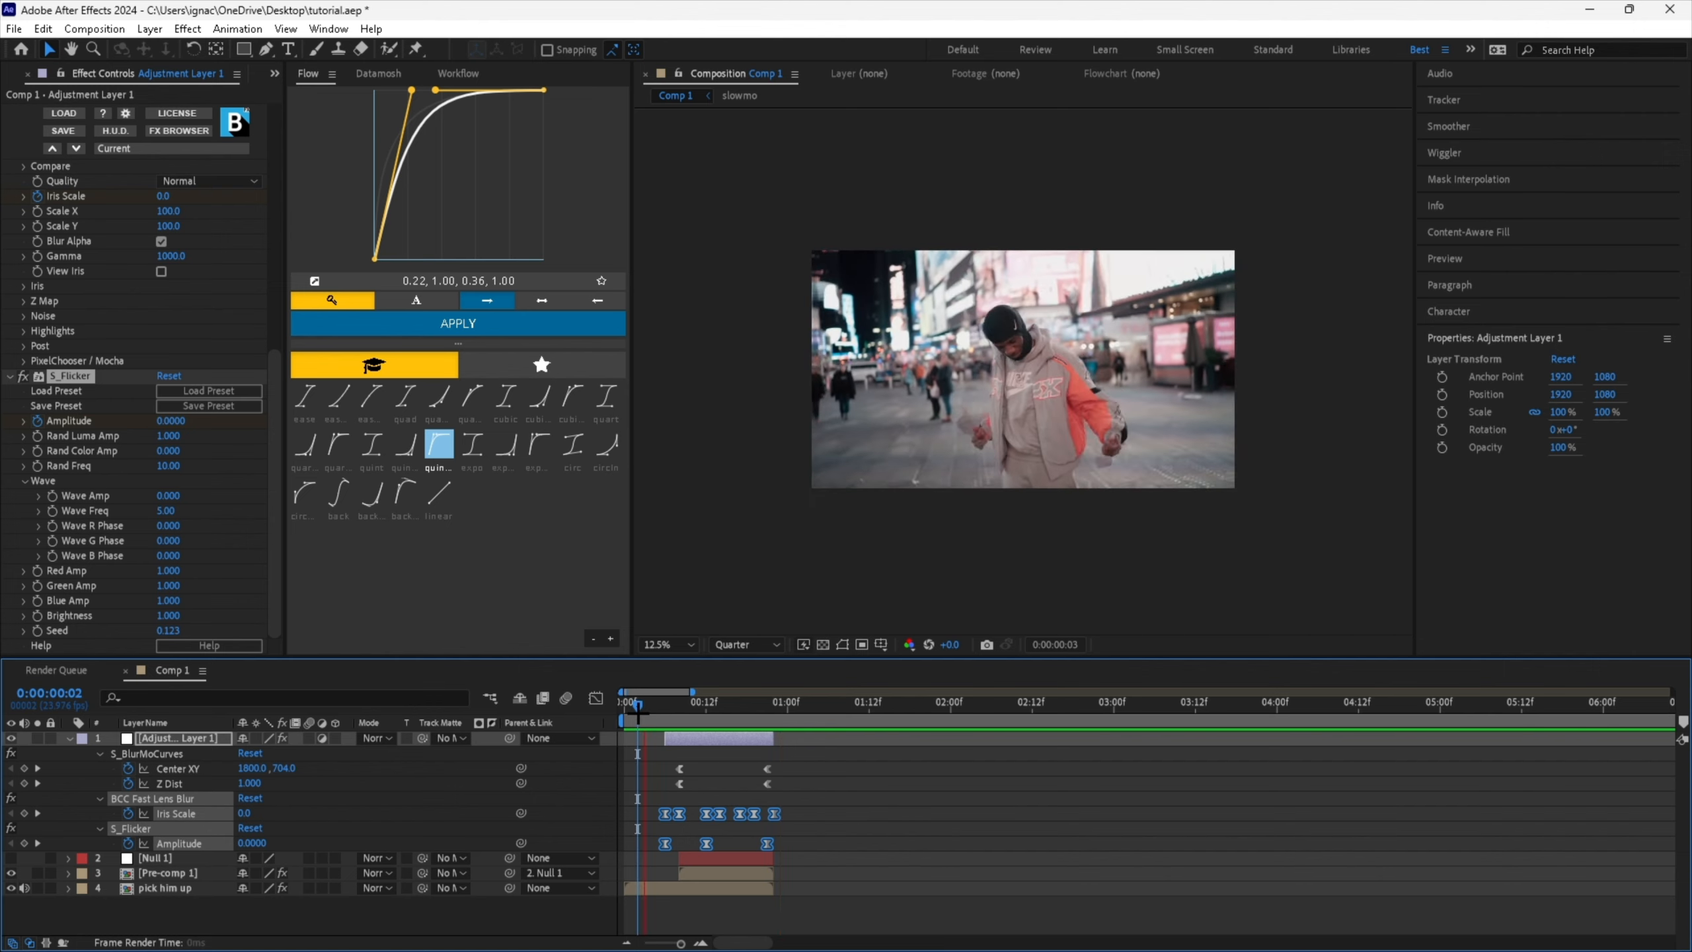
key(ctrl+s)
Copy the heartbreak savages.mp4 layer from the slowmo composition and paste it into Comp 1 above the pick him up layer.
drag(638, 713, 774, 718)
click(729, 889)
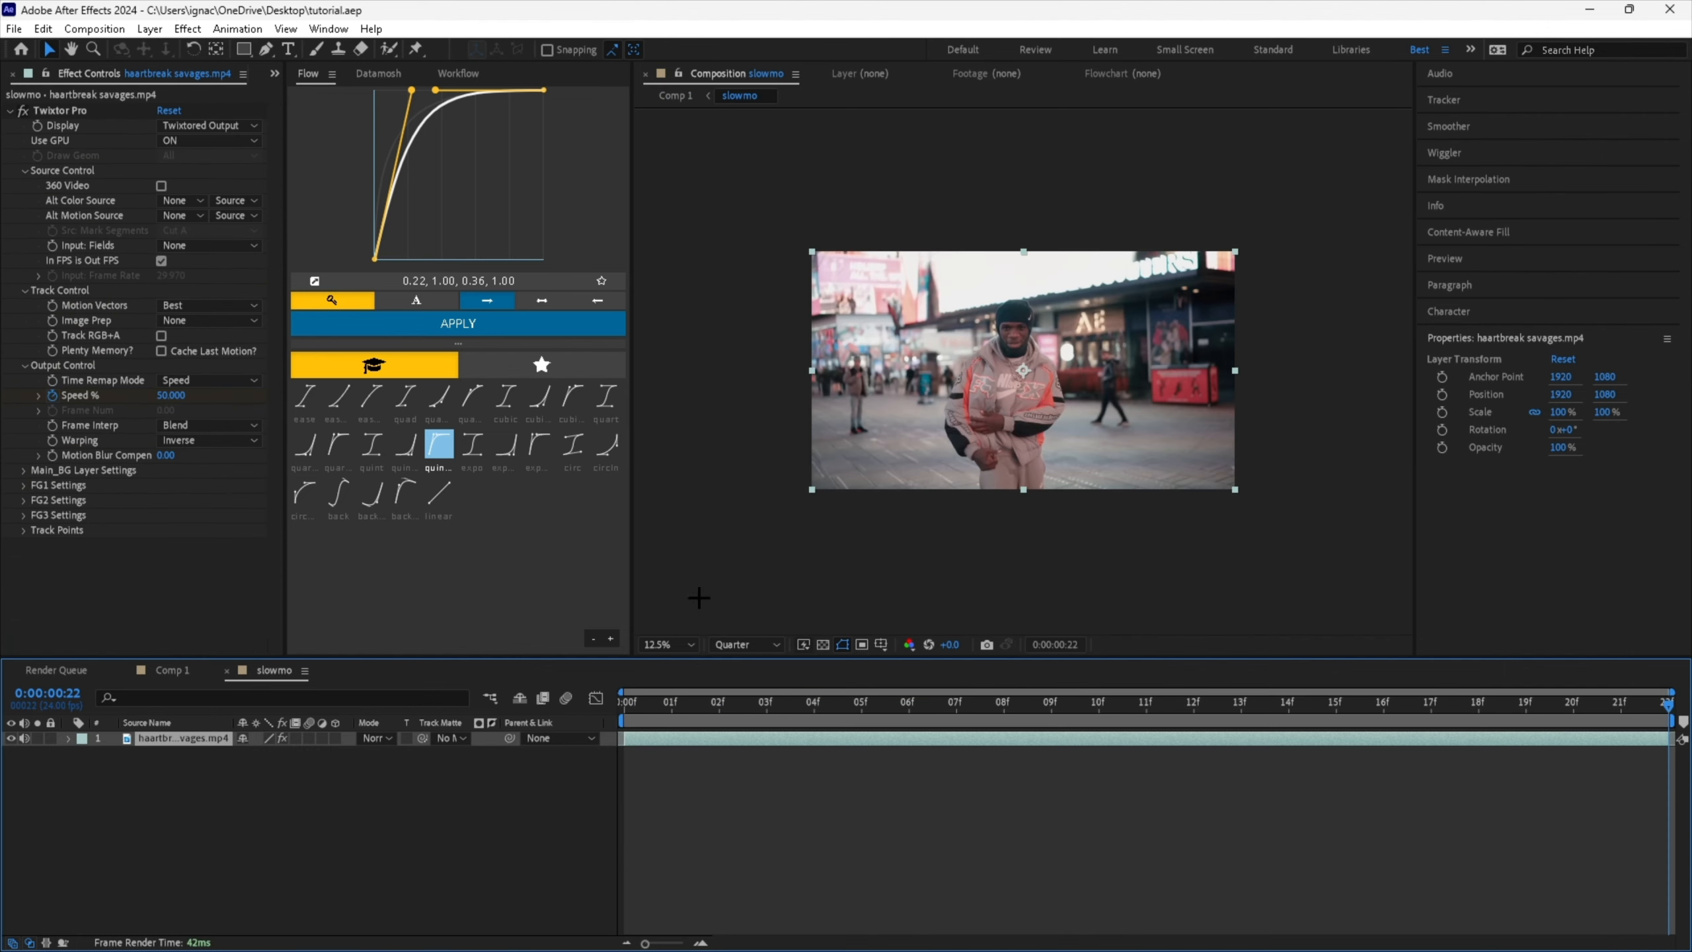
key(ctrl+v)
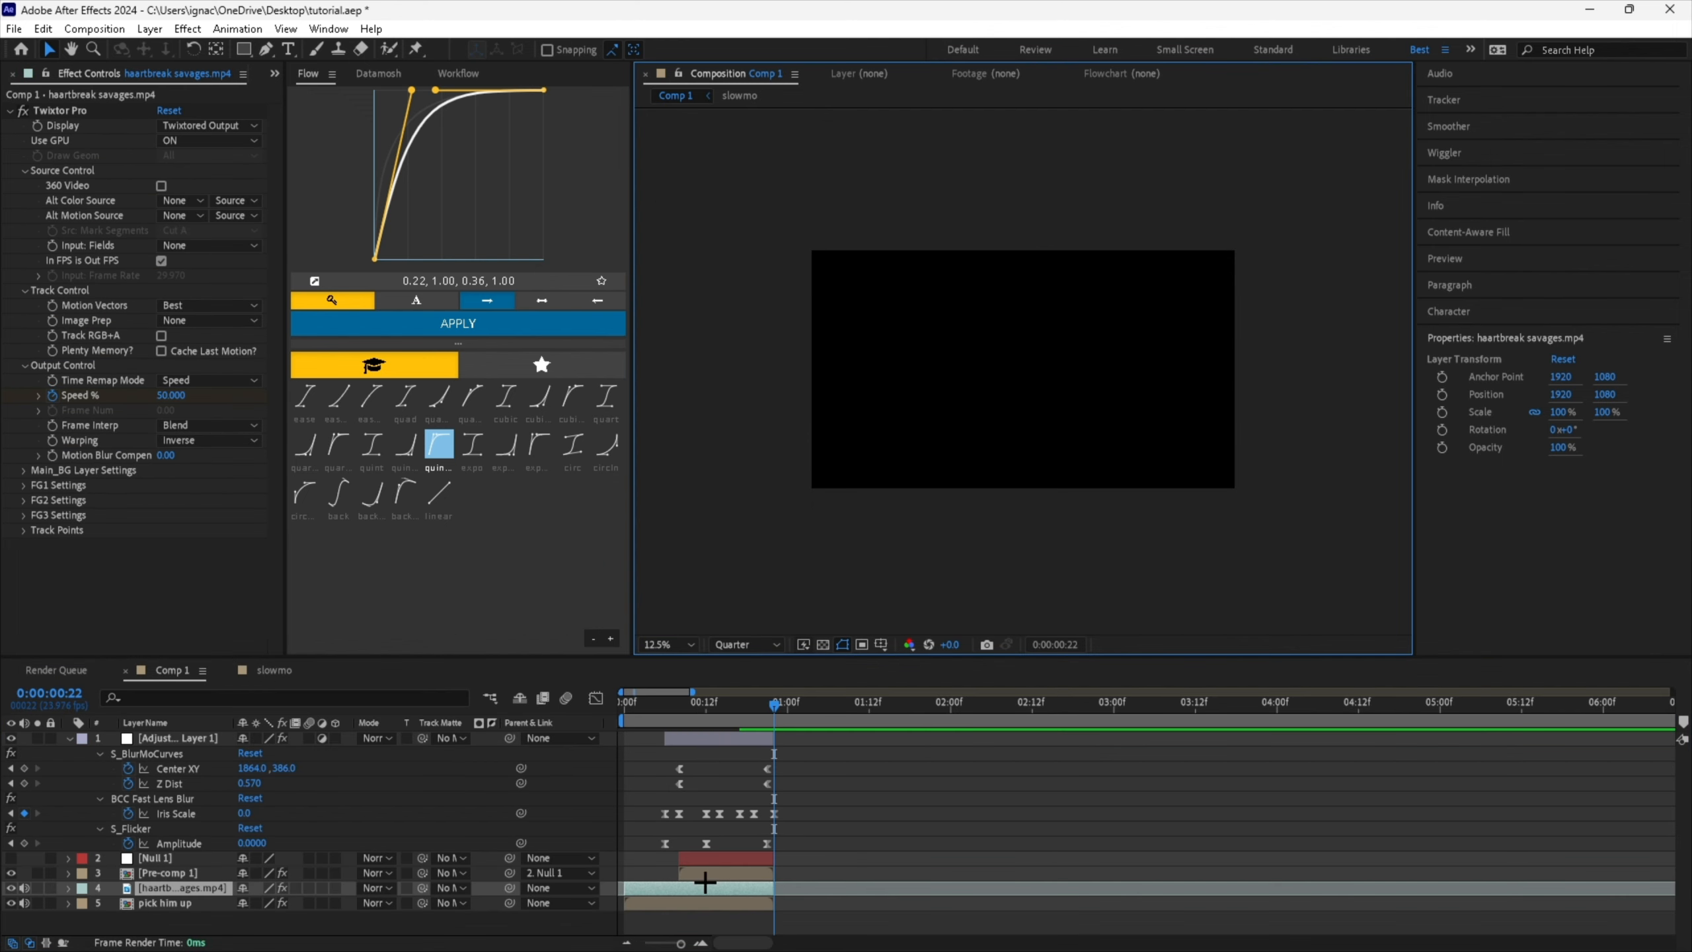
Extend the pasted clip's end to about 0:00:03:12 and cut away its part before 0:00:00:22.
drag(783, 887, 1199, 887)
key(ctrl+shift+d)
click(766, 901)
key(Delete)
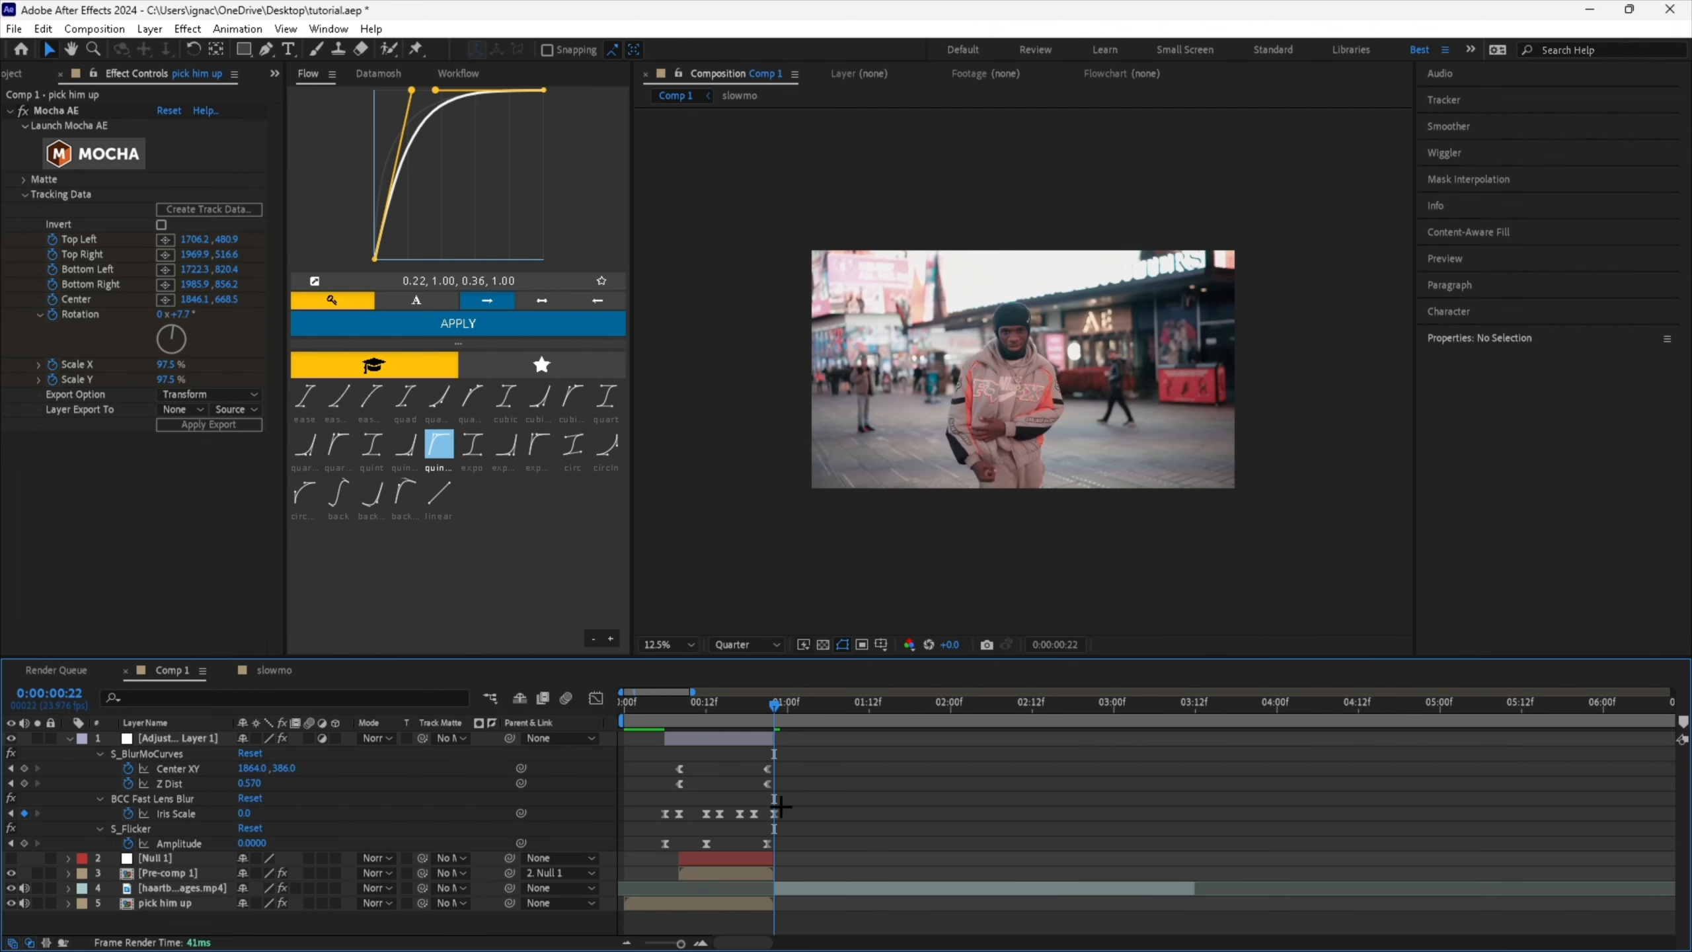
Create a second adjustment layer in Comp 1 and trim it to run from 0:00:00:22 to about 0:00:01:13.
click(748, 738)
right_click(625, 747)
mouse_move(740, 518)
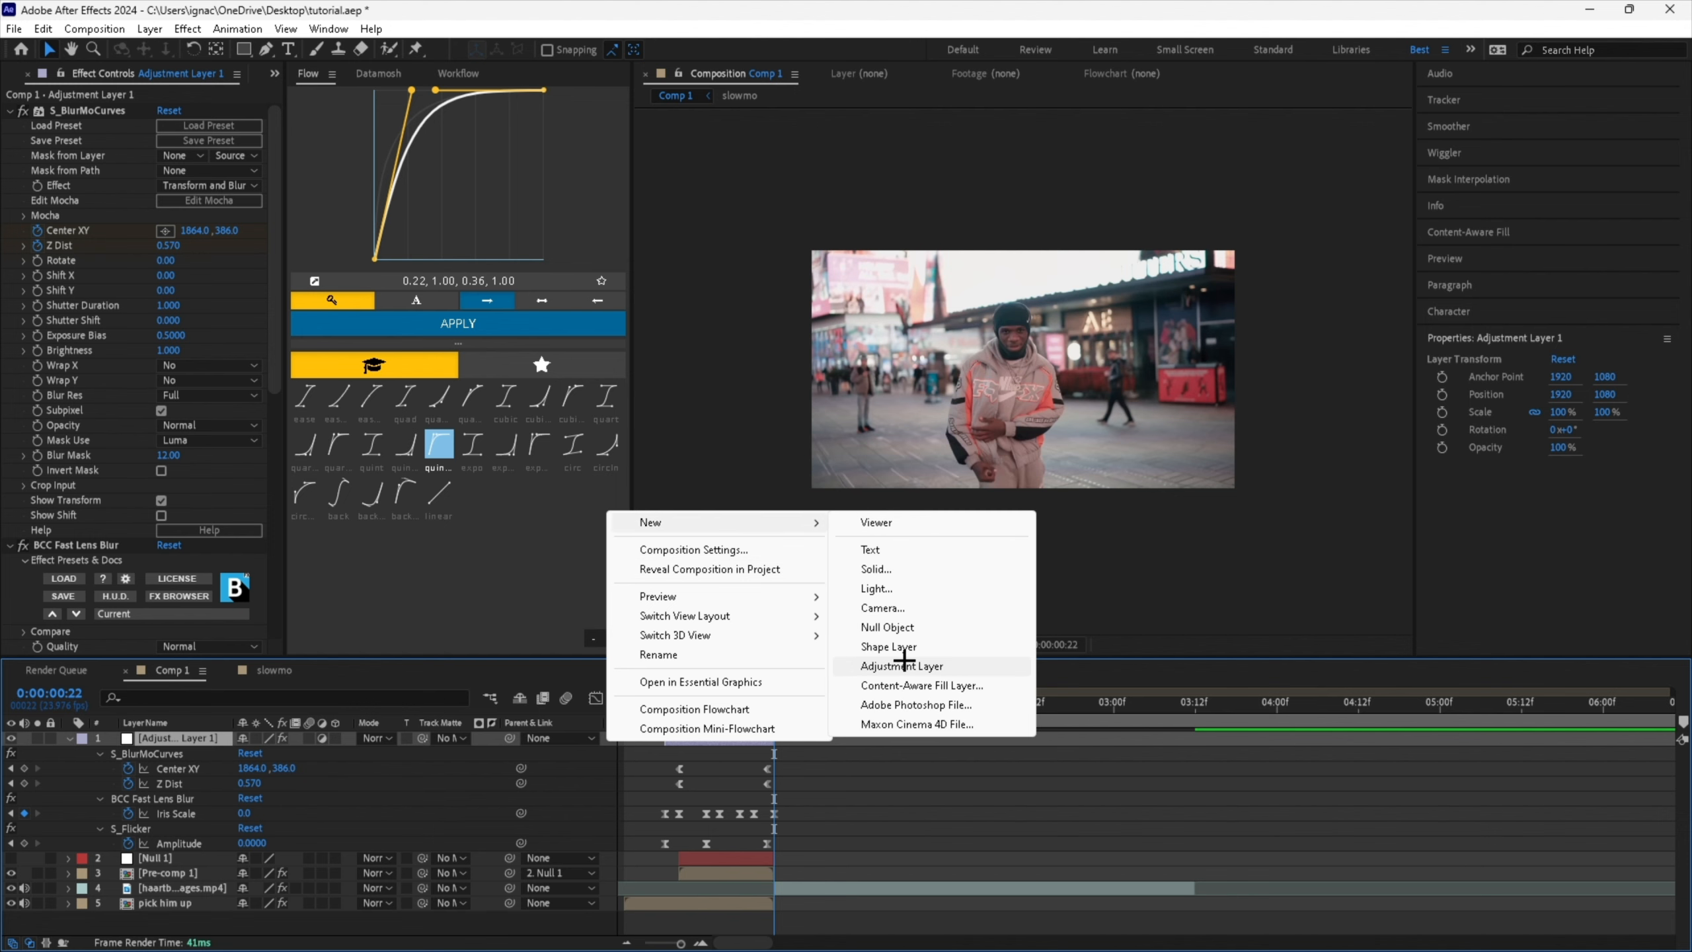
click(908, 663)
key(ctrl+shift+d)
key(Delete)
click(771, 739)
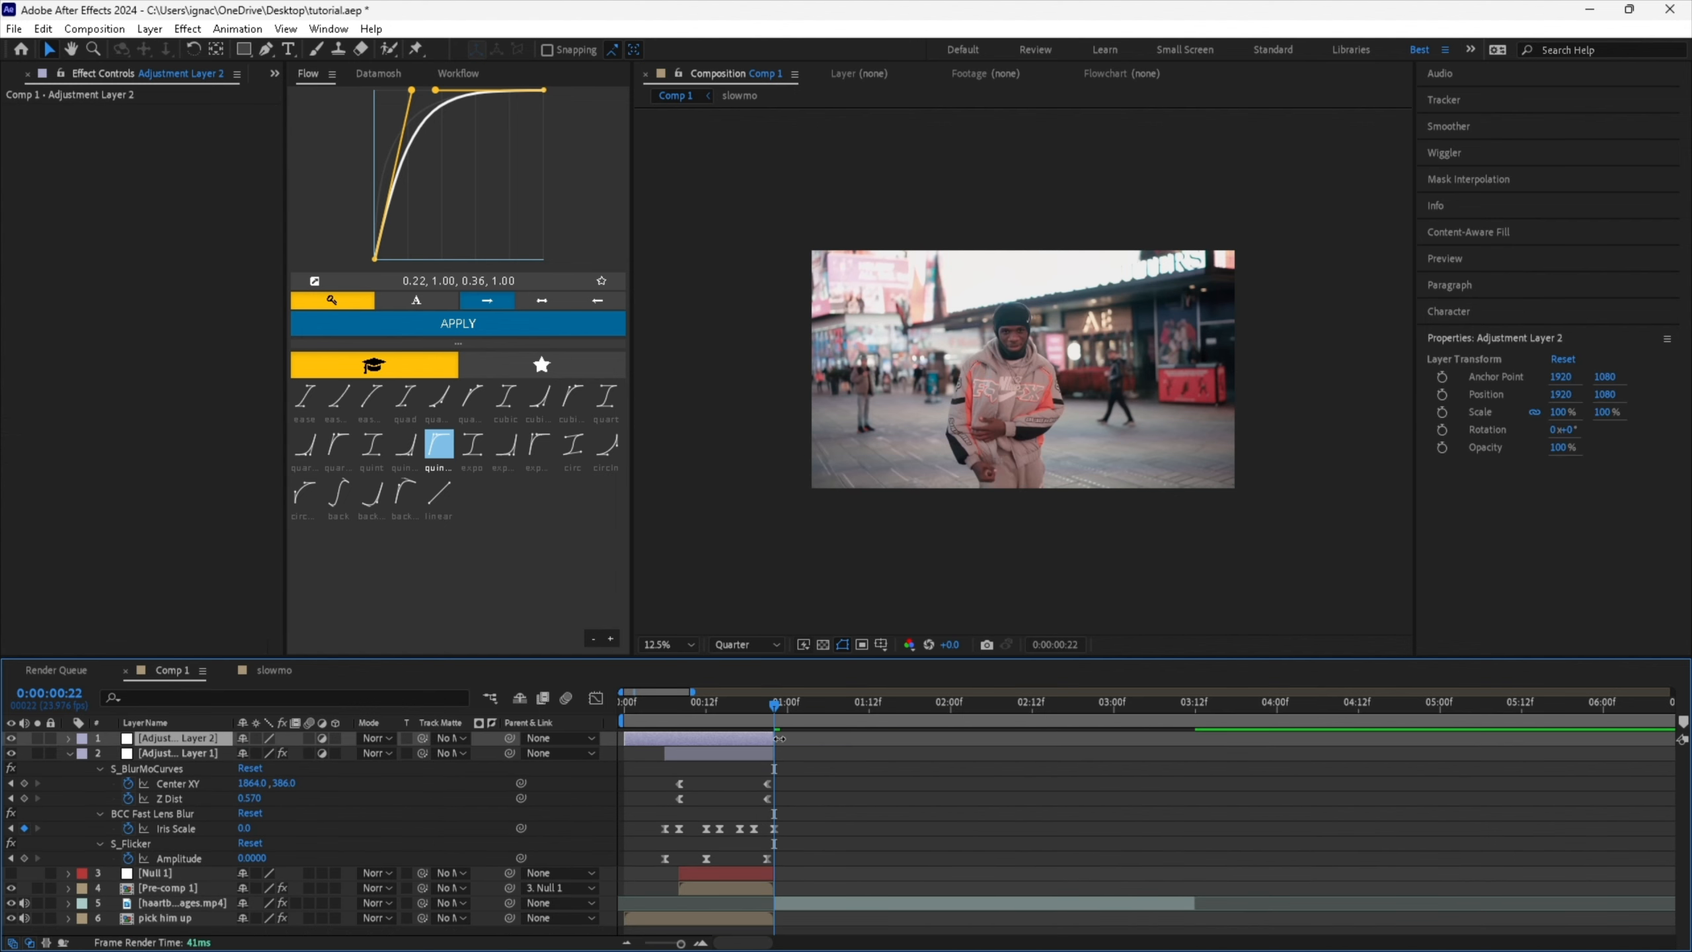
drag(777, 739, 876, 739)
key(ctrl+shift+d)
click(760, 753)
key(Delete)
Apply Levels and BCC Fast Lens Blur to the second adjustment layer.
click(799, 740)
key(ctrl+space)
text(lev)
key(Return)
key(ctrl+space)
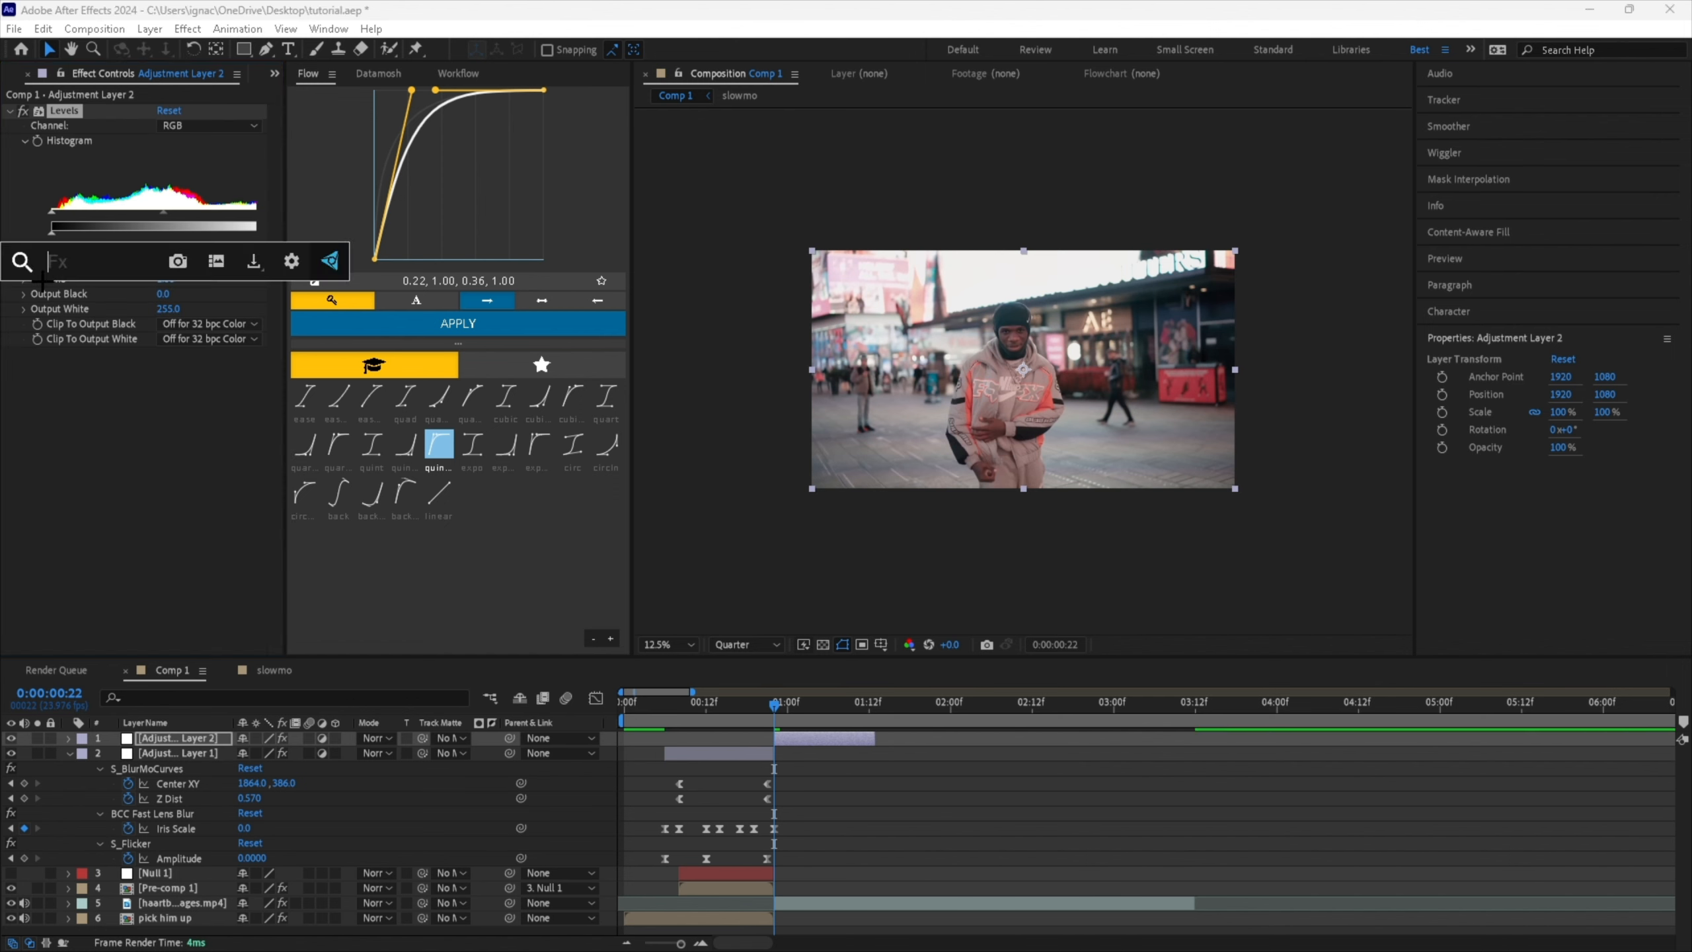
text(lens blur)
key(Return)
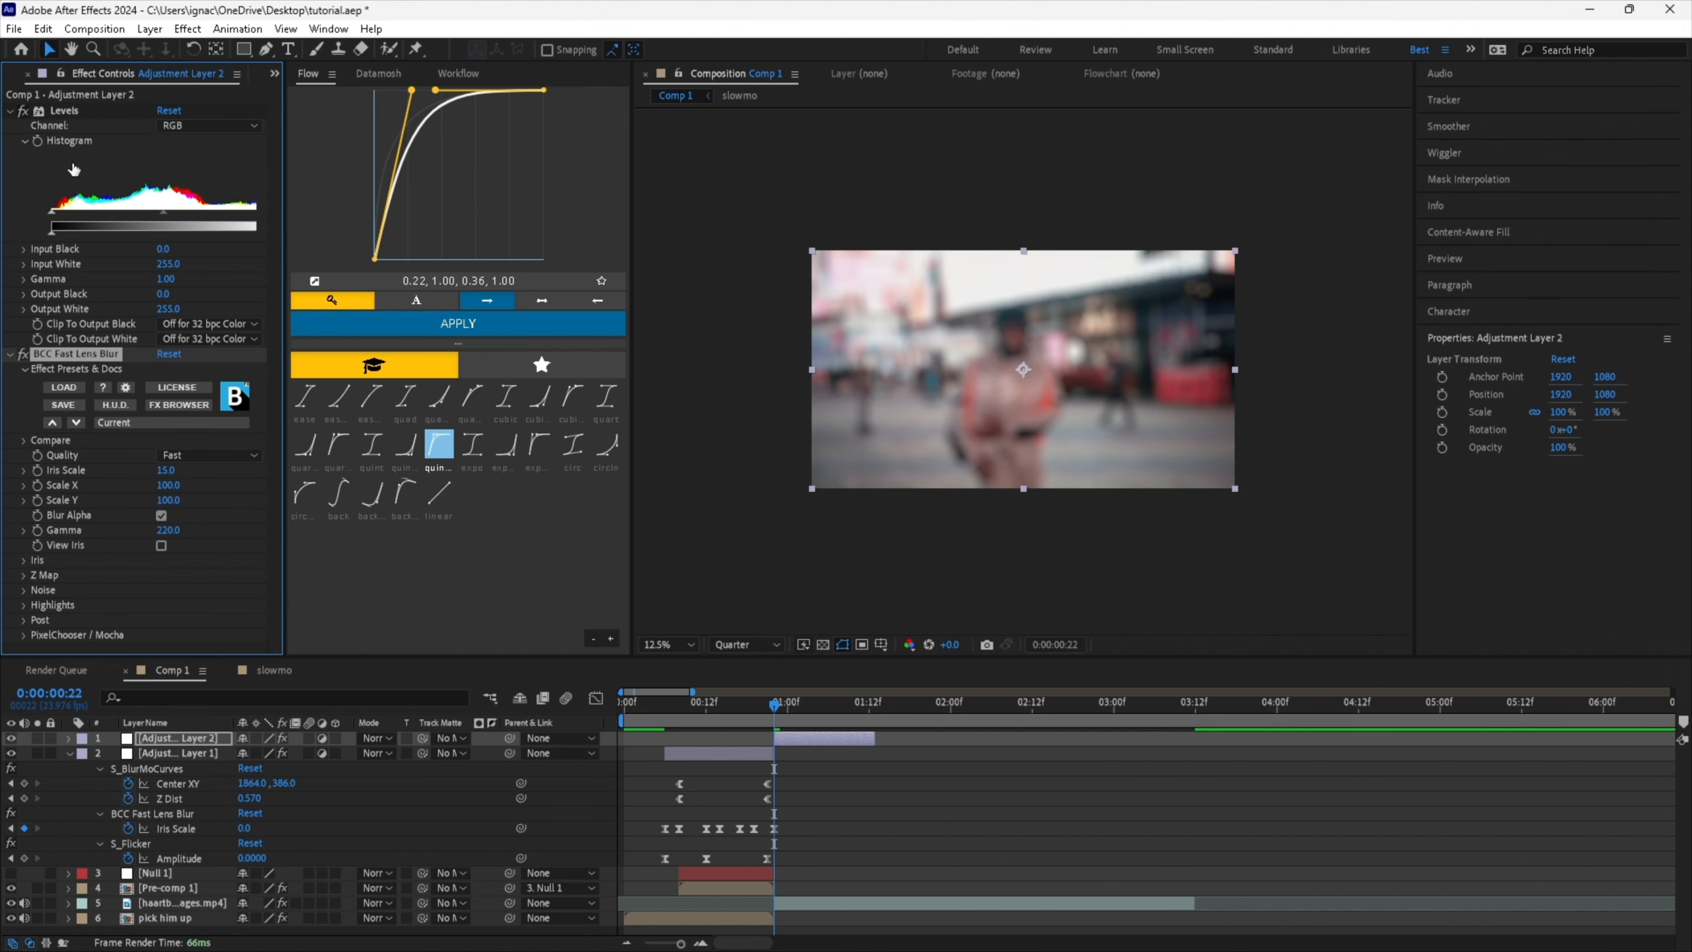
Set the new lens blur's Iris Scale to 0 and Quality to Normal, and enable keyframing for Levels Histogram and Iris Scale.
text(0)
key(Return)
click(206, 454)
click(193, 479)
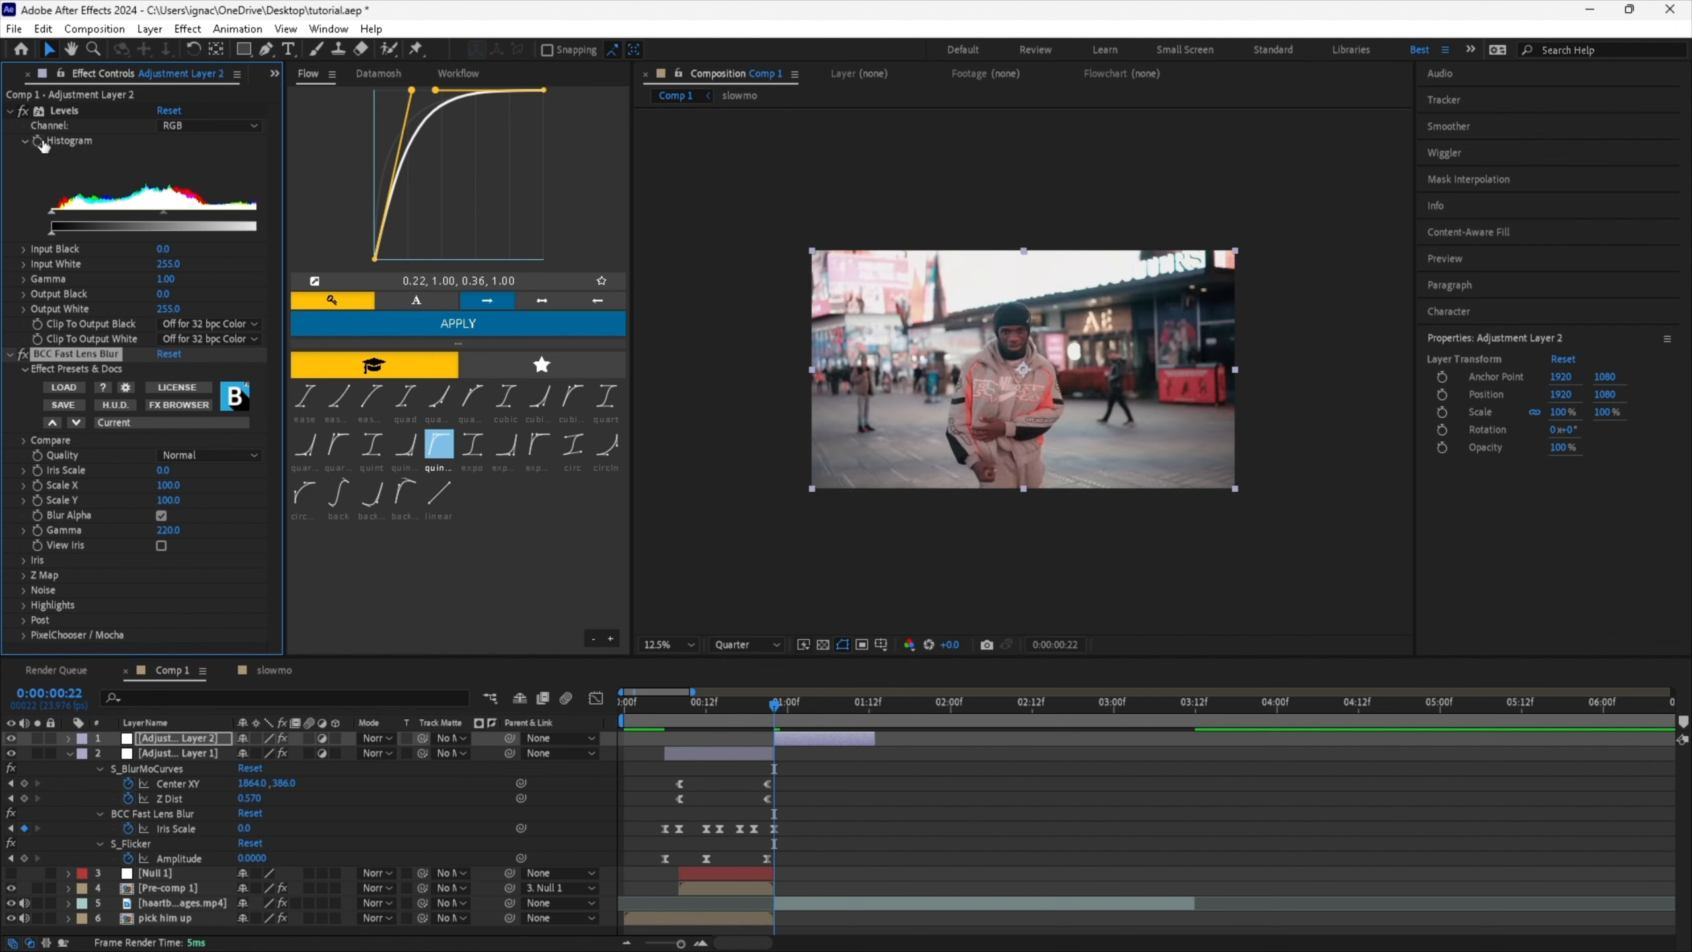
click(43, 147)
click(37, 470)
Shift the second adjustment layer earlier so it starts at 0:00:00:19.
key(Page_Up)
key(Page_Up)
key(Page_Up)
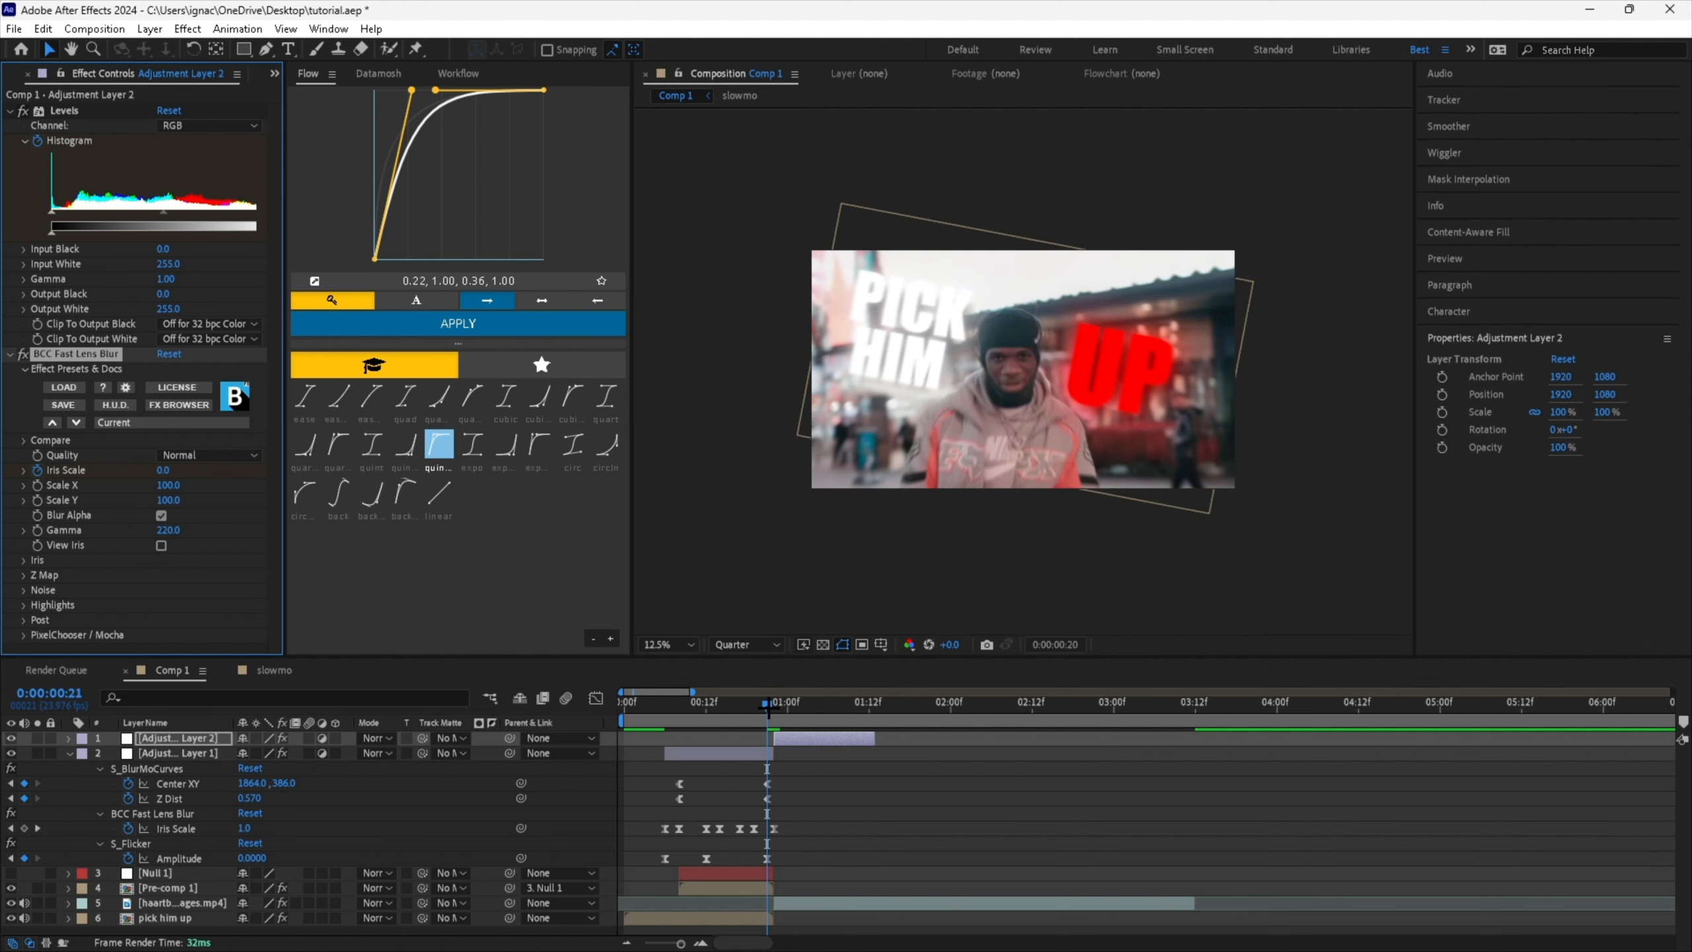
drag(838, 734, 817, 735)
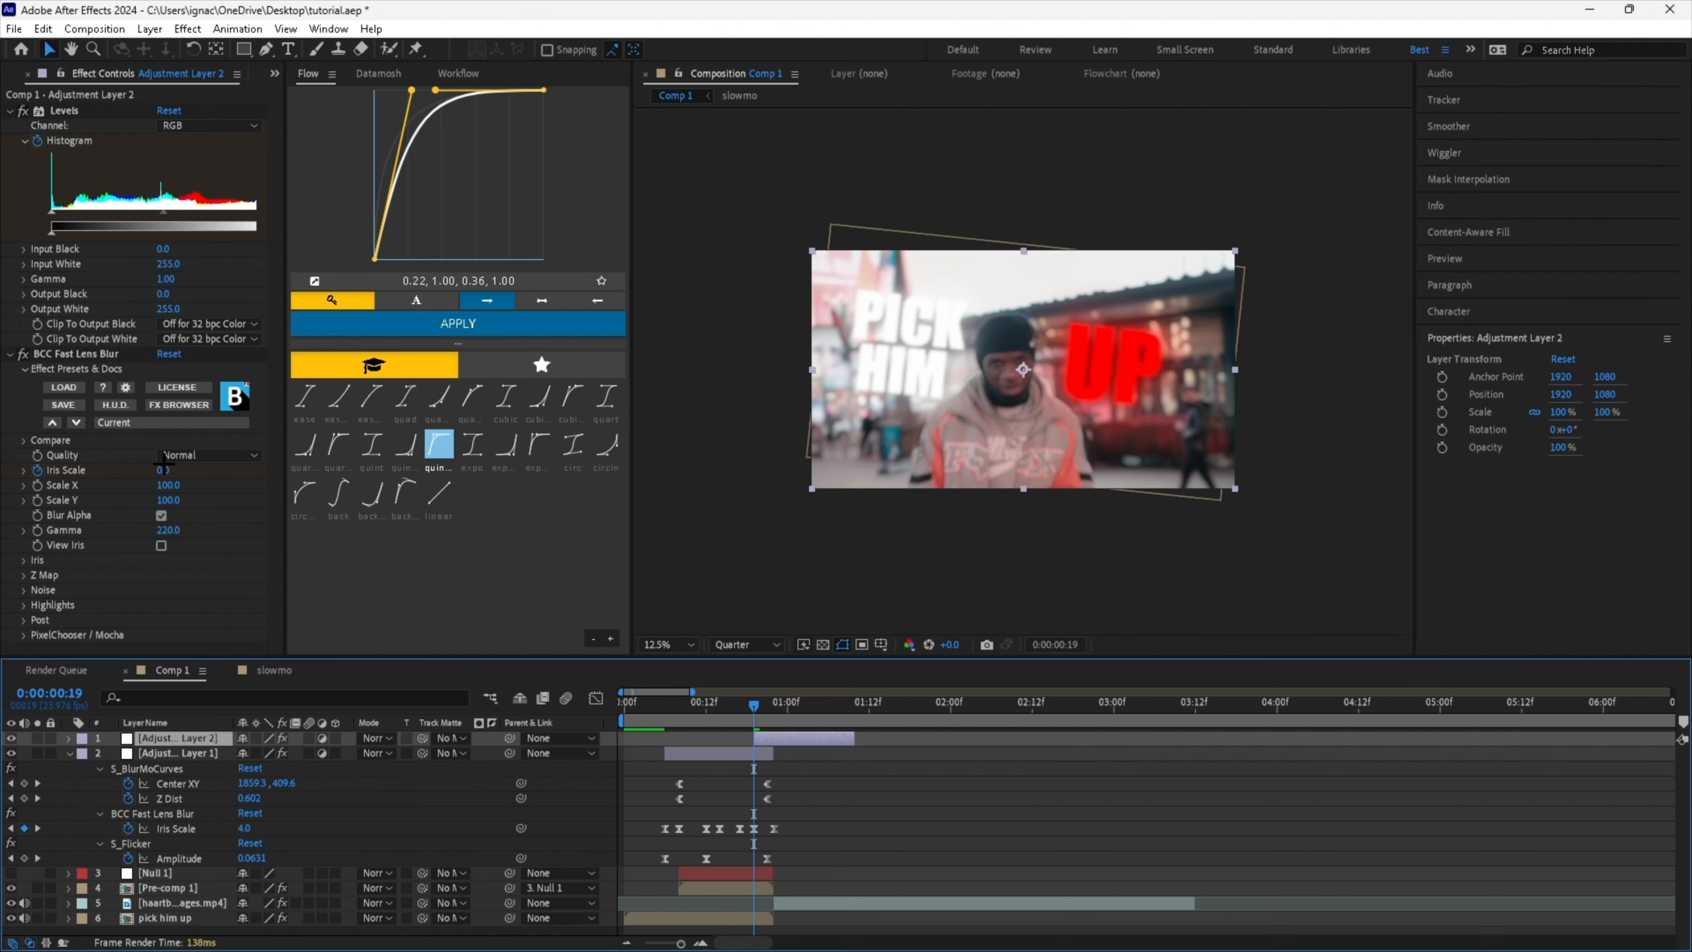
Keyframe the Levels Input White to 73.9 and the lens blur's Iris Scale to 21 at 0:00:00:22.
key(Page_Down)
key(Page_Down)
key(Page_Down)
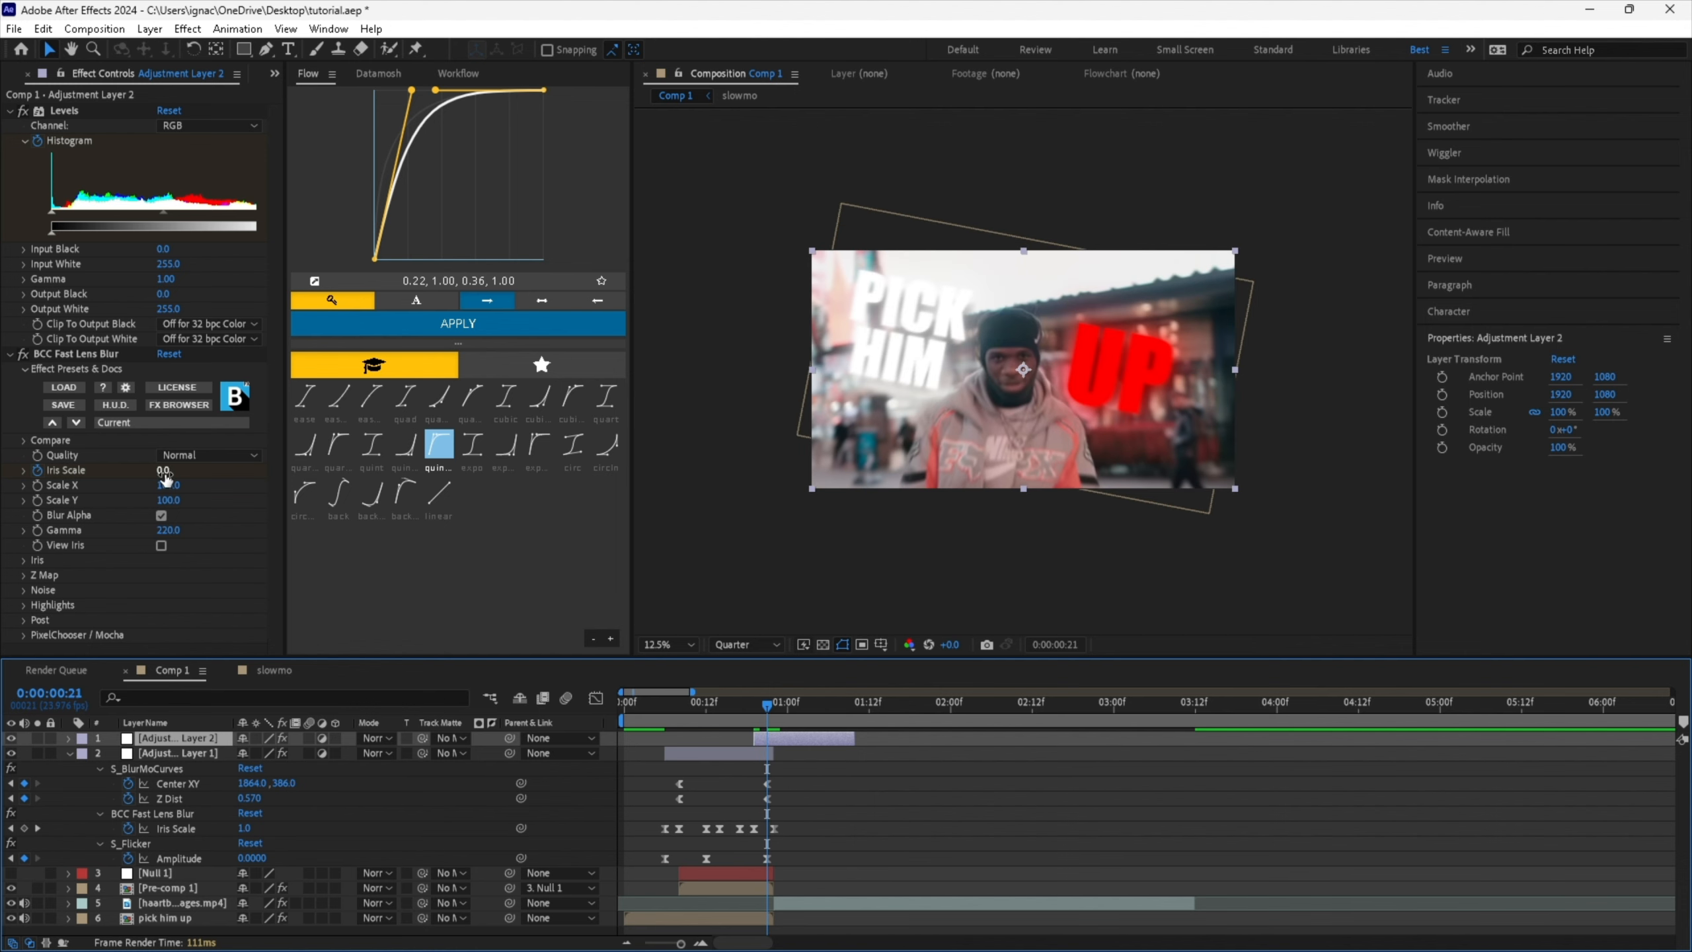
drag(173, 268, 118, 276)
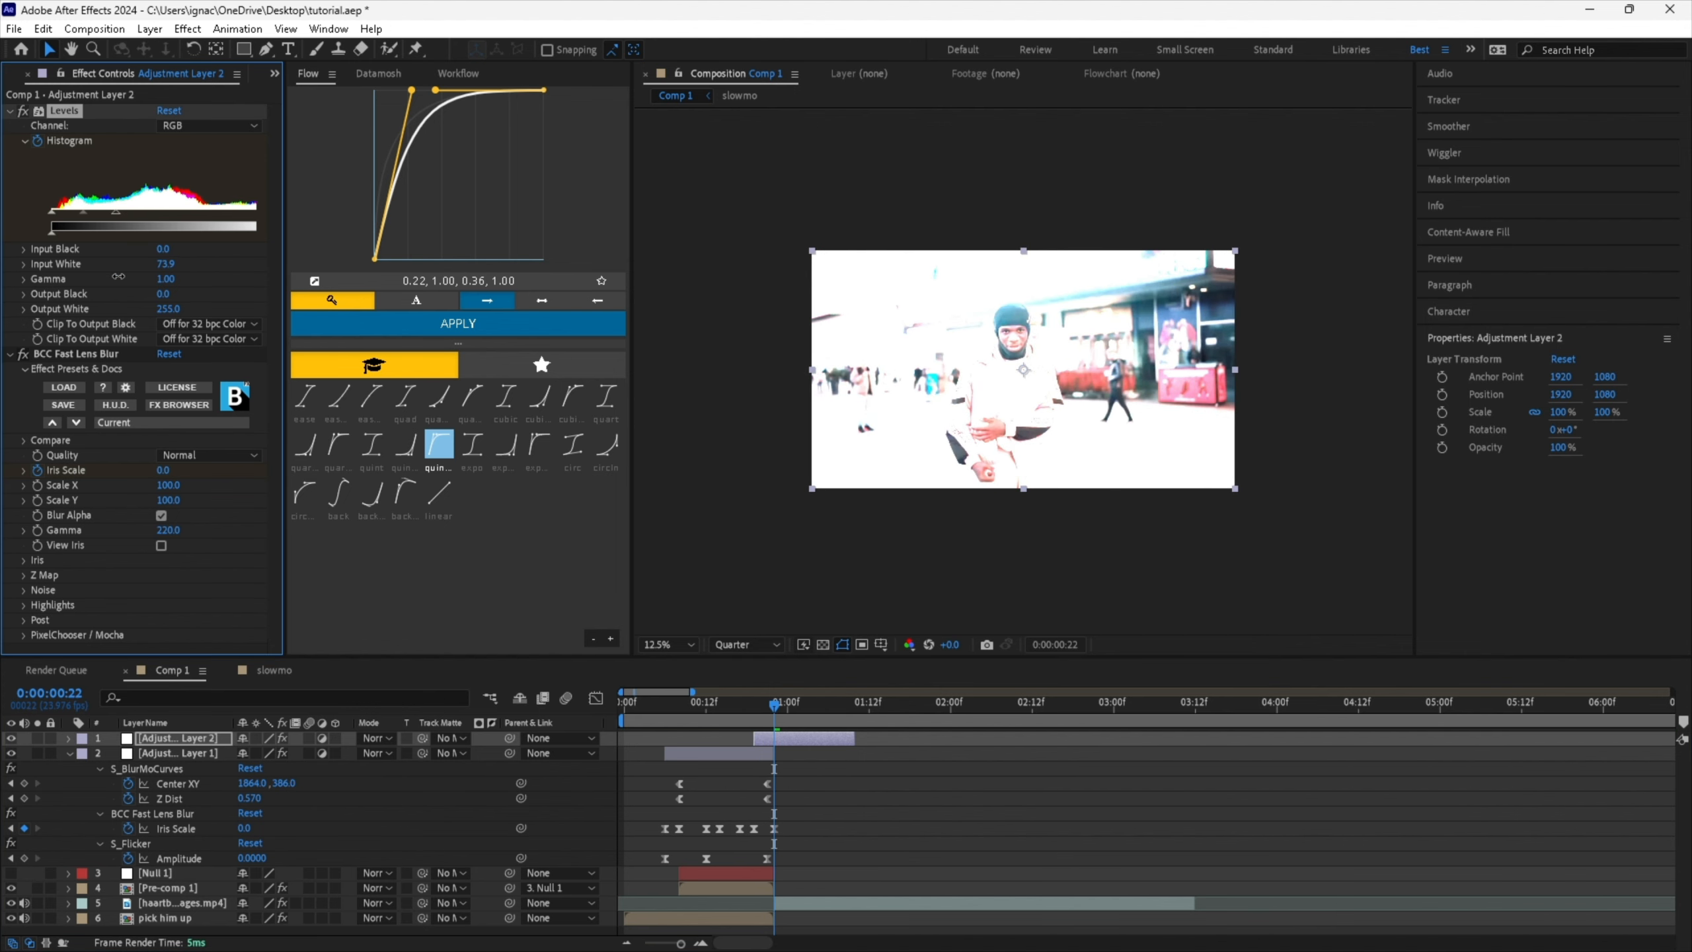
drag(163, 470, 179, 471)
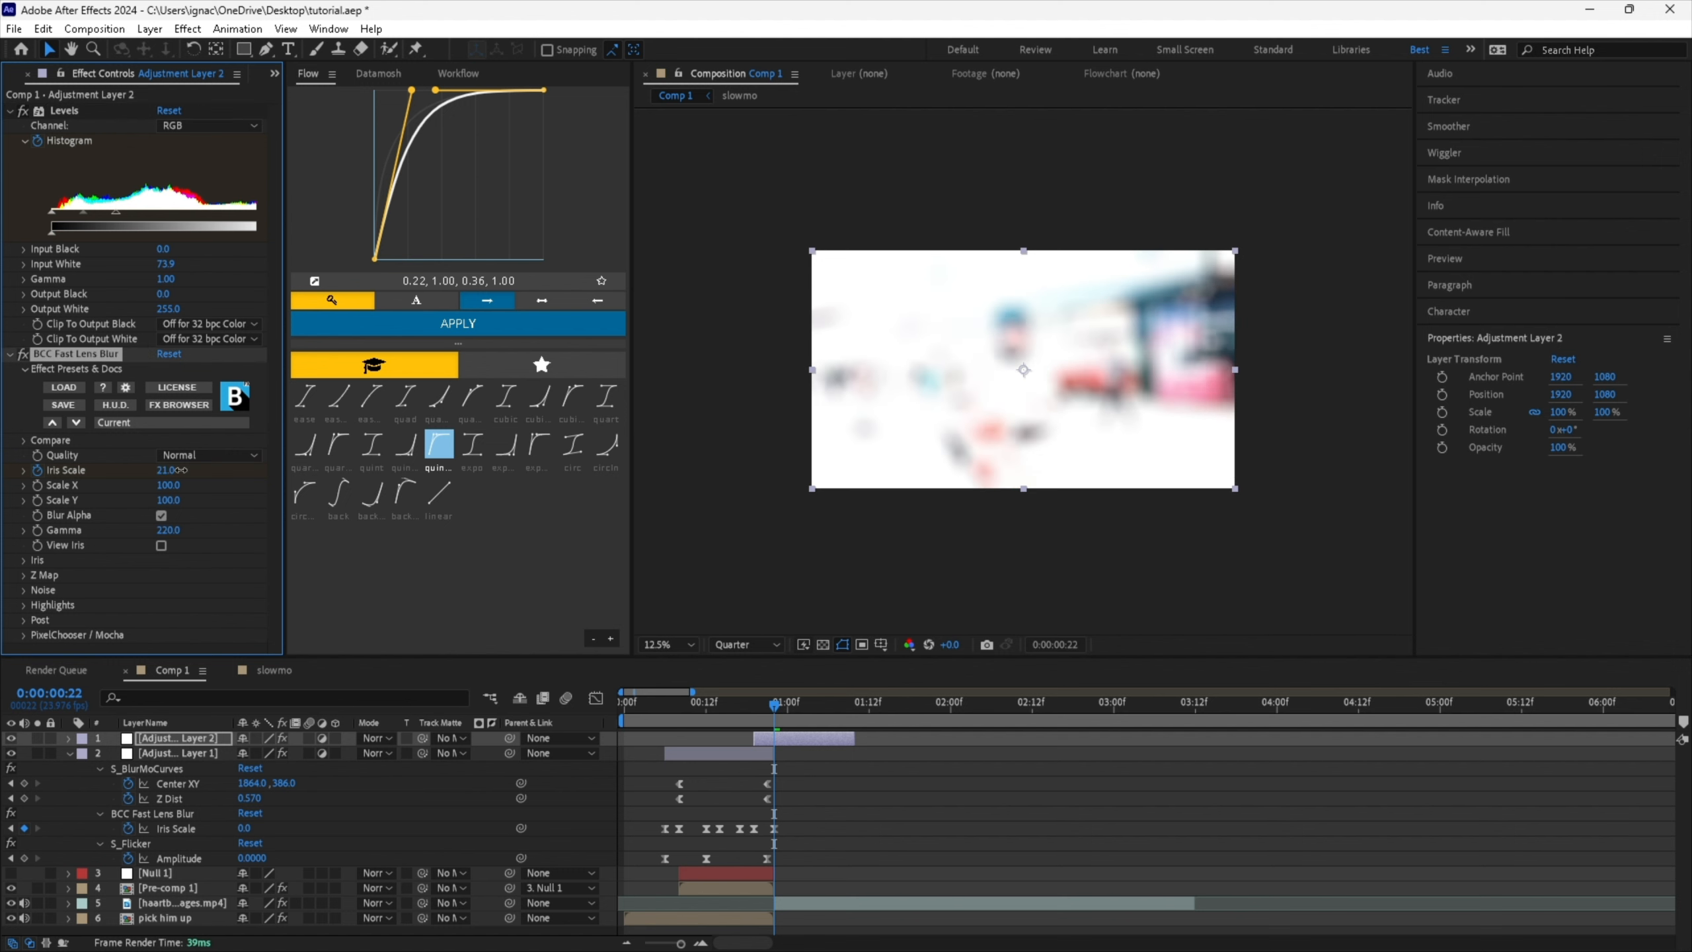
key(Return)
Keyframe Iris Scale back to 0 and Input White back to 255 at 0:00:01:04.
key(Page_Down)
key(Page_Down)
key(Page_Down)
key(Page_Down)
key(Page_Down)
key(Page_Down)
click(168, 472)
text(0)
key(Return)
text(255)
key(Return)
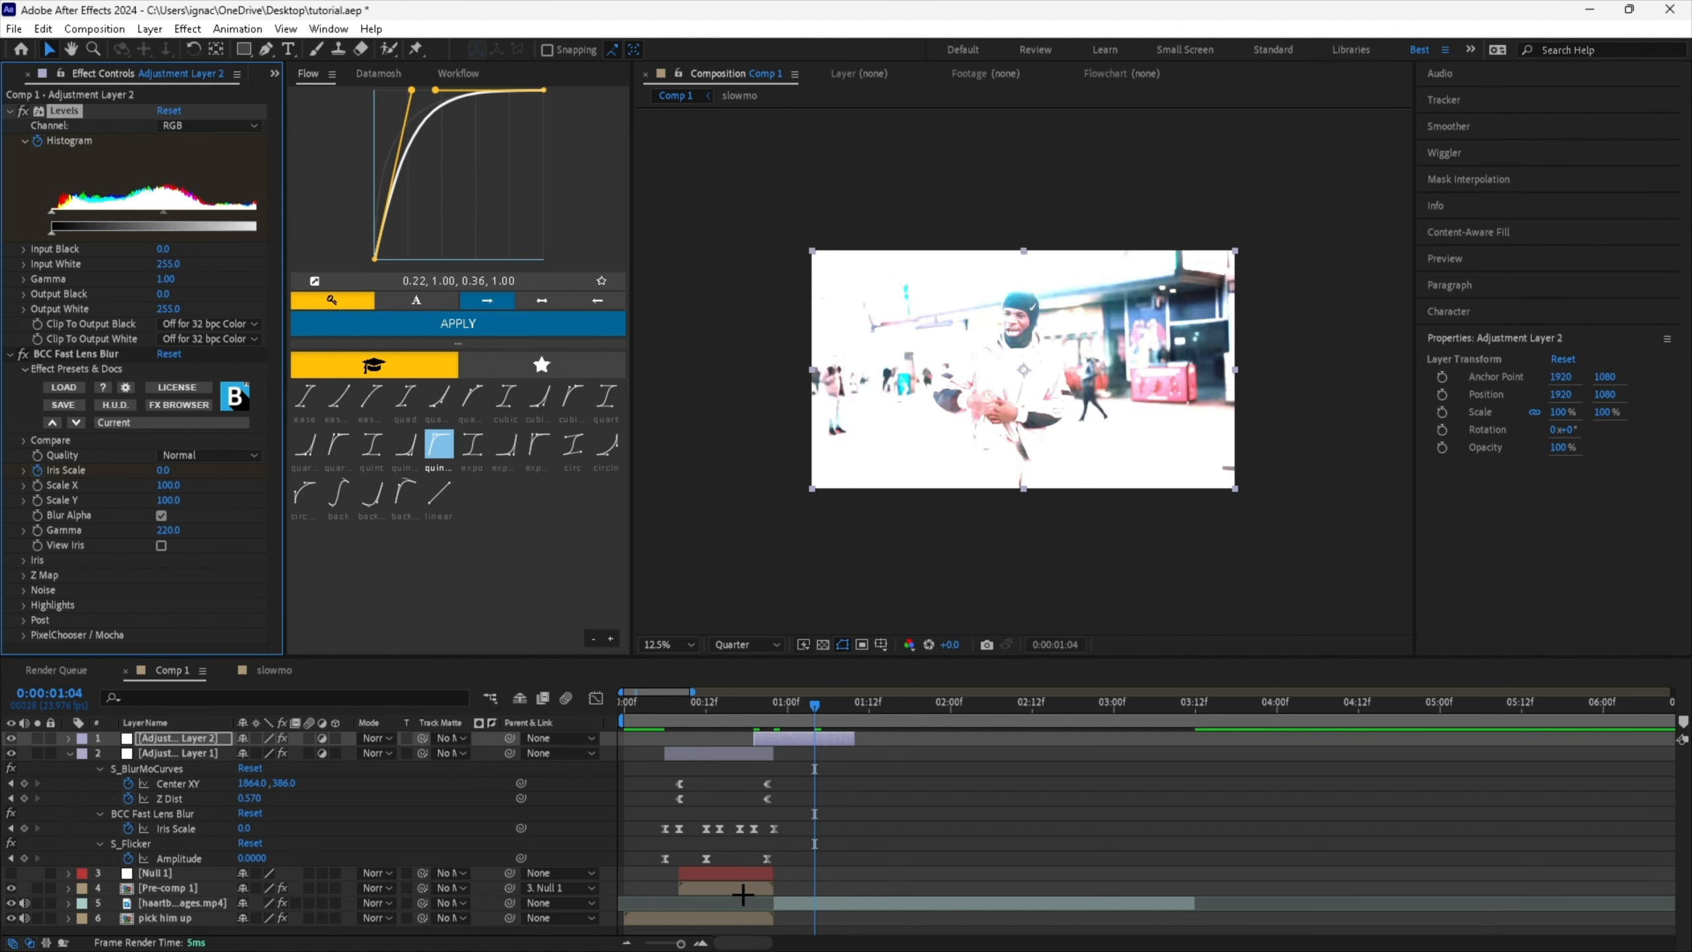
Split the second adjustment layer at 0:00:01:04 and delete the part after it.
key(ctrl+shift+d)
click(745, 709)
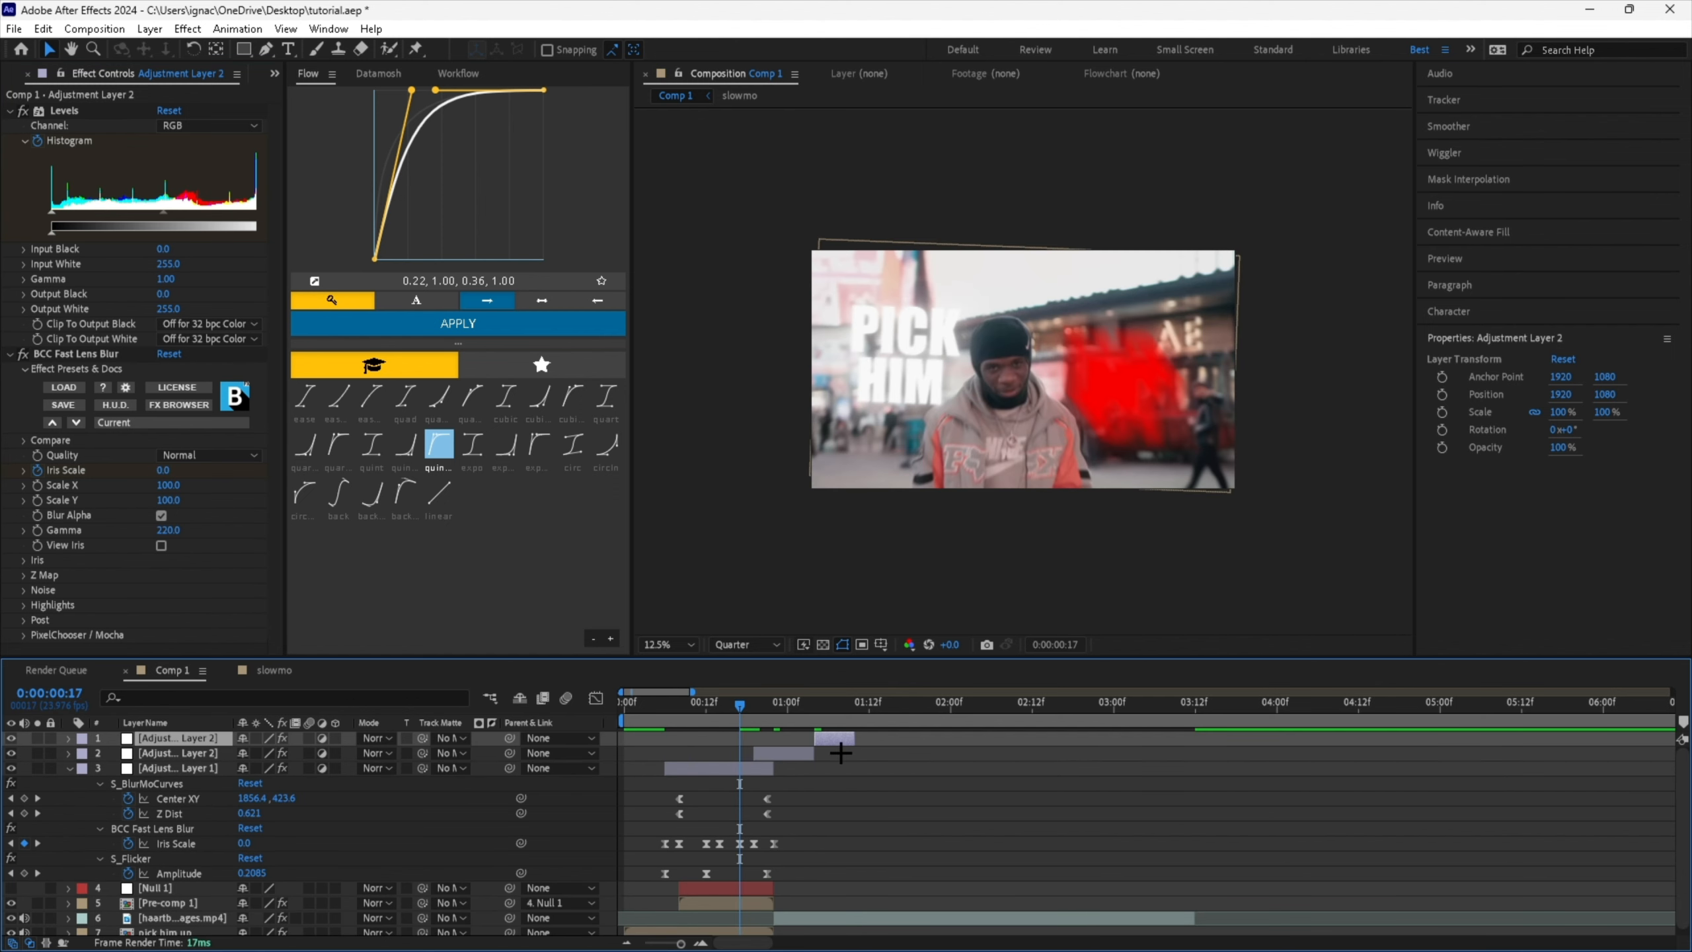
key(Delete)
Remove the Twixtor Pro effect from the heartbreak savages.mp4 clip and scrub back over the shot.
key(Page_Up)
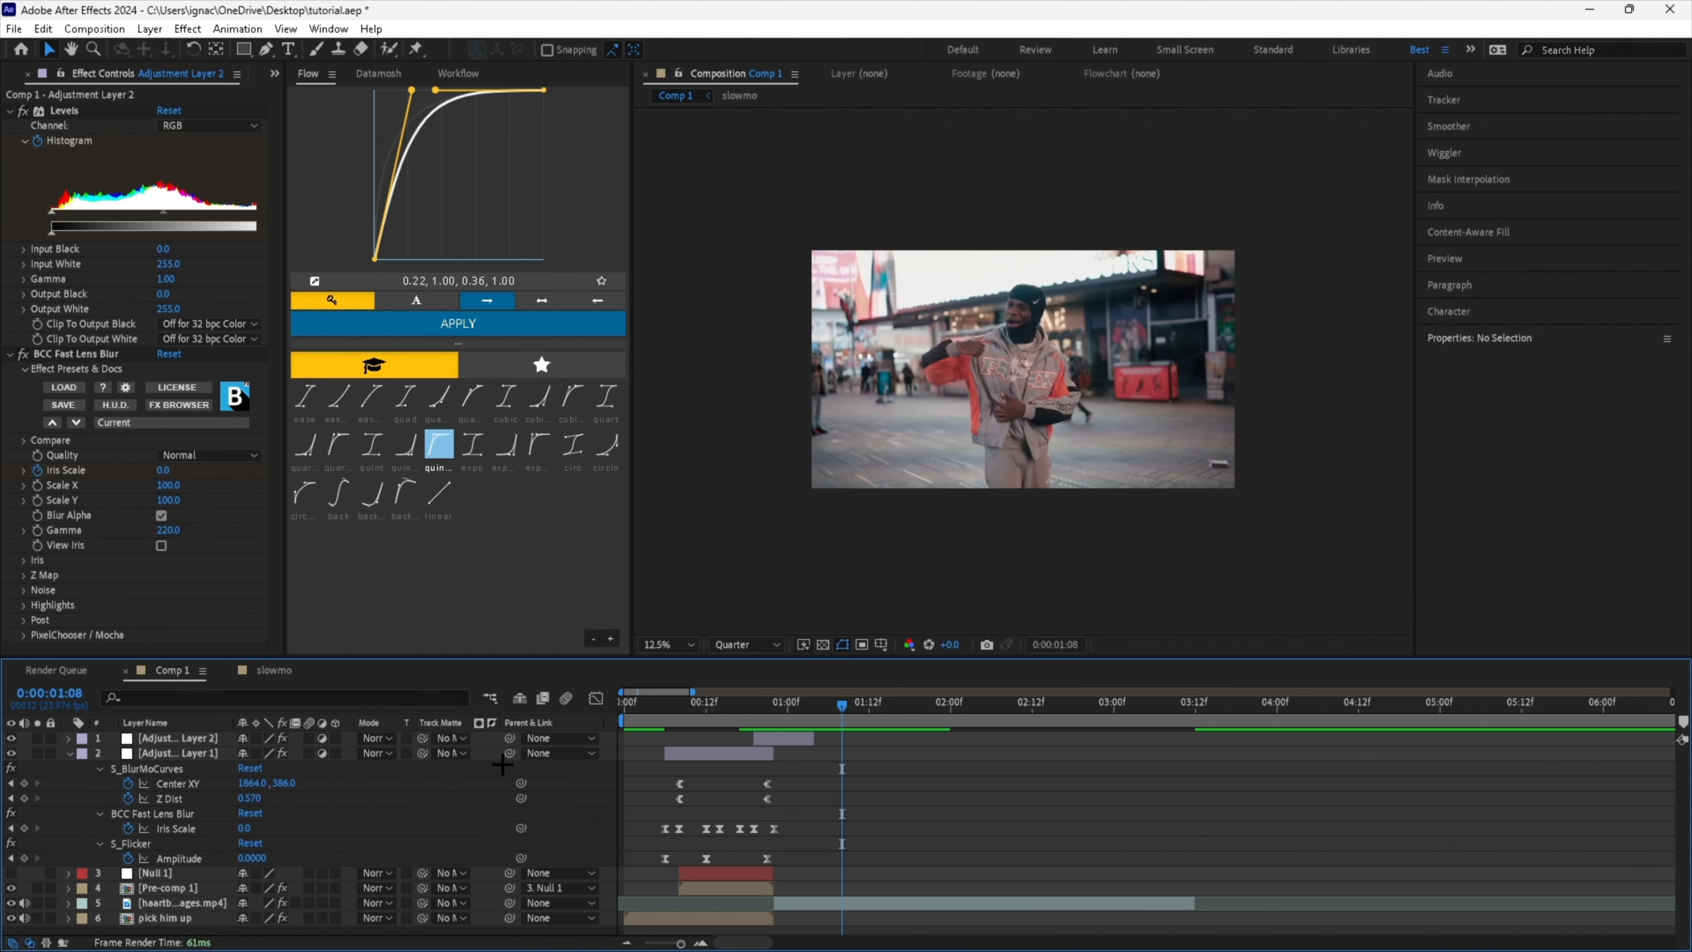
click(796, 898)
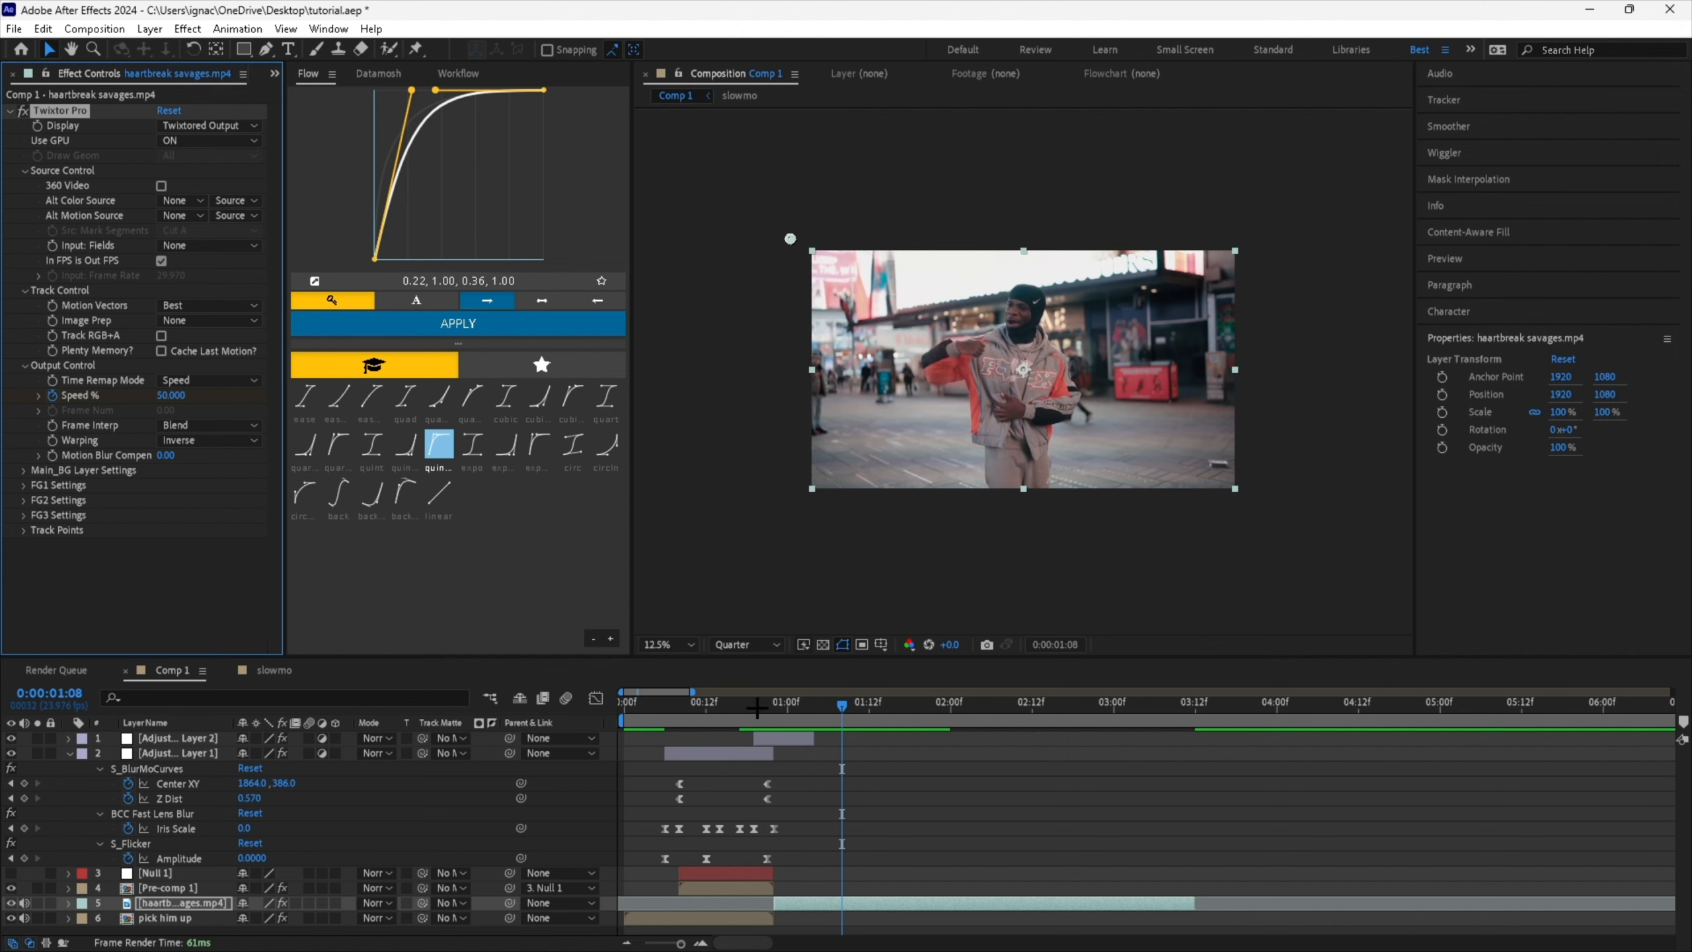
drag(743, 708, 668, 812)
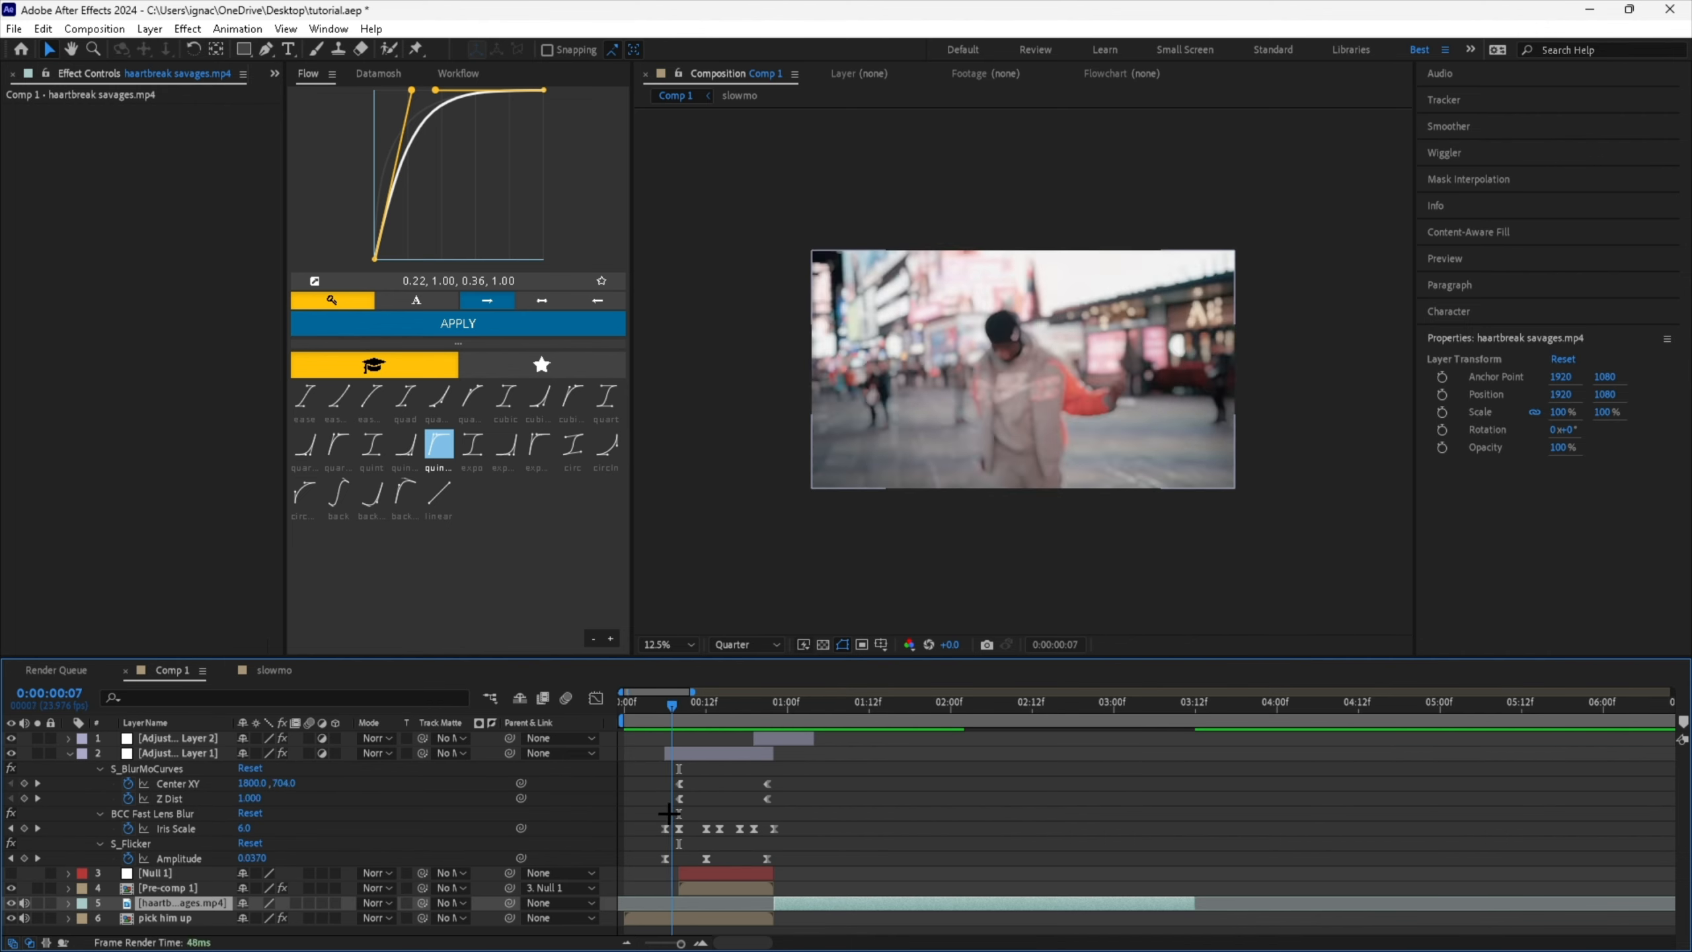
Scrub through the shot's opening frames to examine the blur and flicker around the zoom.
mouse_move(782, 799)
mouse_down()
mouse_move(758, 828)
mouse_move(775, 830)
mouse_up()
drag(713, 889, 671, 938)
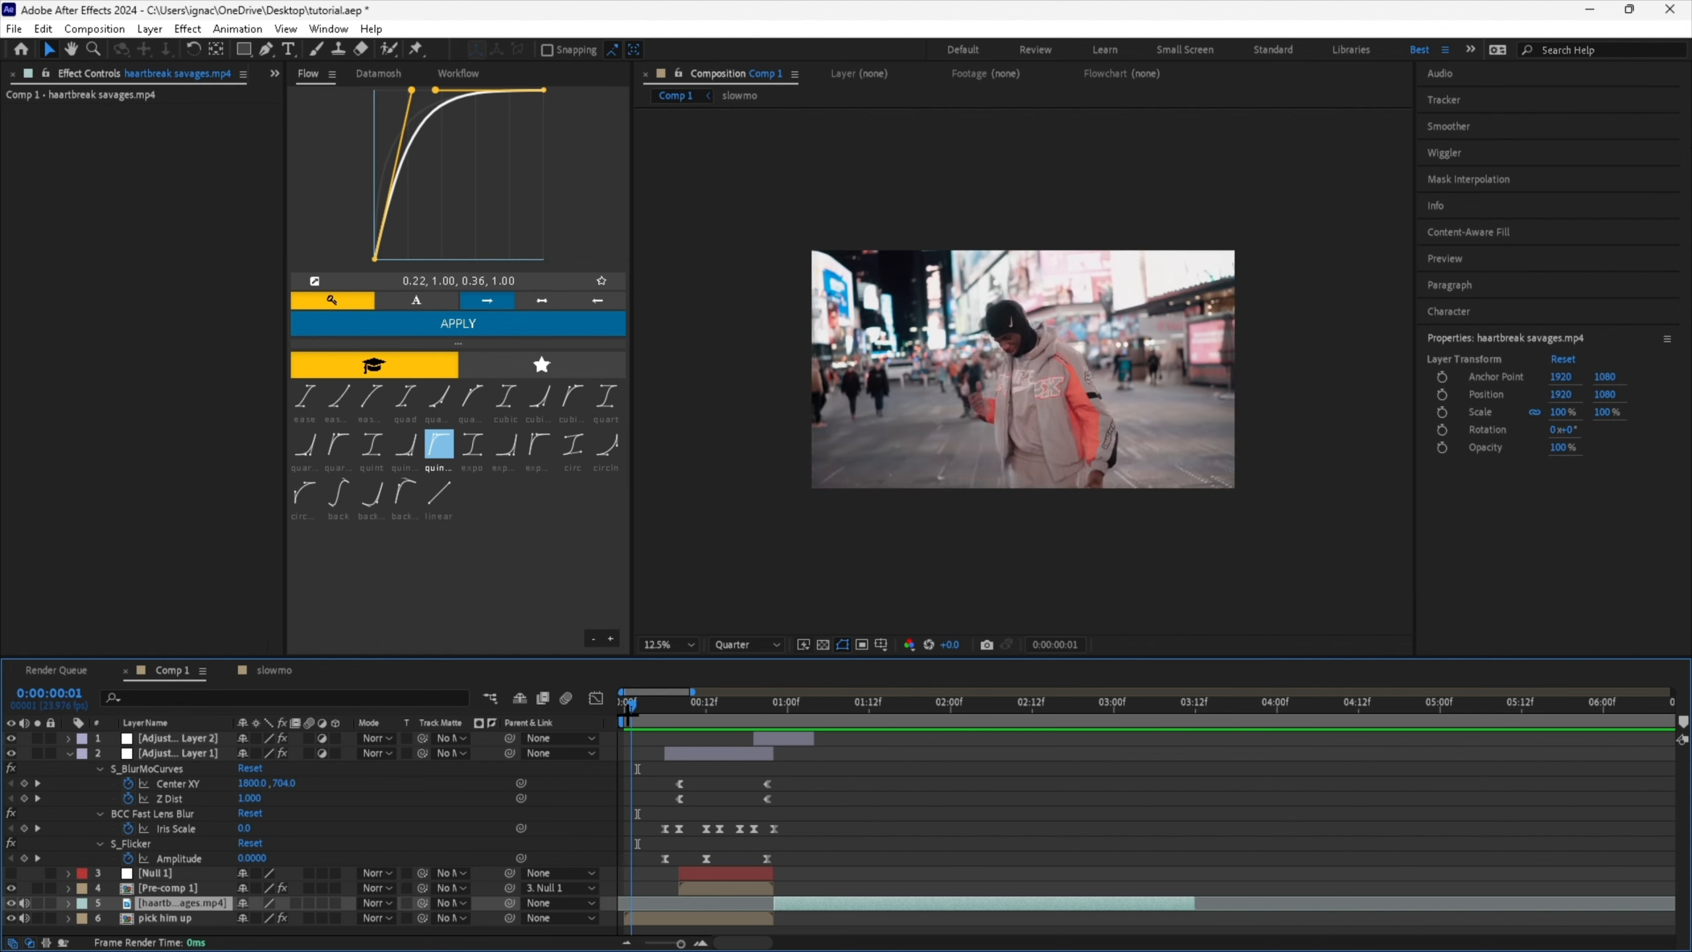
mouse_move(783, 738)
mouse_down()
mouse_move(868, 753)
mouse_move(777, 768)
mouse_up()
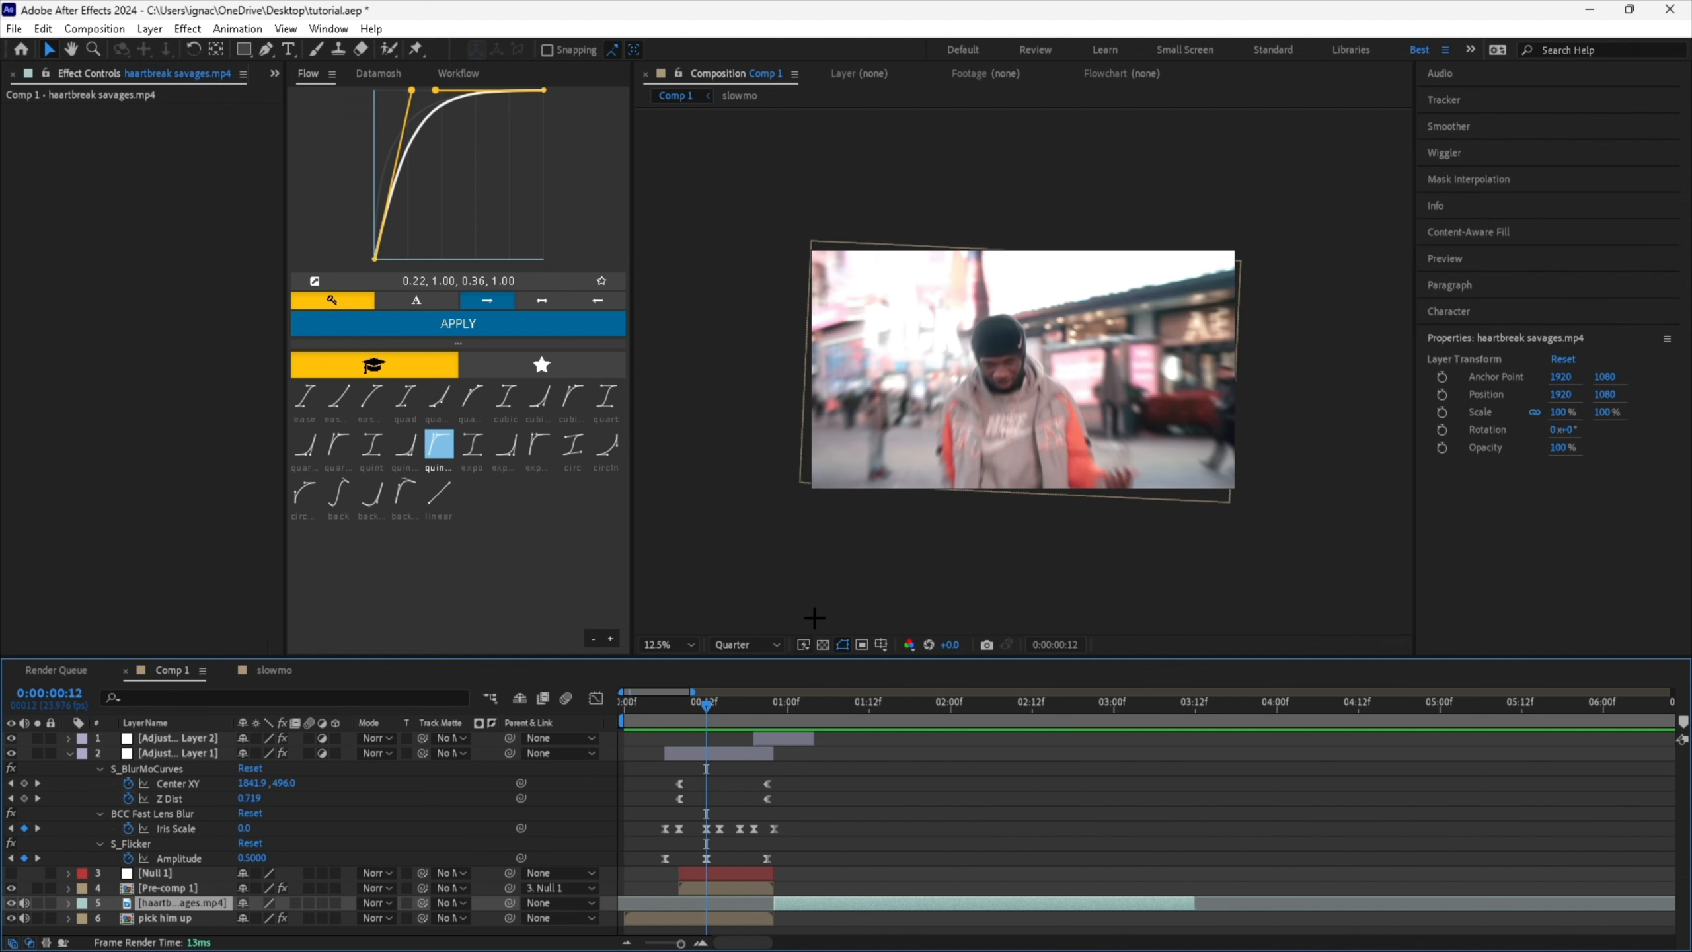
drag(706, 710, 713, 711)
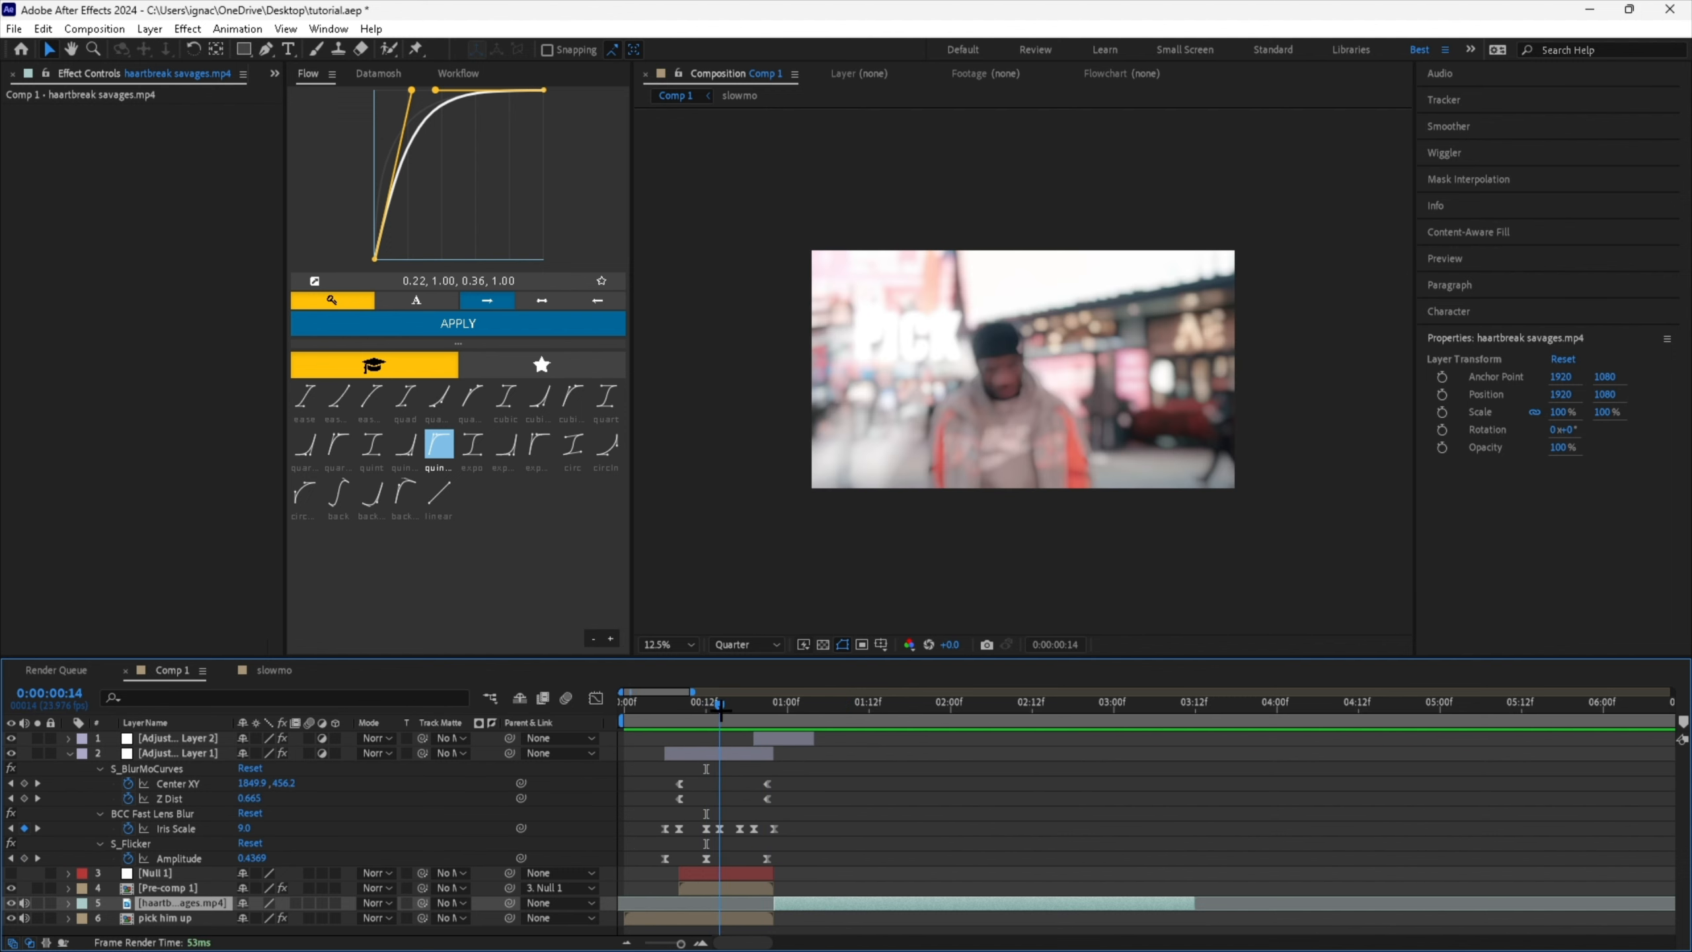